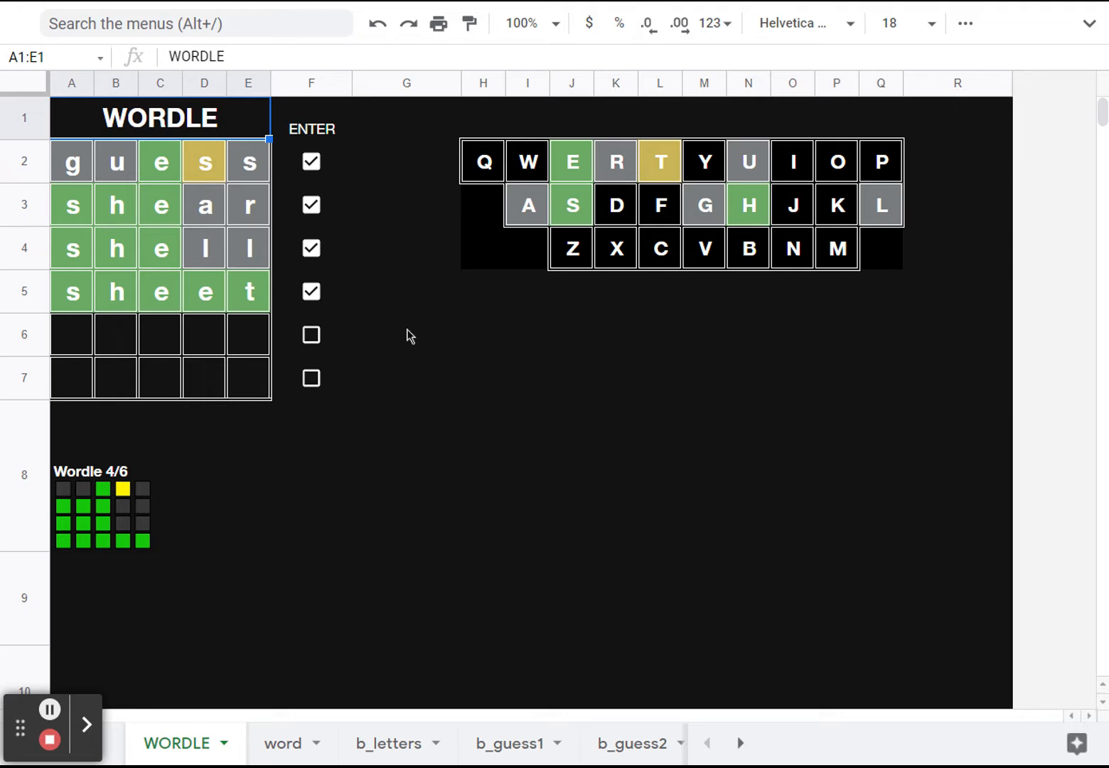
- Look through the word, b_letters, b_guess1 and b_guess2 sheets and return to the WORDLE sheet
click(616, 293)
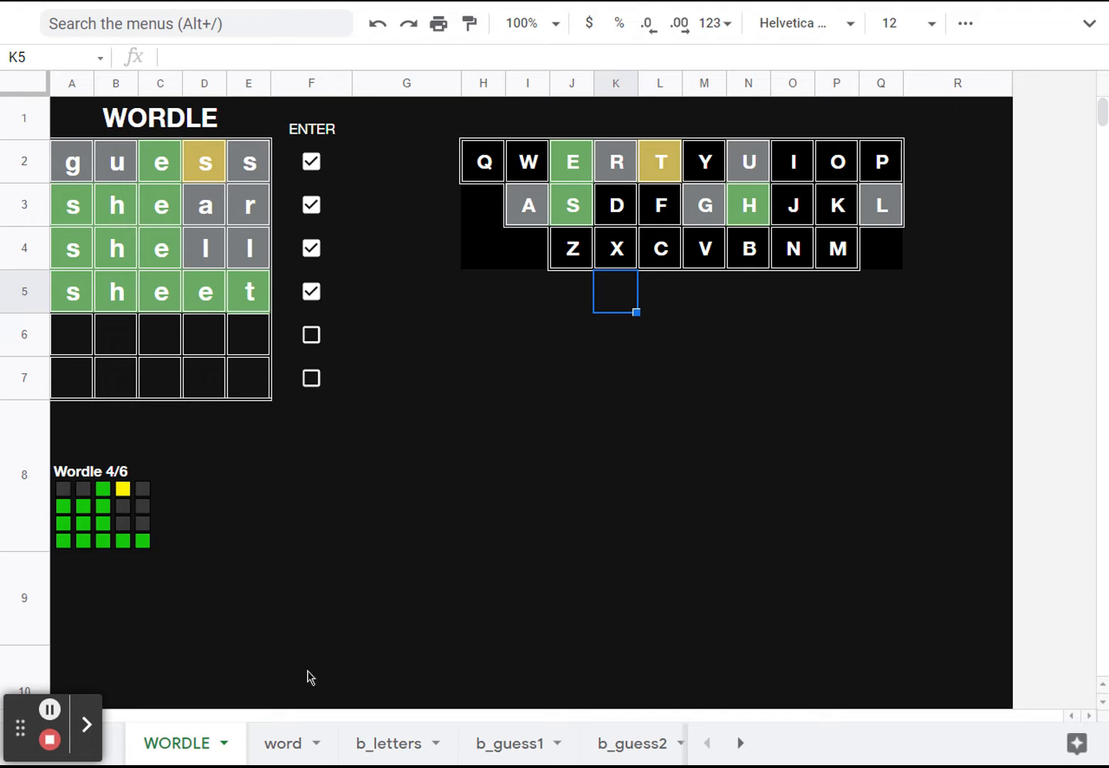
click(315, 742)
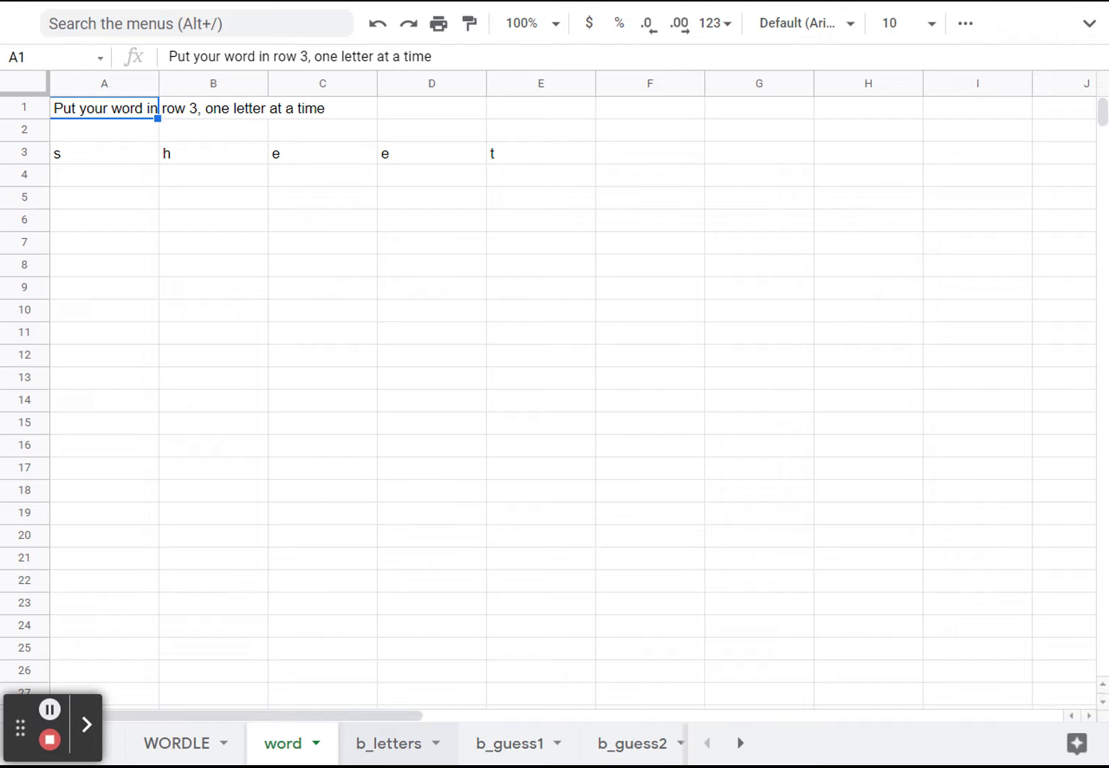
click(381, 746)
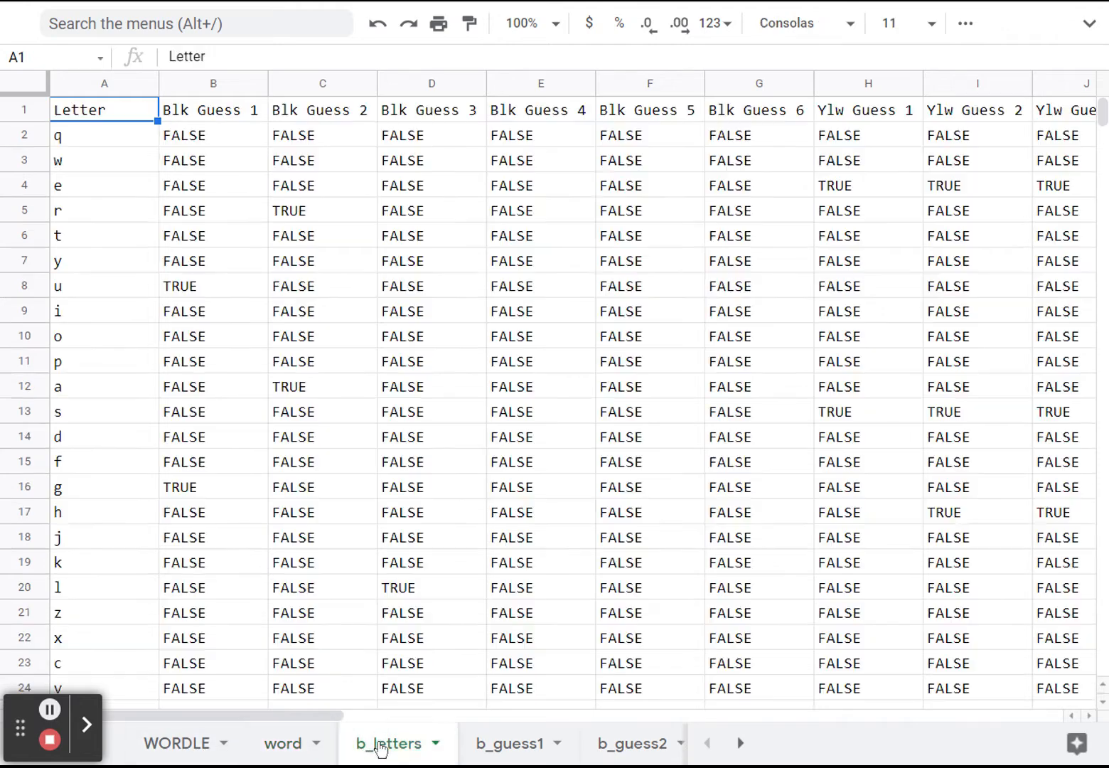
click(544, 749)
click(637, 748)
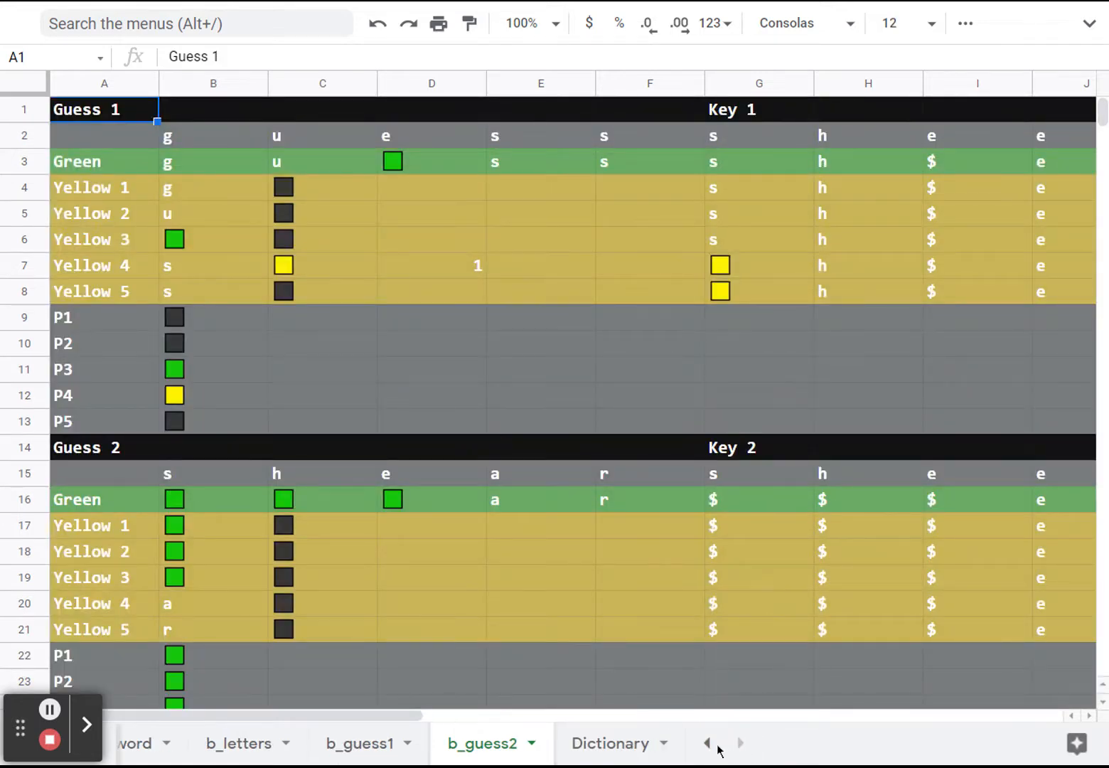
click(711, 747)
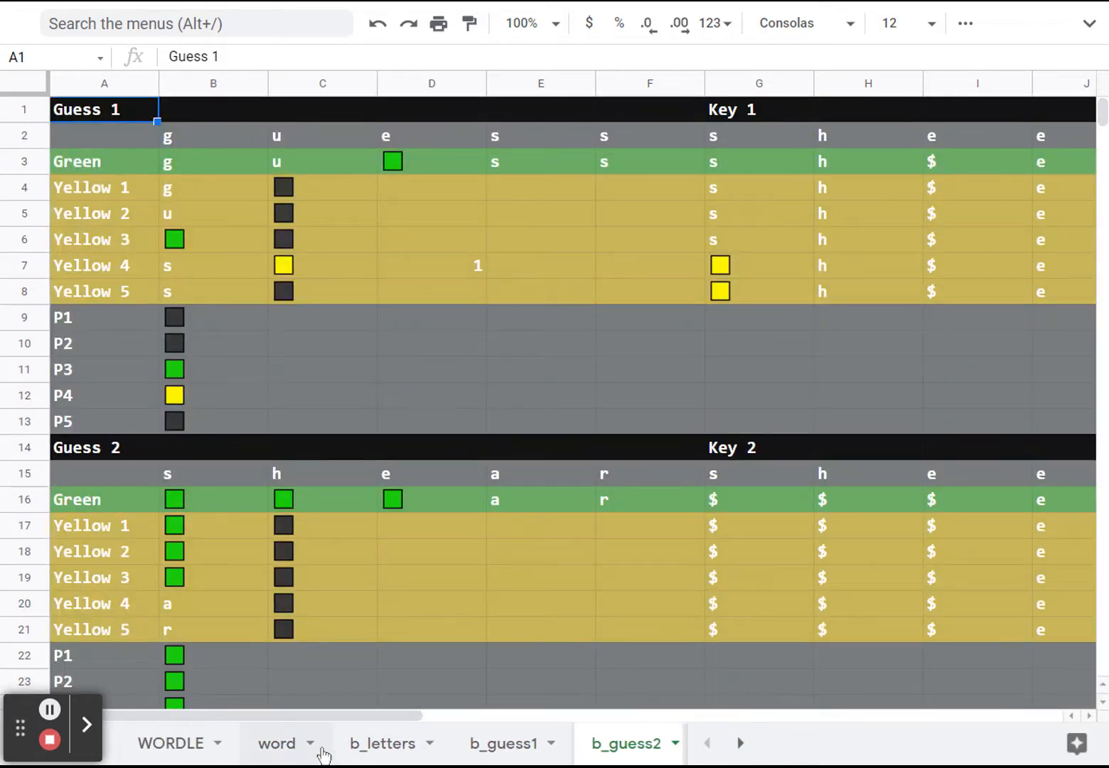
click(174, 746)
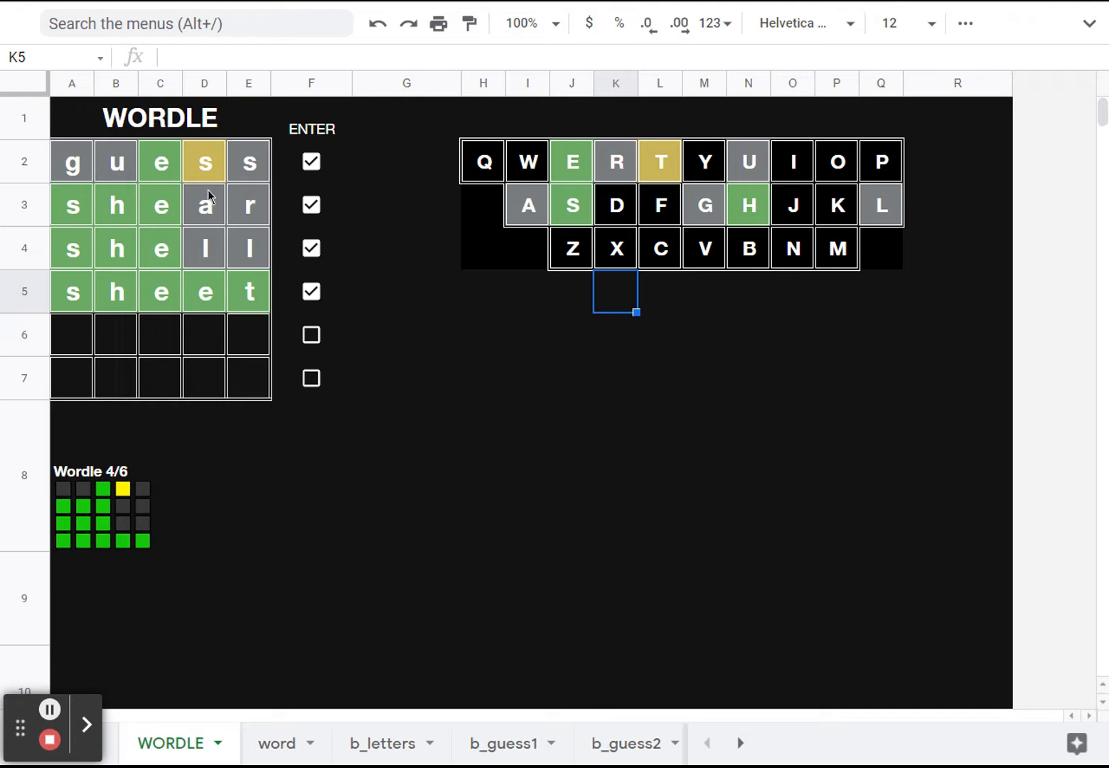
click(167, 156)
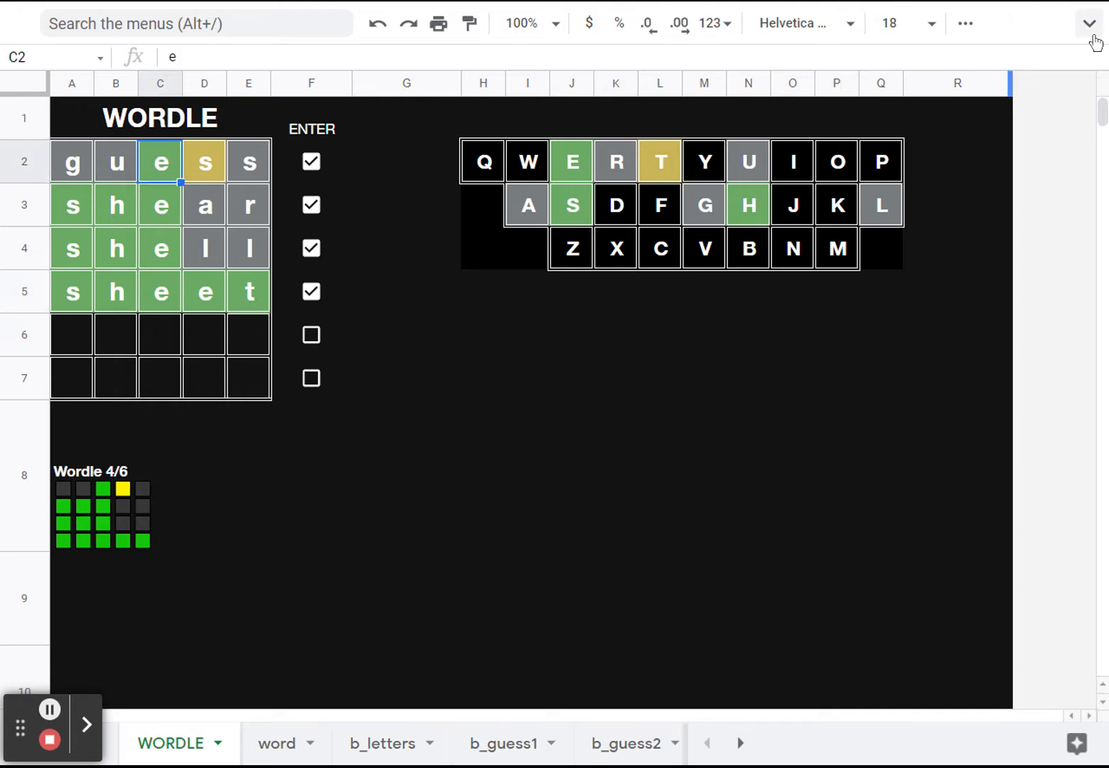
- Reset the game by unticking the ENTER checkboxes in F2:F5 and clearing the guesses in A2:E5
click(313, 292)
click(313, 292)
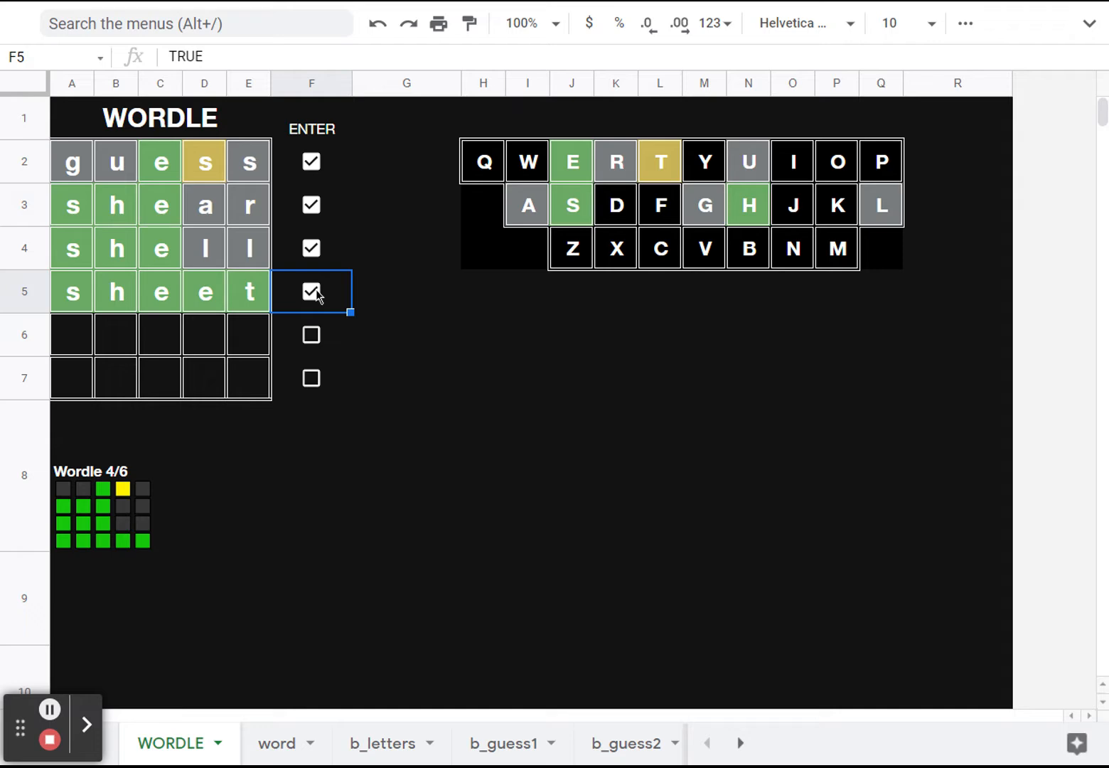
click(313, 250)
click(313, 206)
click(312, 163)
drag(249, 291, 81, 174)
key(Delete)
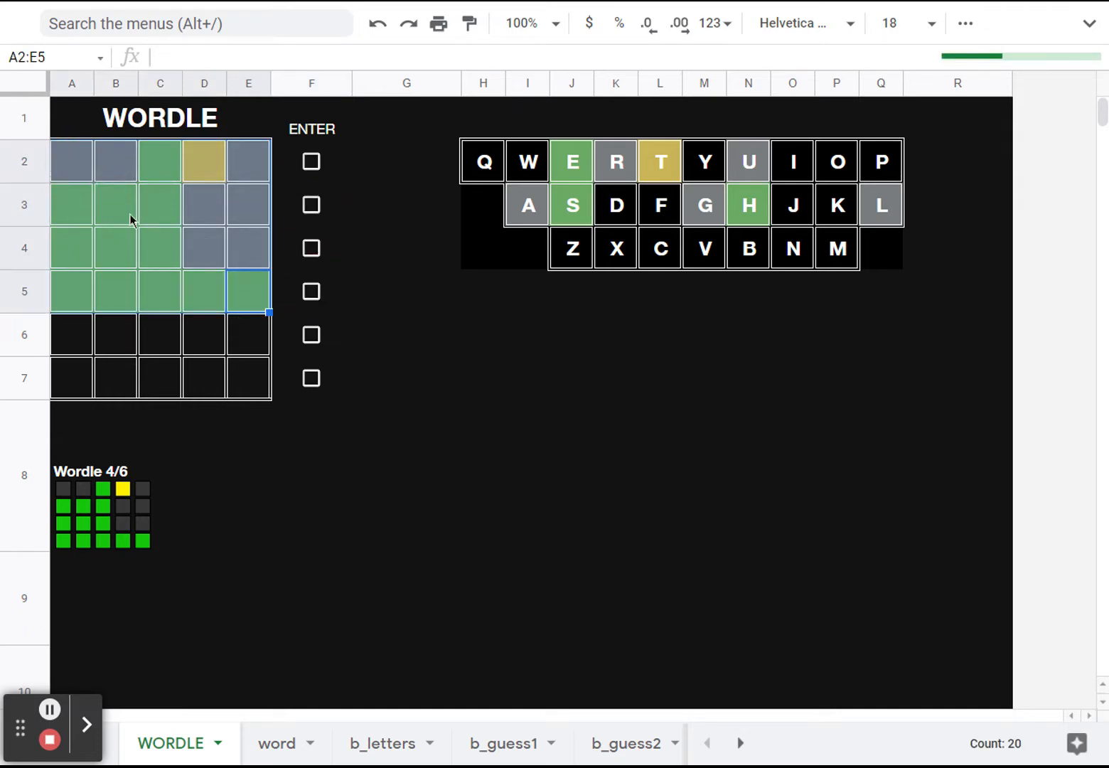
- Enter the first guess "guess" in row 2, one letter per cell from A2 to E2
click(82, 168)
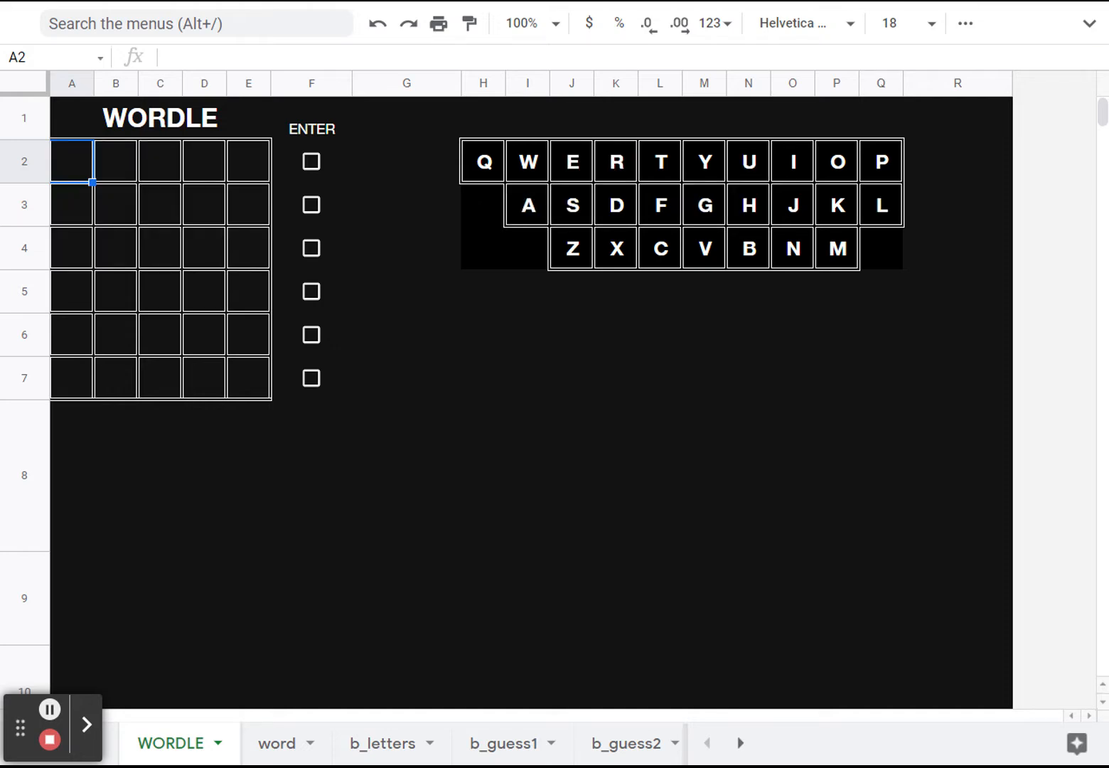
text(g)
key(Tab)
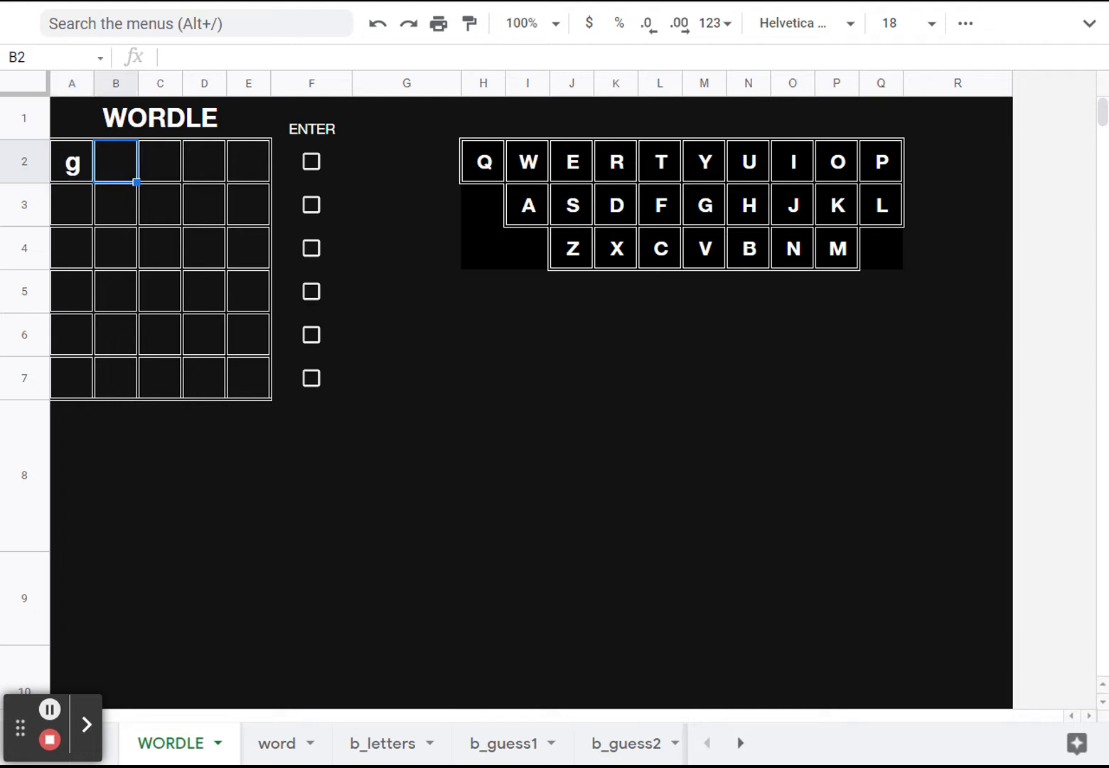
text(u)
key(Tab)
text(e)
key(Tab)
text(s)
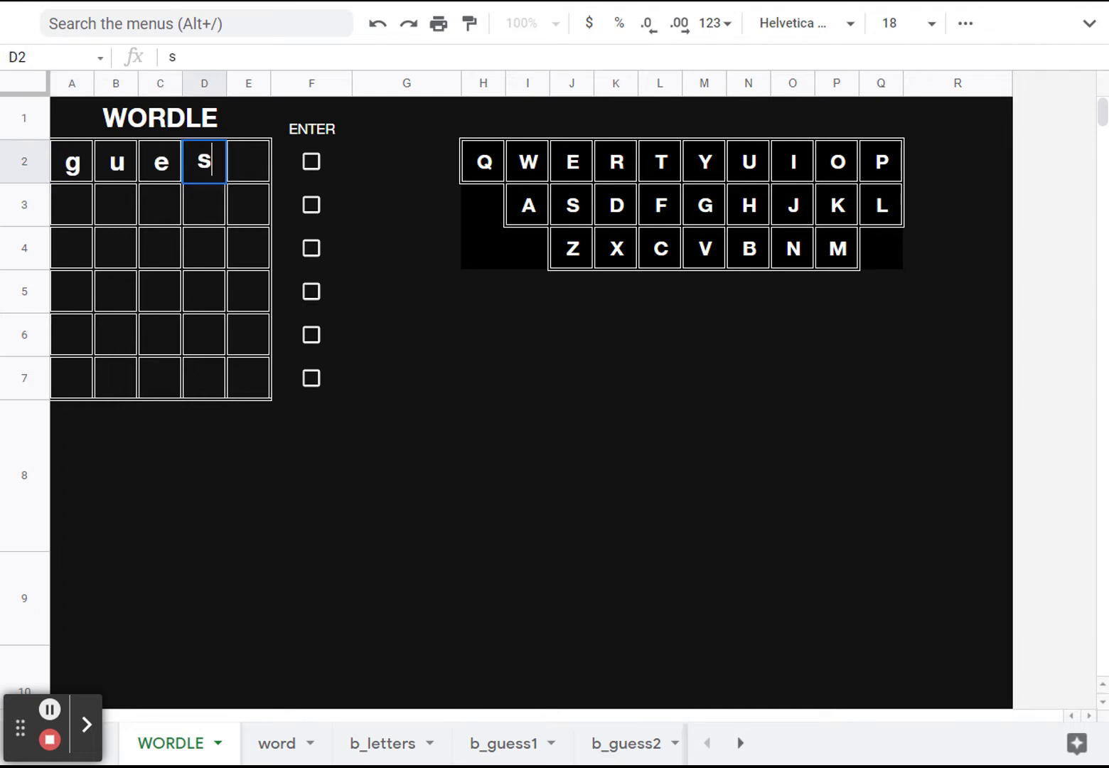
key(Tab)
text(s)
key(Tab)
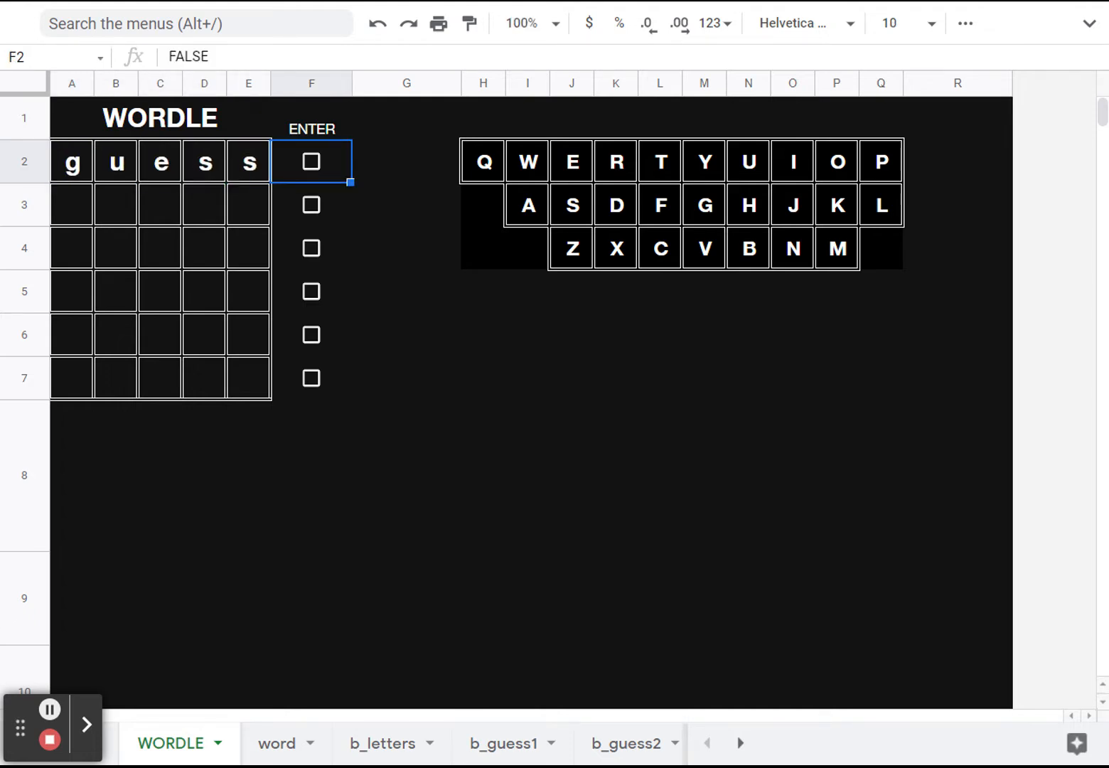
- Submit the first guess by ticking the ENTER checkbox in F2
key(Left)
key(Left)
key(Left)
key(Left)
key(Left)
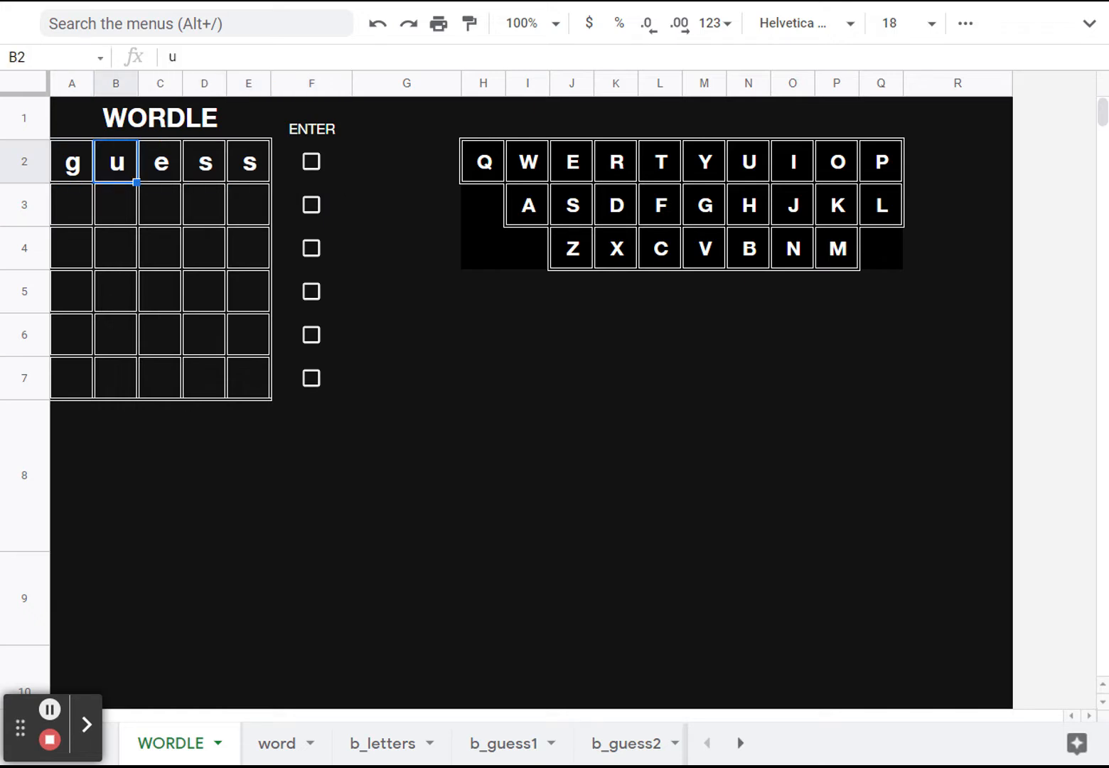
key(Right)
key(Right)
key(Right)
key(Right)
key(Right)
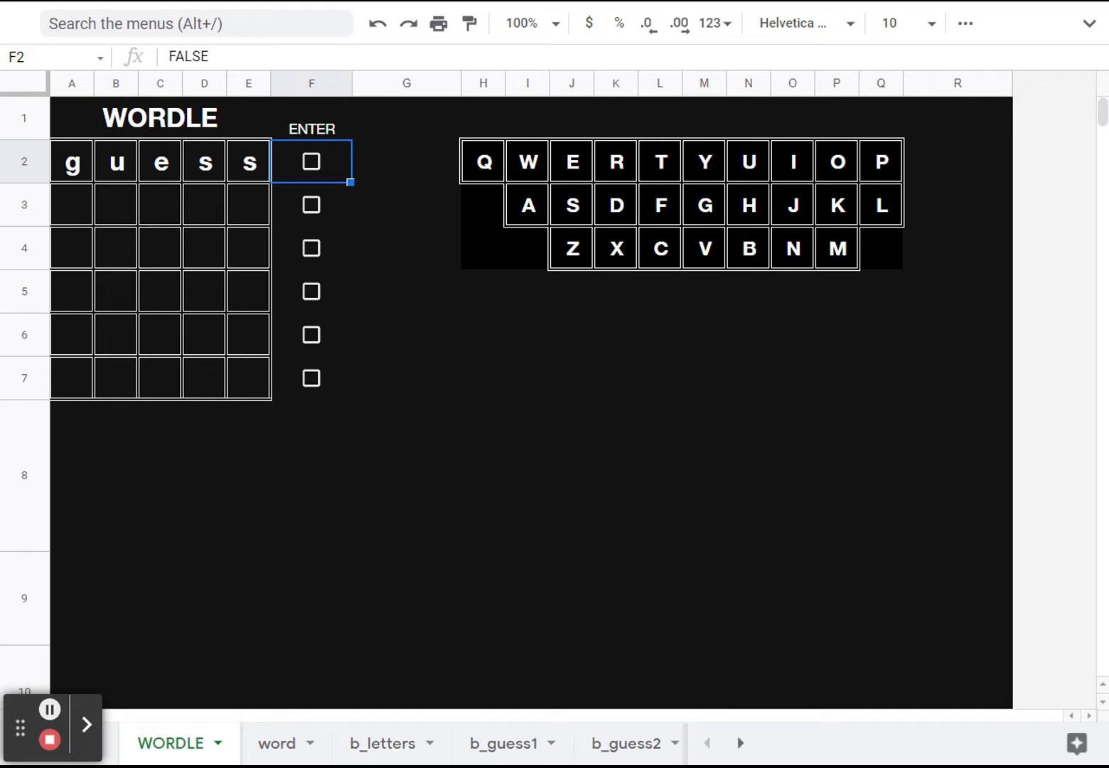
key(space)
- Examine the color feedback on the row 2 letters against the open positions in row 3
key(Down)
key(Up)
key(Down)
key(Down)
key(Left)
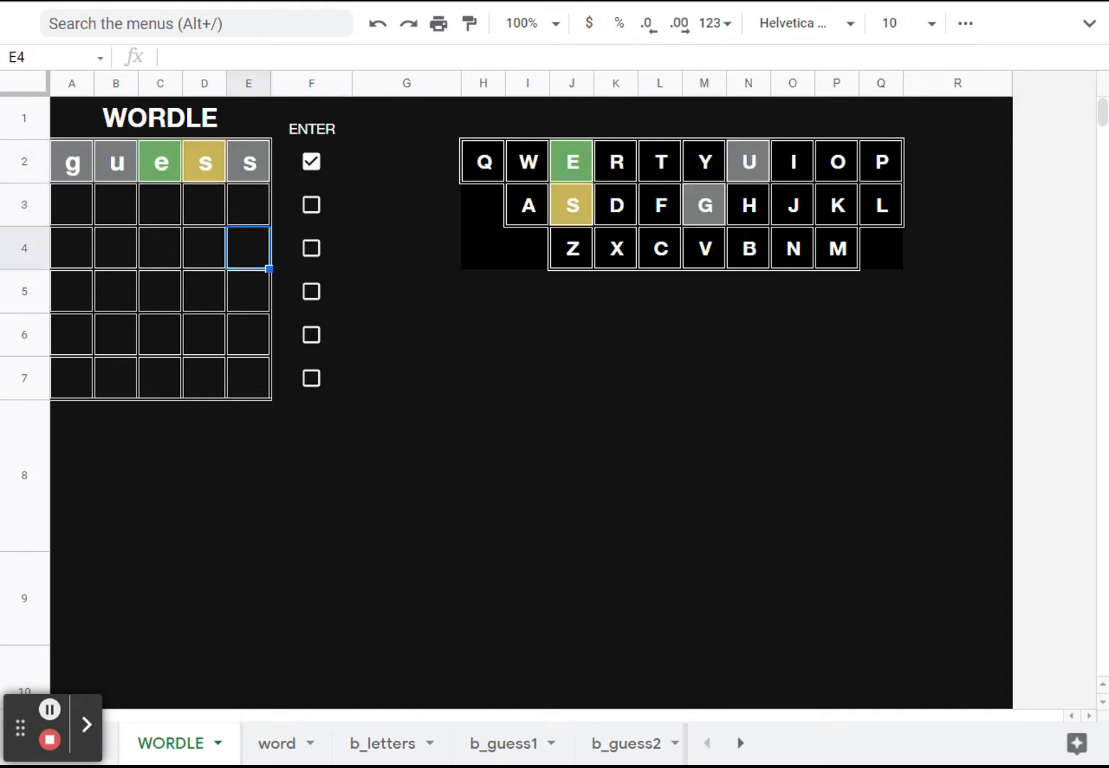
key(Up)
key(Left)
key(Up)
key(Left)
key(Down)
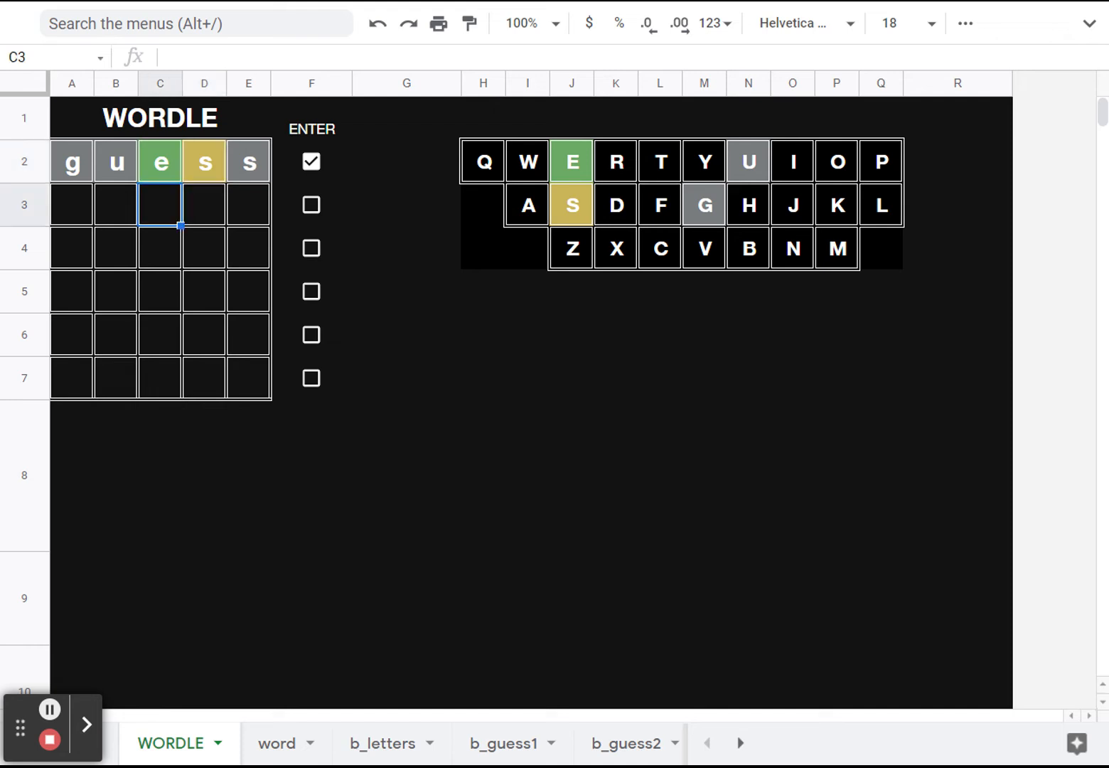
key(Left)
key(Up)
key(Right)
key(Down)
- Enter the second guess "shell" in A3:E3, one letter per cell, and submit it by ticking F3
key(Left)
key(Left)
key(Right)
key(Left)
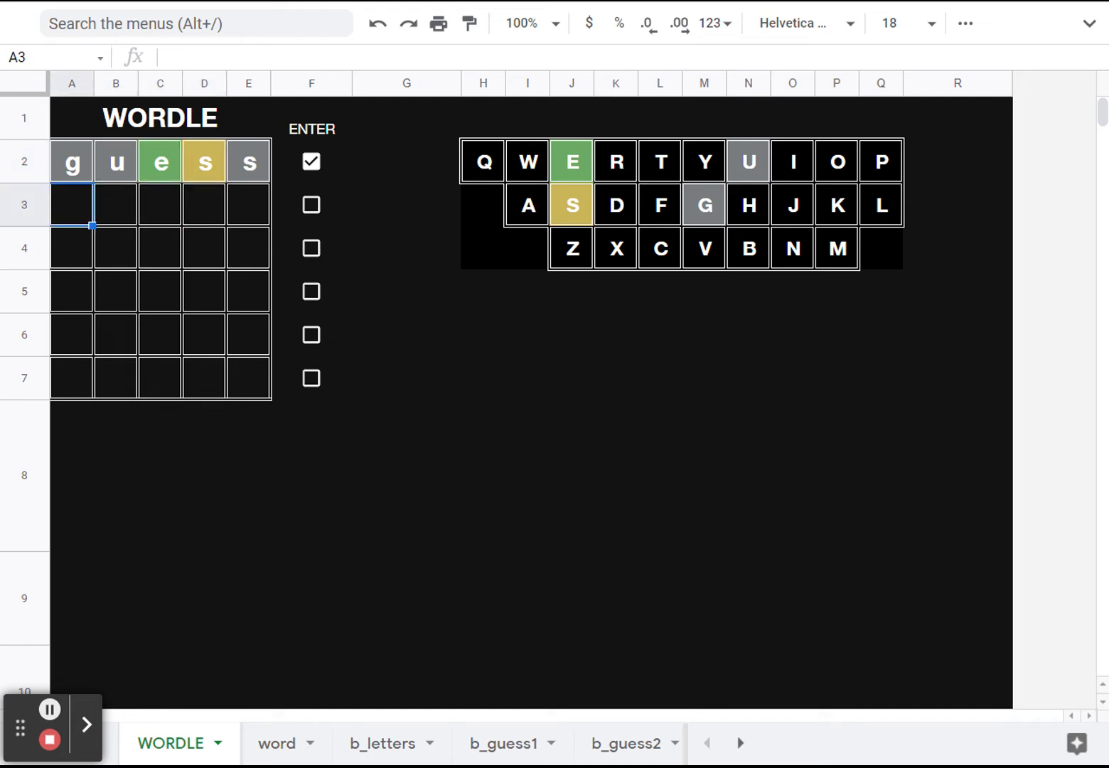
text(s)
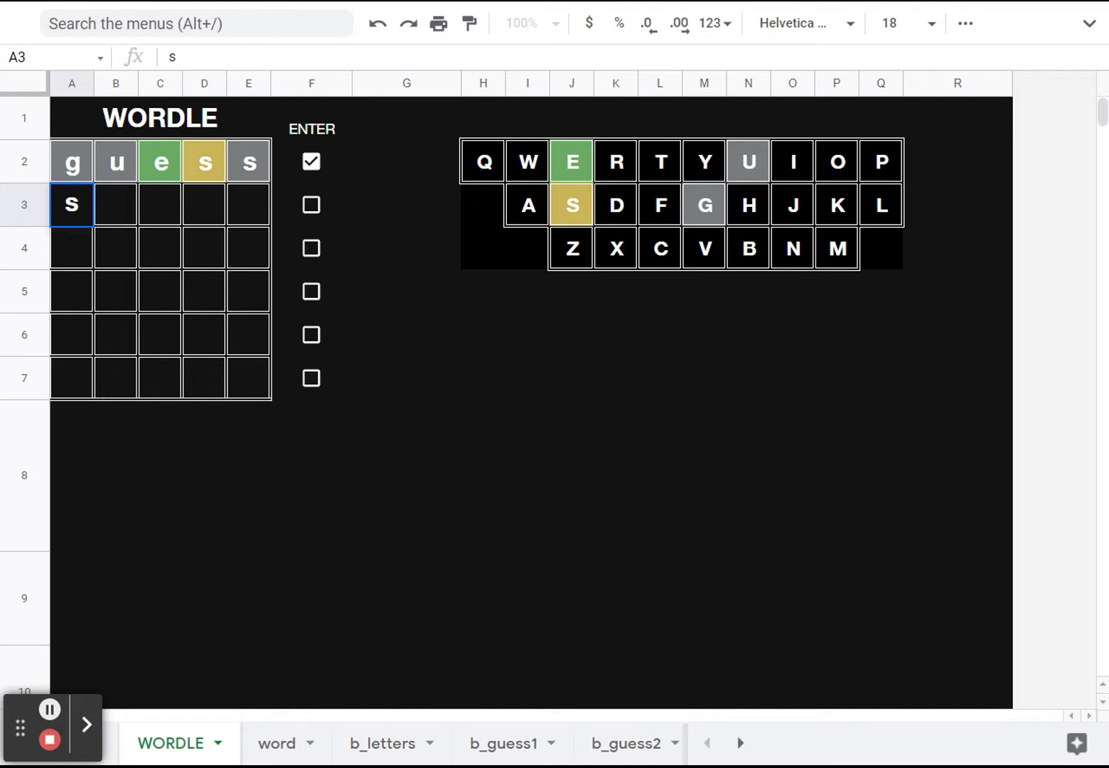
key(Tab)
text(h)
key(Tab)
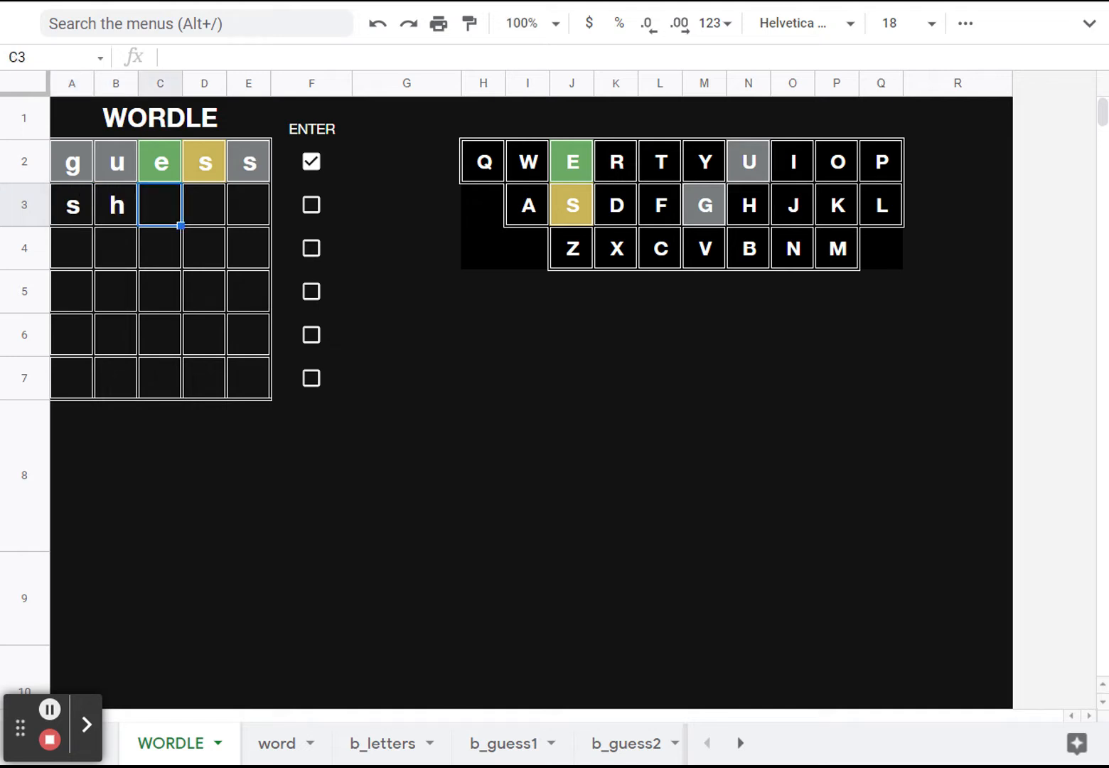
text(e)
key(Tab)
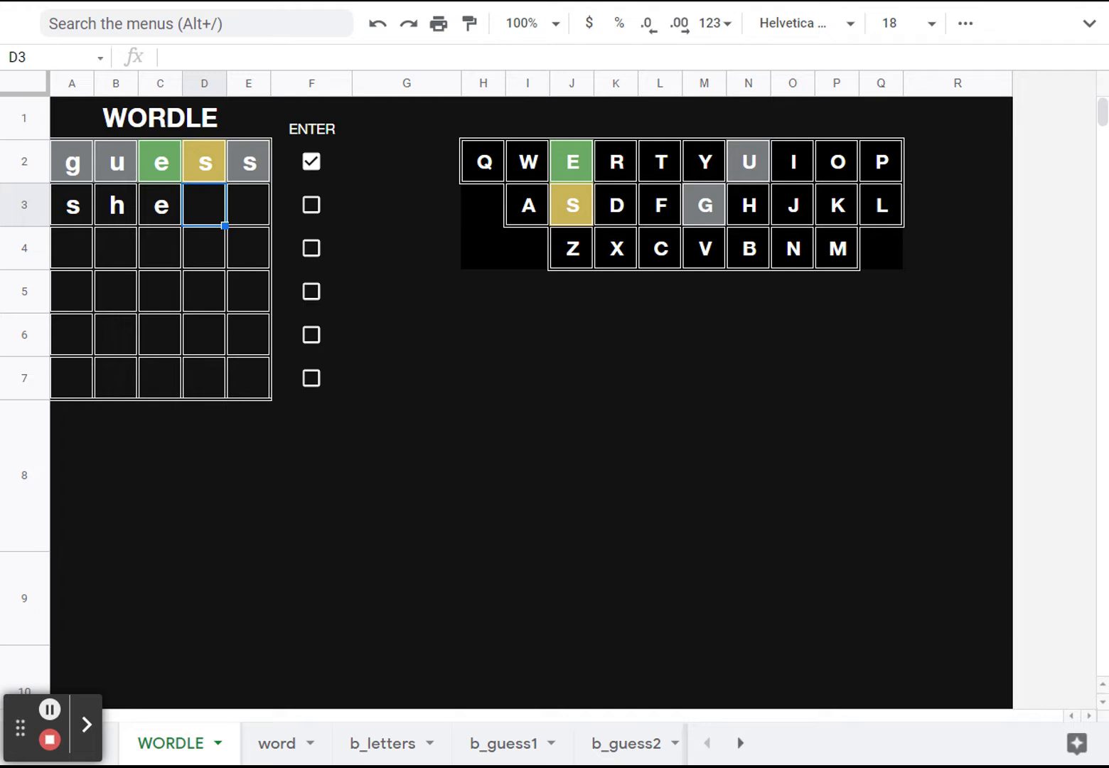
text(l)
key(Tab)
text(l)
key(Tab)
key(space)
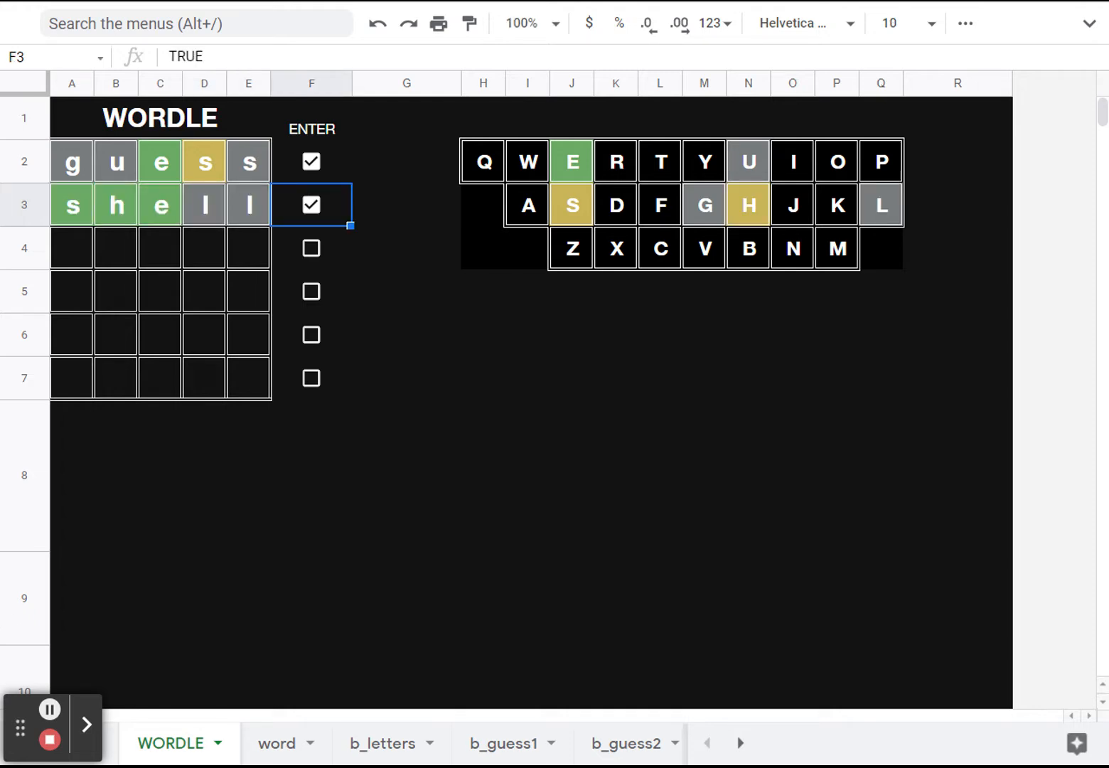
- Enter the third guess "sheet" in A4:E4, one letter per cell, and submit it by ticking F4
key(Down)
key(Left)
key(Left)
key(Left)
key(Left)
key(Left)
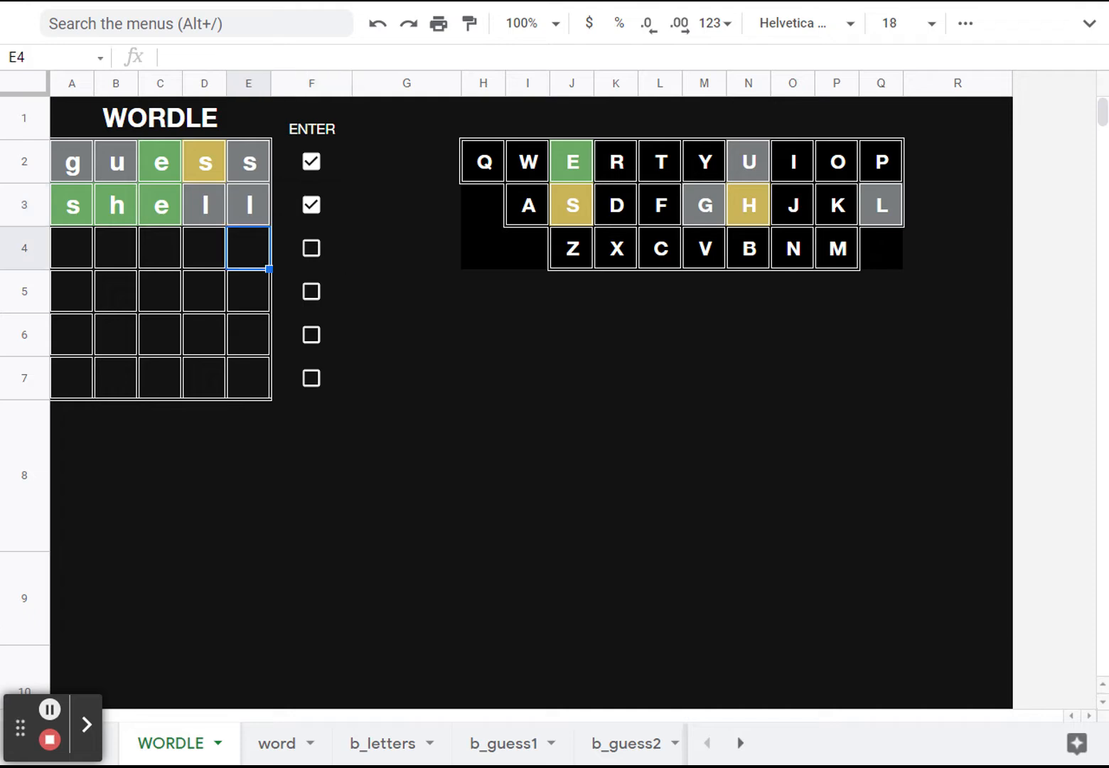
text(sh)
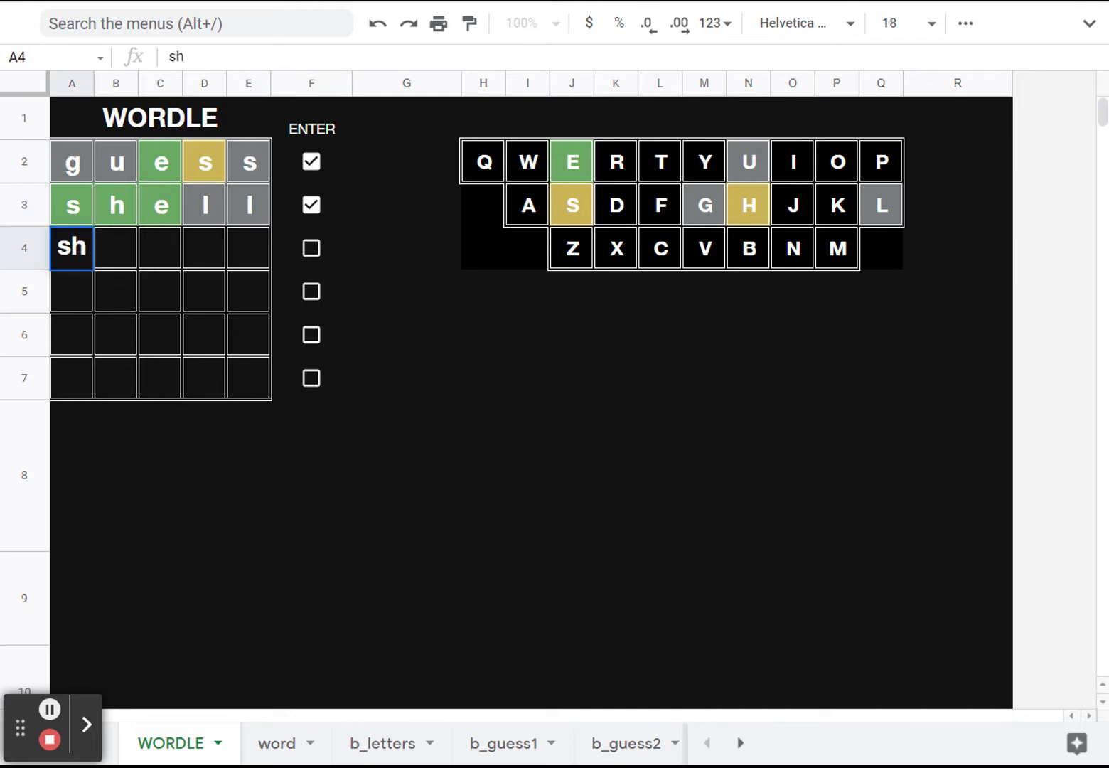
key(BackSpace)
key(Right)
text(h)
key(Right)
text(e)
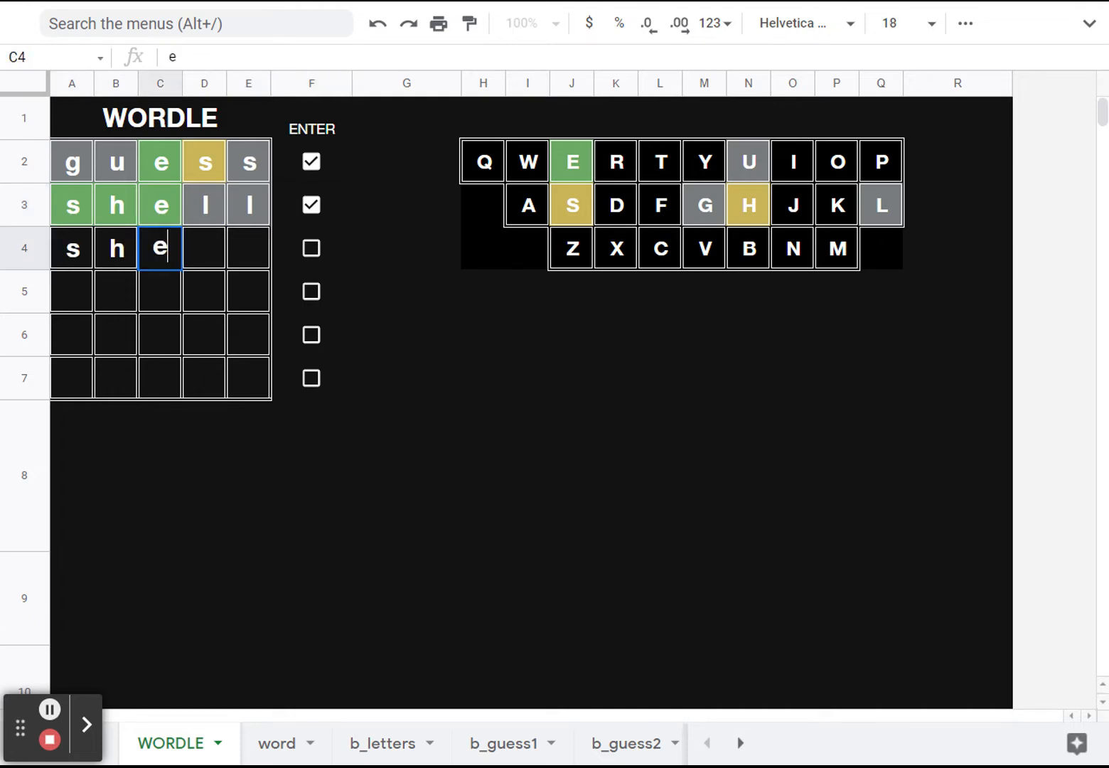
key(Right)
key(Right)
key(Left)
text(e)
key(Right)
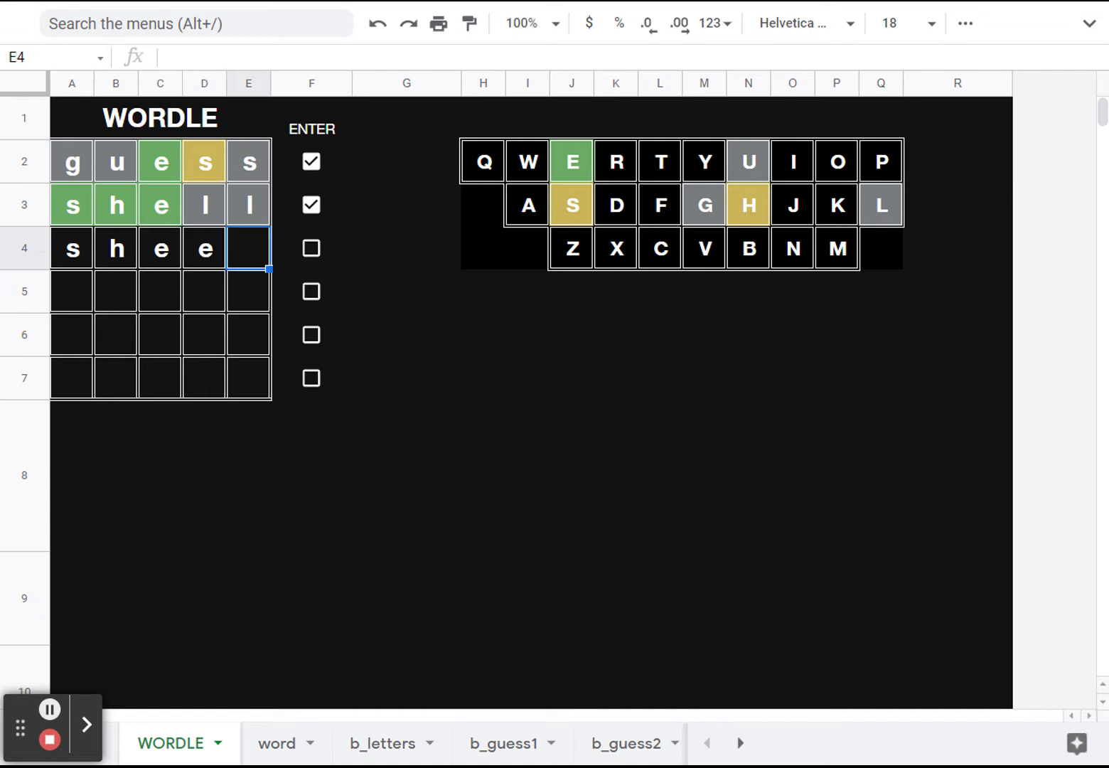
text(t)
key(Right)
key(space)
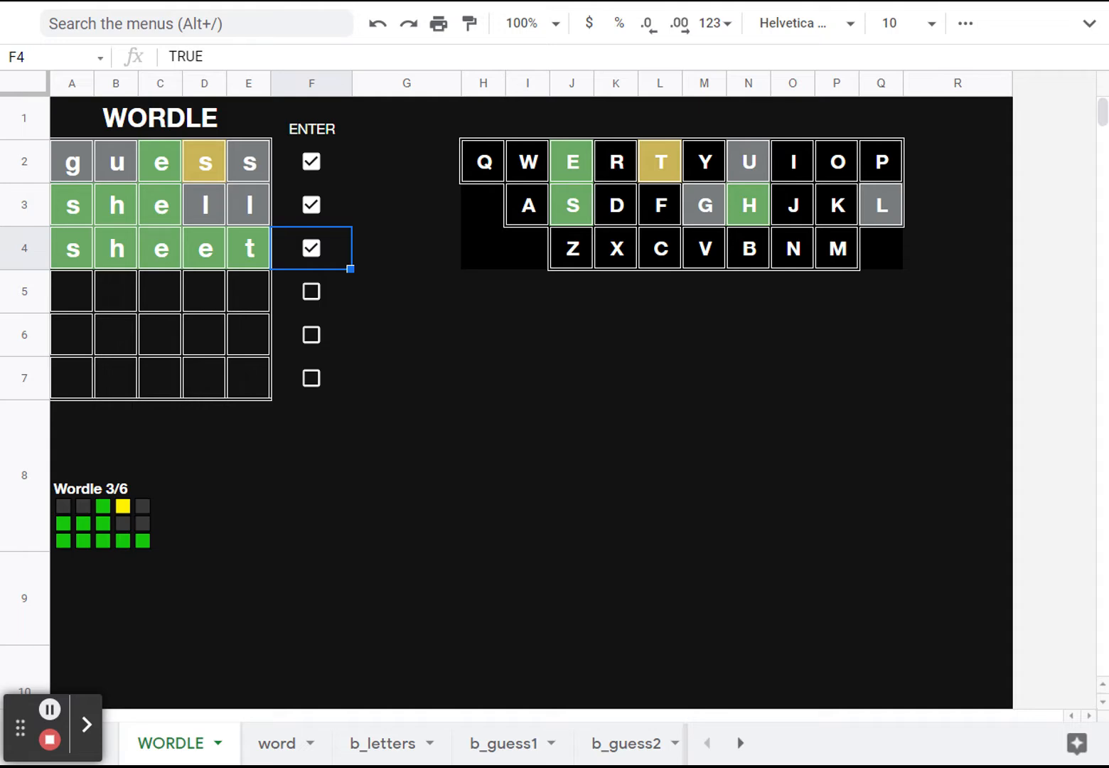
- Inspect the result summary in A8, the keyboard letter tracker in H2:Q4 and the first guess cell
click(189, 528)
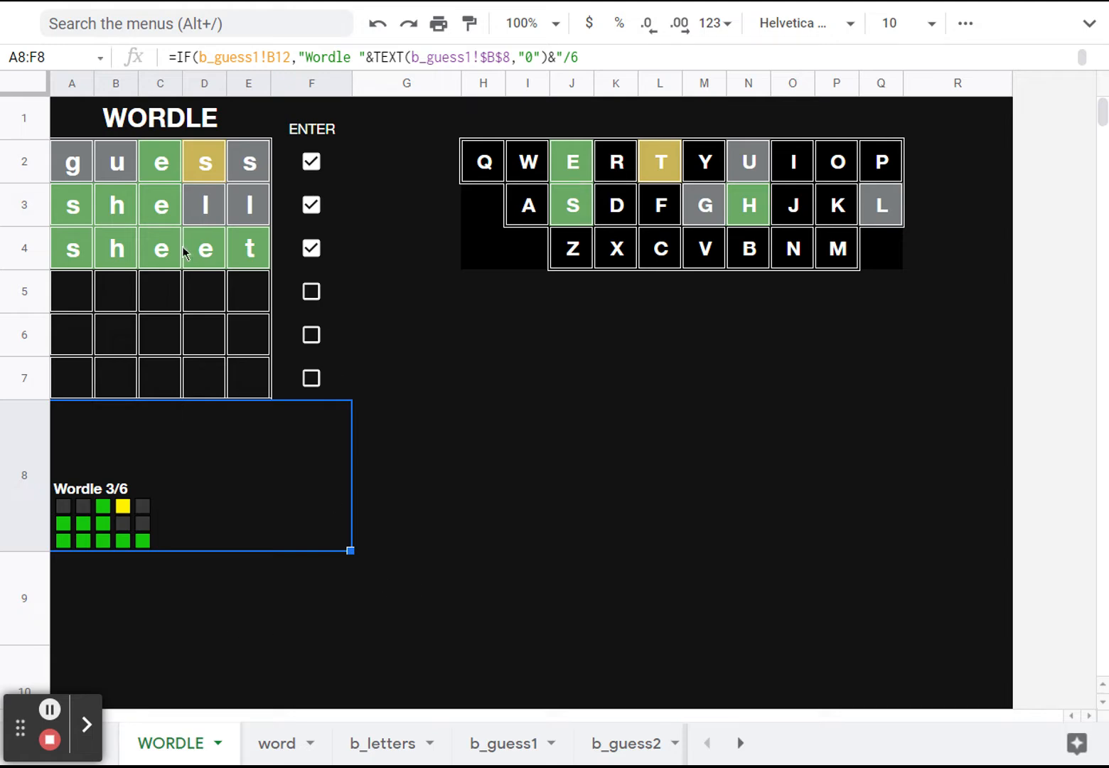
click(538, 372)
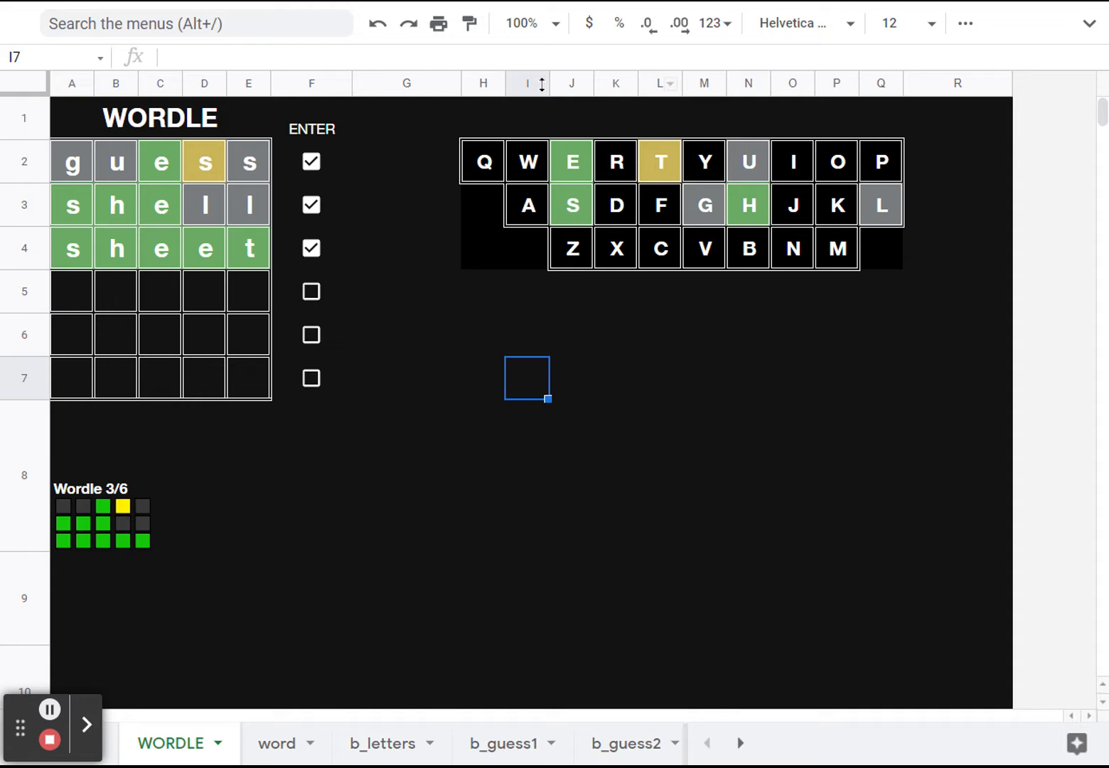
drag(501, 162, 900, 267)
click(896, 299)
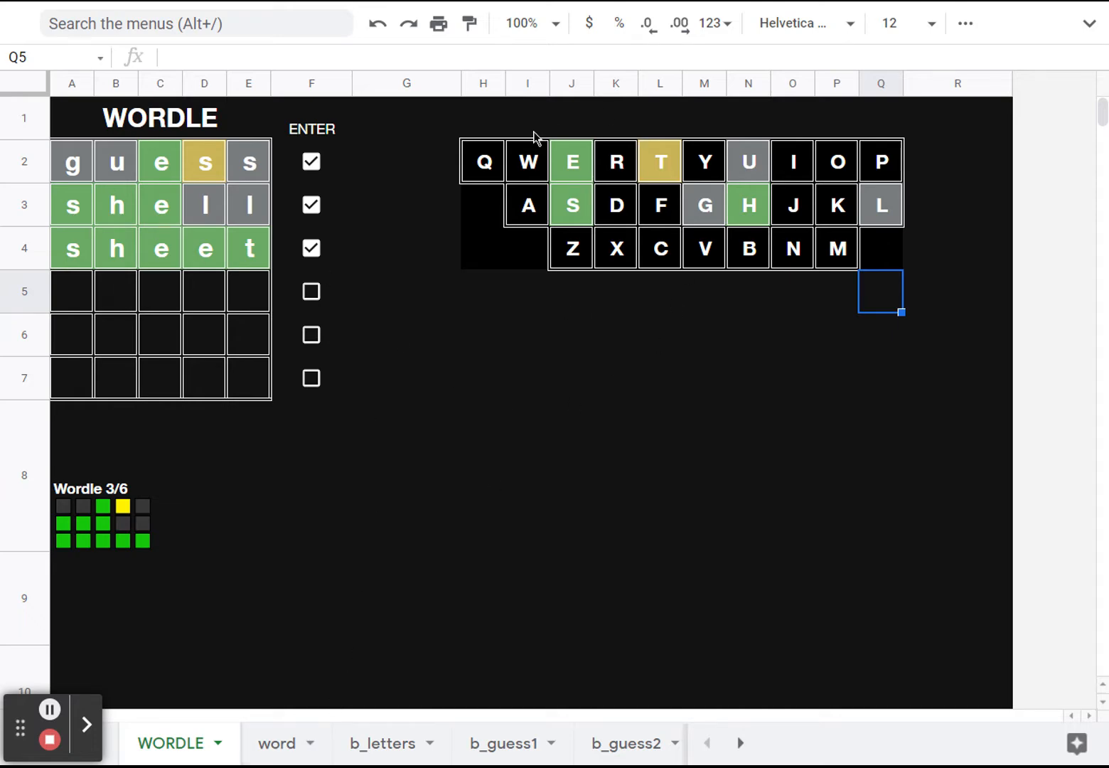
drag(498, 162, 871, 262)
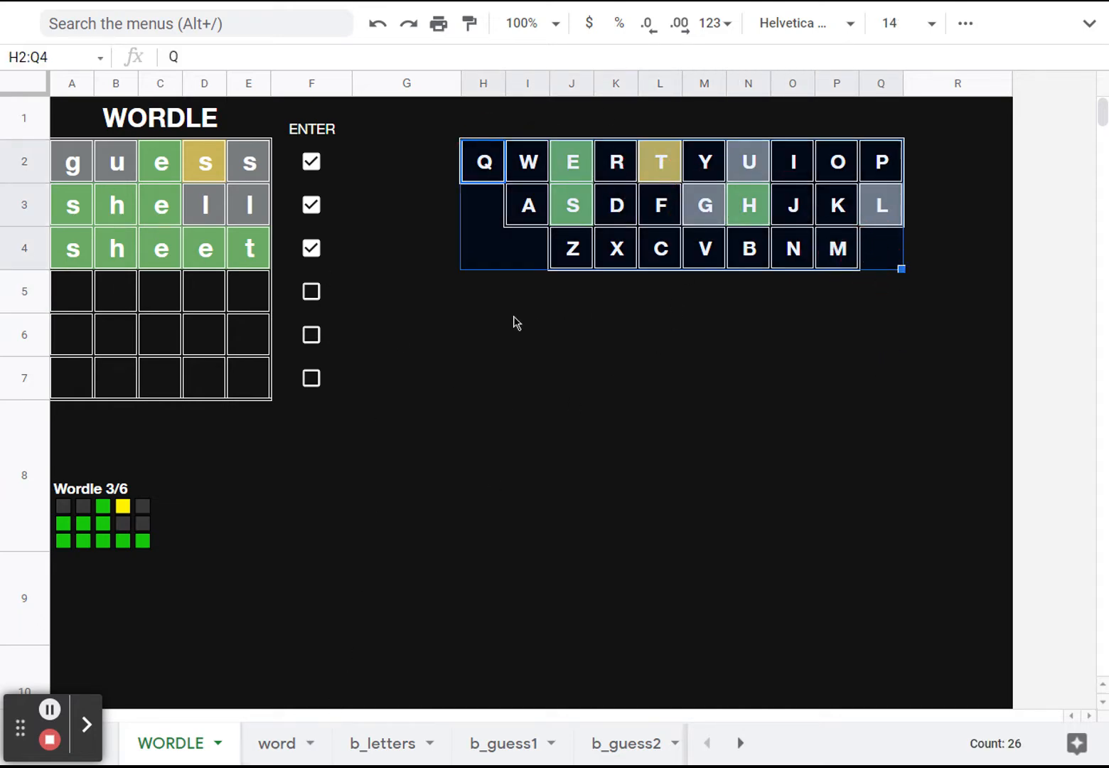
click(556, 327)
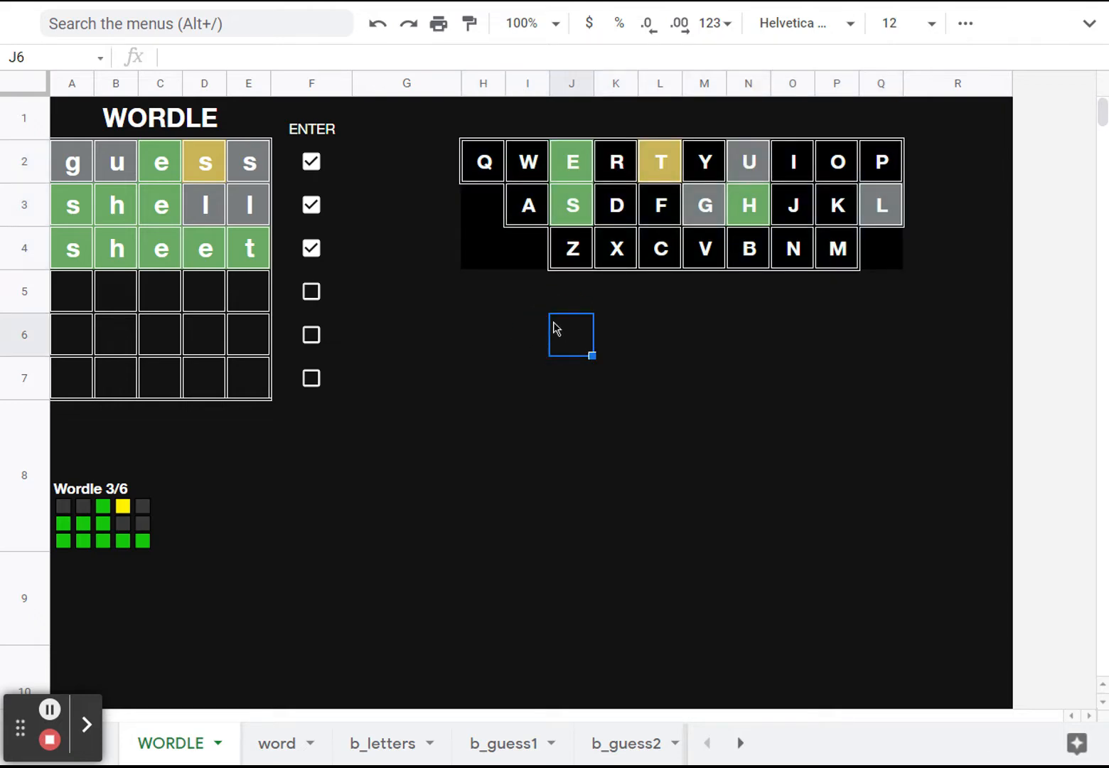
click(82, 179)
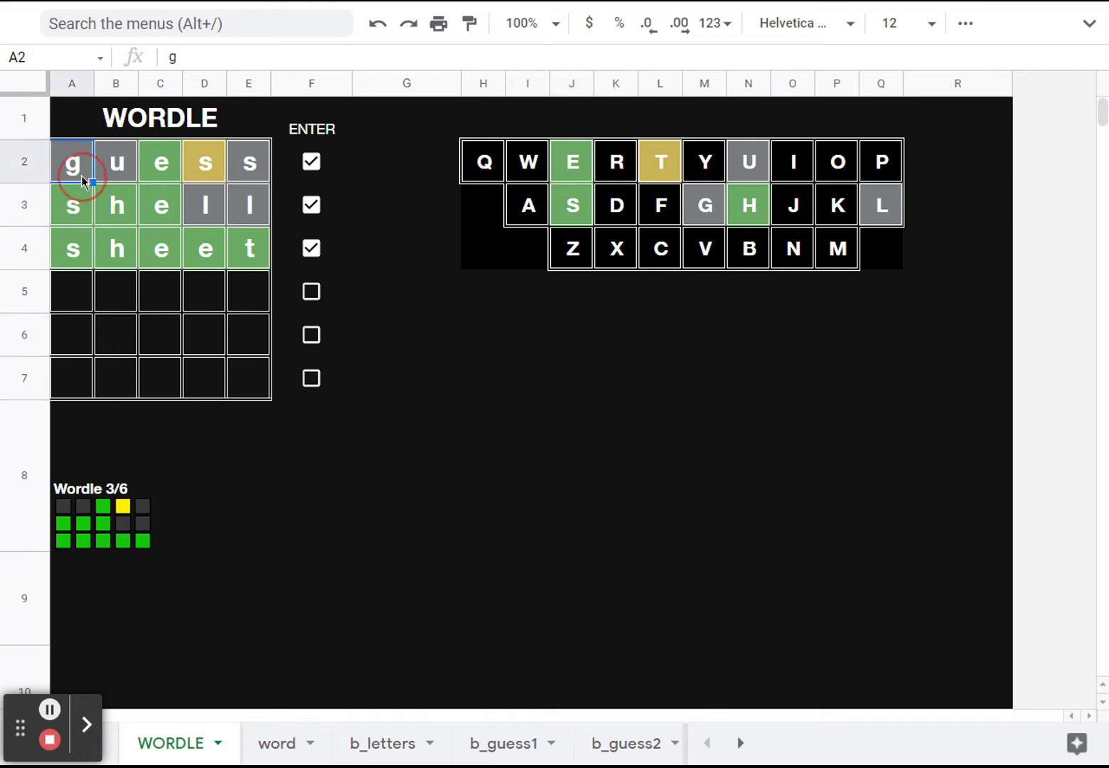
- Bring back the hidden menu bar, and untick and re-tick the third guess's ENTER checkbox in F4
click(1088, 24)
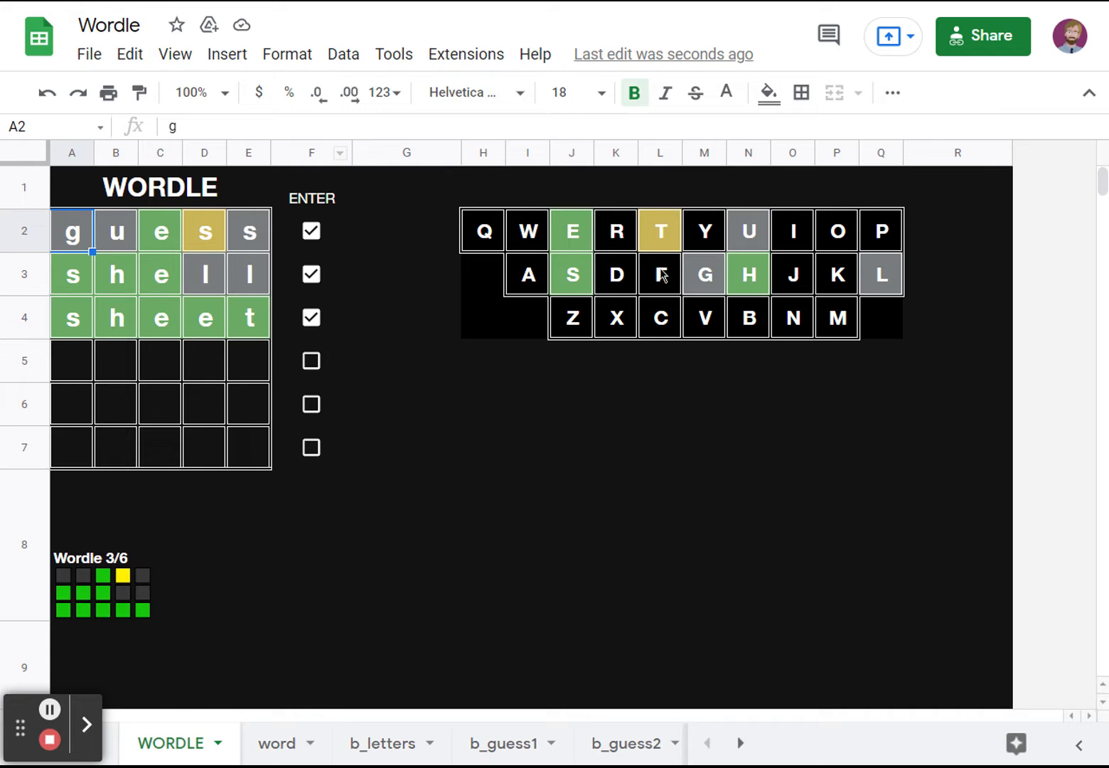
click(312, 320)
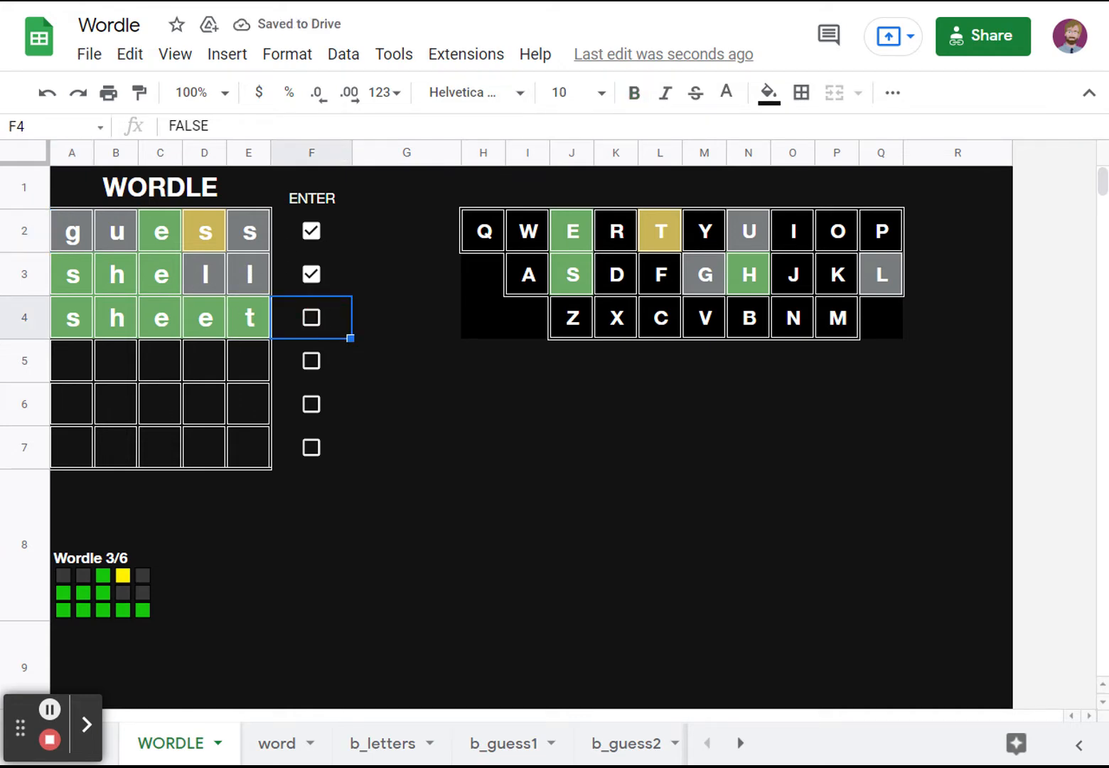
click(313, 319)
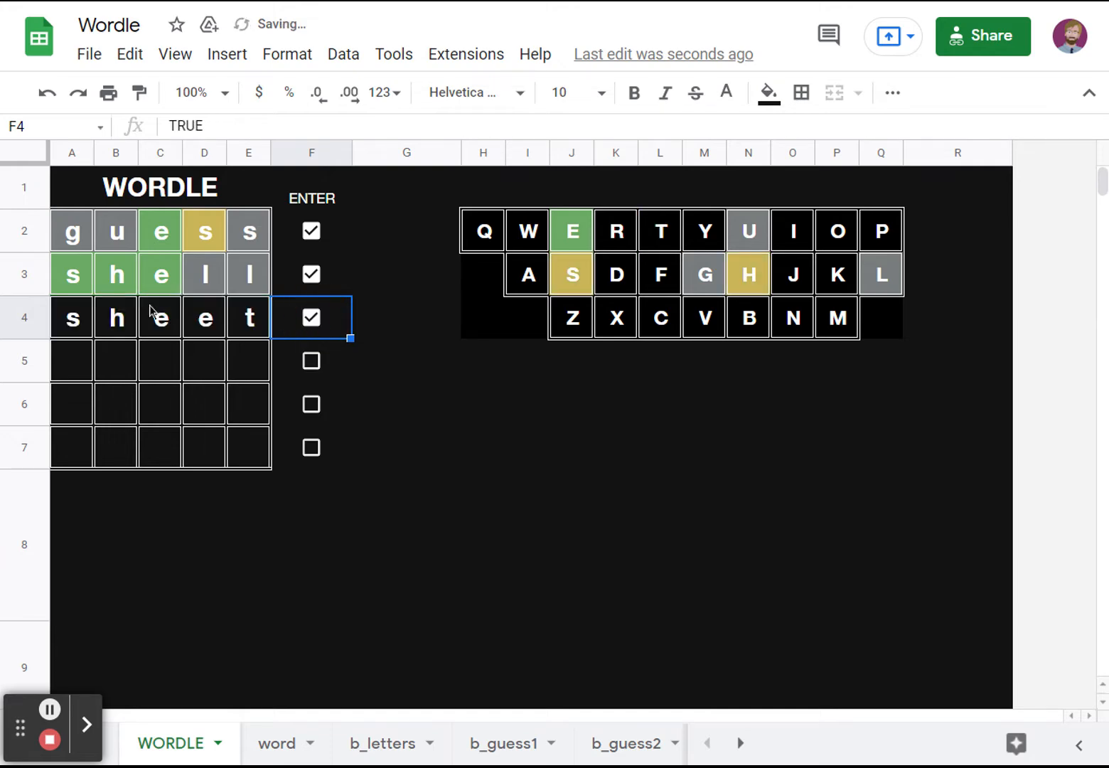
- Open the conditional format rules for the guess grid and compare them with the keyboard tracker's rules
click(158, 283)
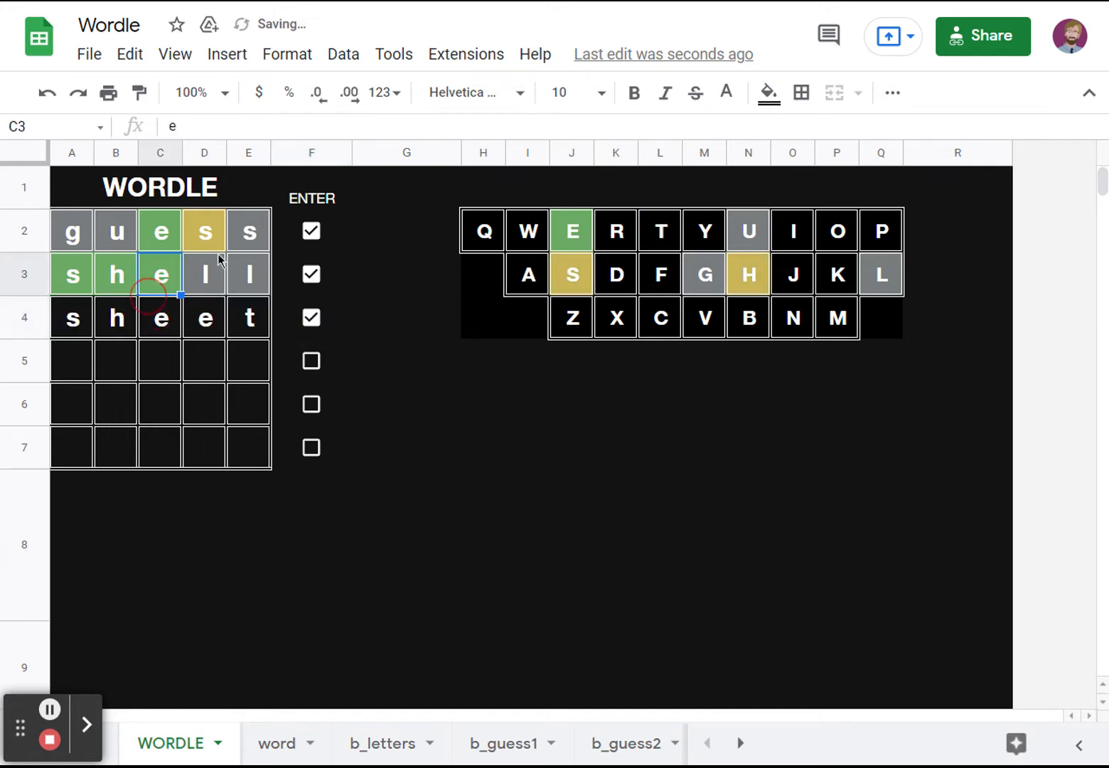
click(300, 64)
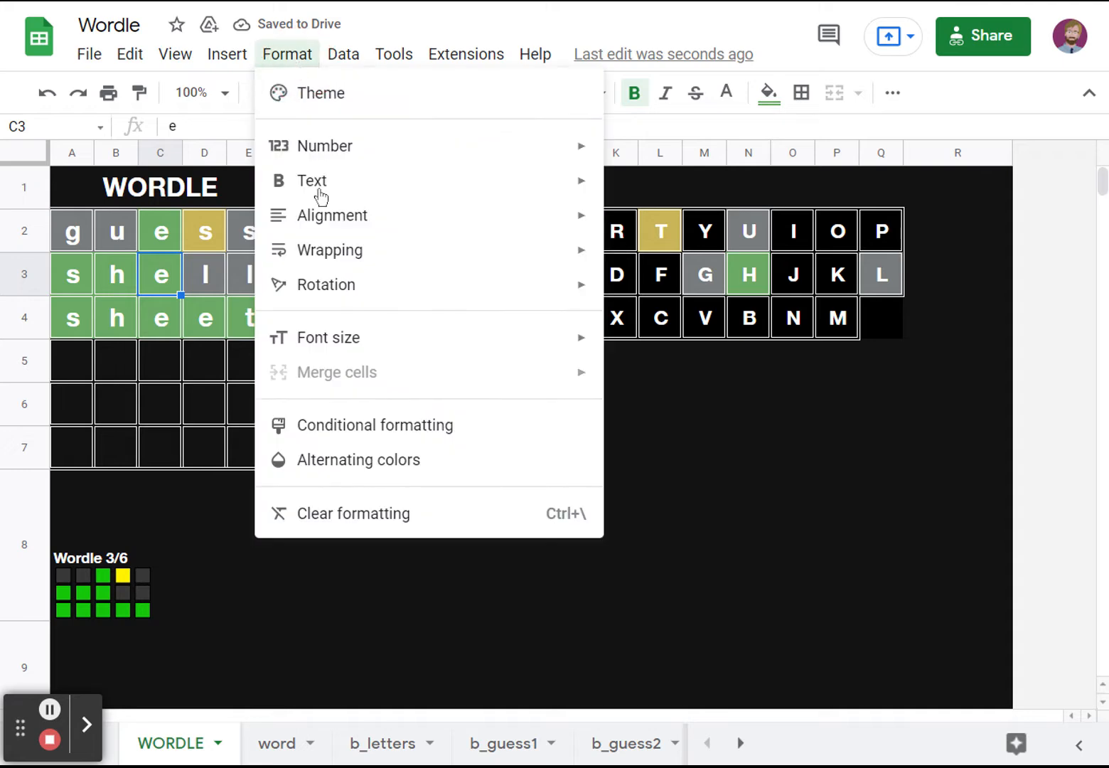
click(310, 430)
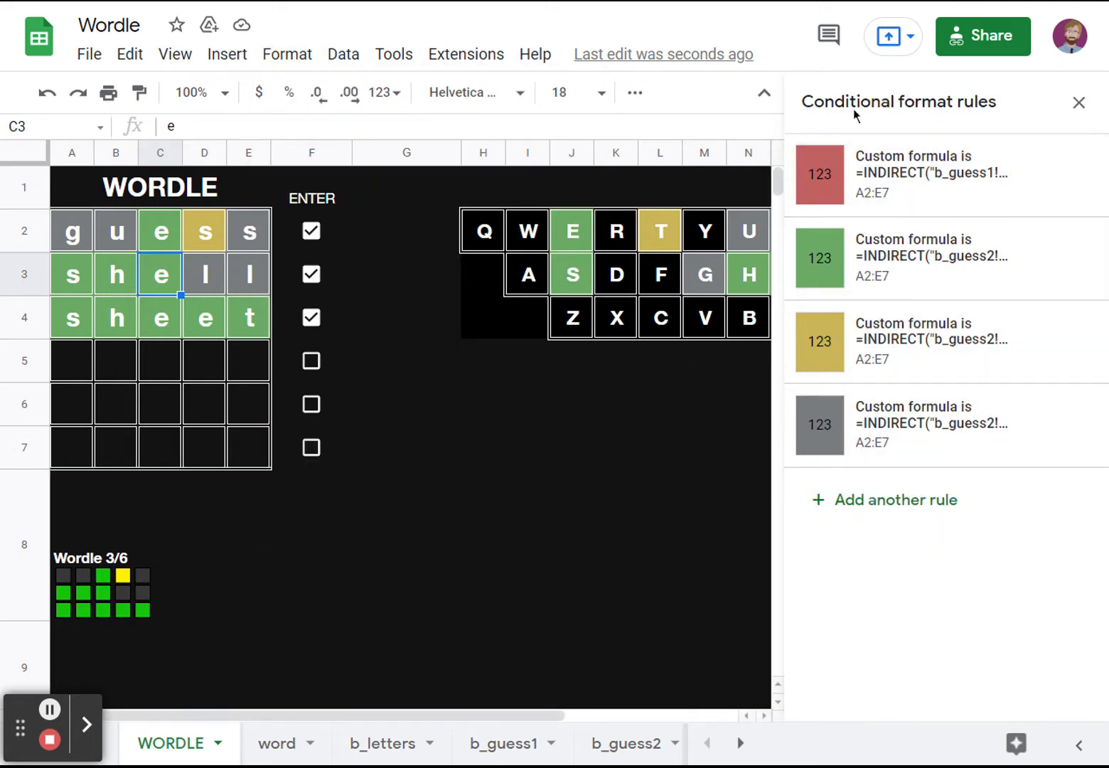
click(589, 276)
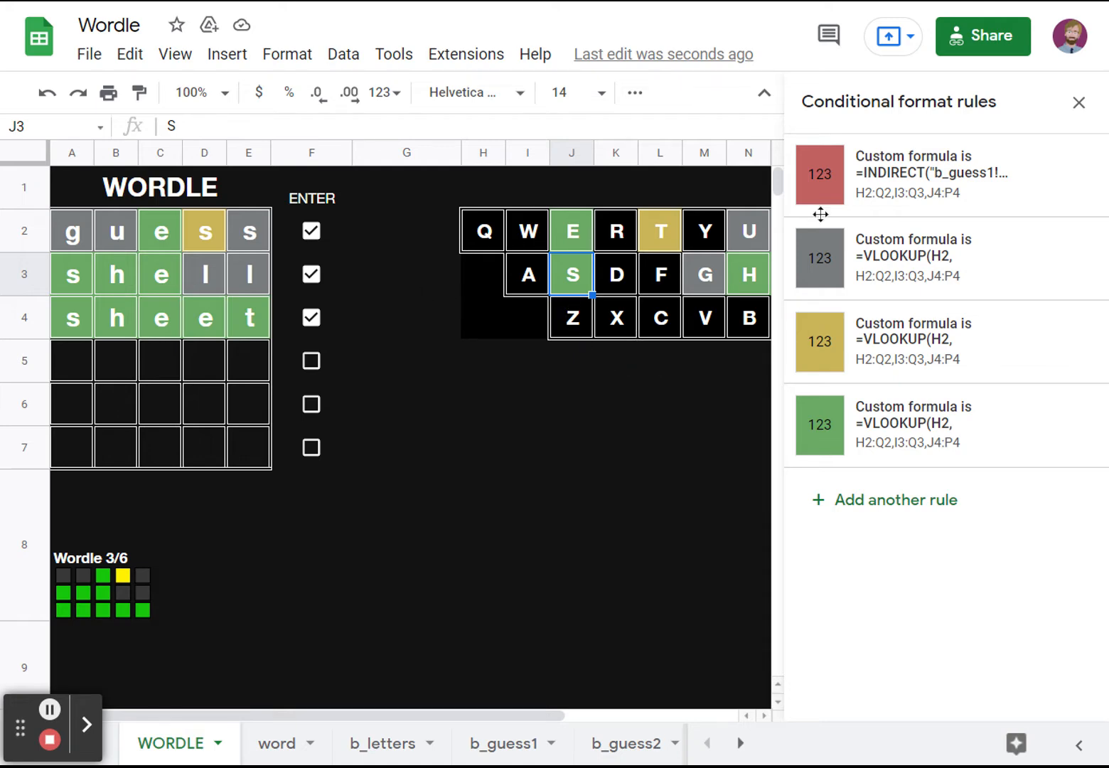
click(160, 276)
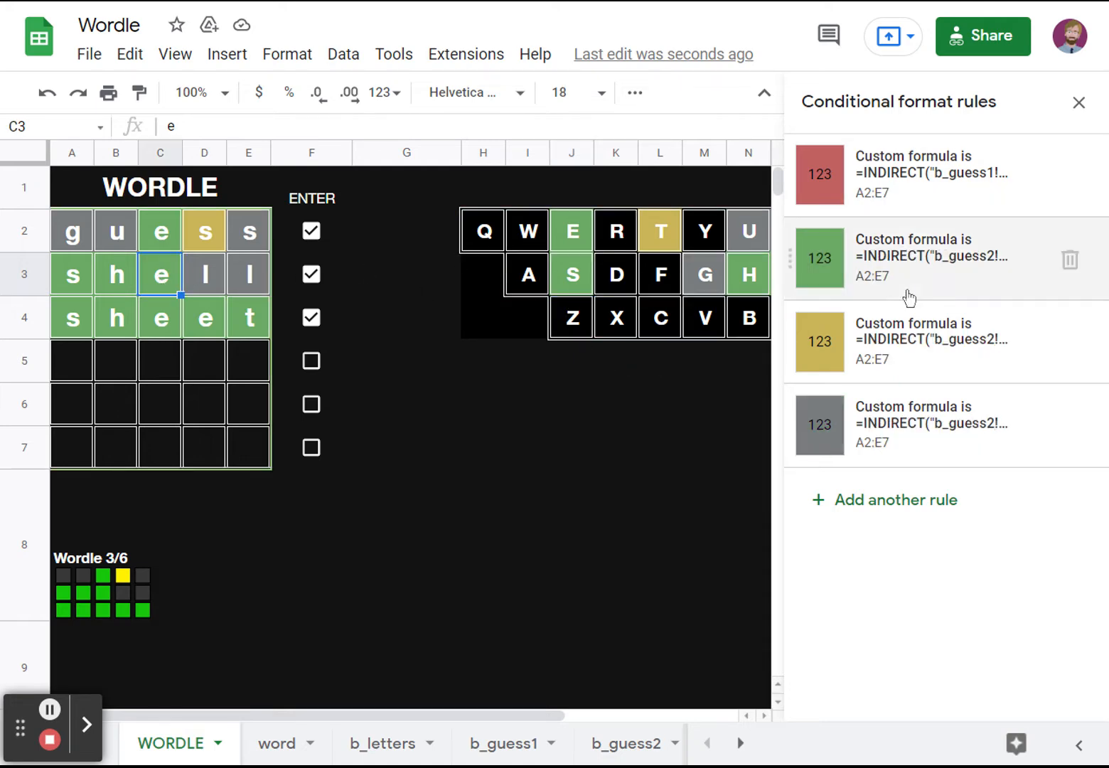
- Open the red rule for A2:E7 and examine its custom formula =INDIRECT("b_guess1!B10")
click(915, 196)
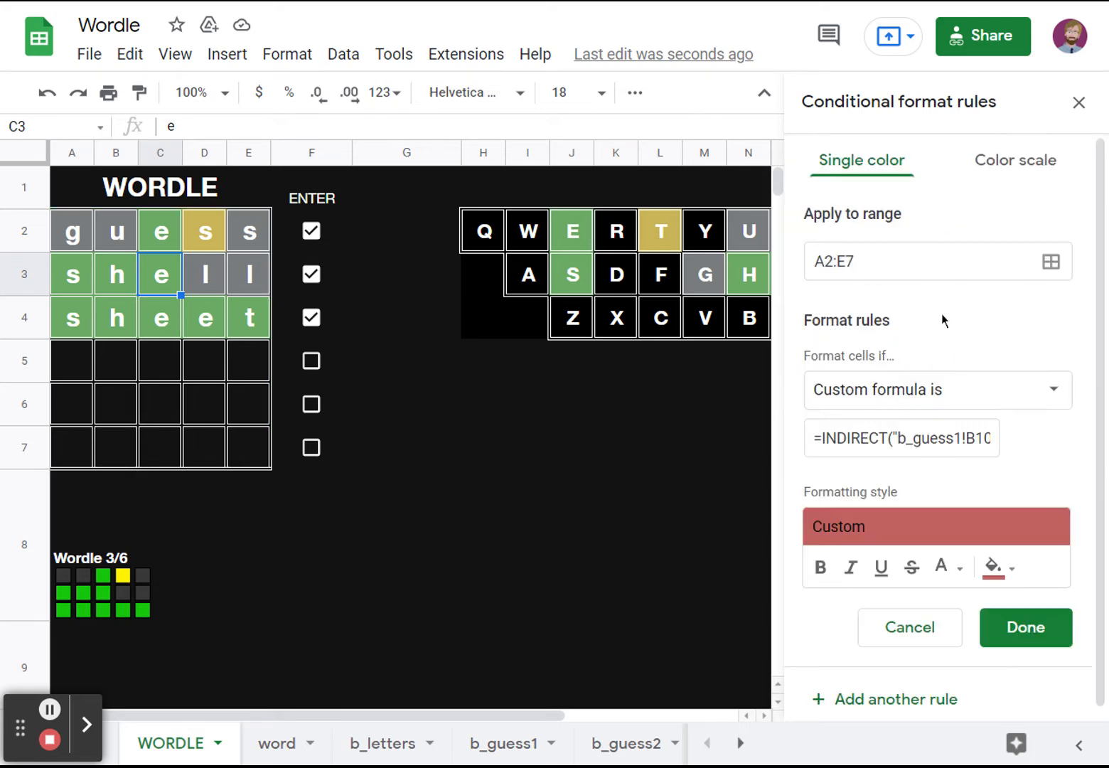
click(915, 395)
click(1092, 335)
drag(915, 438, 792, 453)
click(973, 438)
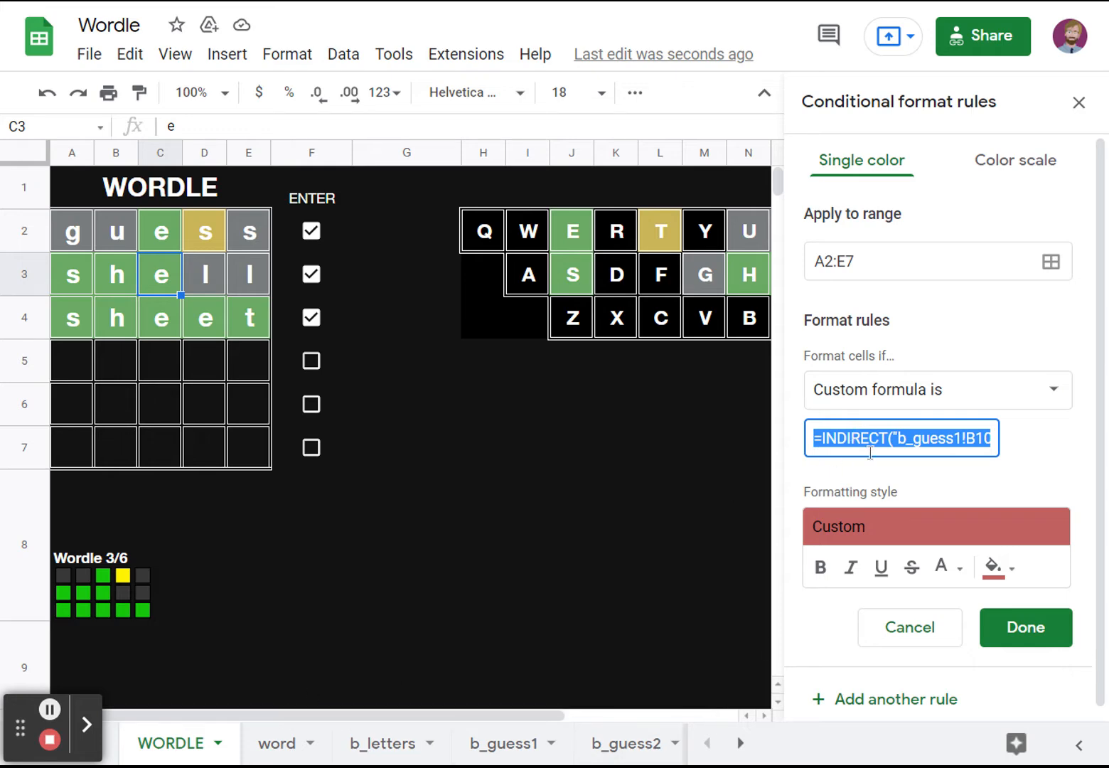
click(888, 439)
drag(890, 439, 999, 446)
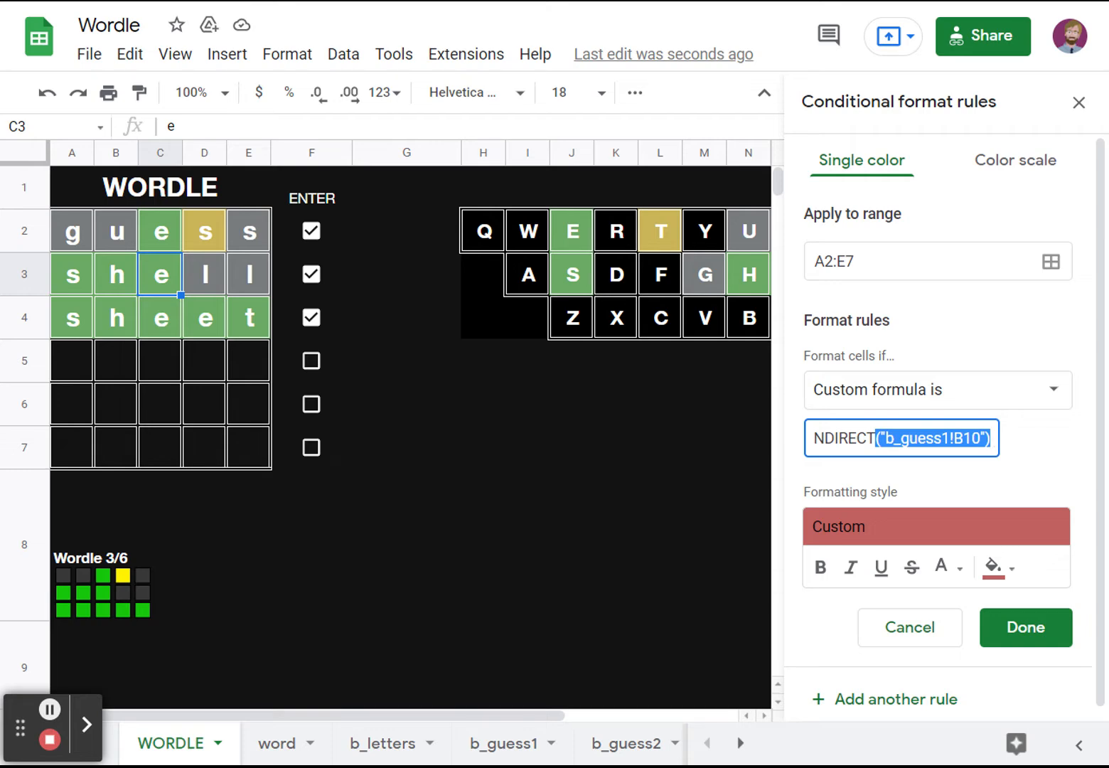
- Examine the INDIRECT function and its quoted sheet reference separately within the red rule's formula
double_click(847, 439)
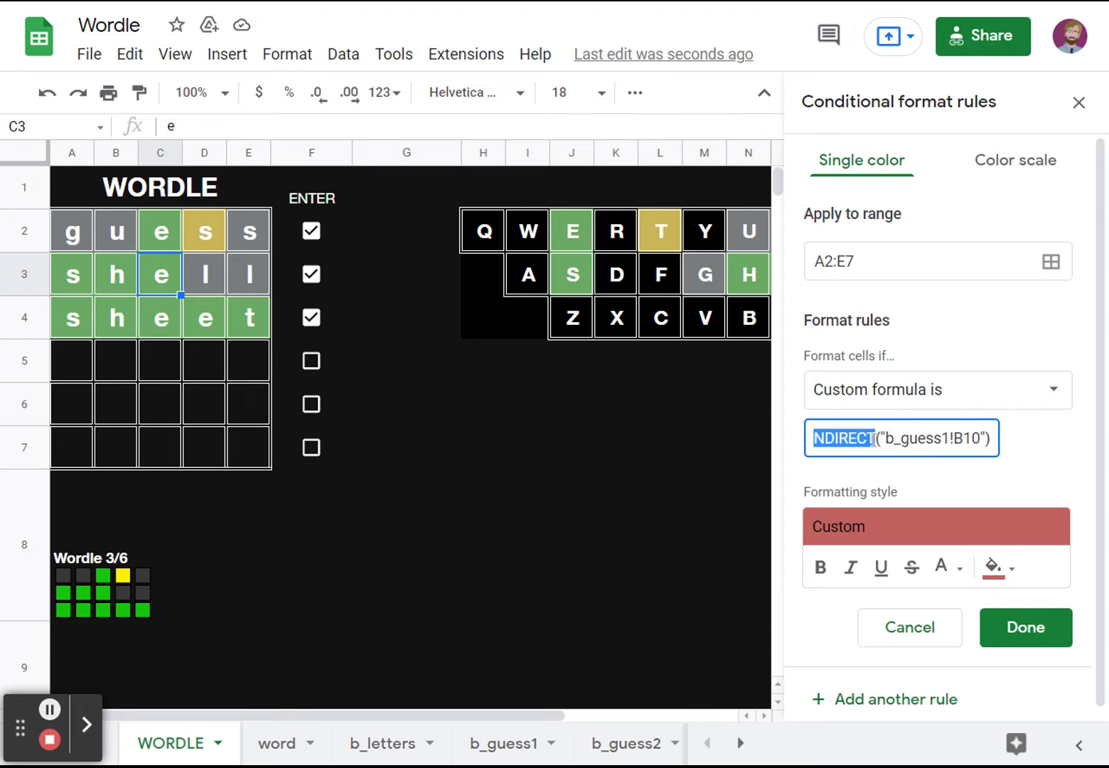
click(851, 439)
drag(866, 443, 846, 441)
drag(758, 444, 989, 438)
click(839, 439)
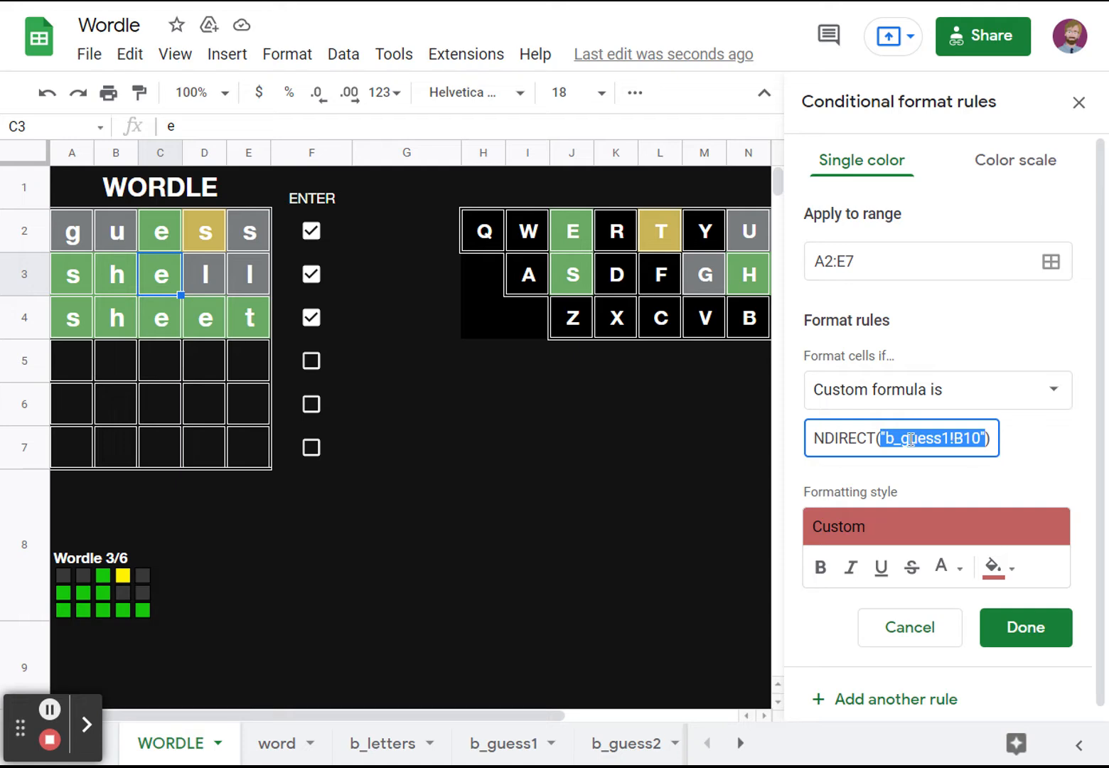
click(881, 438)
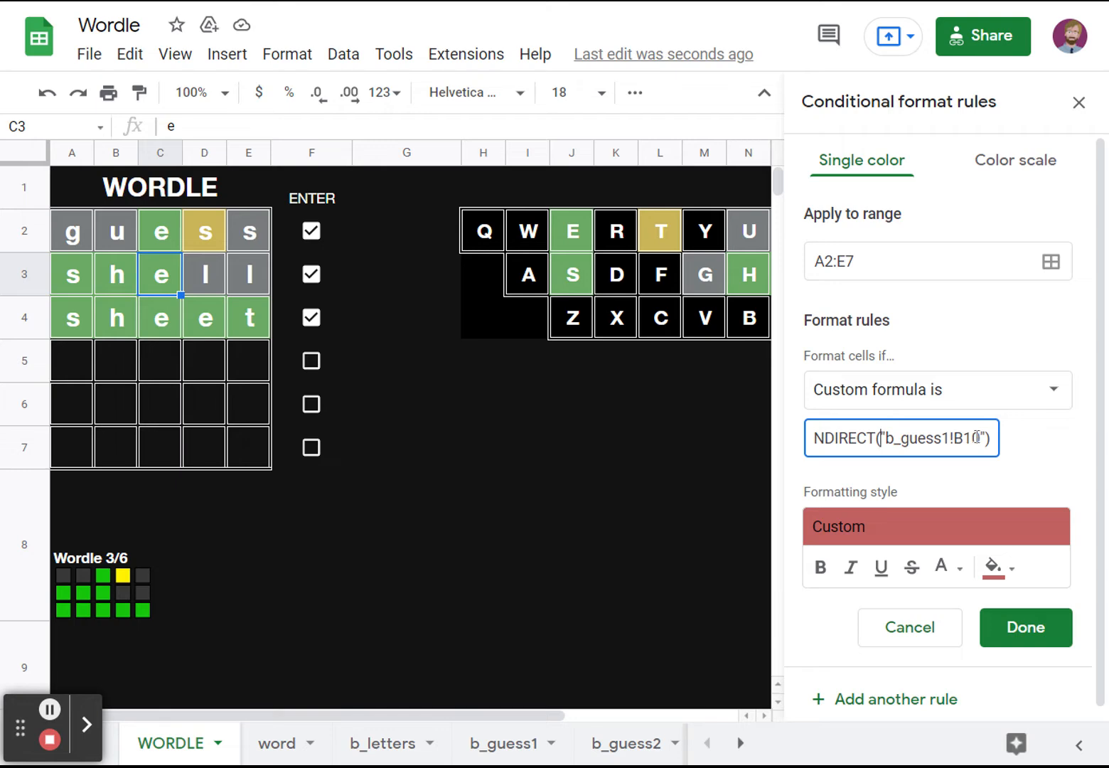
- Inspect the formula in the overall error cell B10 on the b_guess1 sheet and return to the WORDLE sheet
click(521, 746)
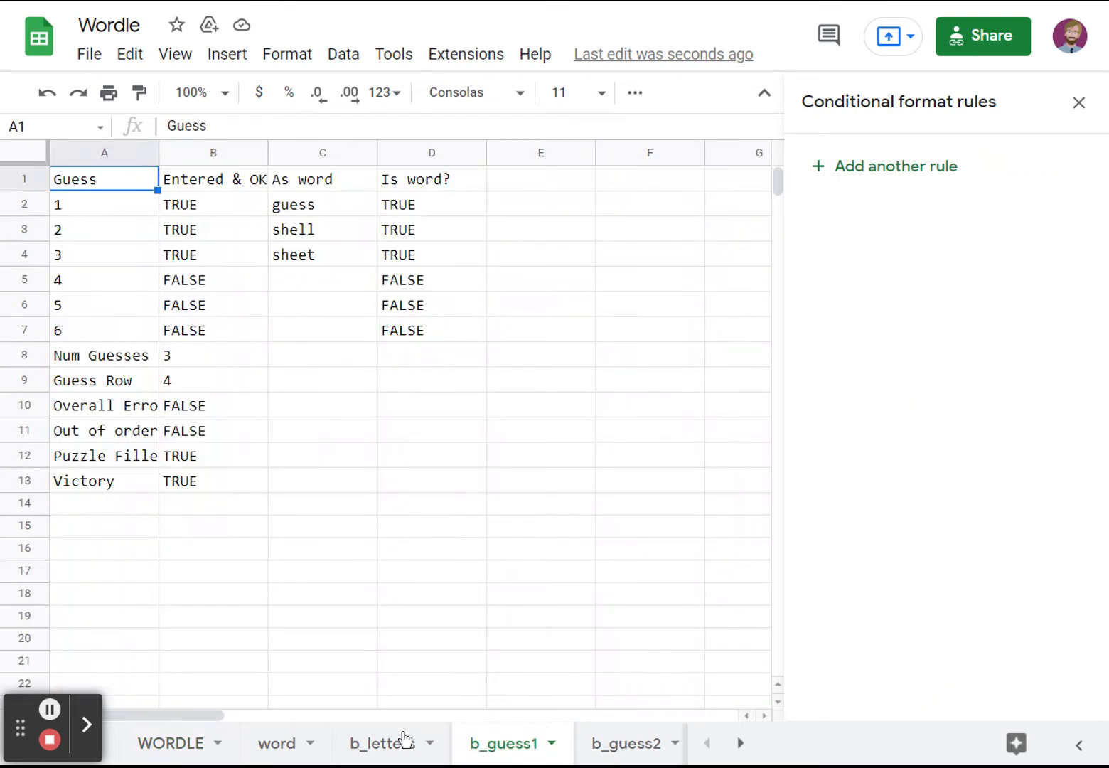
click(196, 411)
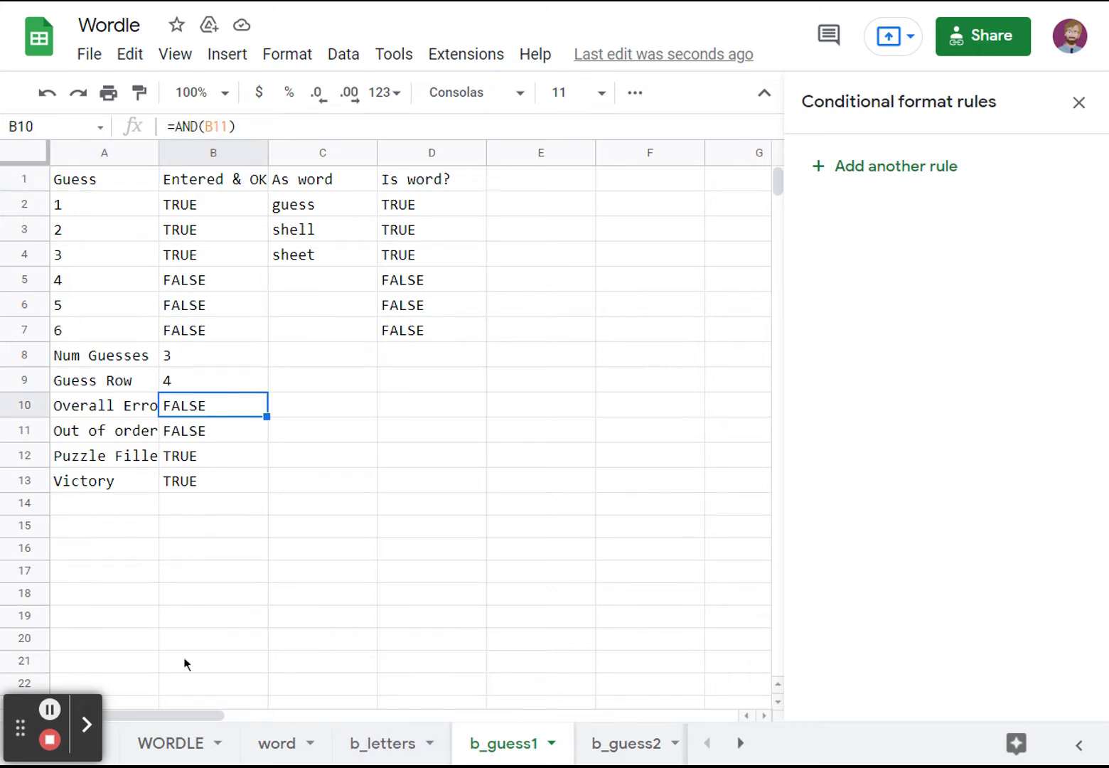
click(185, 744)
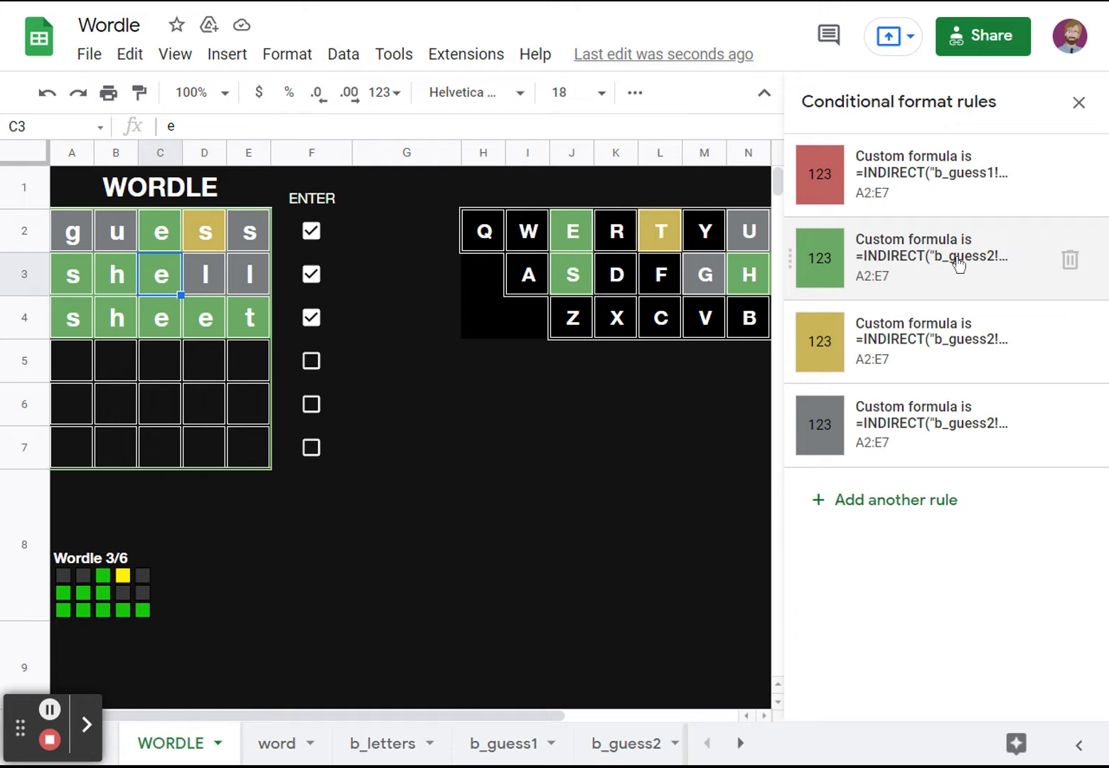
- Open the green rule for the guess grid and examine the b_guess2 sheet reference at the start of its formula
click(959, 264)
drag(936, 441, 962, 443)
click(949, 444)
drag(839, 441, 900, 439)
click(877, 445)
click(889, 441)
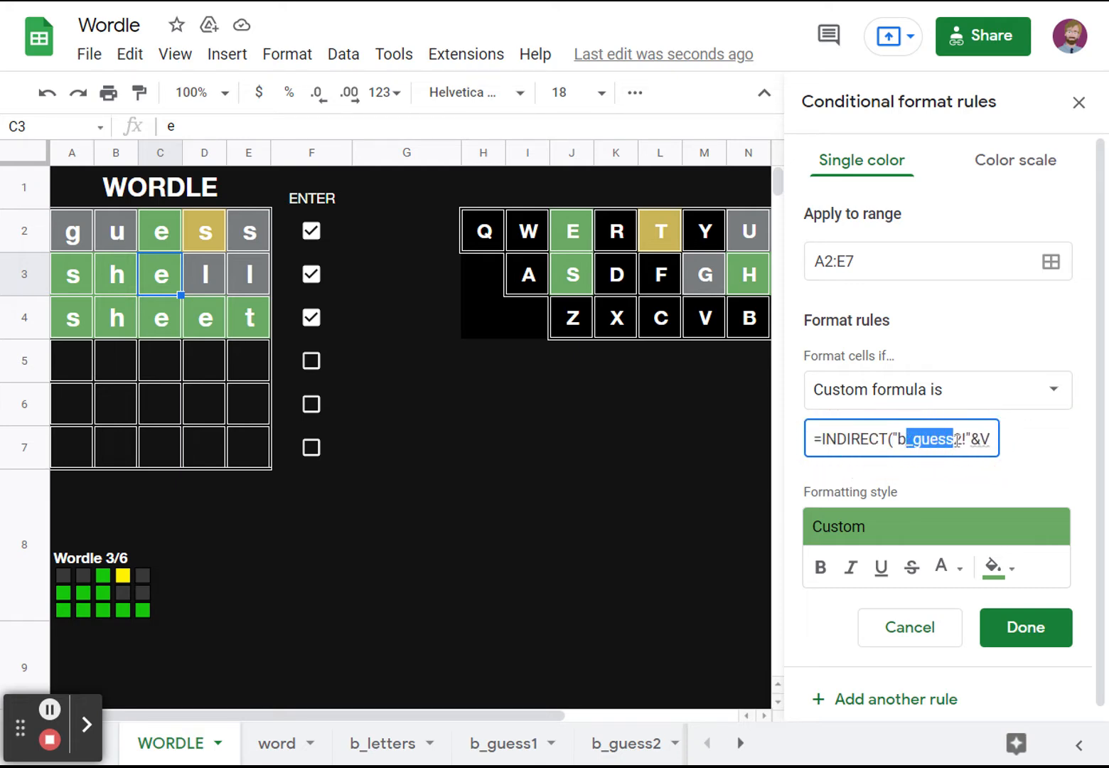
click(906, 438)
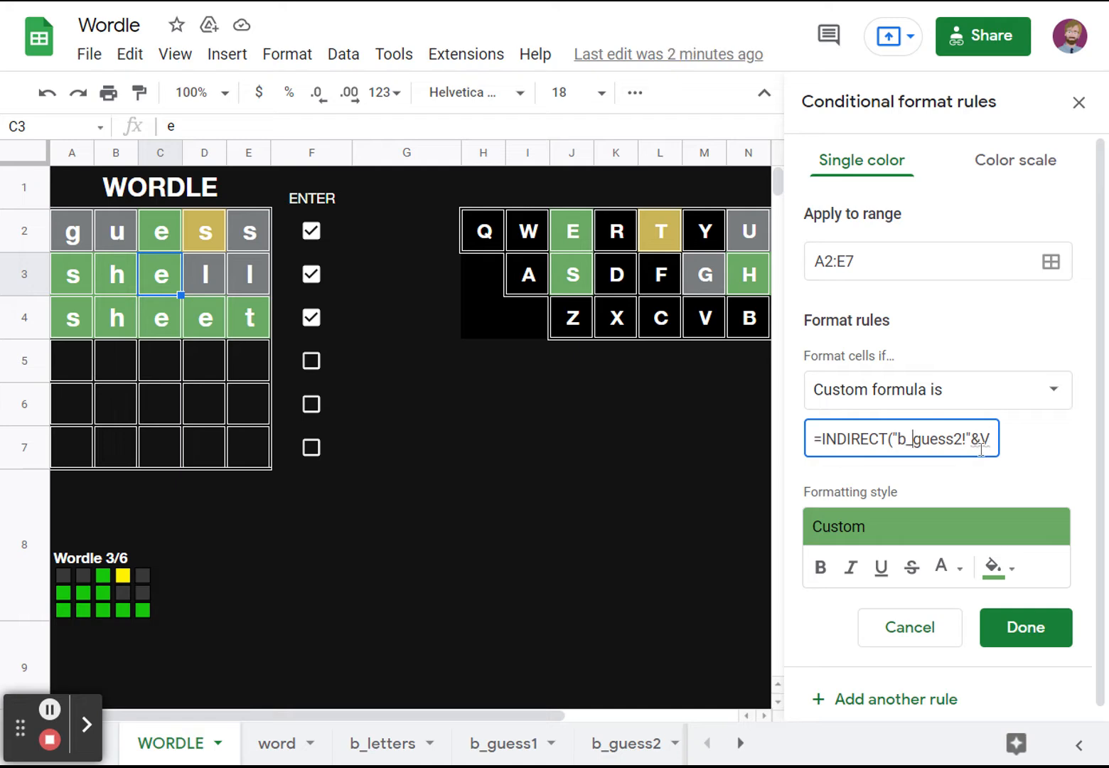
- Read along the green rule's formula through the VLOOKUP(COLUMN(A2) part
text(LO)
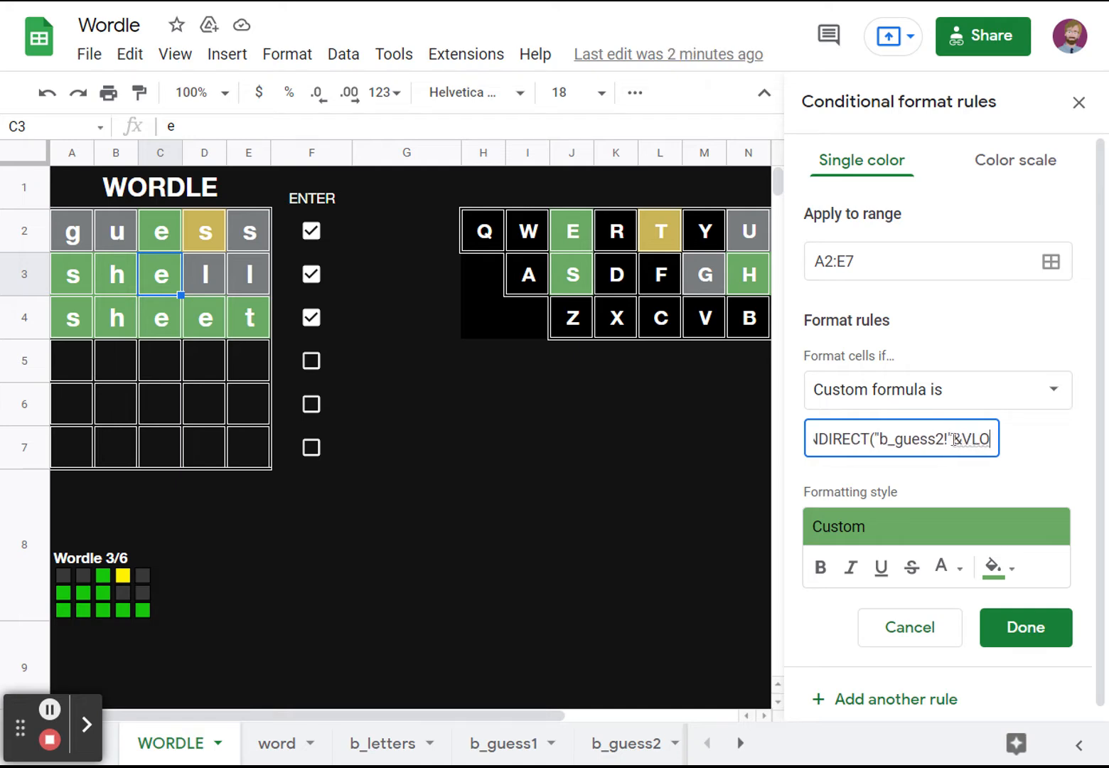
text(OKUP(C)
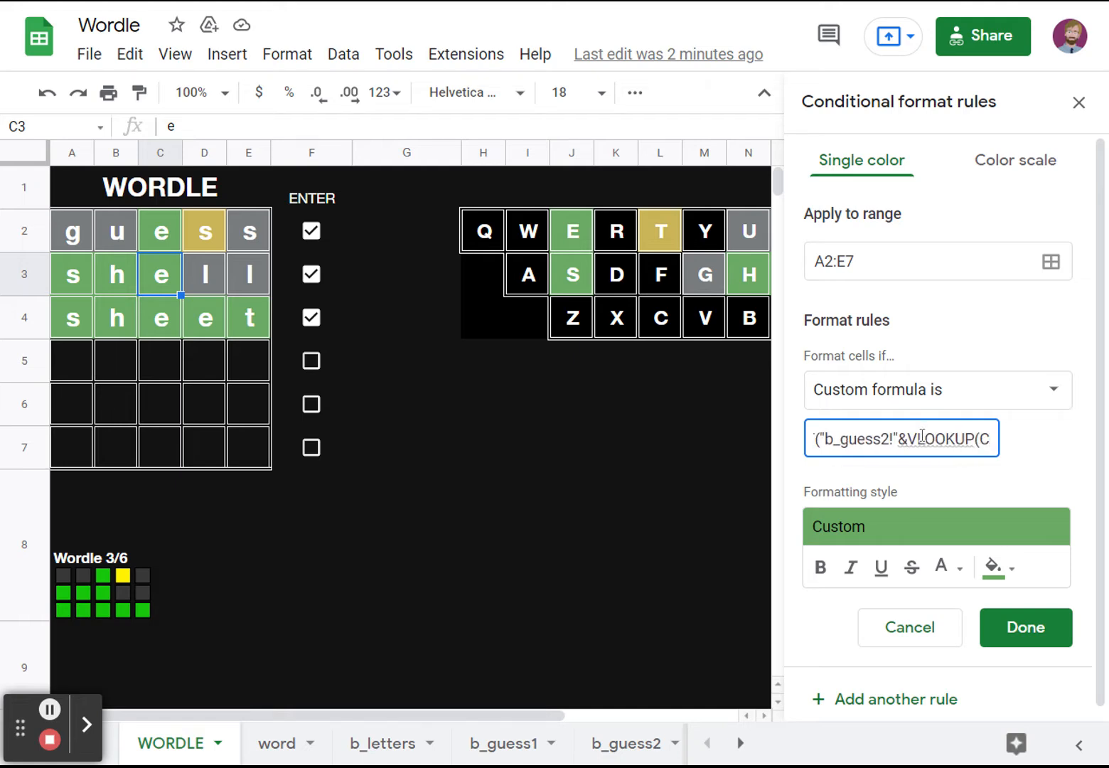
text(OLU)
click(889, 439)
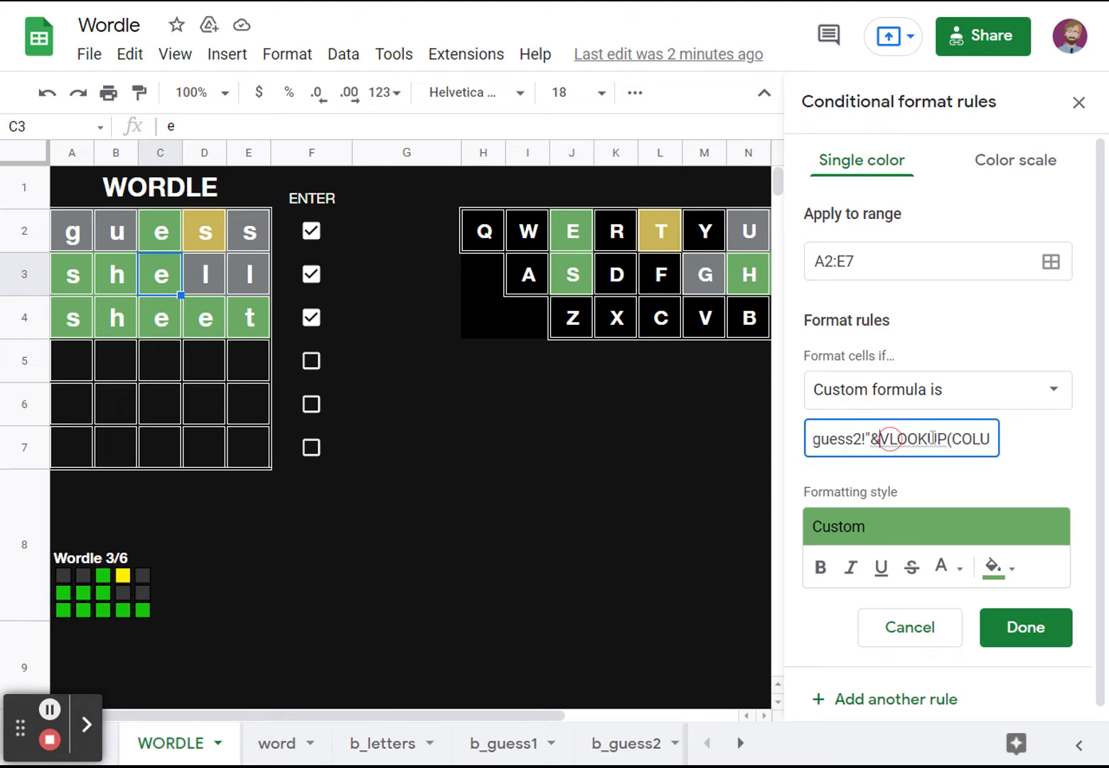
key(Right)
key(Right)
key(Right)
key(Right)
text(MN(A2),)
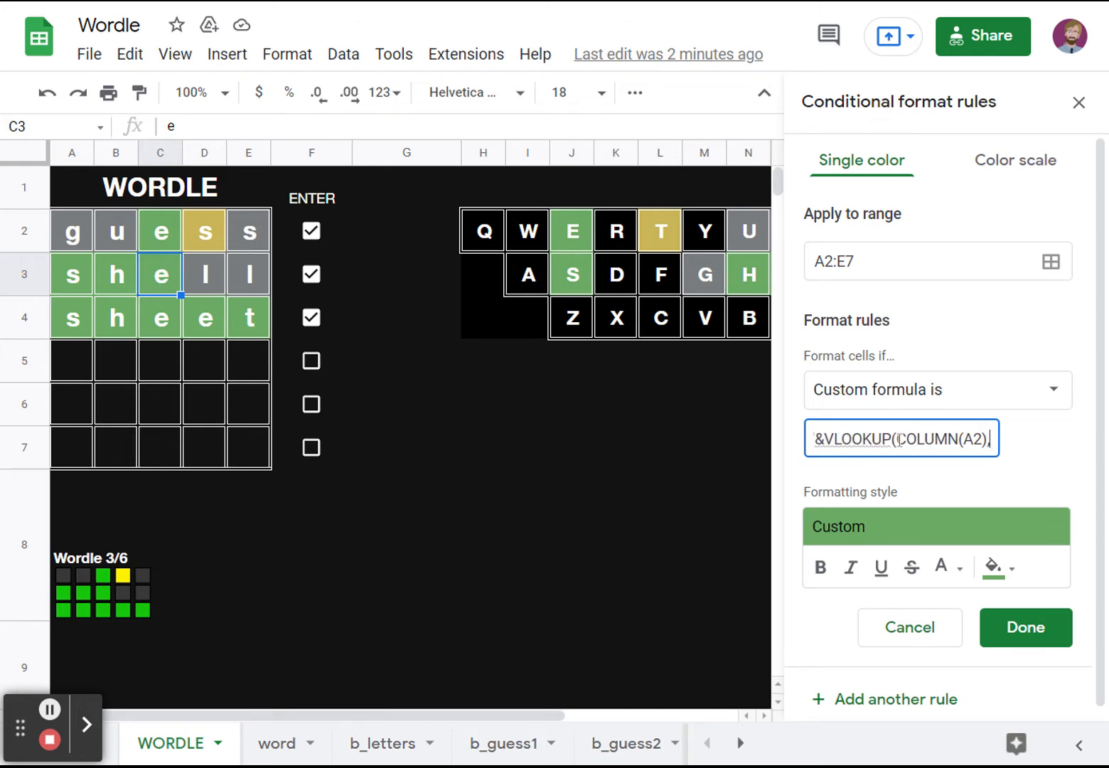
- Read the rest of the green rule's formula, from the column-letter array to the ROW(A2)+79 offset and green square comparison
text({1,"B";2,"C";3,"D";4,"E";5)
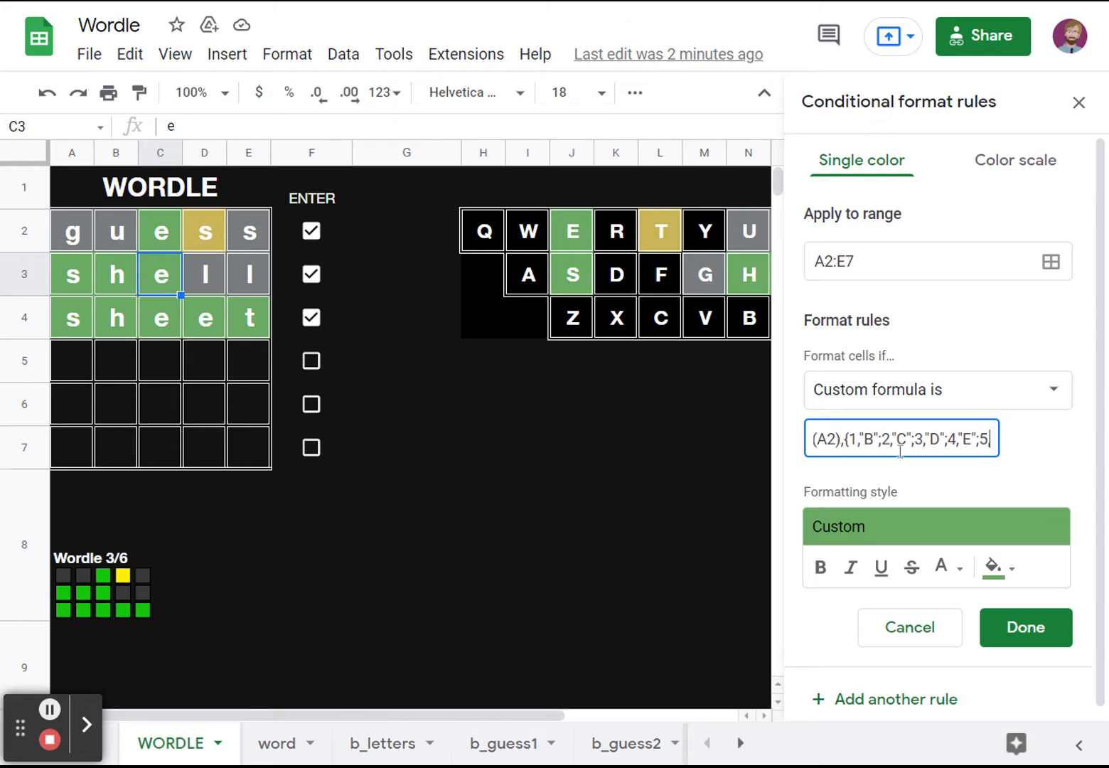
text(,"F"},2)&)
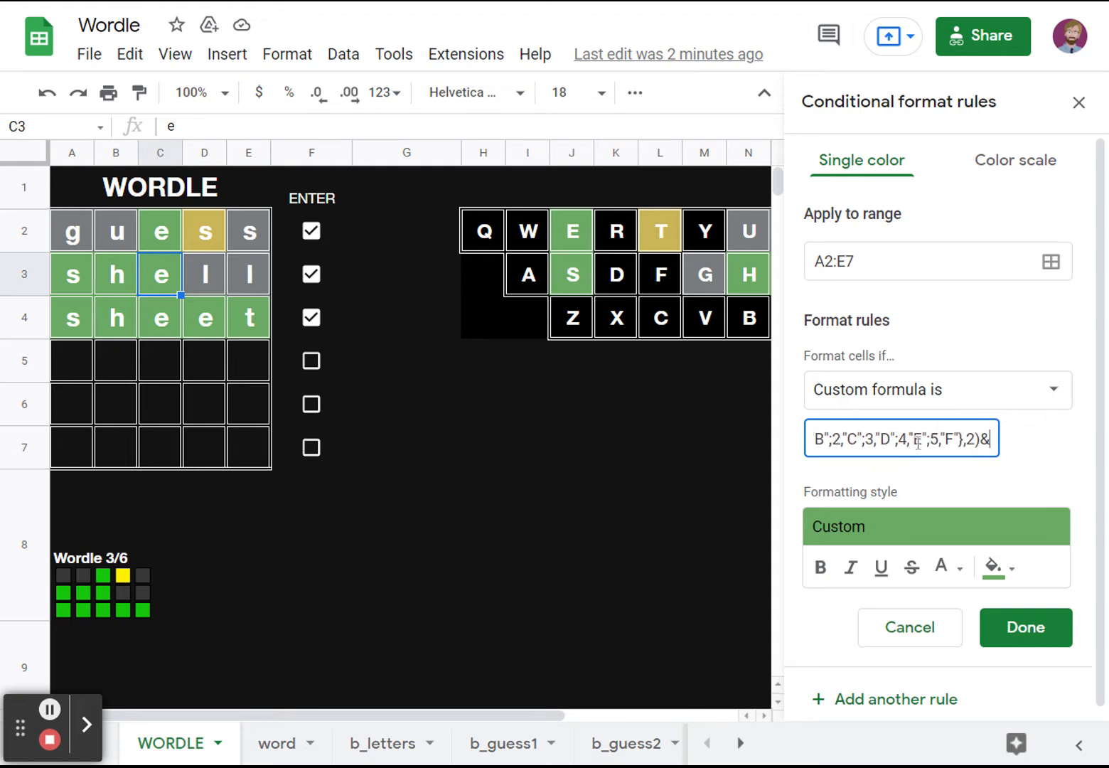
text((ROW(A2)+79))=")
text(🟩)
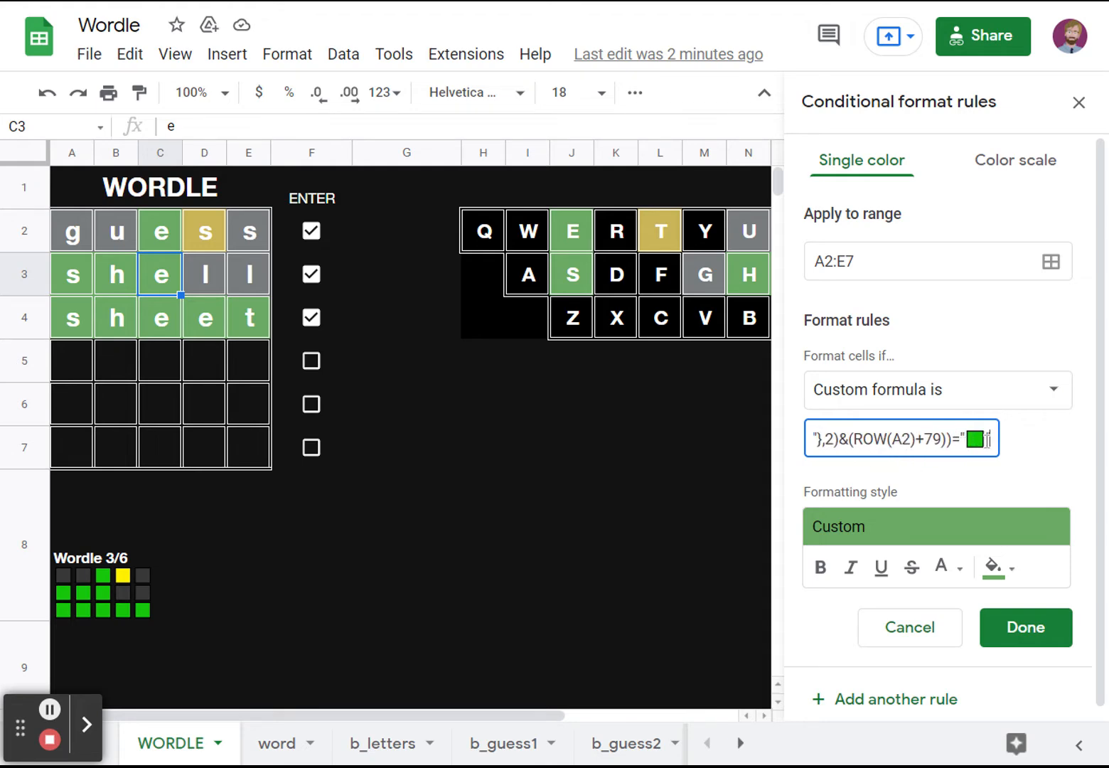
drag(962, 439, 994, 442)
click(954, 441)
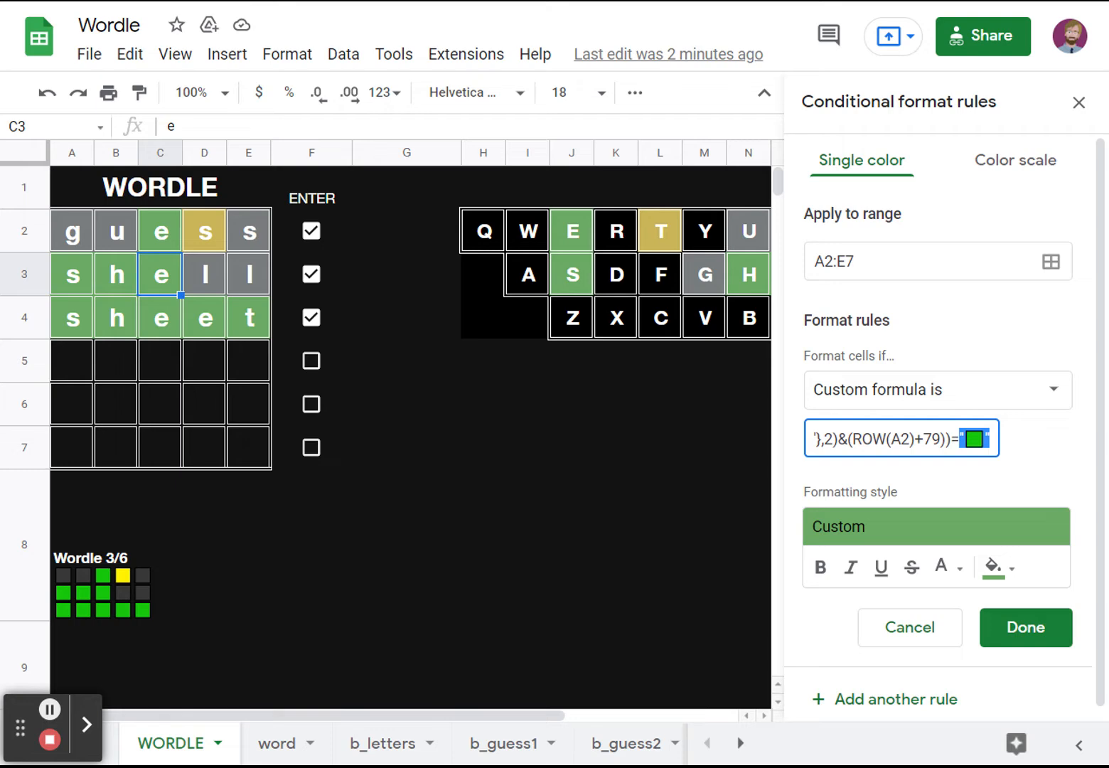
click(985, 439)
- Go back through the green rule's formula to review how the number-to-letter array feeds the VLOOKUP of COLUMN(A2)
mouse_move(951, 442)
mouse_down()
mouse_move(844, 443)
mouse_move(941, 439)
mouse_up()
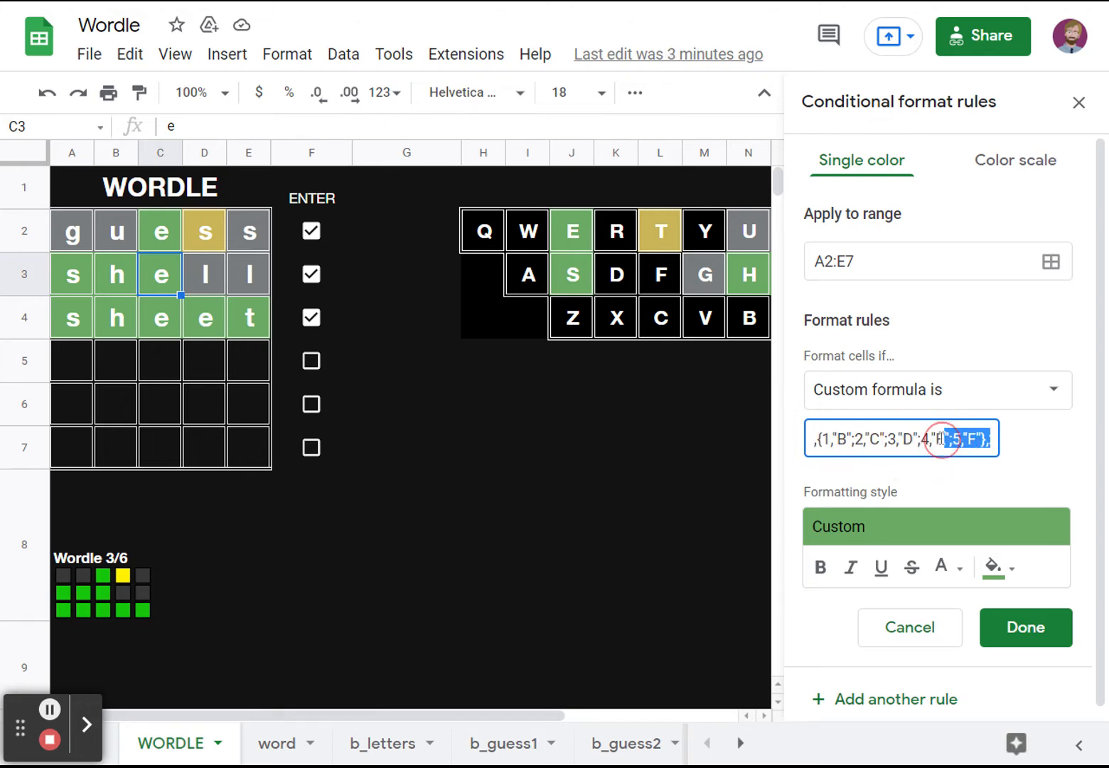
click(816, 439)
drag(819, 439, 833, 438)
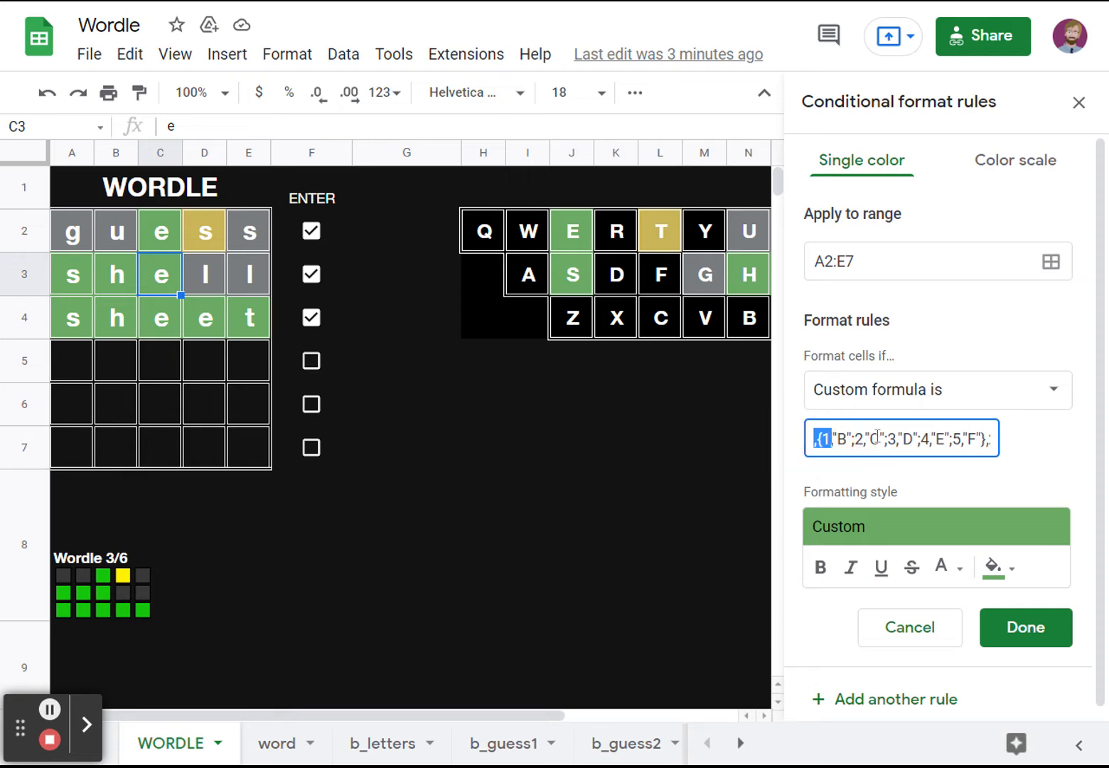
click(878, 437)
key(Left)
key(Left)
key(Left)
key(Left)
key(Left)
key(Left)
key(Left)
key(Left)
key(Left)
key(Left)
key(Left)
key(Left)
key(Left)
key(Left)
key(Left)
key(Left)
key(Left)
key(Left)
key(Left)
key(Left)
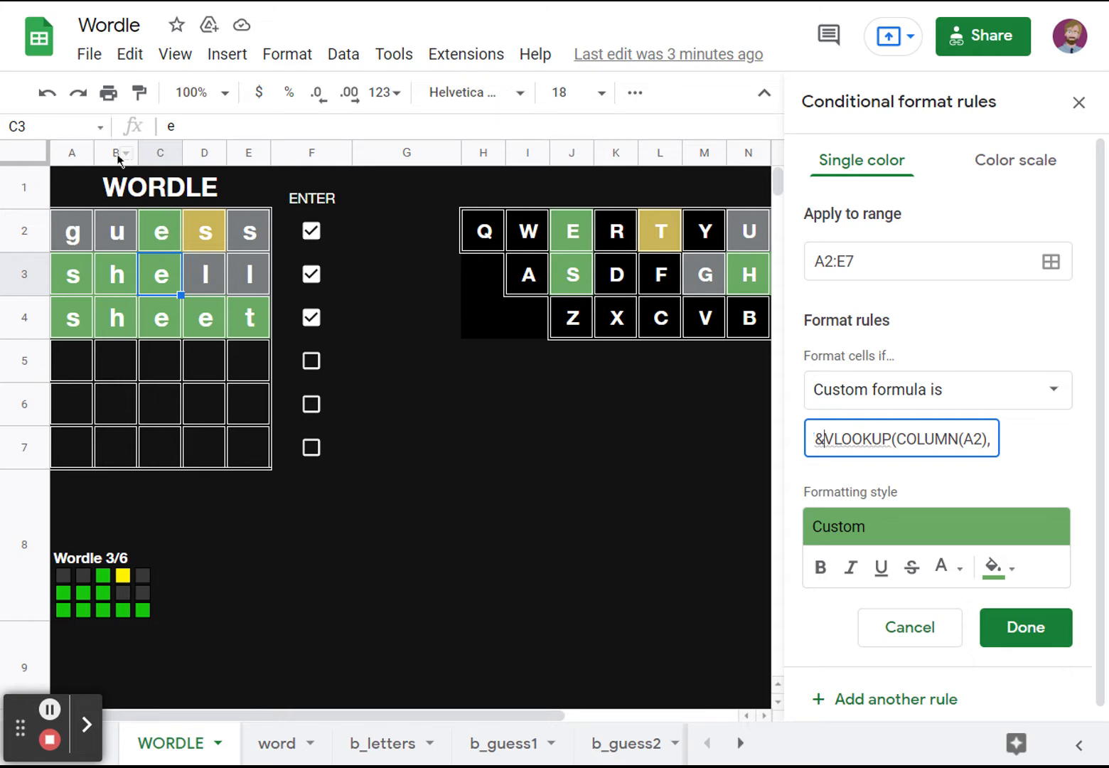
- Check the green rule's apply-to range against the guess grid cells, leaving the range as A2:E7
click(828, 261)
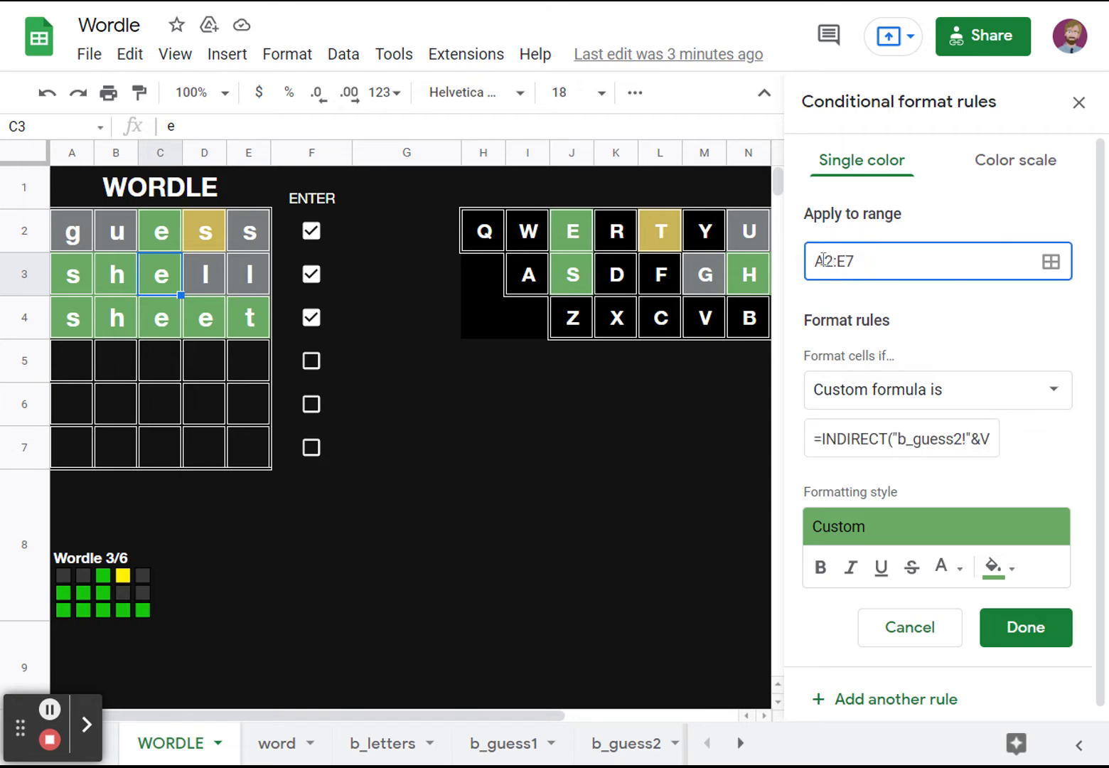
click(124, 238)
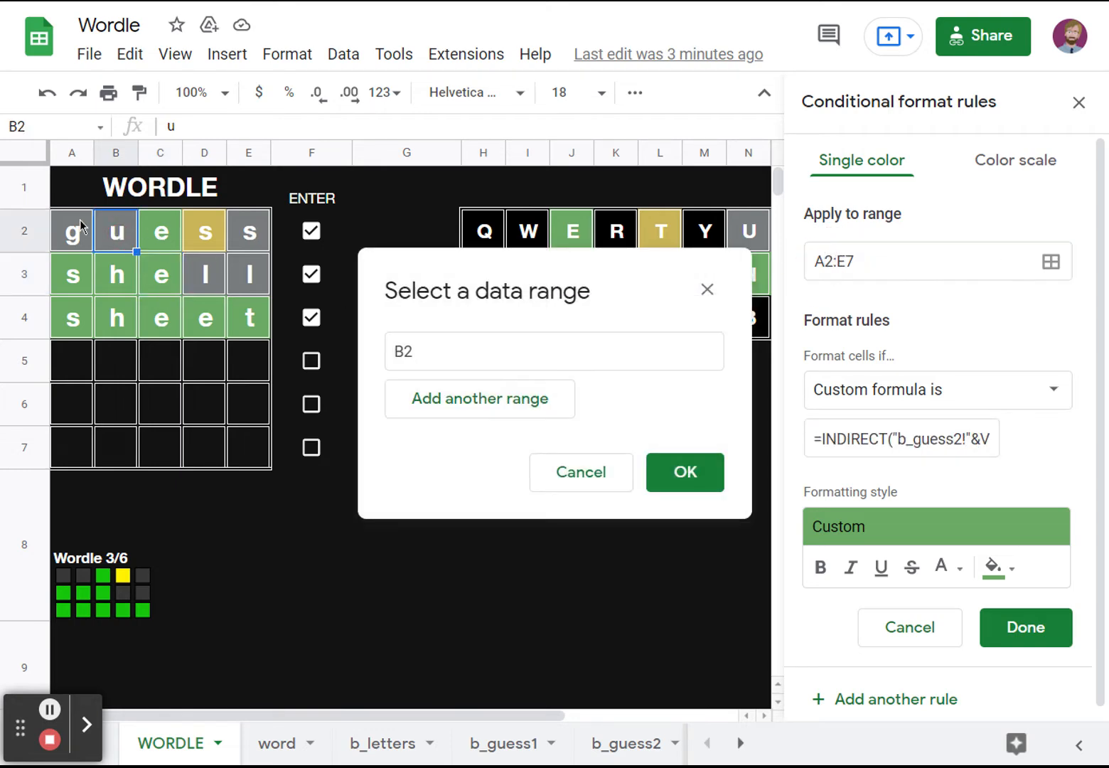
click(708, 289)
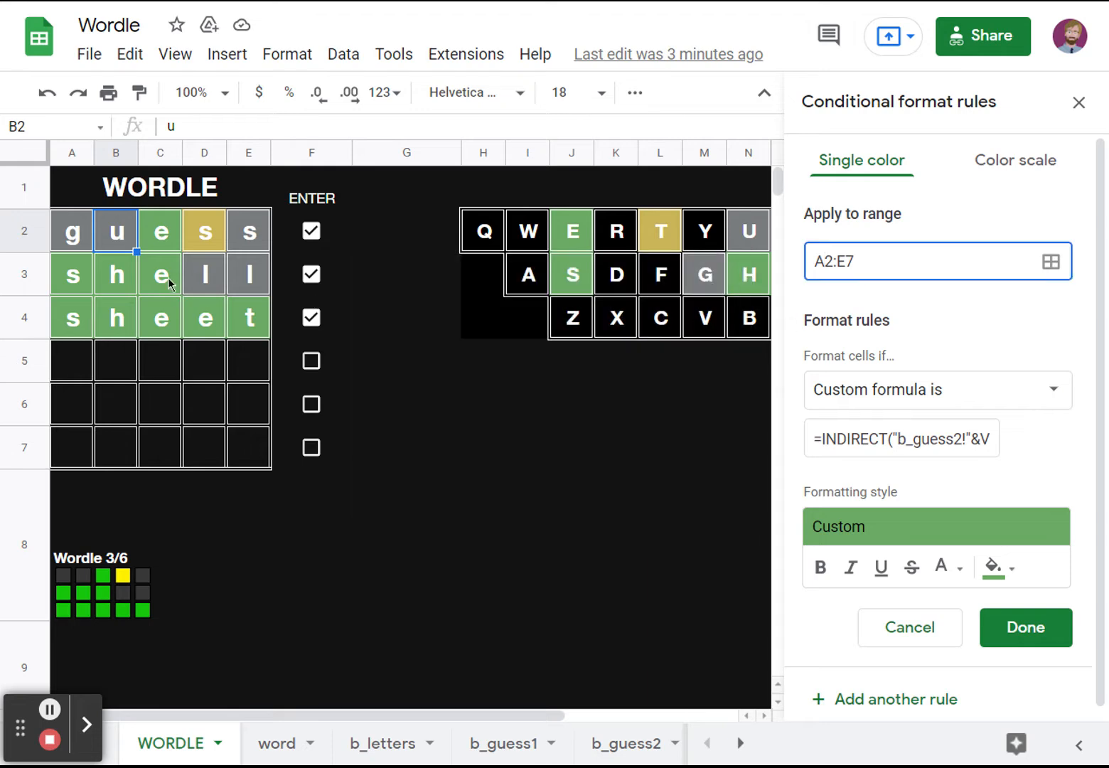
click(914, 439)
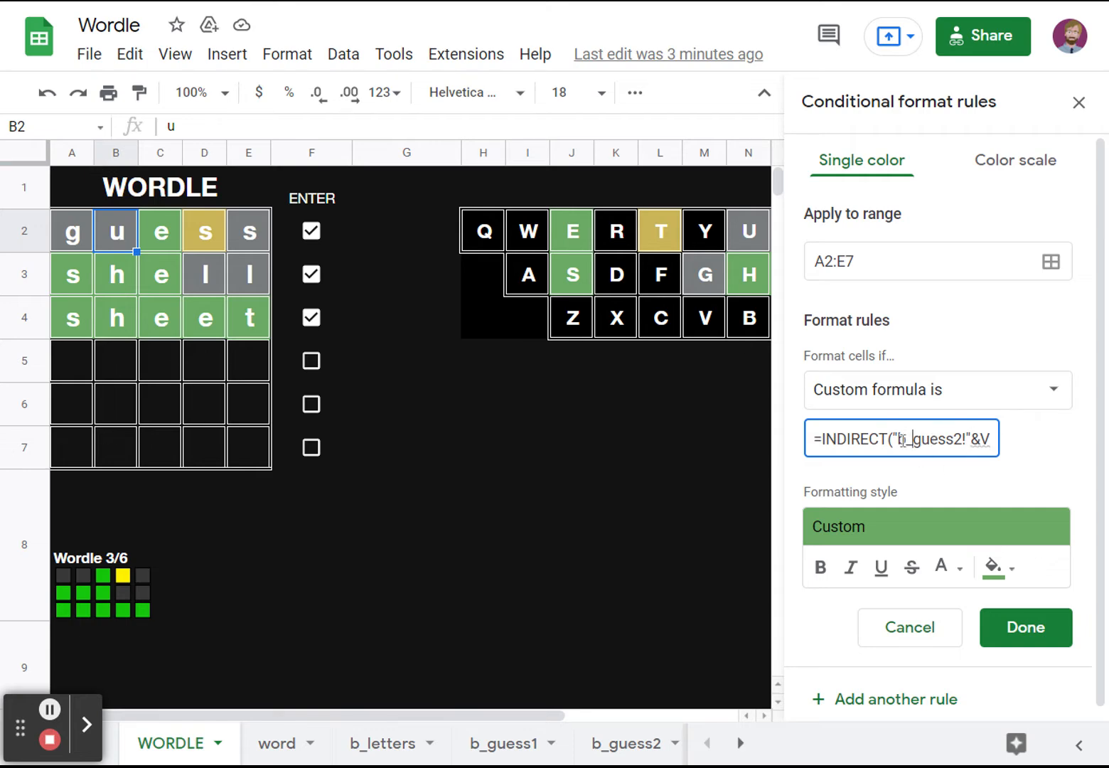
click(80, 239)
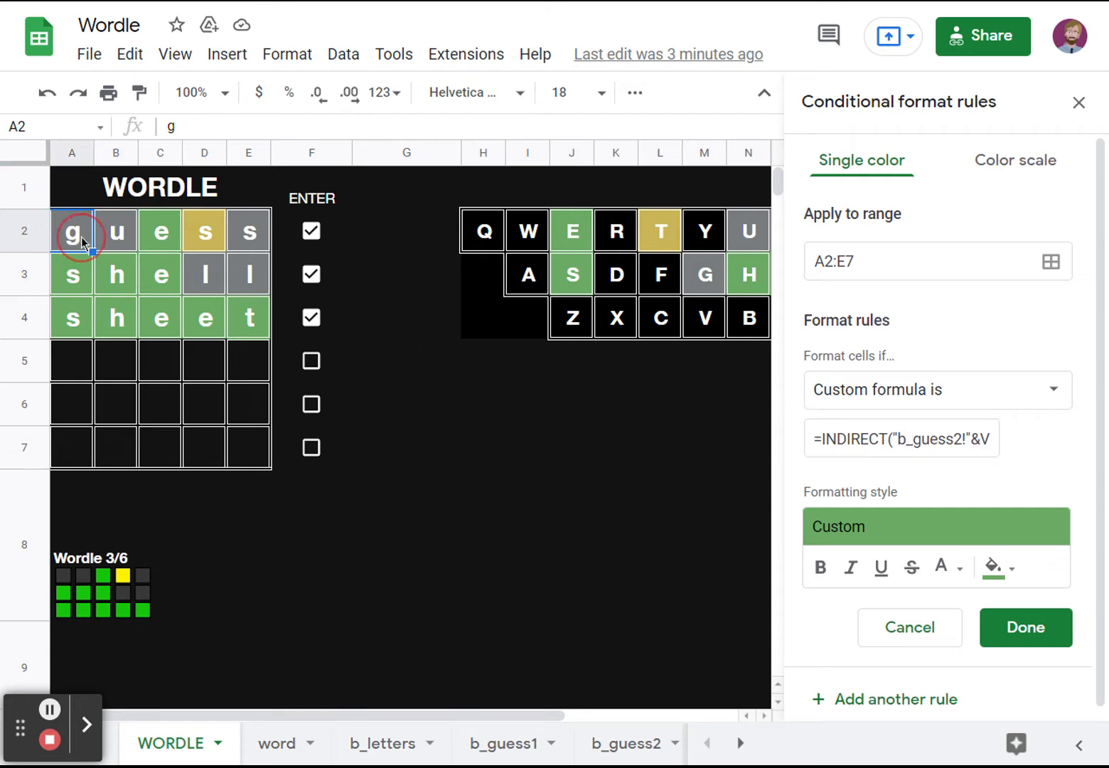
- Point out guess cells C3 and D3, and trace the green rule's formula back to its b_guess2 sheet reference
click(165, 276)
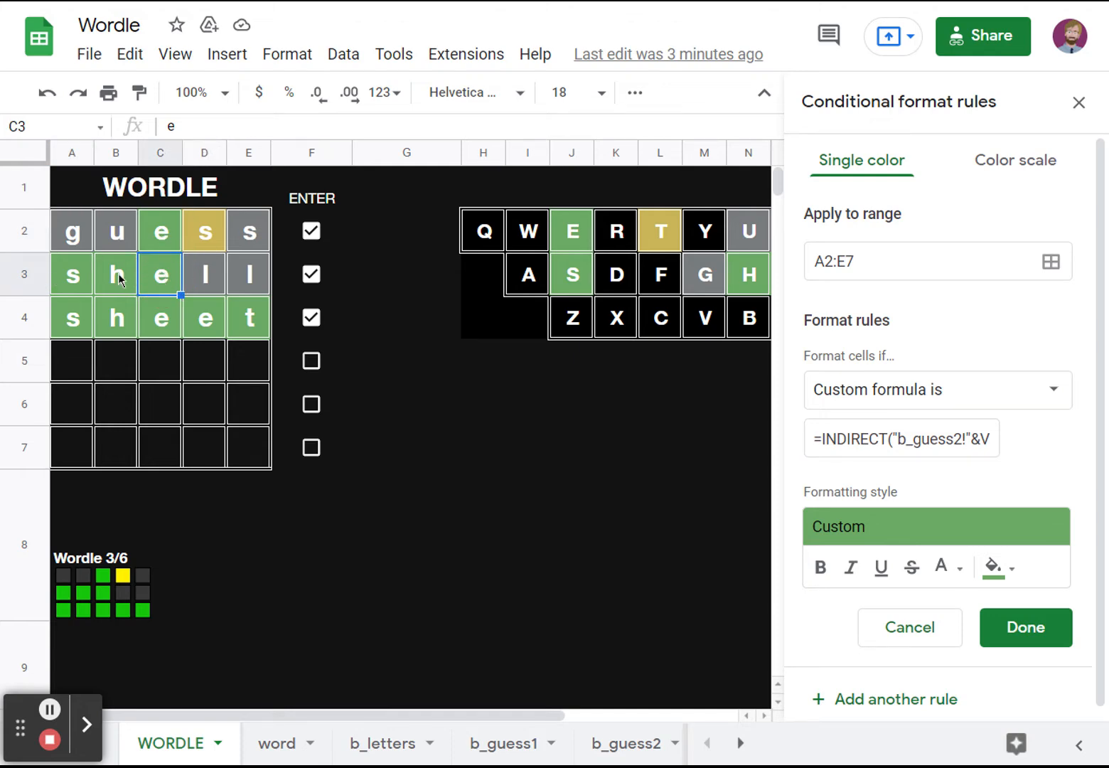
click(199, 286)
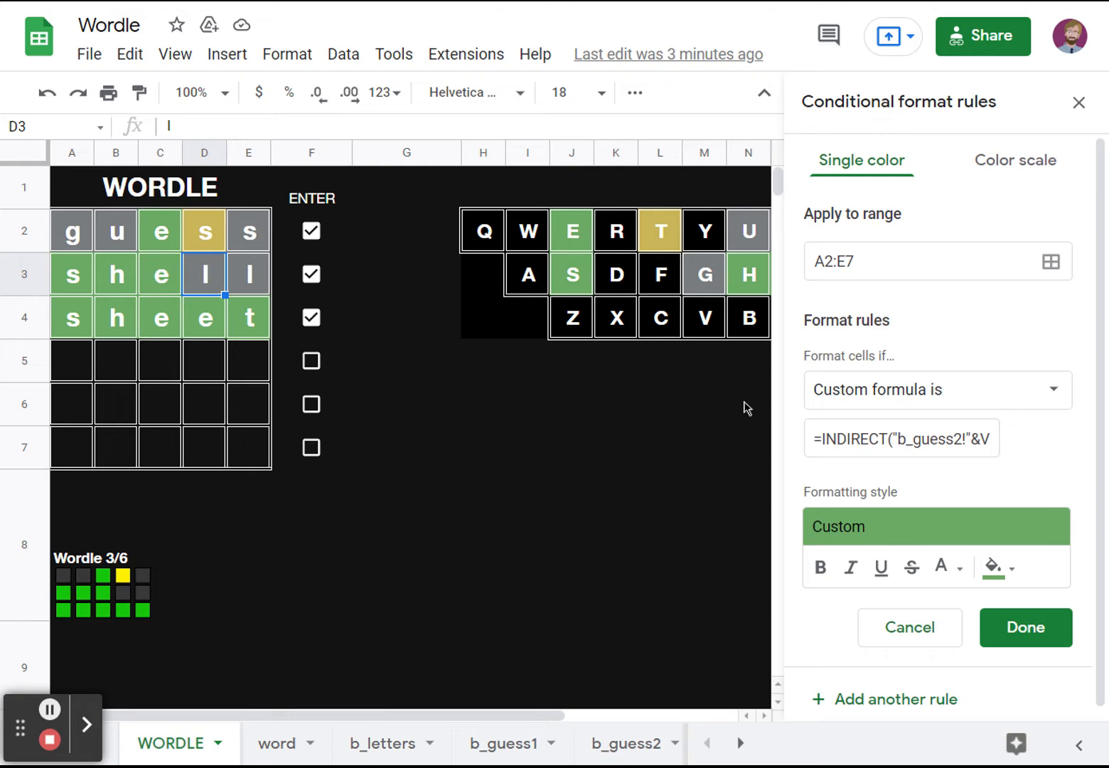
drag(975, 439, 902, 439)
click(901, 438)
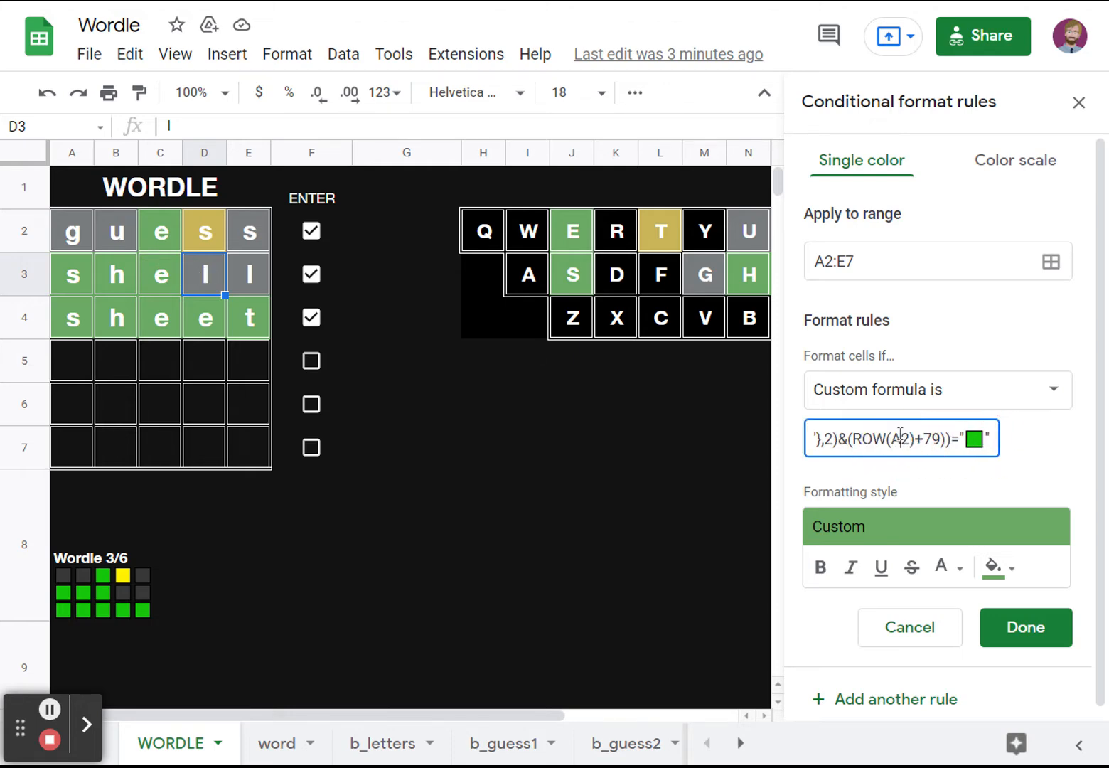
key(Left)
key(Left)
key(Left)
key(Left)
key(Left)
key(Left)
key(Left)
key(Left)
key(Left)
key(Left)
key(Left)
key(Left)
key(Left)
key(Left)
key(Left)
key(Left)
key(Left)
key(Left)
key(Left)
key(Left)
key(Left)
key(Left)
key(Left)
key(Left)
key(Left)
key(Left)
key(Left)
key(Left)
key(Left)
key(Left)
key(Left)
key(Left)
key(Left)
key(Left)
key(Left)
key(Left)
key(Left)
key(Left)
key(Left)
key(Left)
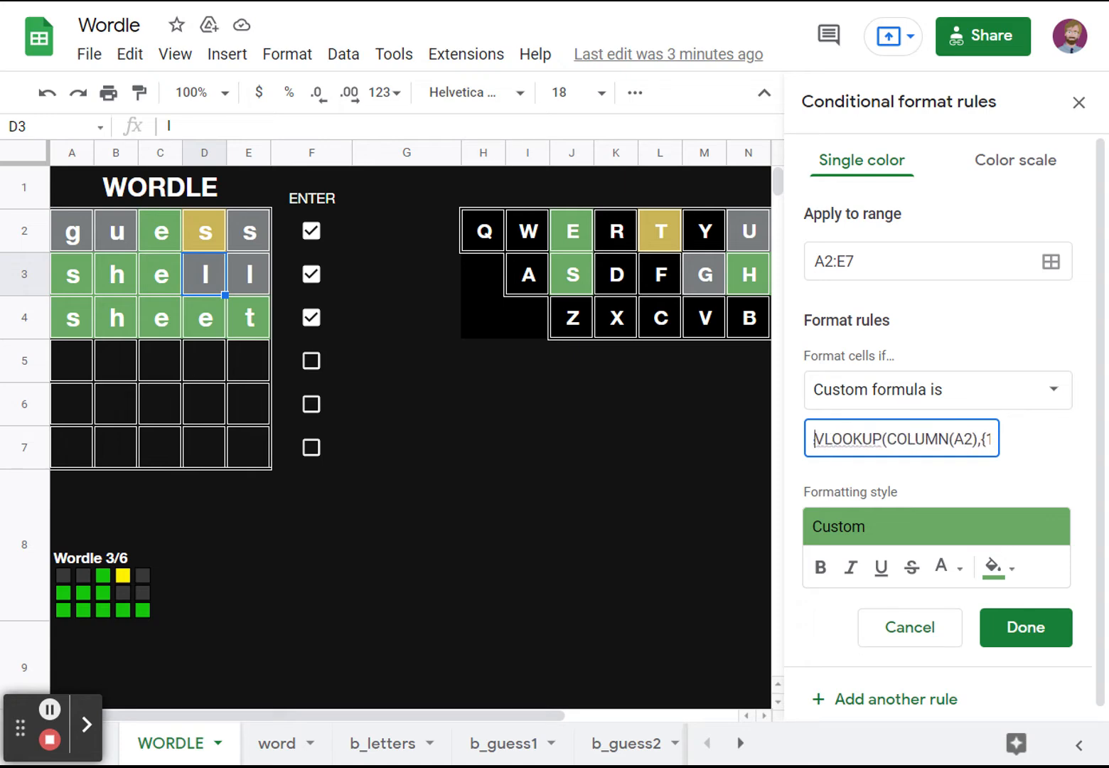
key(Left)
key(Left)
key(Left)
key(Left)
key(Left)
key(Left)
key(Left)
key(Left)
key(Left)
key(Left)
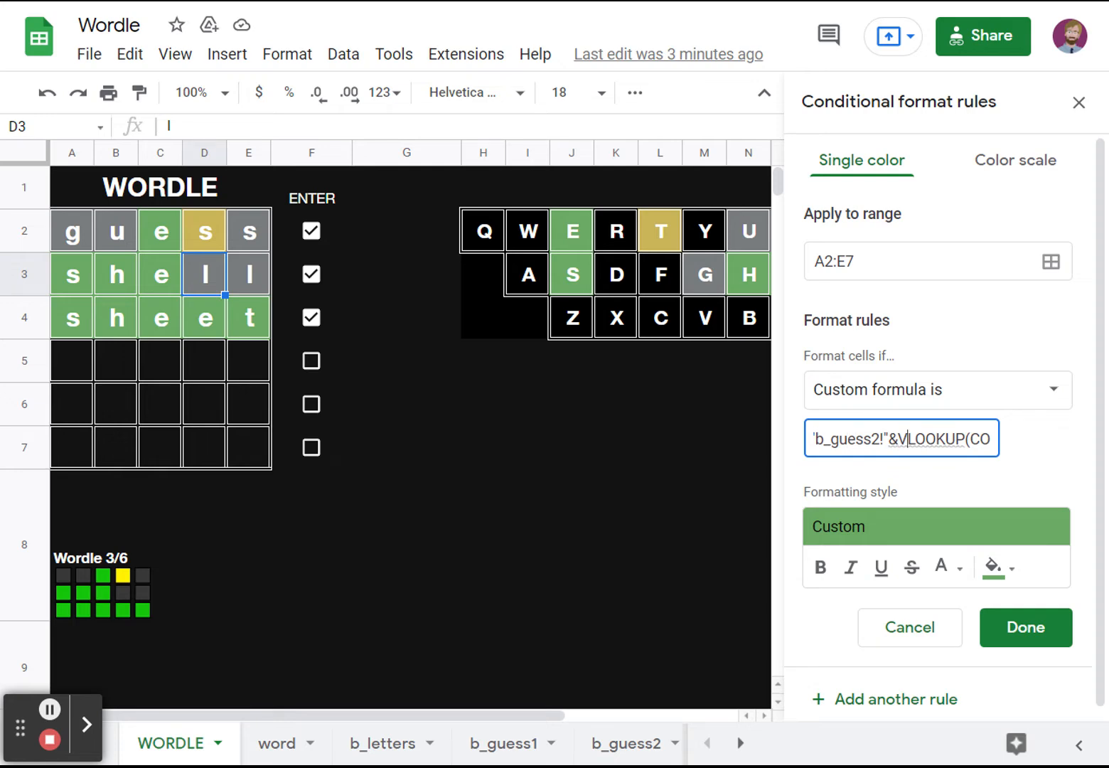
- Read forward from VLOOKUP to COLUMN(A2) in the green rule's formula and highlight the A2 reference
key(Right)
key(Right)
key(Right)
key(Right)
key(Right)
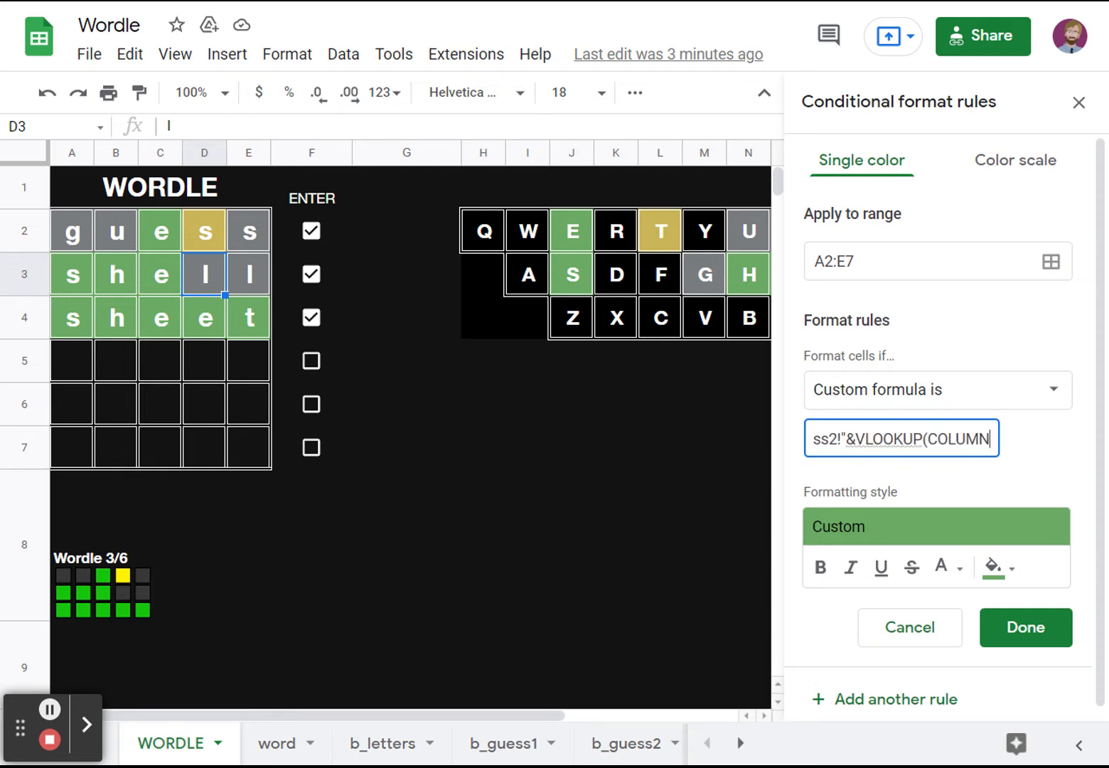
key(Right)
key(Right)
key(Right)
key(Right)
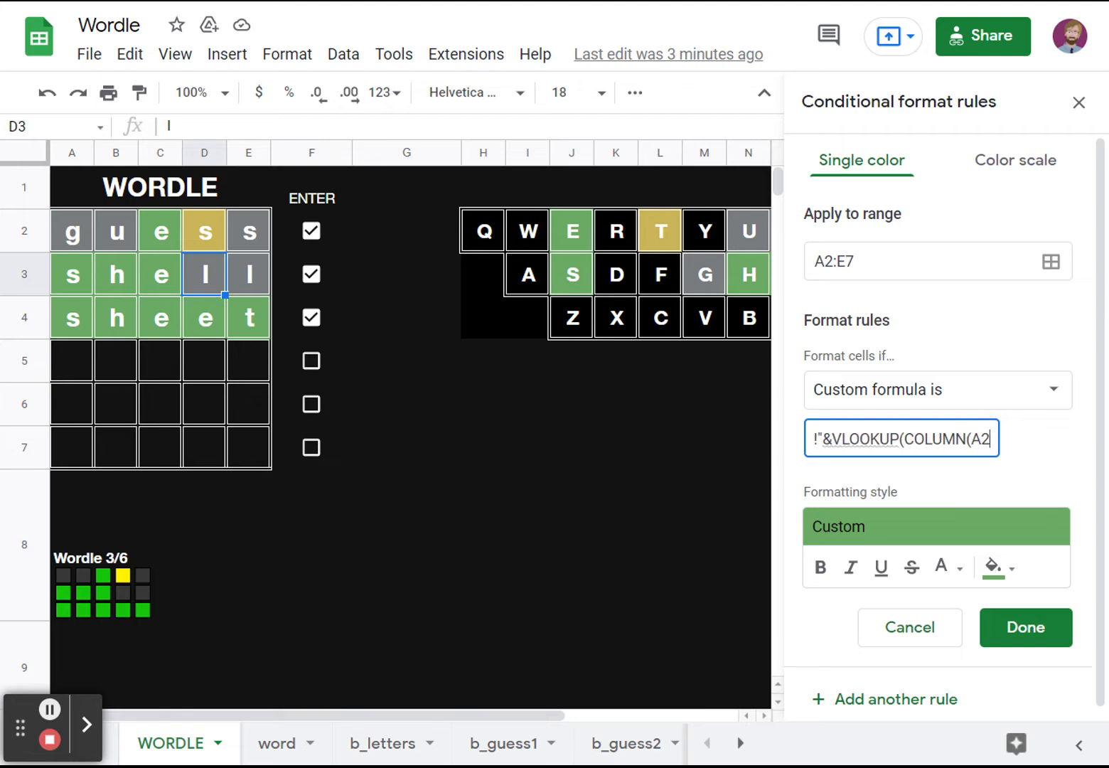
key(Right)
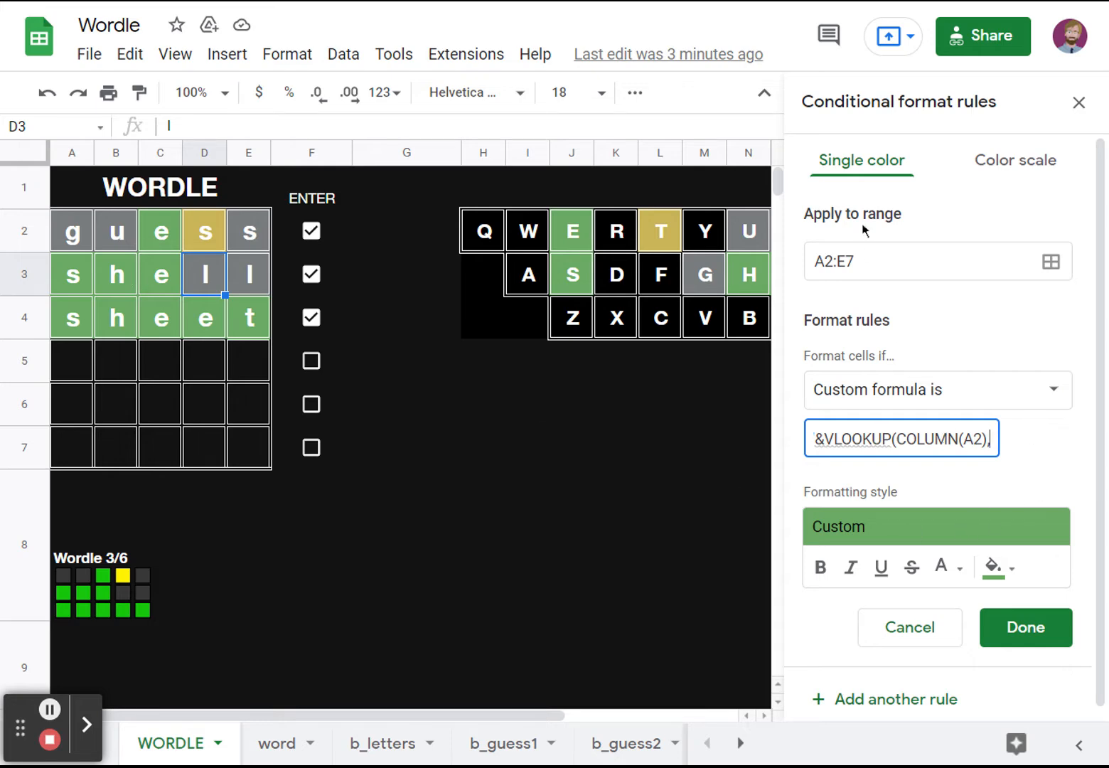
double_click(967, 439)
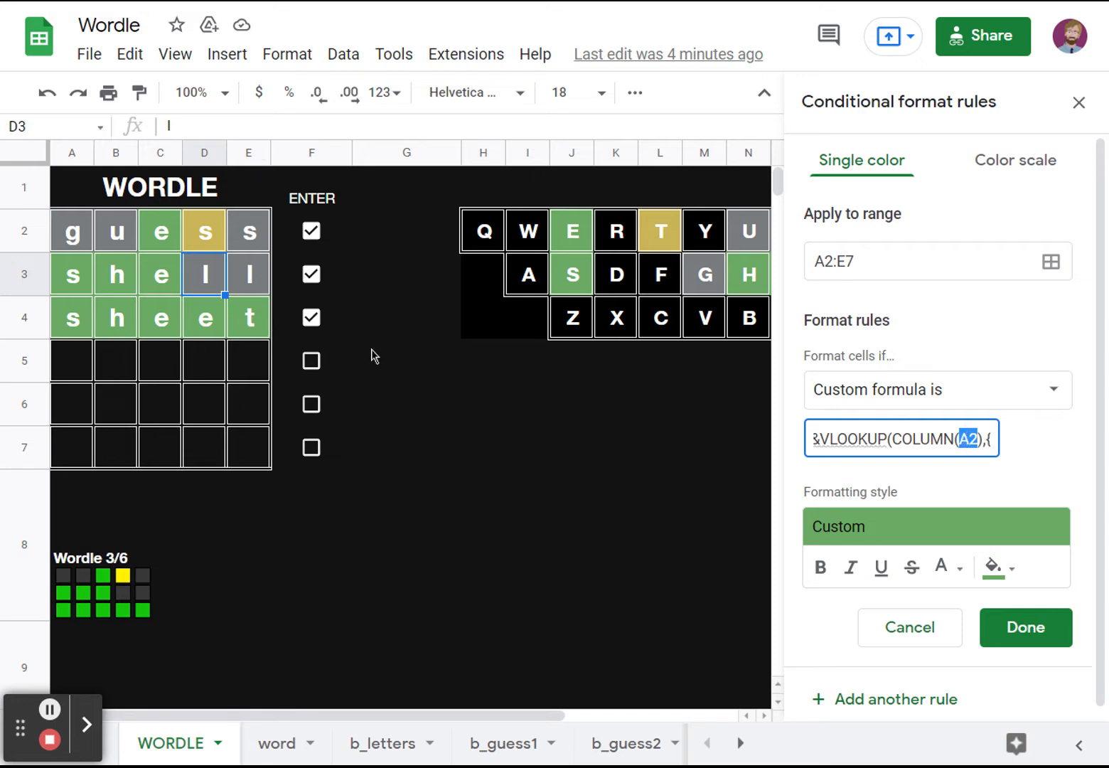
- Review the VLOOKUP array pairing 1 to 5 with letters B to F, through its column index 2 and the & operator
click(997, 436)
text(1,"B";2)
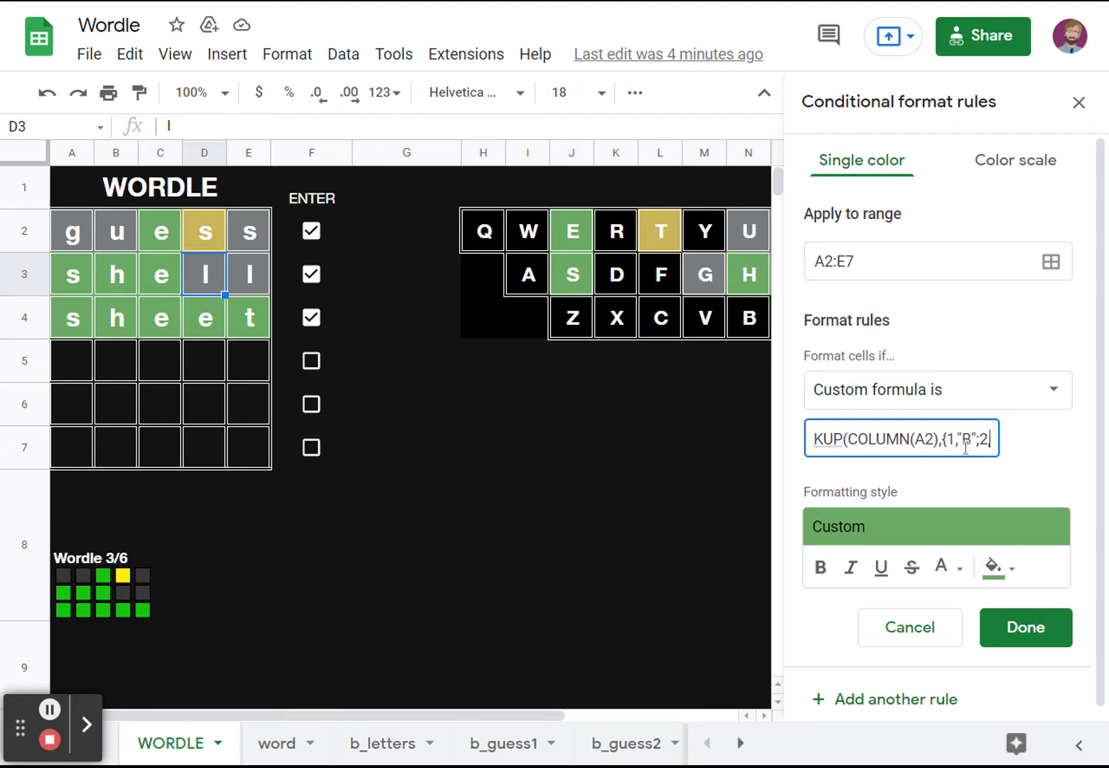
text(,"C";3,"D";)
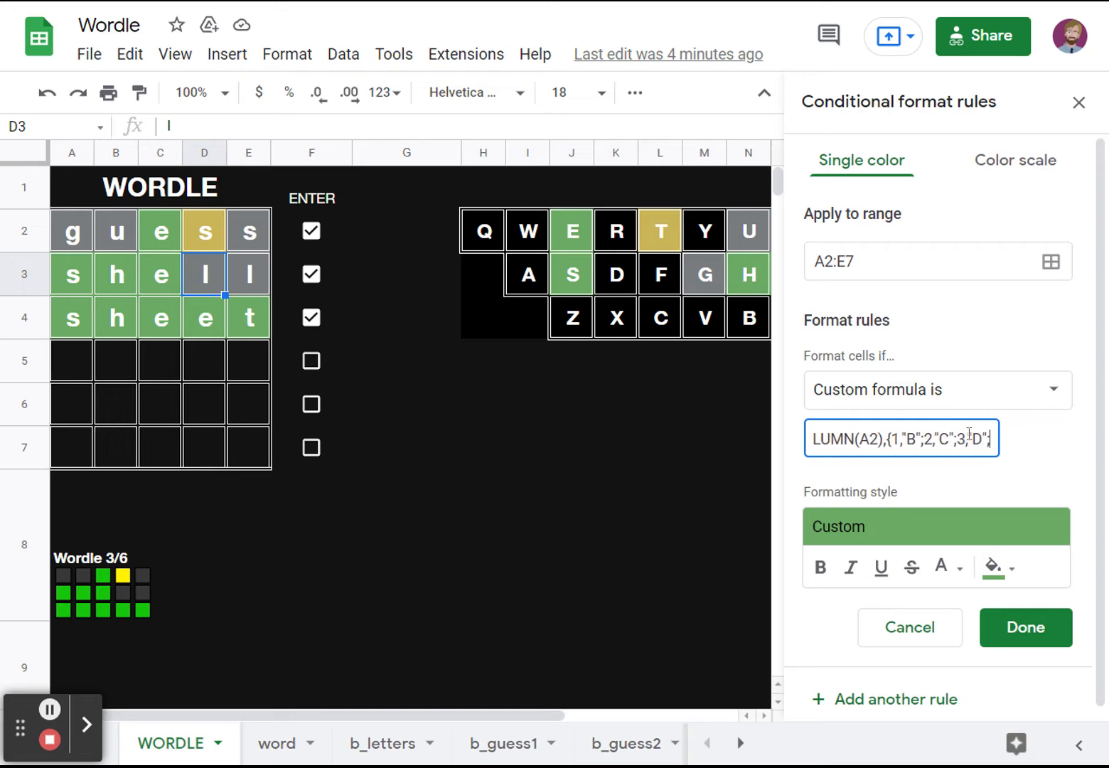
text(4,"E";5)
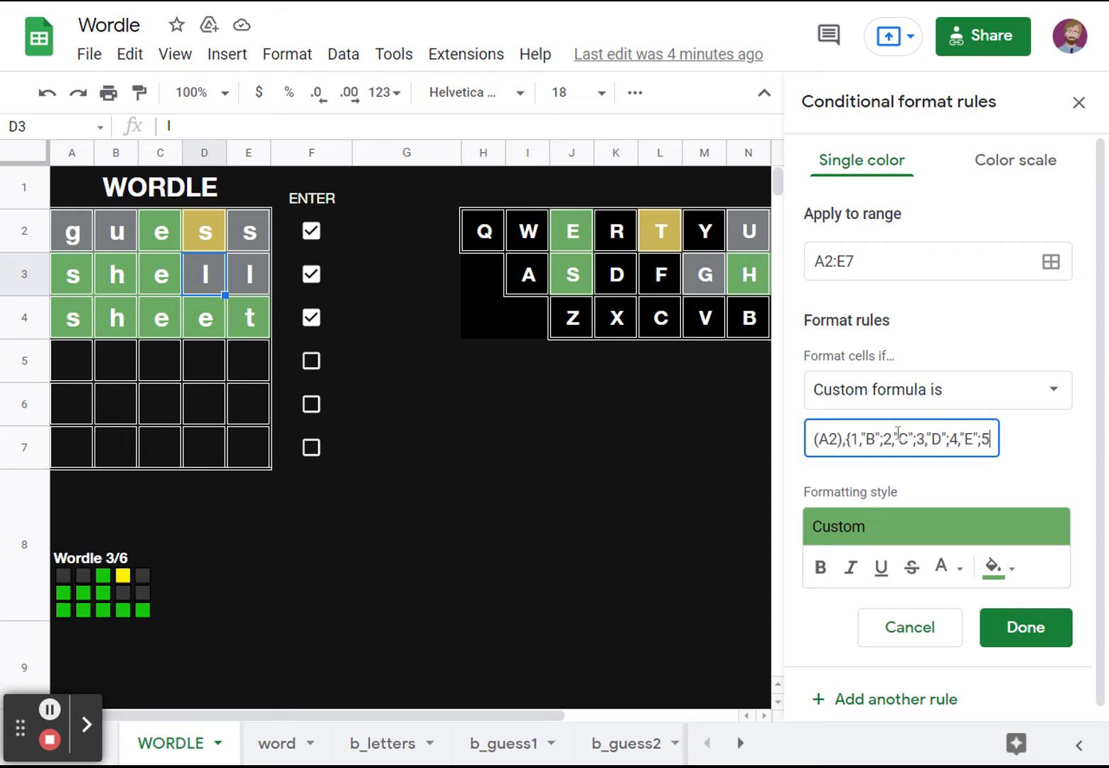
text(,"F)
text(2))
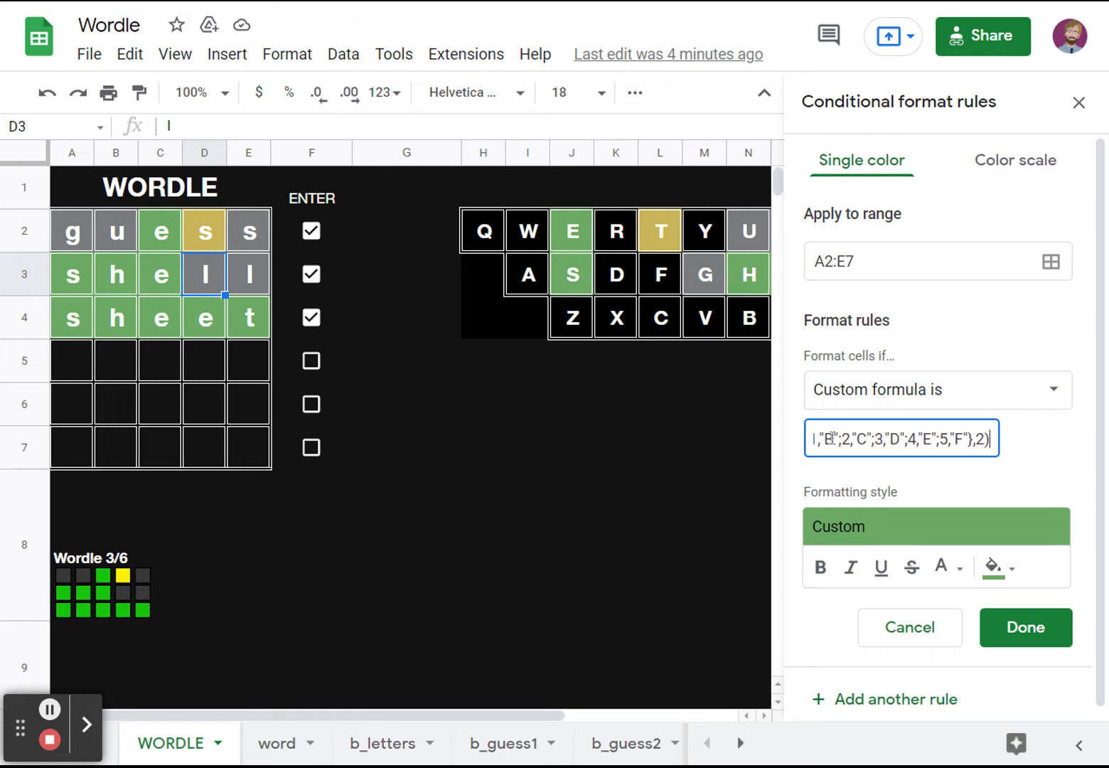
key(Left)
key(Left)
key(Left)
click(834, 439)
key(Right)
key(Right)
key(Right)
key(Right)
key(Right)
key(Right)
key(Right)
key(Right)
key(Right)
key(Right)
key(Right)
key(Right)
key(Right)
key(Right)
key(Right)
key(Right)
key(Right)
key(Right)
key(Right)
key(Right)
key(End)
text(&()
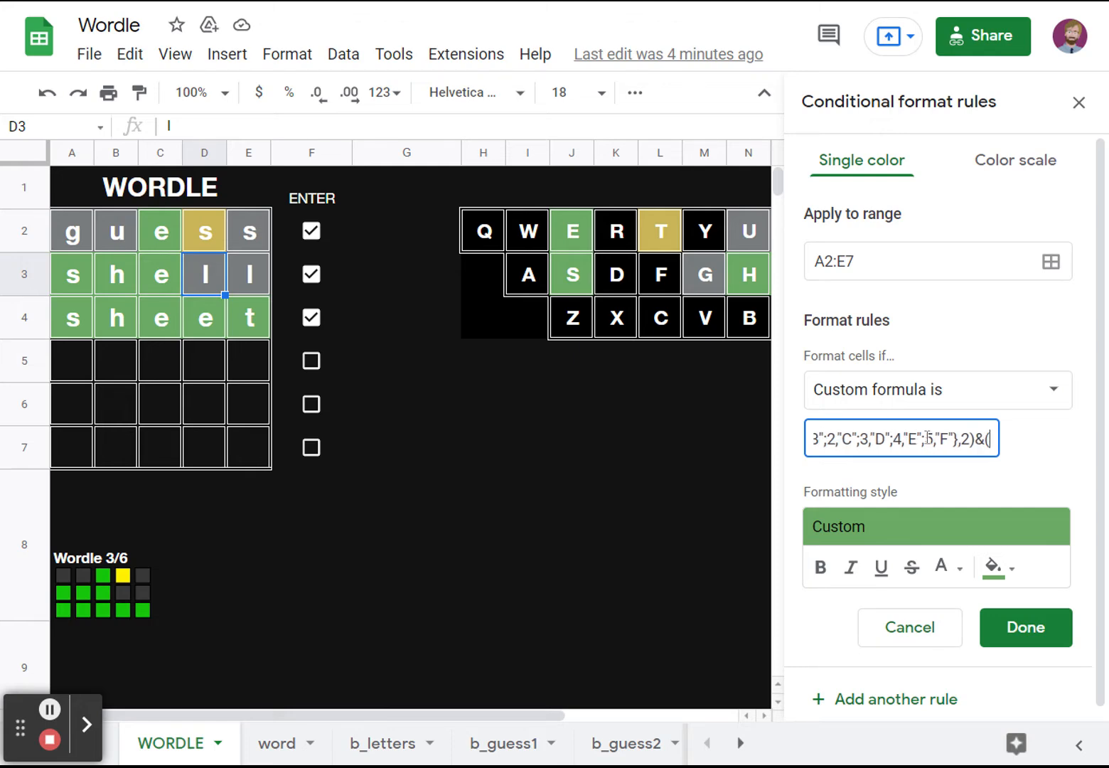
- Read the end of the green rule's formula, examining the ROW(A2)+79 offset and the green square comparison
text(ROW(A2)+79))="🟩")
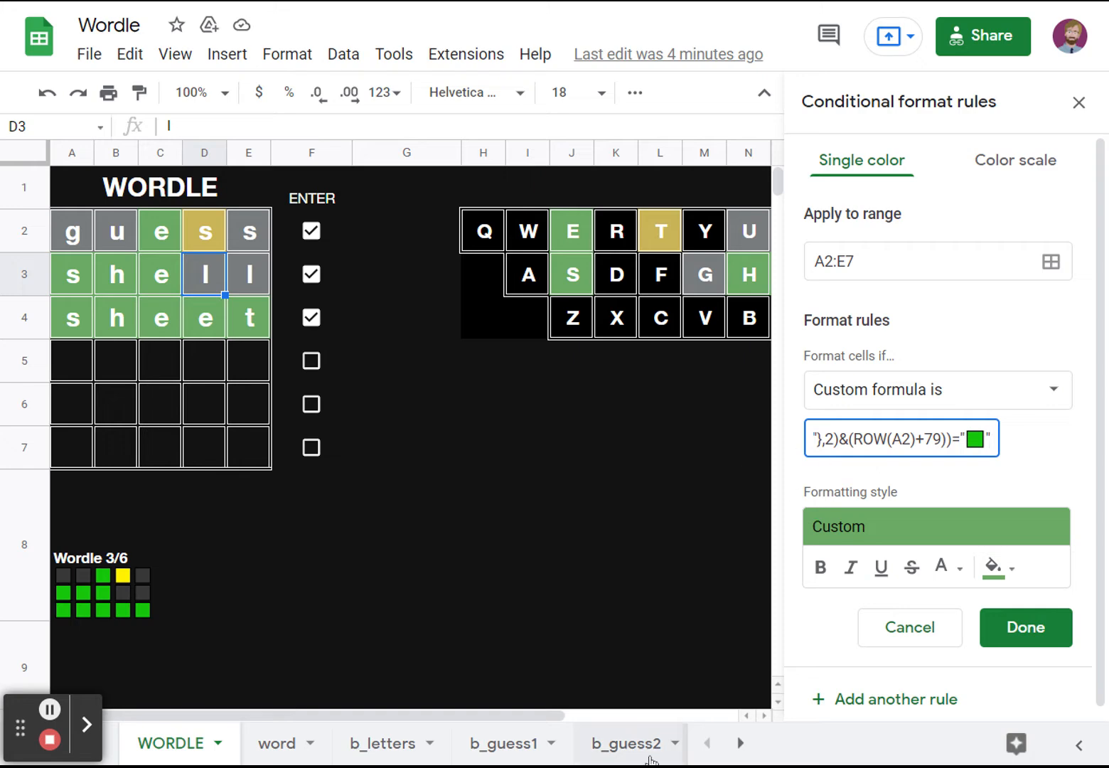
double_click(943, 439)
click(961, 438)
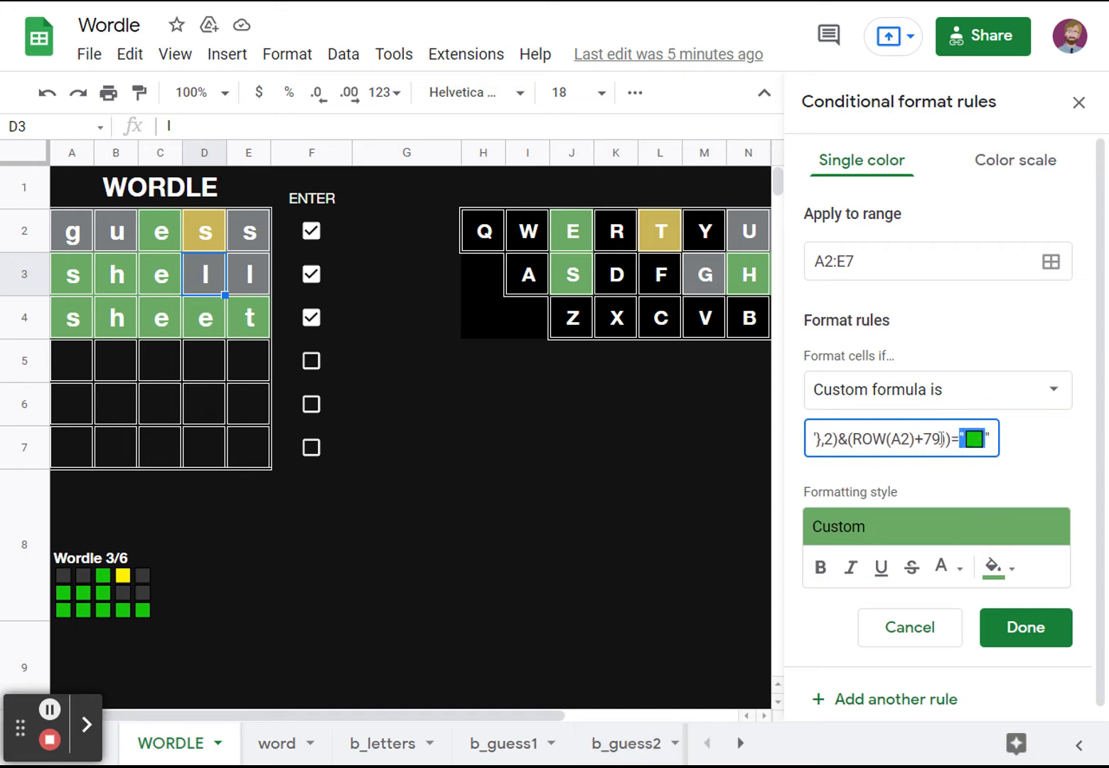
click(965, 437)
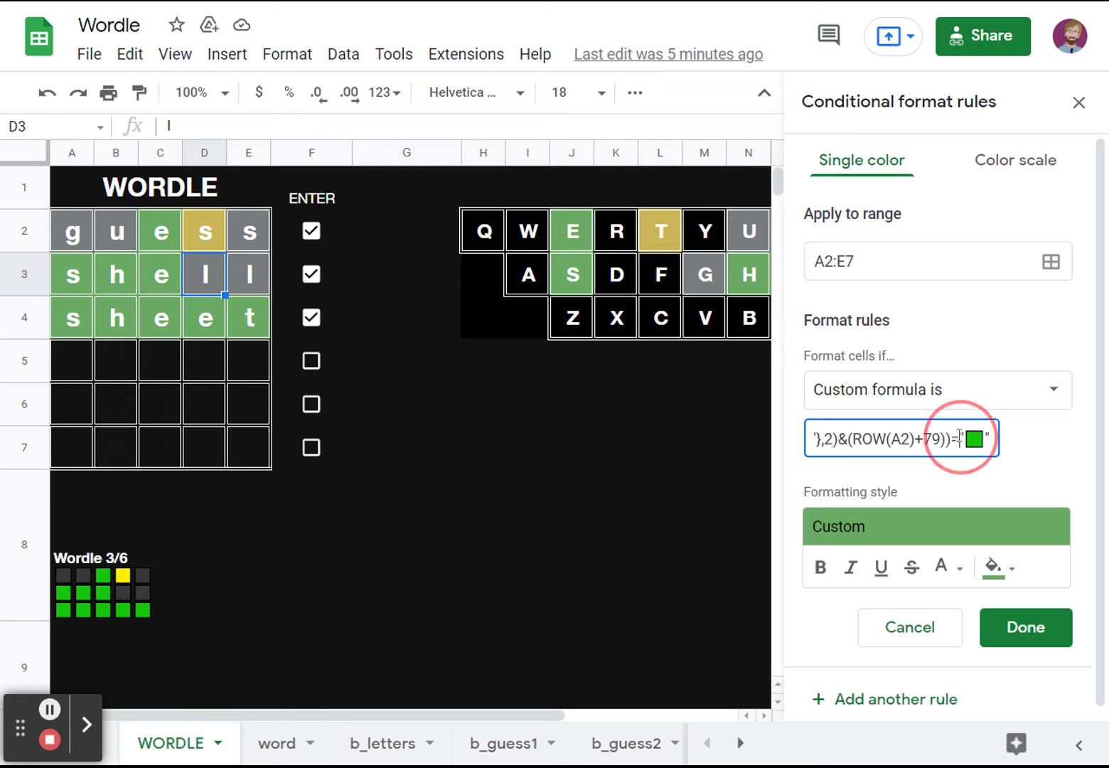
- Finish the green rule and close the conditional format rules
click(1033, 627)
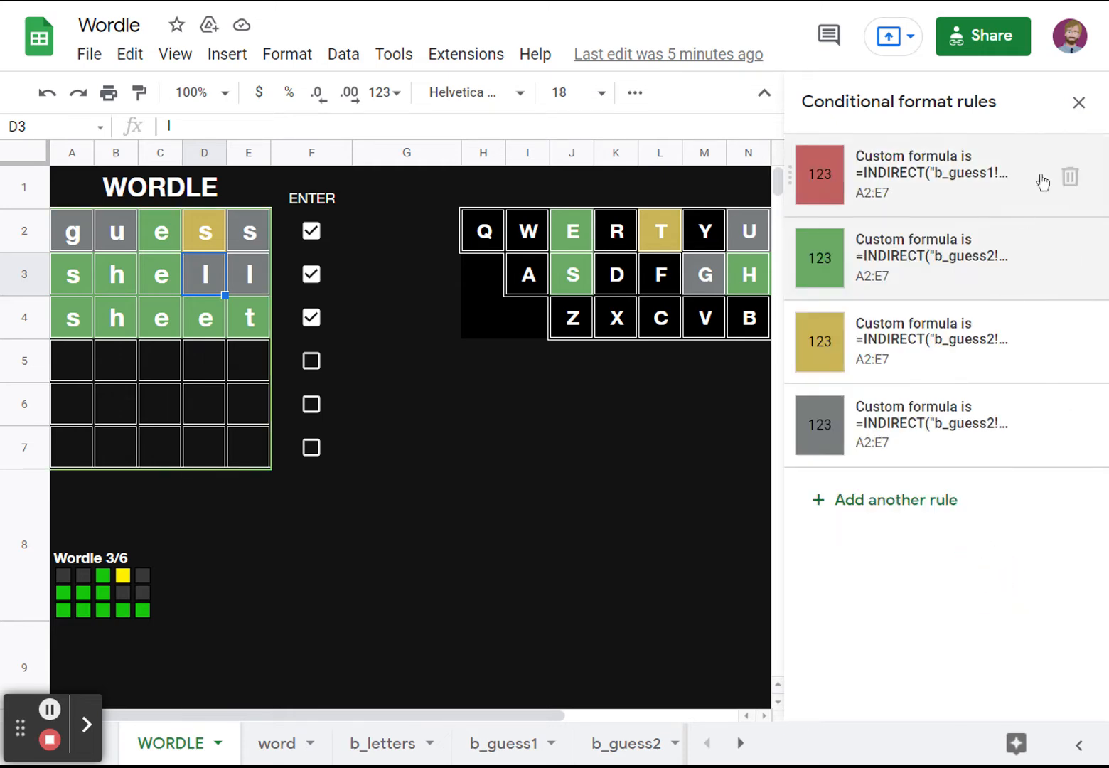
click(1076, 106)
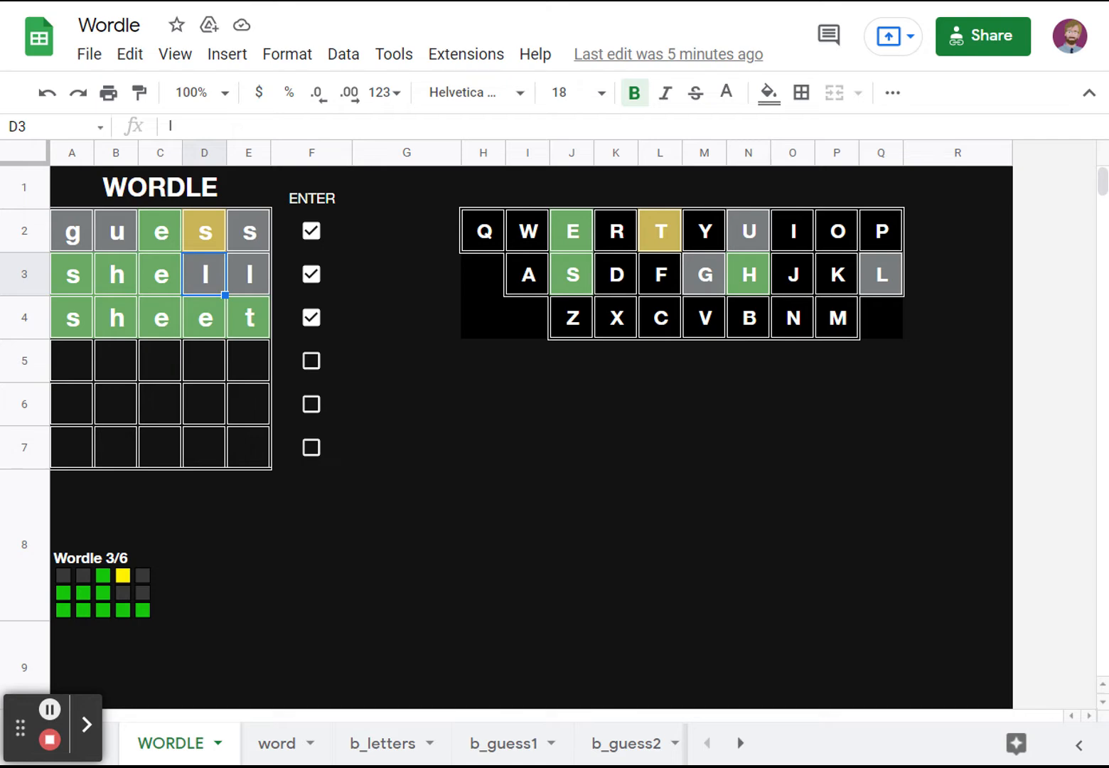
- Look over the b_guess1 sheet and the answer's letters in row 3 of the word sheet
click(529, 745)
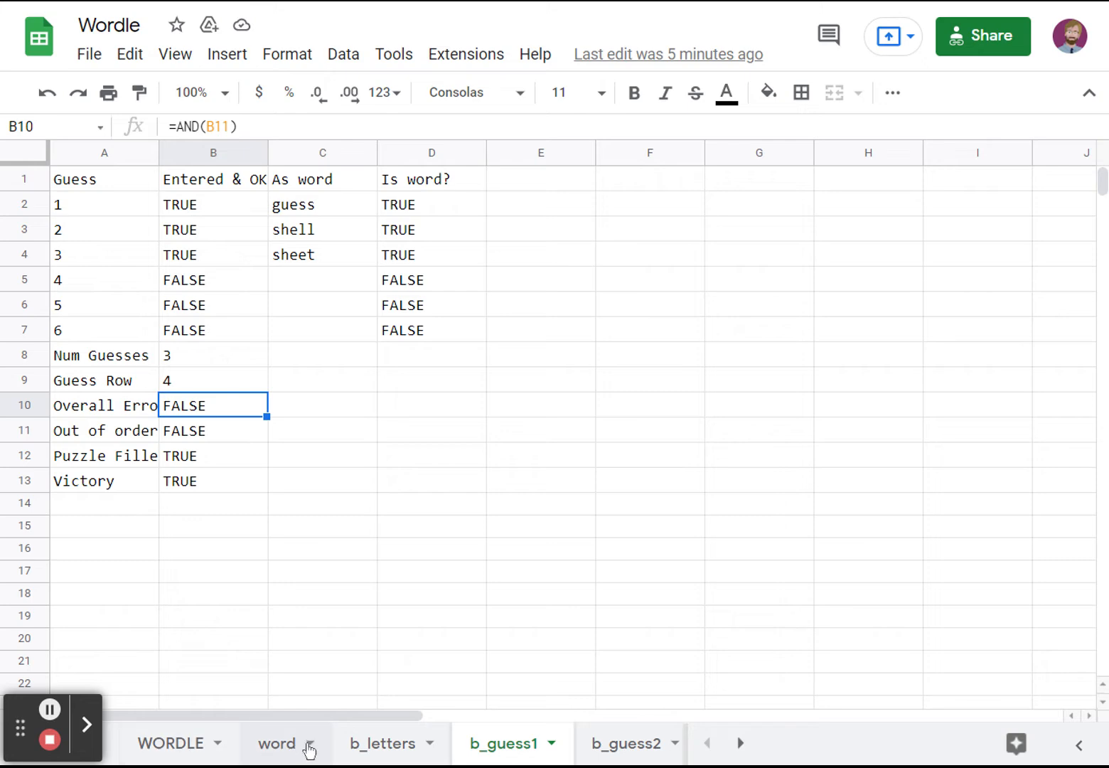
click(298, 743)
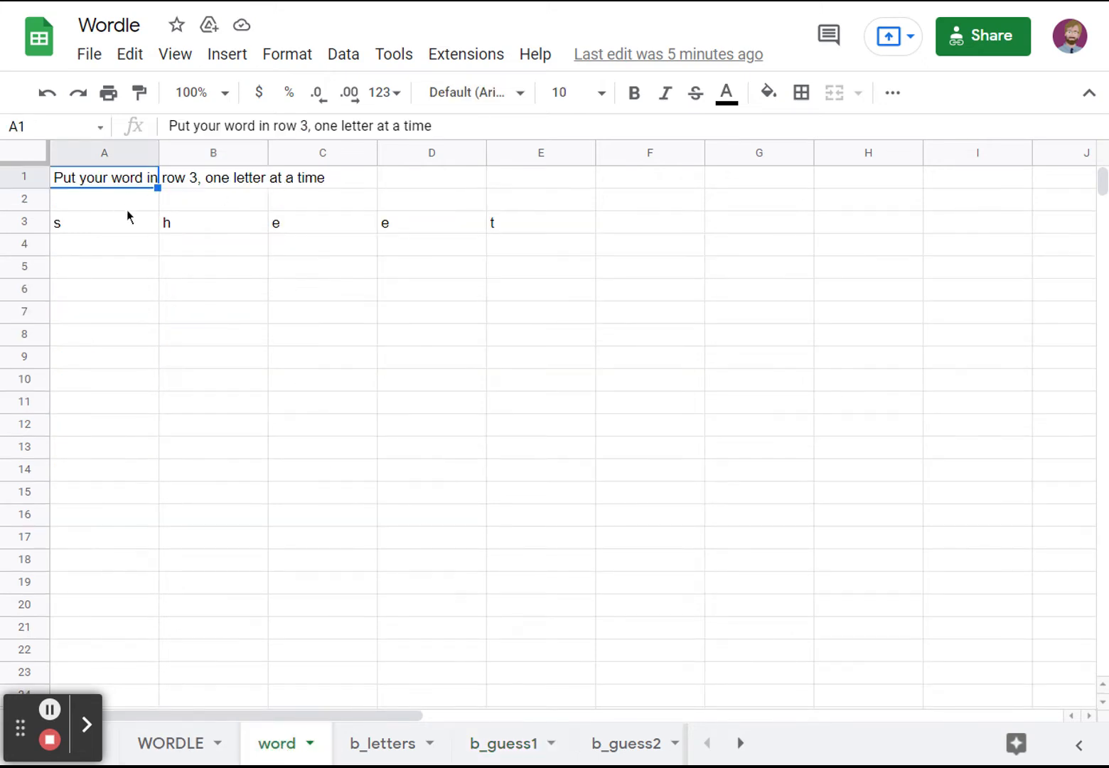
click(77, 226)
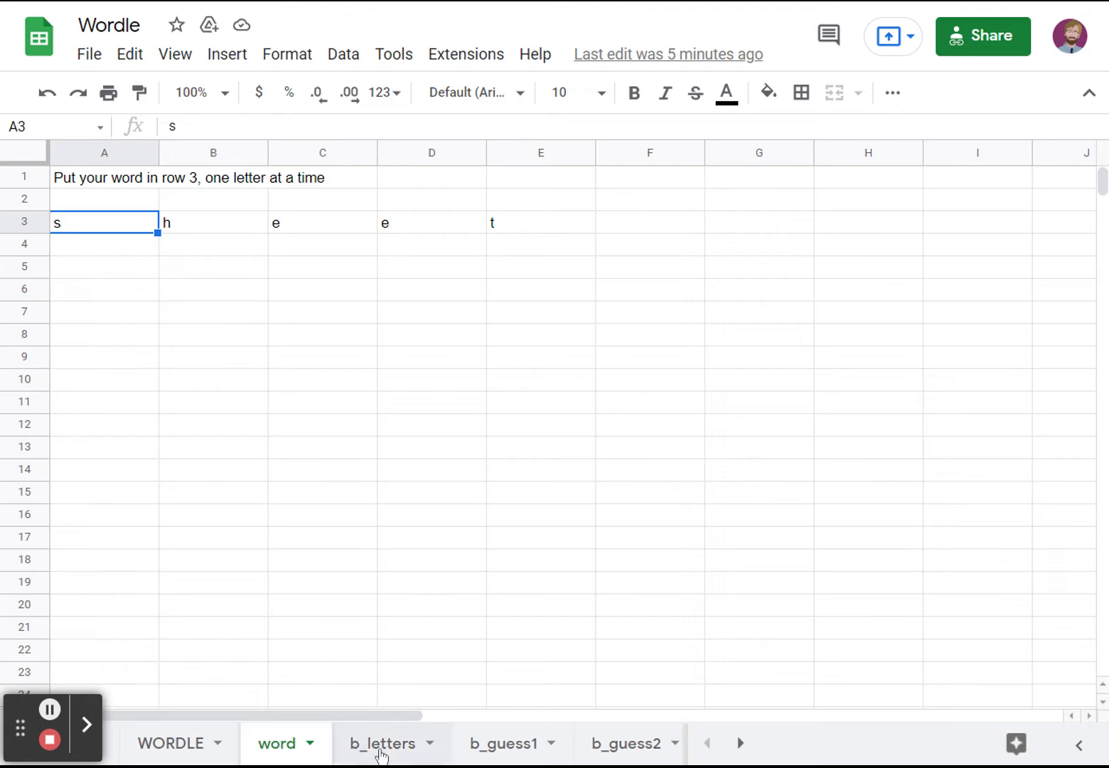
- View the b_letters sheet and the keyboard on the WORDLE sheet, selecting the Q key in H2
click(382, 756)
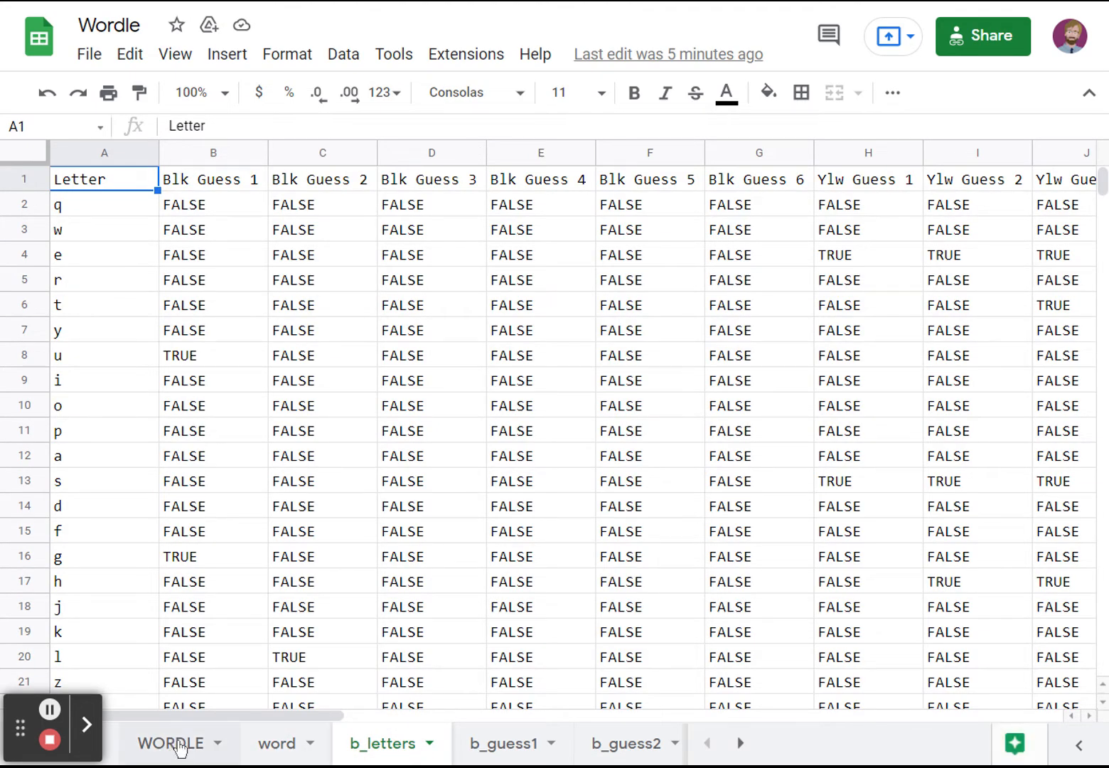
click(183, 747)
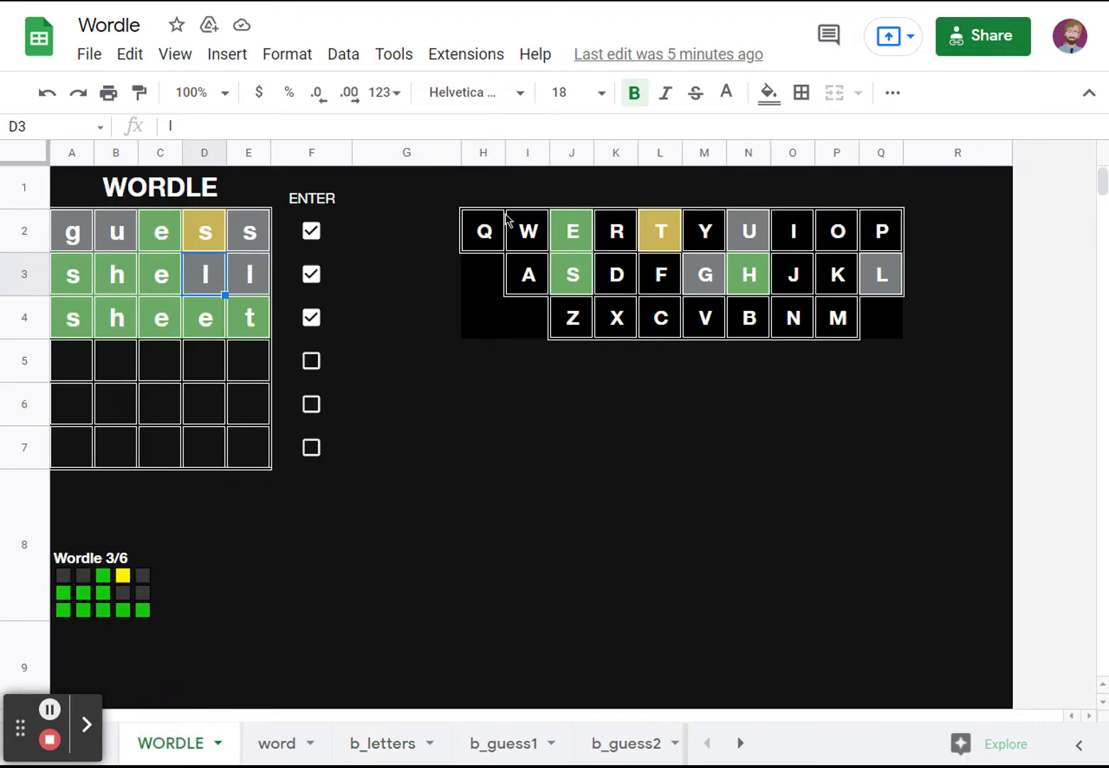
click(498, 224)
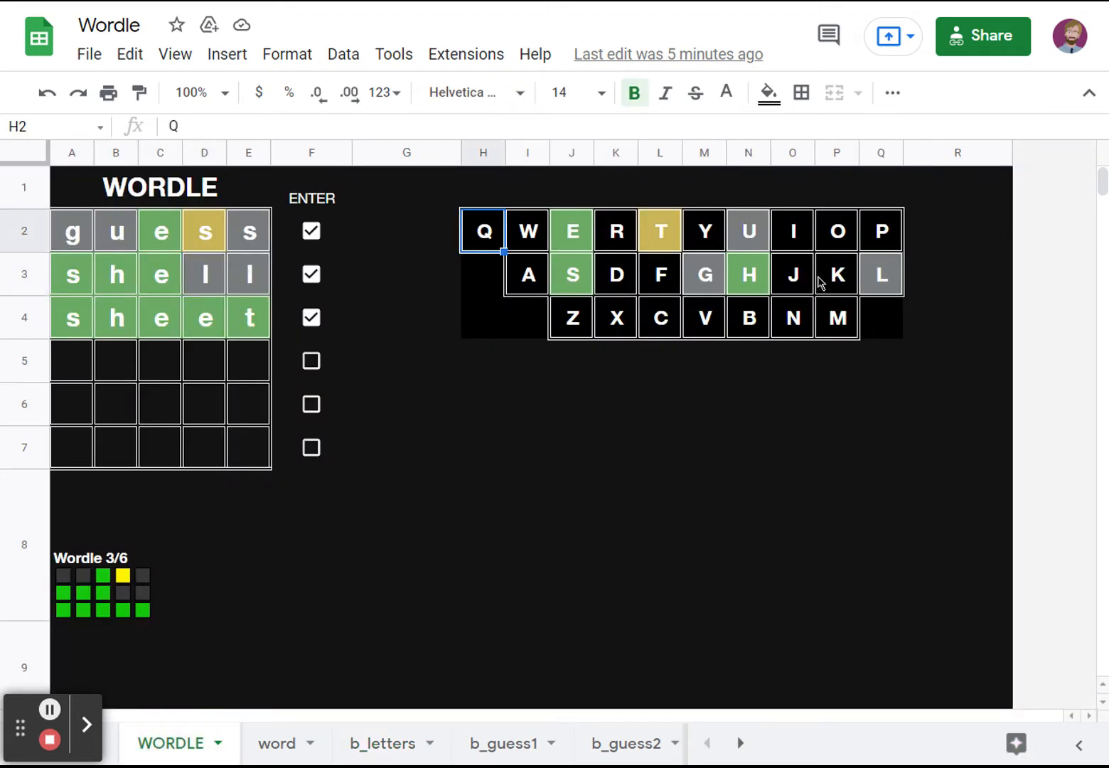
- Go down the Letter column of the b_letters sheet from q past the last letter, m
click(383, 746)
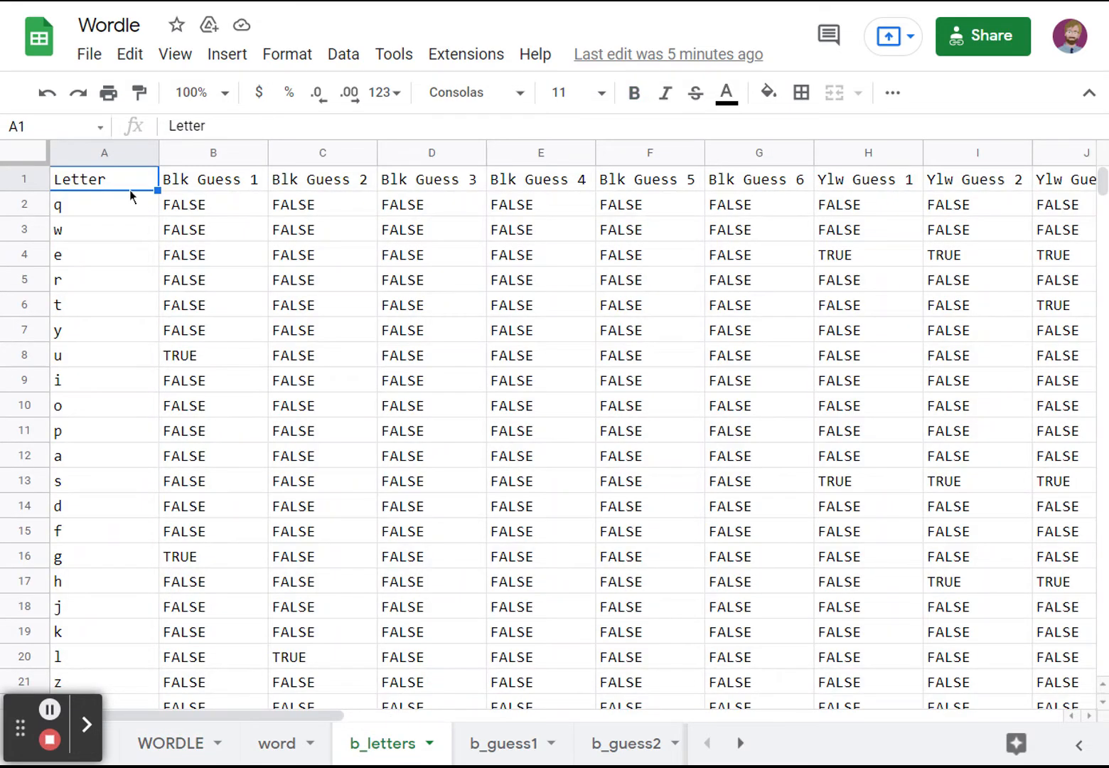
click(118, 207)
key(Down)
key(Down)
key(Down)
key(Down)
key(Down)
key(Down)
key(Down)
key(Down)
key(Down)
key(Down)
key(Down)
key(Down)
key(Down)
key(Down)
key(Down)
key(Down)
key(Down)
key(Down)
key(Down)
key(Down)
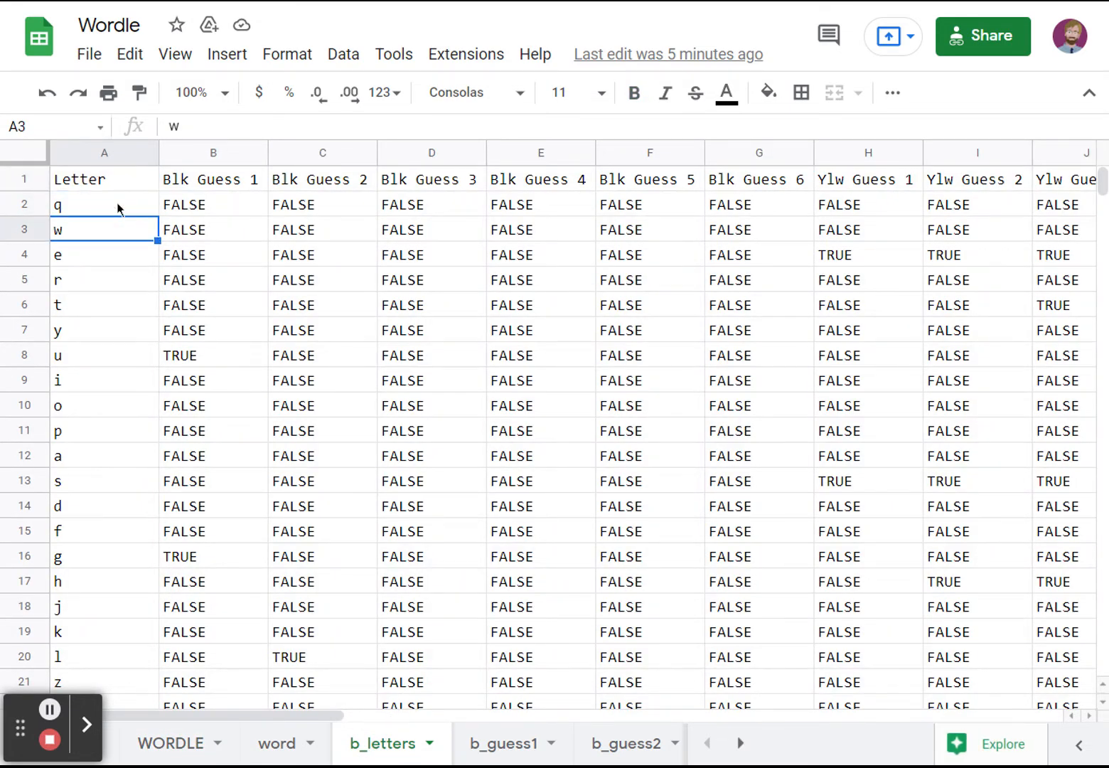
key(Down)
key(Down)
key(Down)
key(Down)
key(Down)
key(Down)
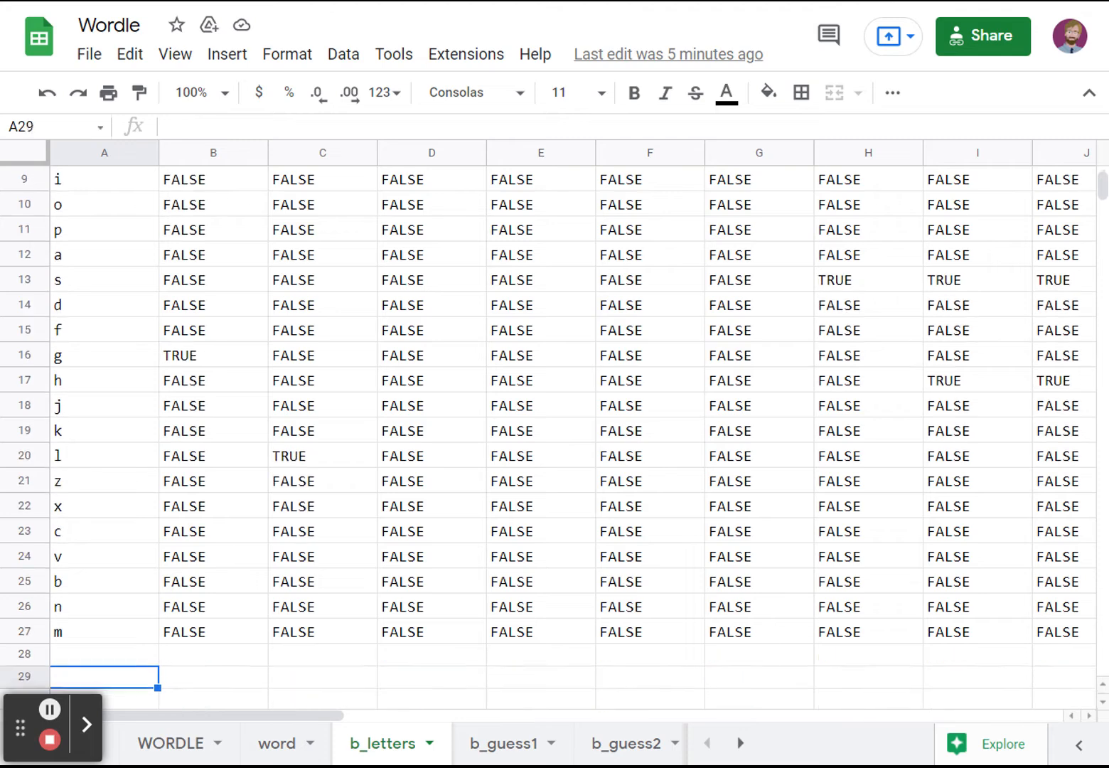
- Return to the end of the letter list and inspect the Blk Guess 1 formula for n in B26
key(Up)
key(Up)
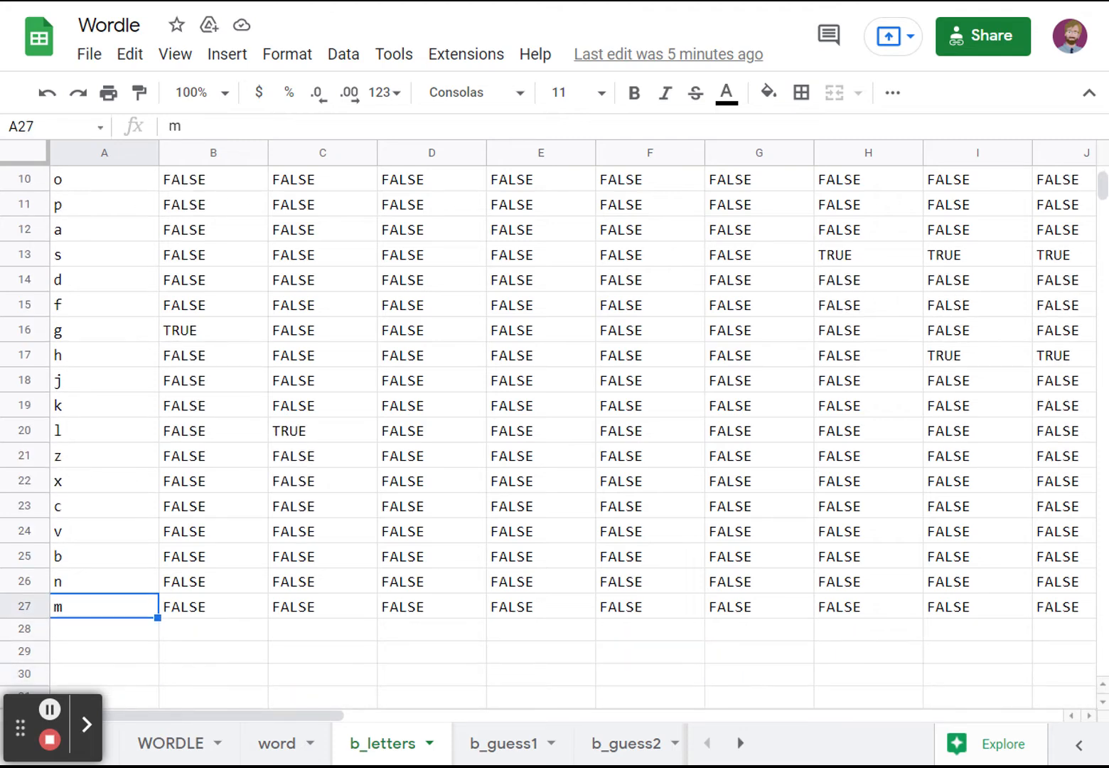
key(Up)
key(Right)
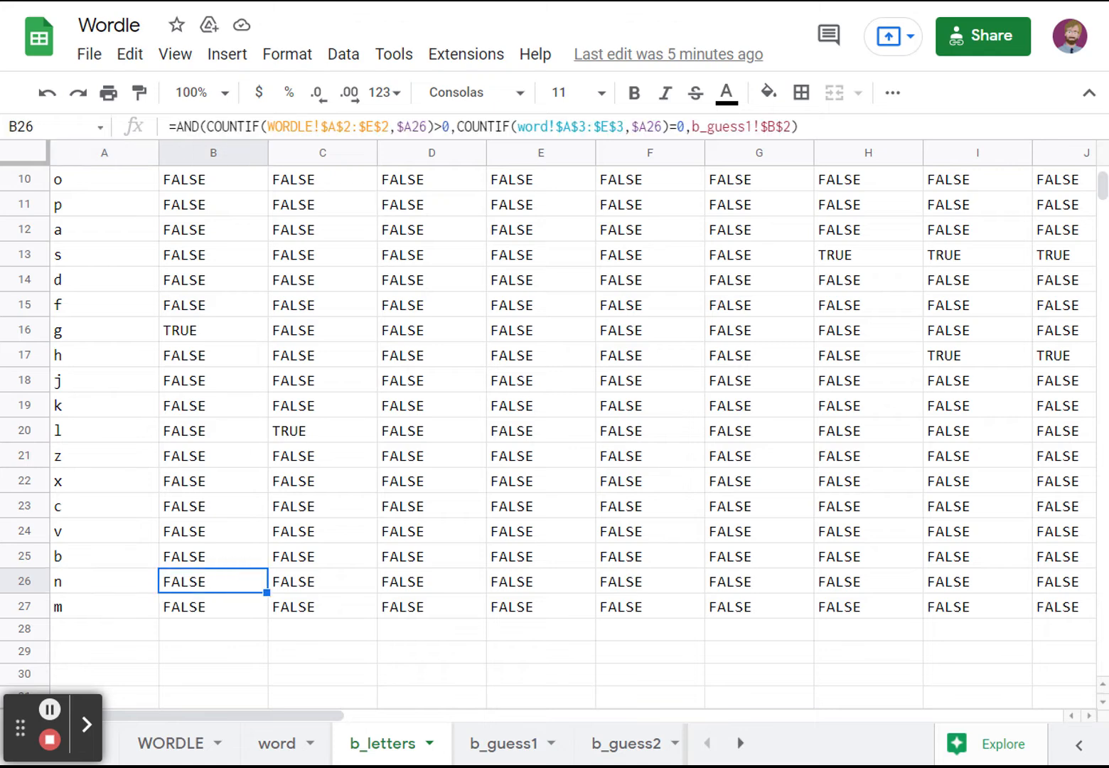
- Go back up the Blk Guess 1 column from the letter n to its header in row 1
key(Up)
key(Up)
key(Up)
key(Up)
key(Up)
key(Up)
key(Up)
key(Up)
key(Up)
key(Up)
key(Up)
key(Up)
key(Up)
key(Up)
key(Up)
key(Up)
key(Up)
key(Up)
key(Up)
key(Up)
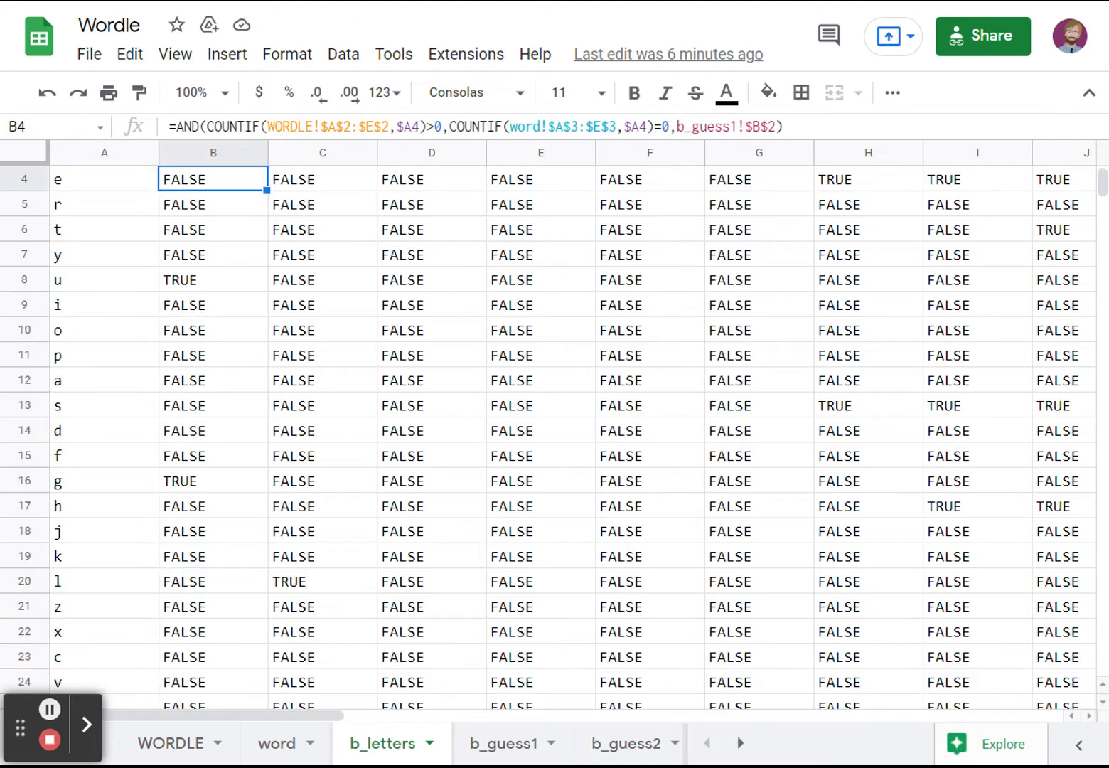
key(Up)
key(Up)
key(Up)
- Look across the header row through the Blk Guess and first Ylw Guess columns, returning to the Letter header
key(Right)
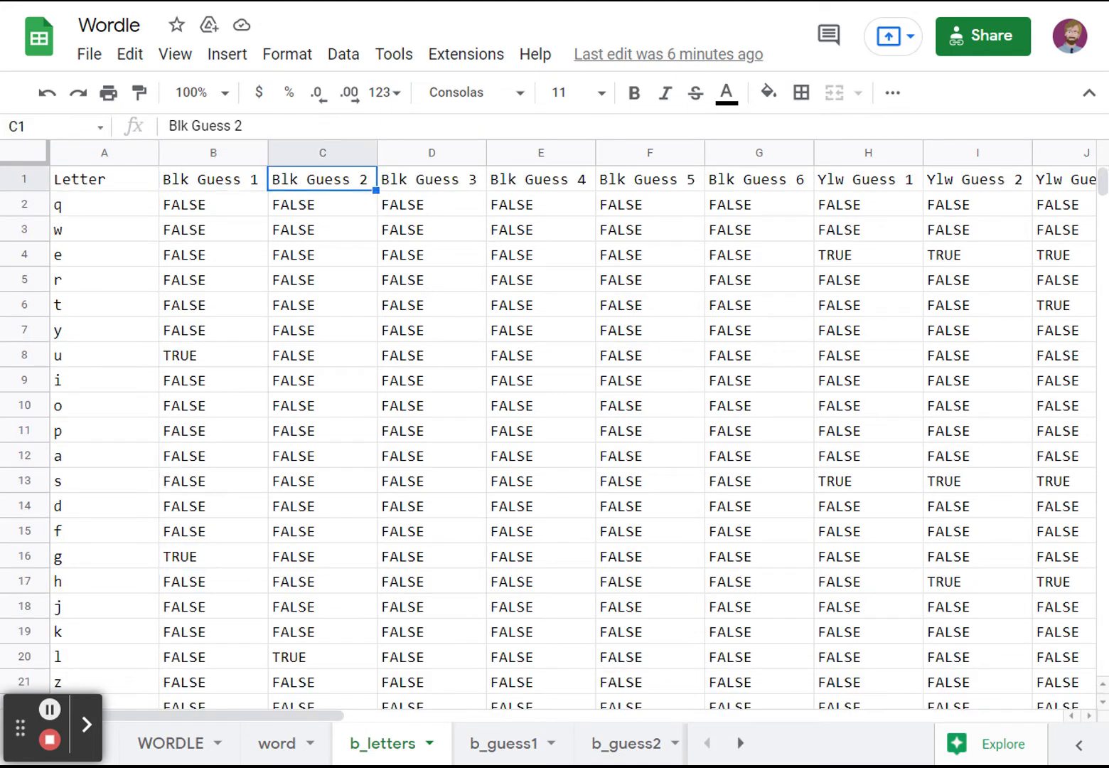
key(Left)
key(Right)
key(Right)
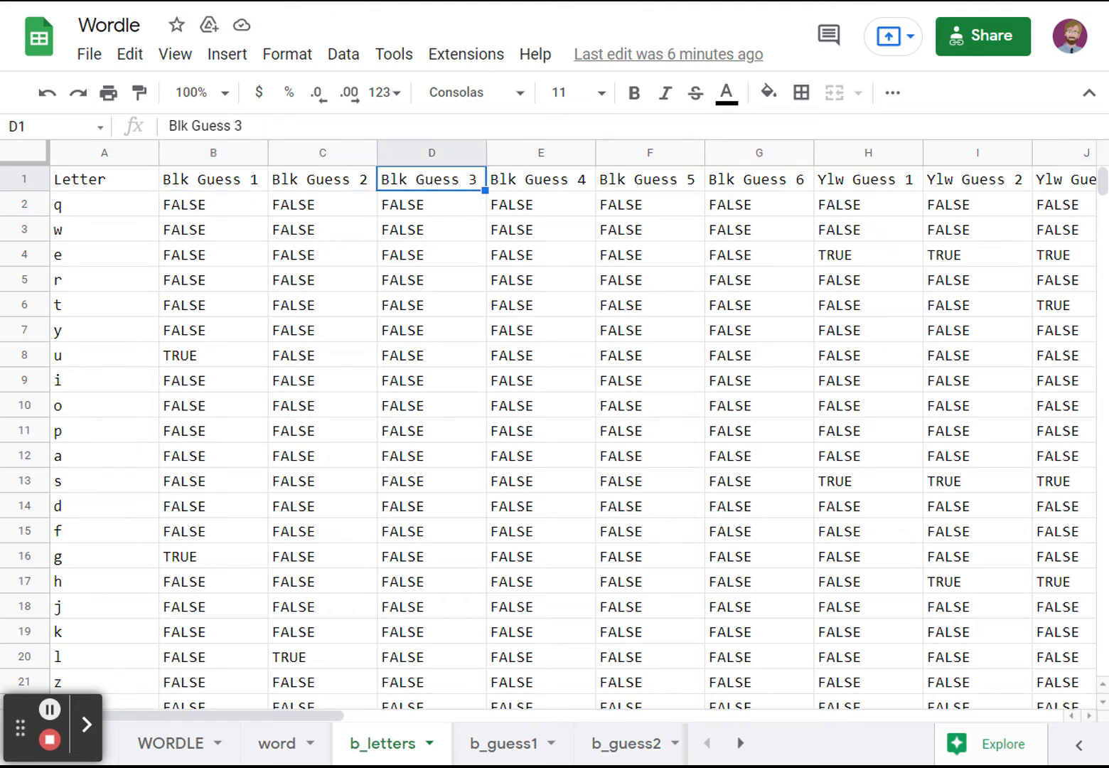
key(Right)
key(Right)
key(Right)
key(Right)
key(Right)
key(Right)
key(Right)
key(Right)
key(Right)
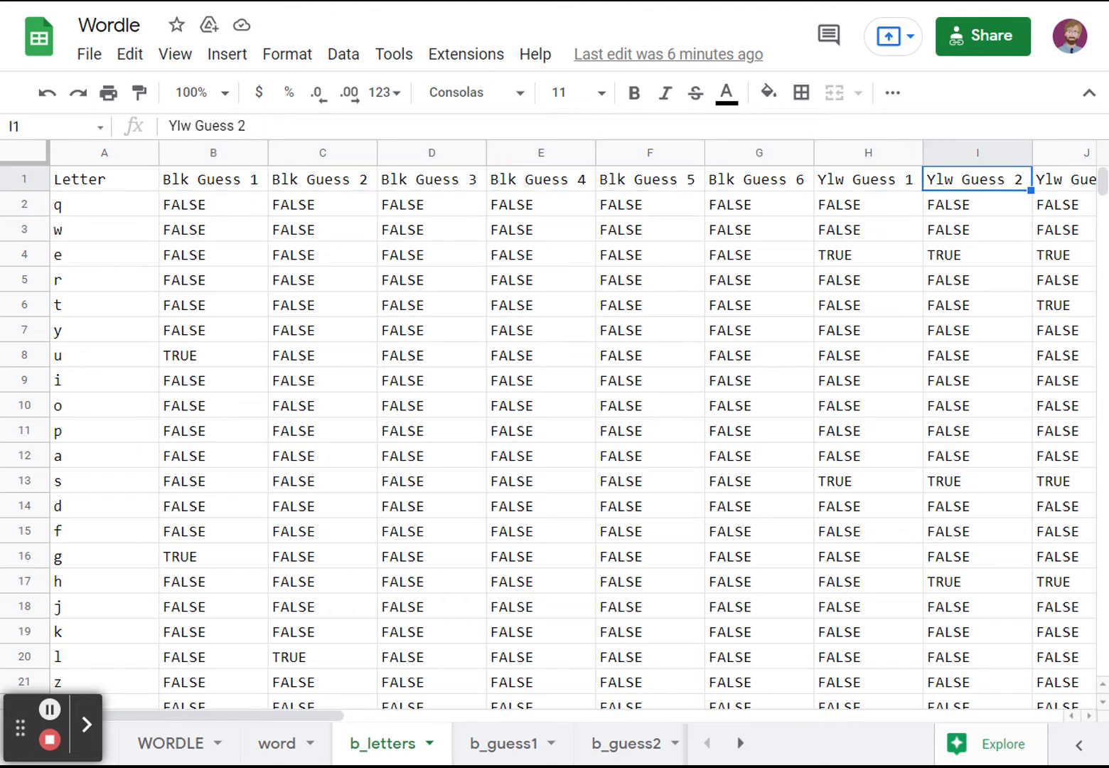
key(Left)
key(Home)
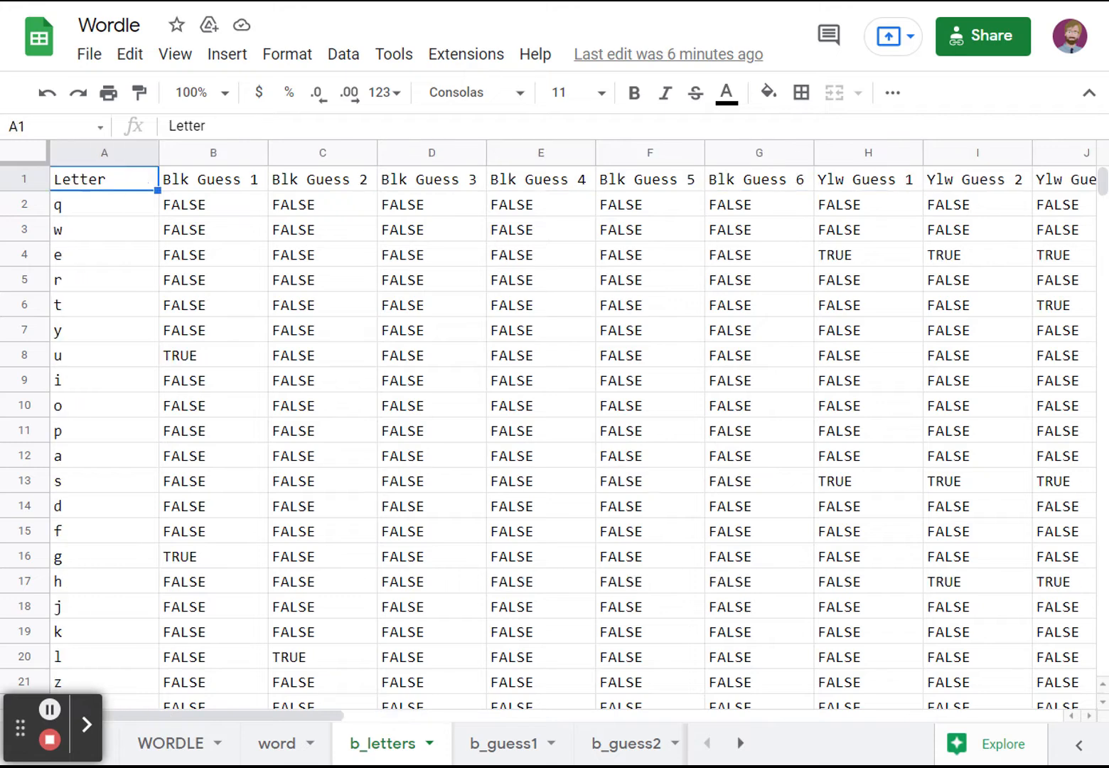
- Go through the Blk Guess 1 to Blk Guess 6 headers and return to Blk Guess 1 in B1
key(Right)
key(Right)
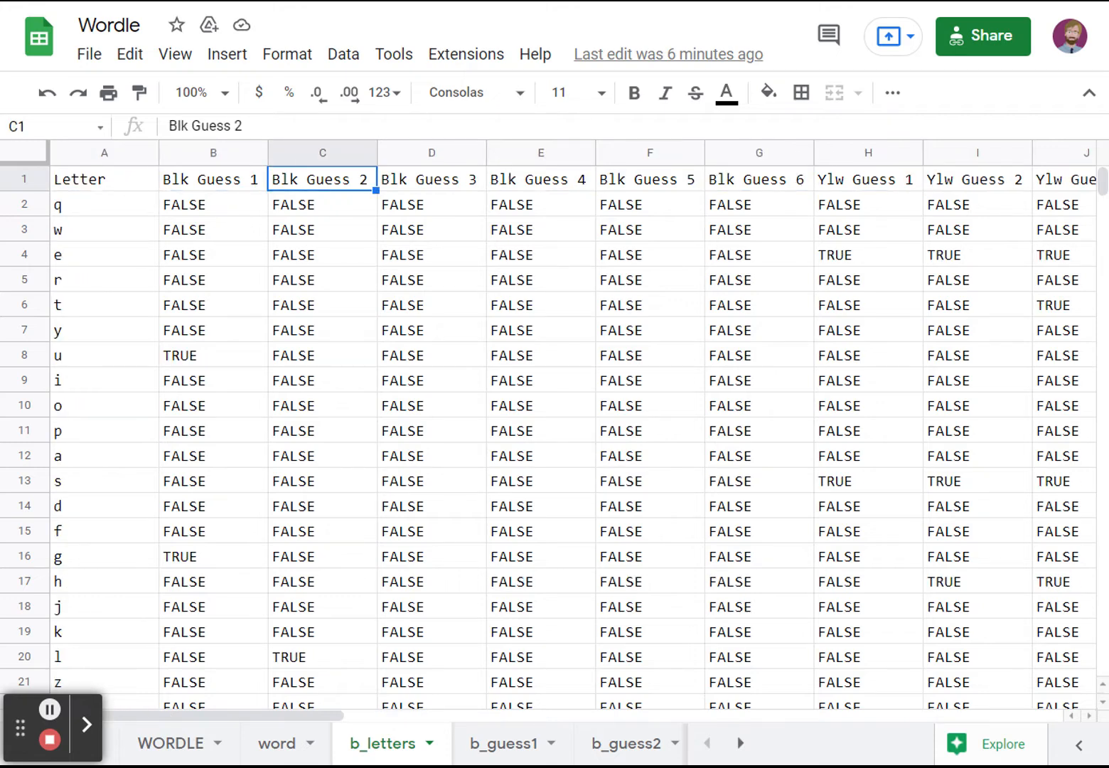
key(Right)
key(Right)
key(Right)
key(Right)
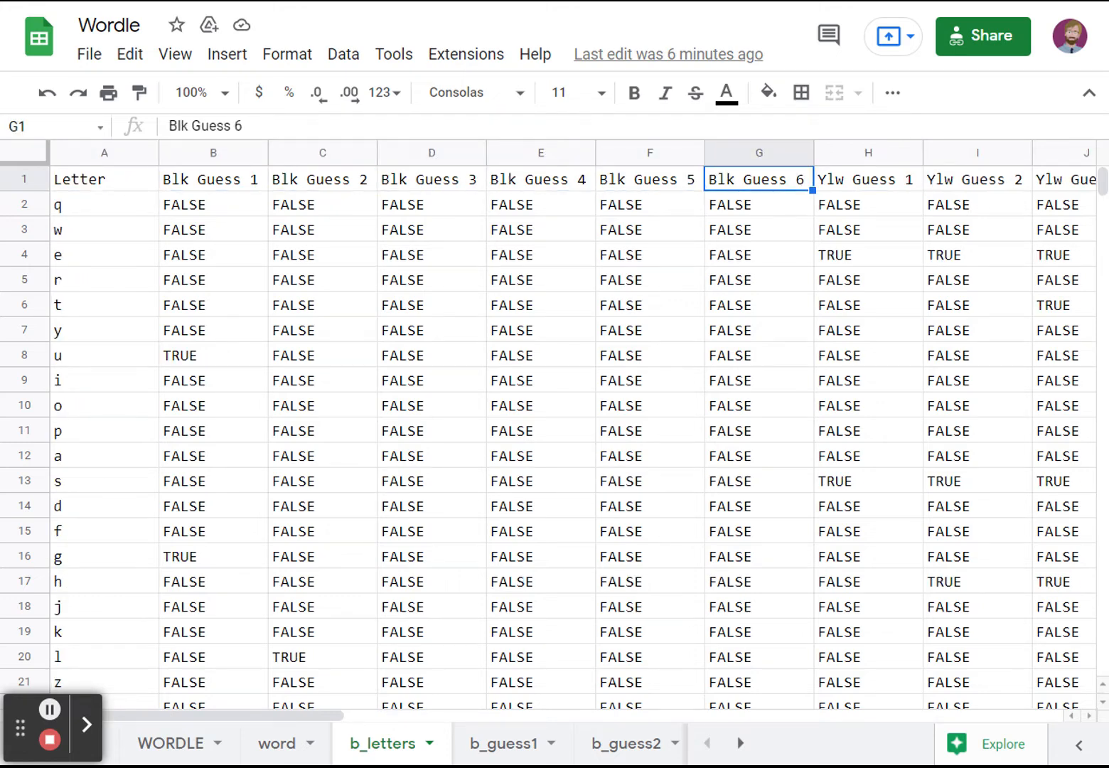
key(Left)
key(Left)
key(Left)
key(Left)
key(Left)
key(Left)
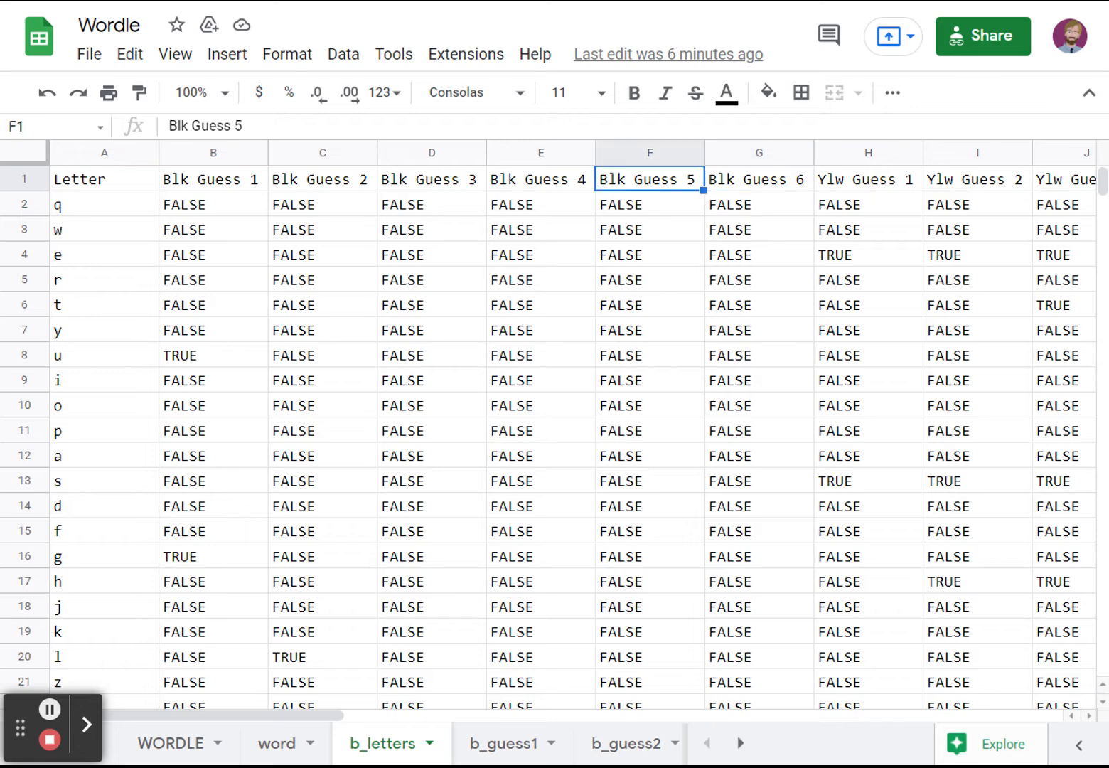
key(Right)
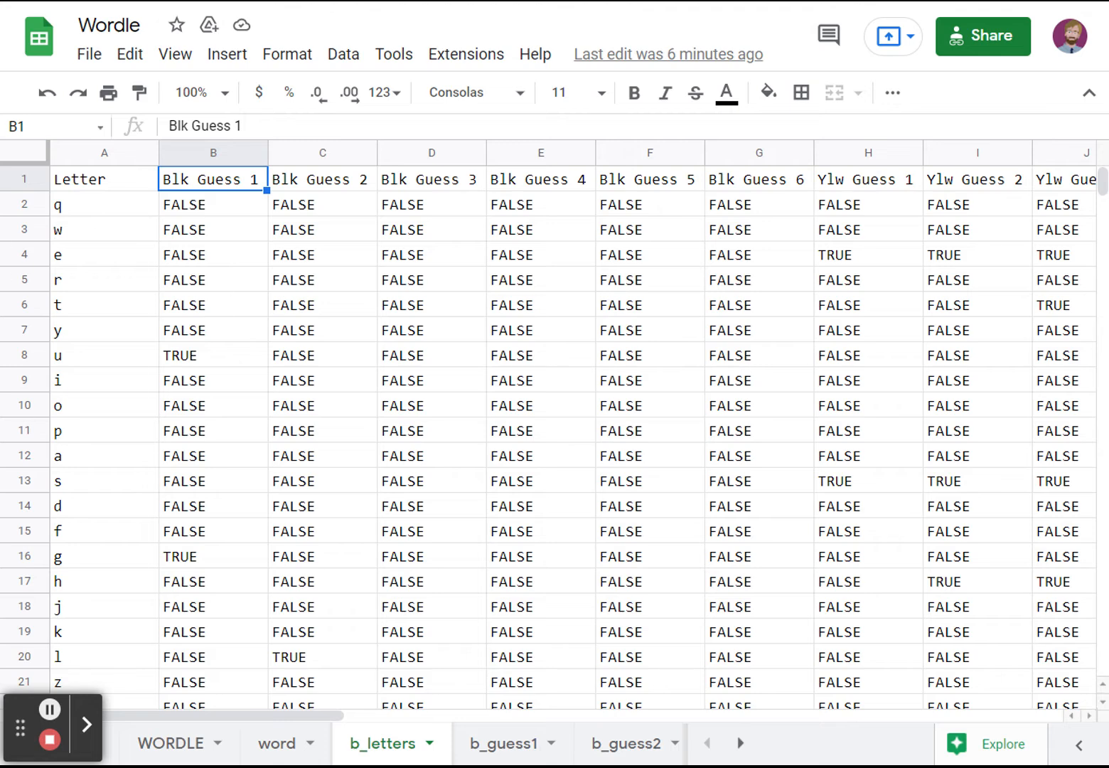
- Select the guessed letter g in A2 of the WORDLE sheet and examine the word-sheet COUNTIF condition in B16 of b_letters
click(173, 743)
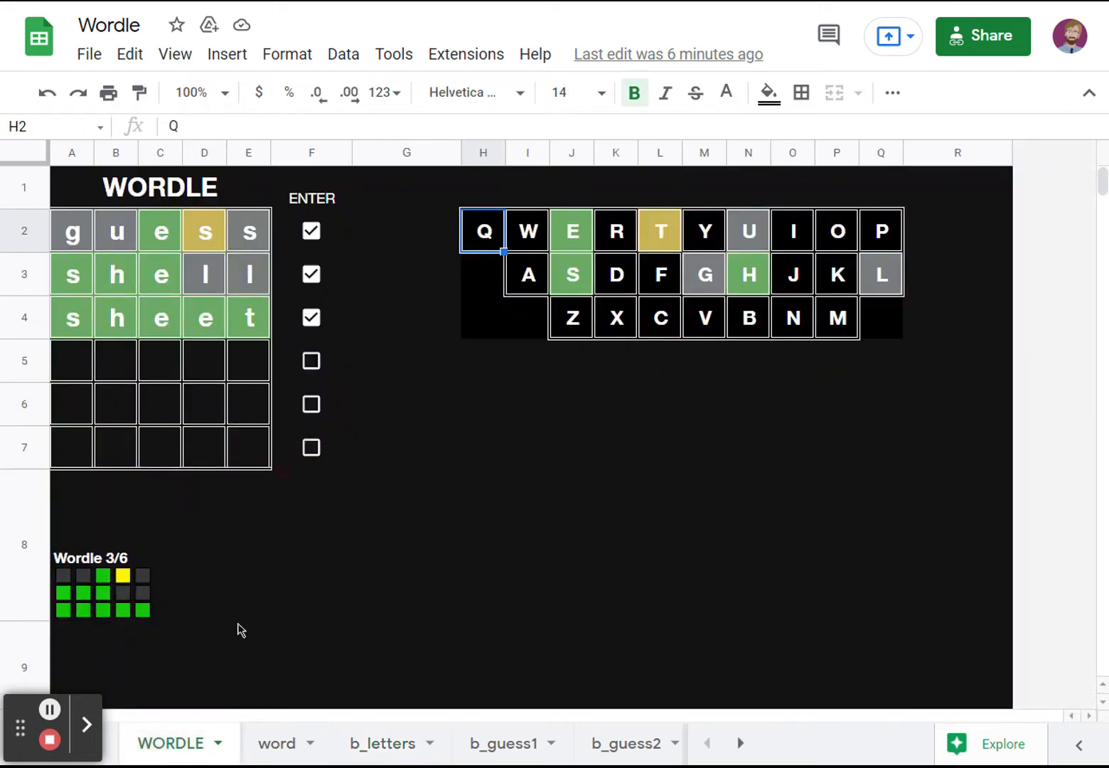
click(90, 237)
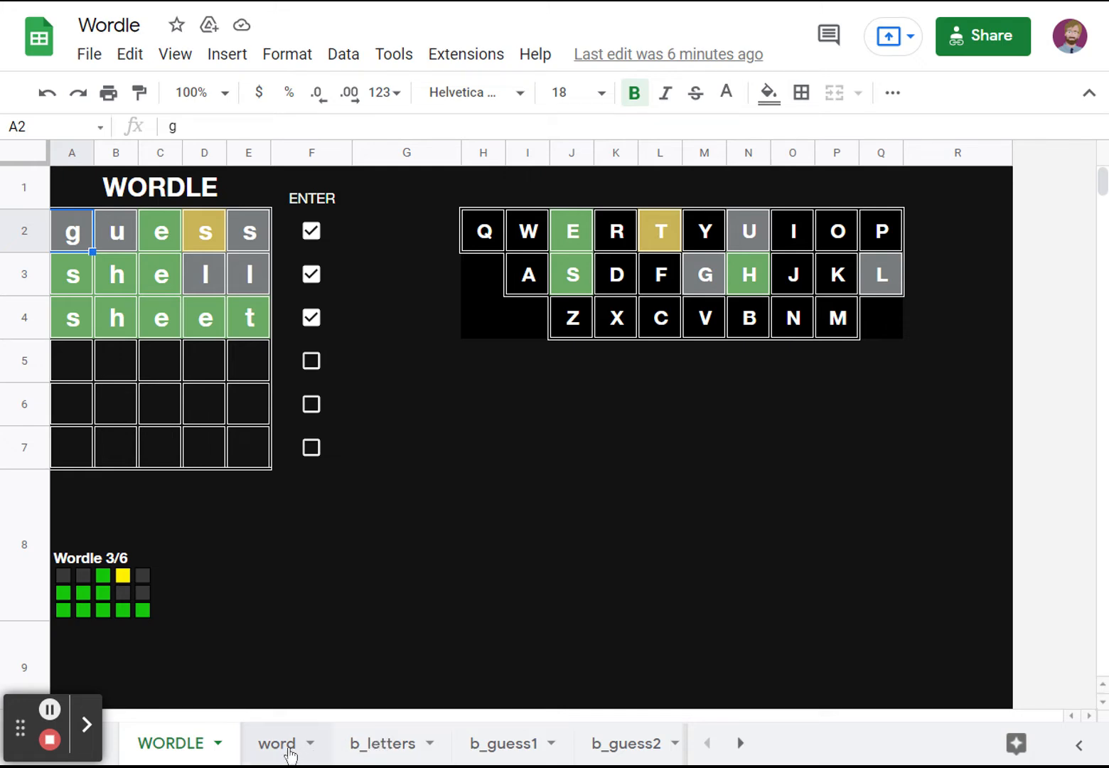
click(386, 747)
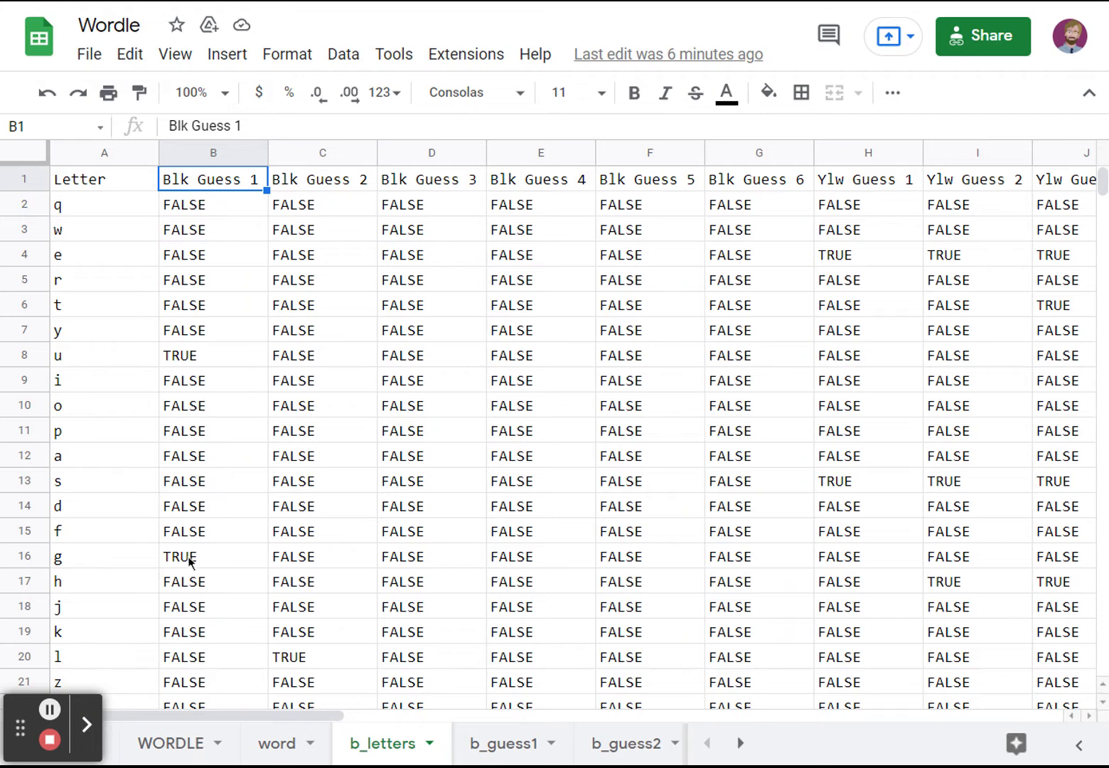
click(213, 561)
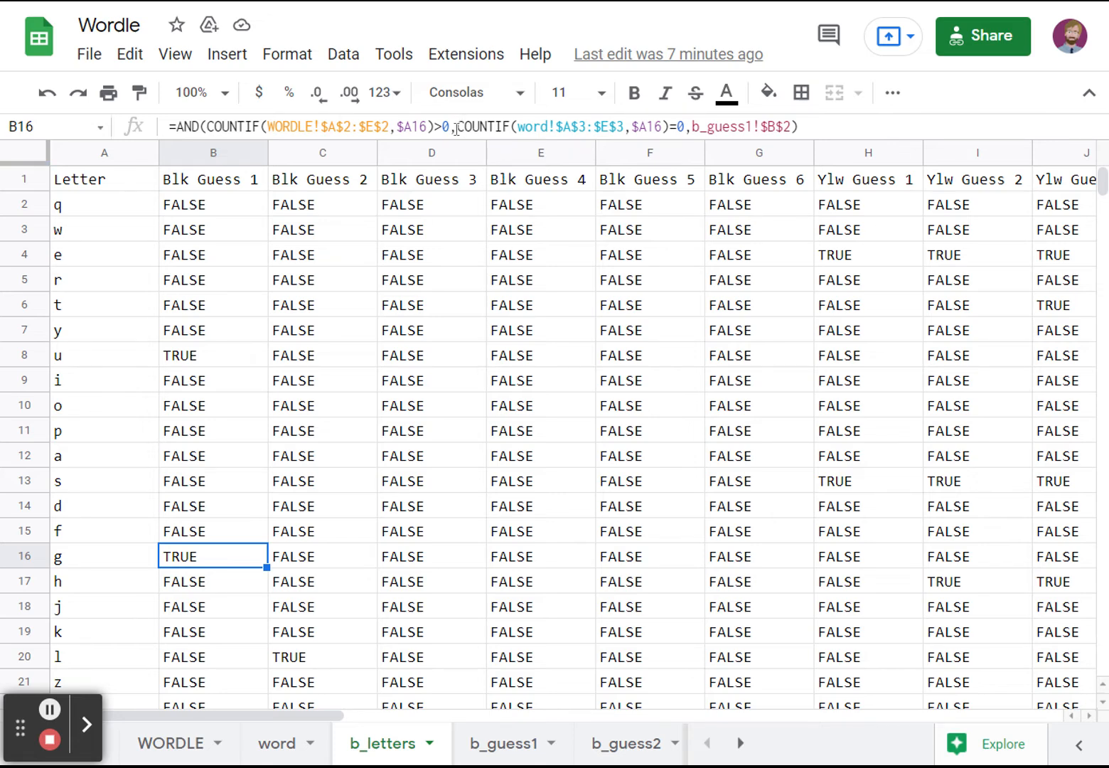
drag(456, 128, 685, 128)
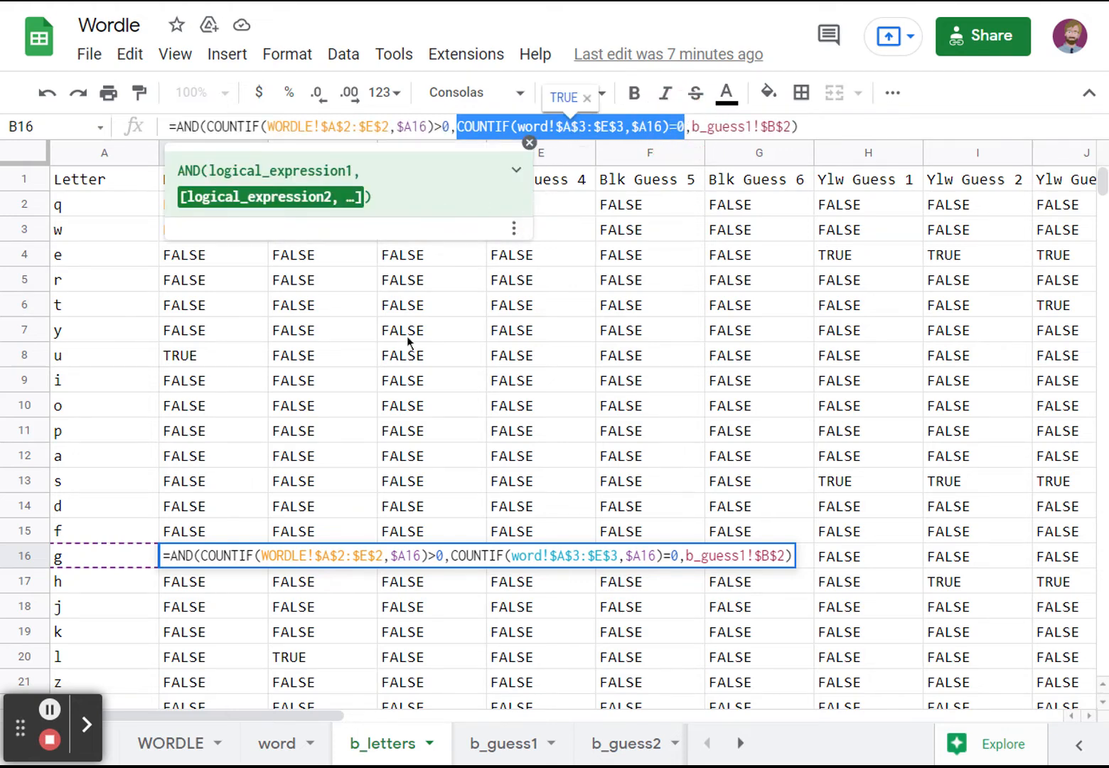
click(203, 556)
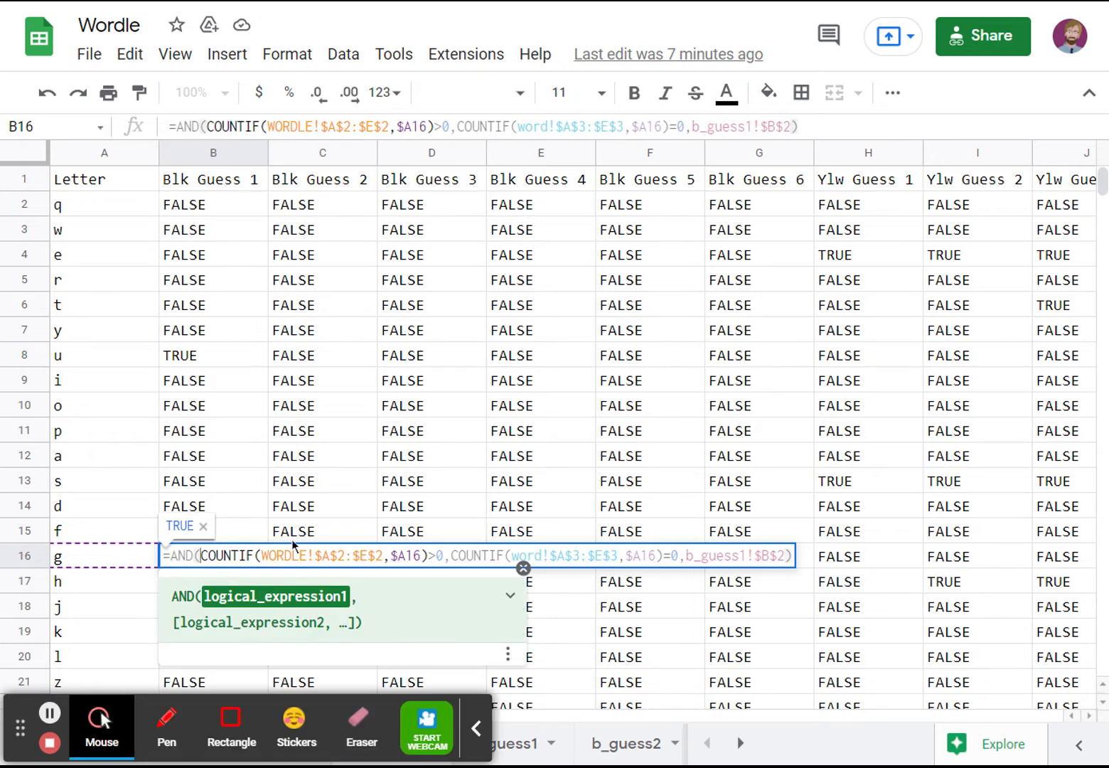
click(476, 728)
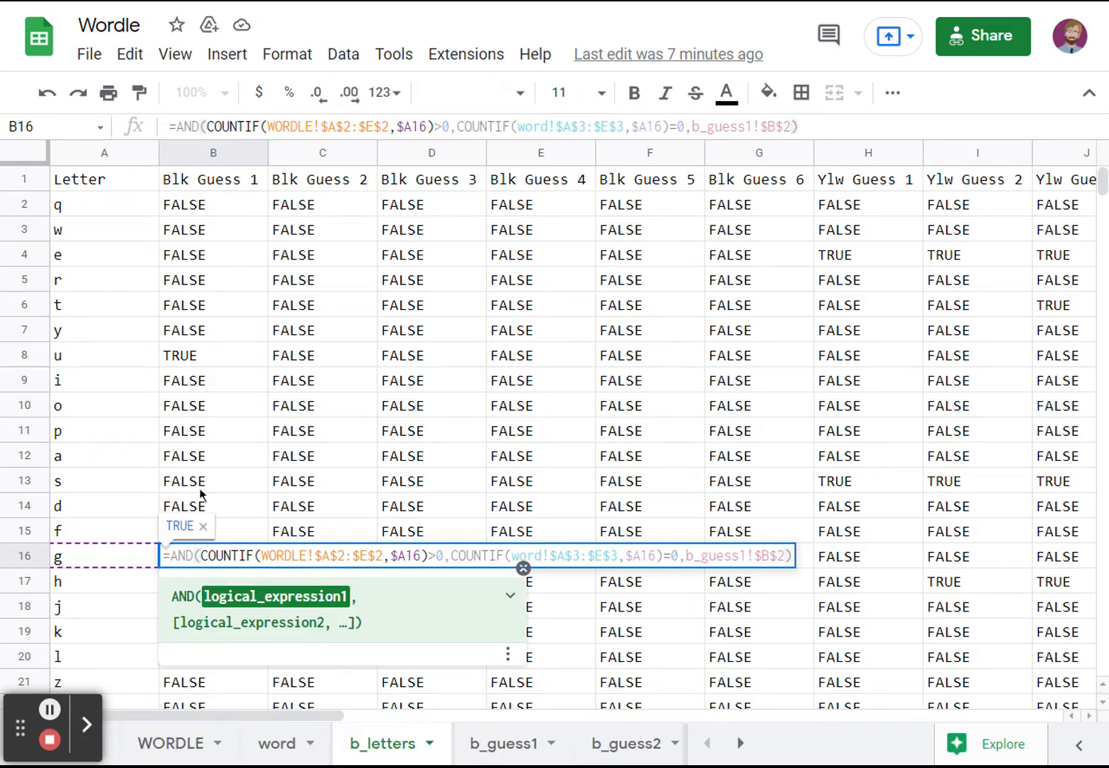
click(201, 488)
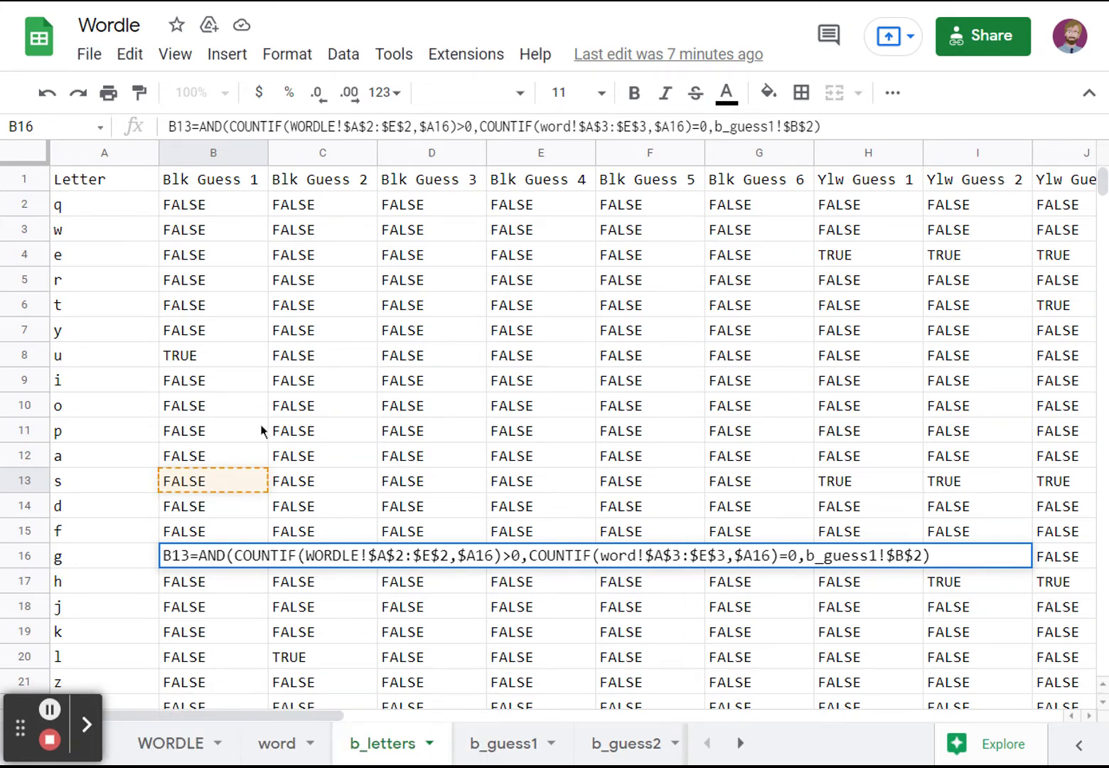
click(463, 340)
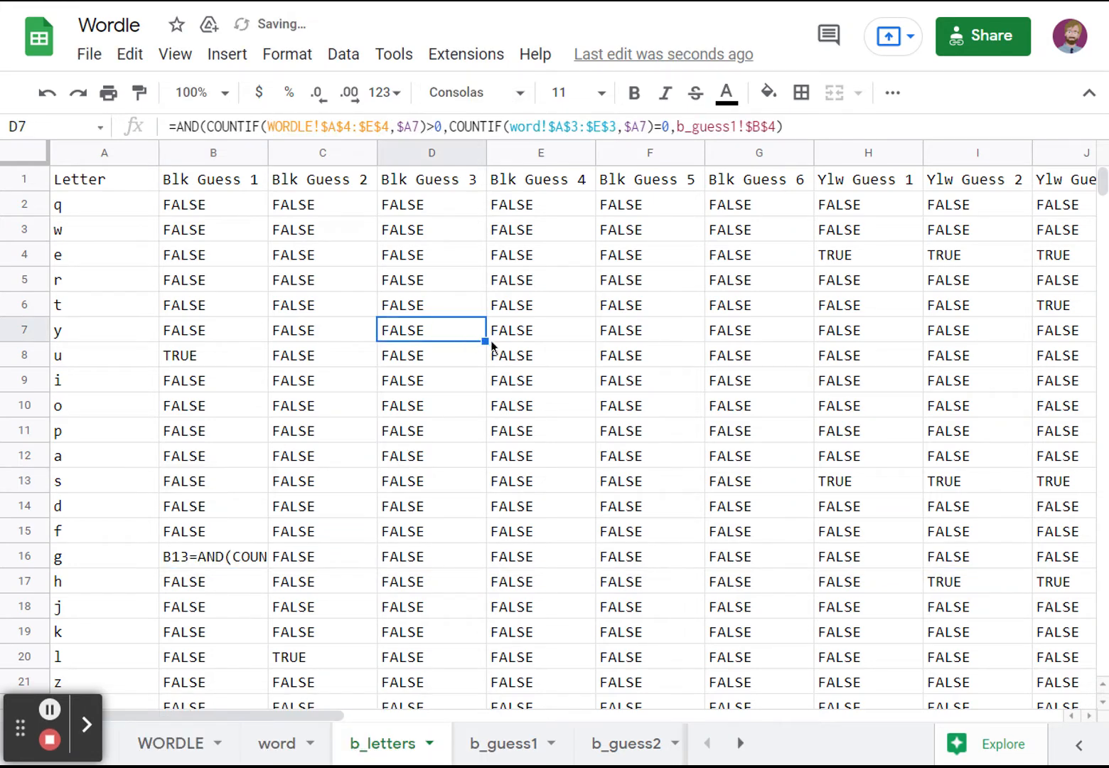
key(ctrl+z)
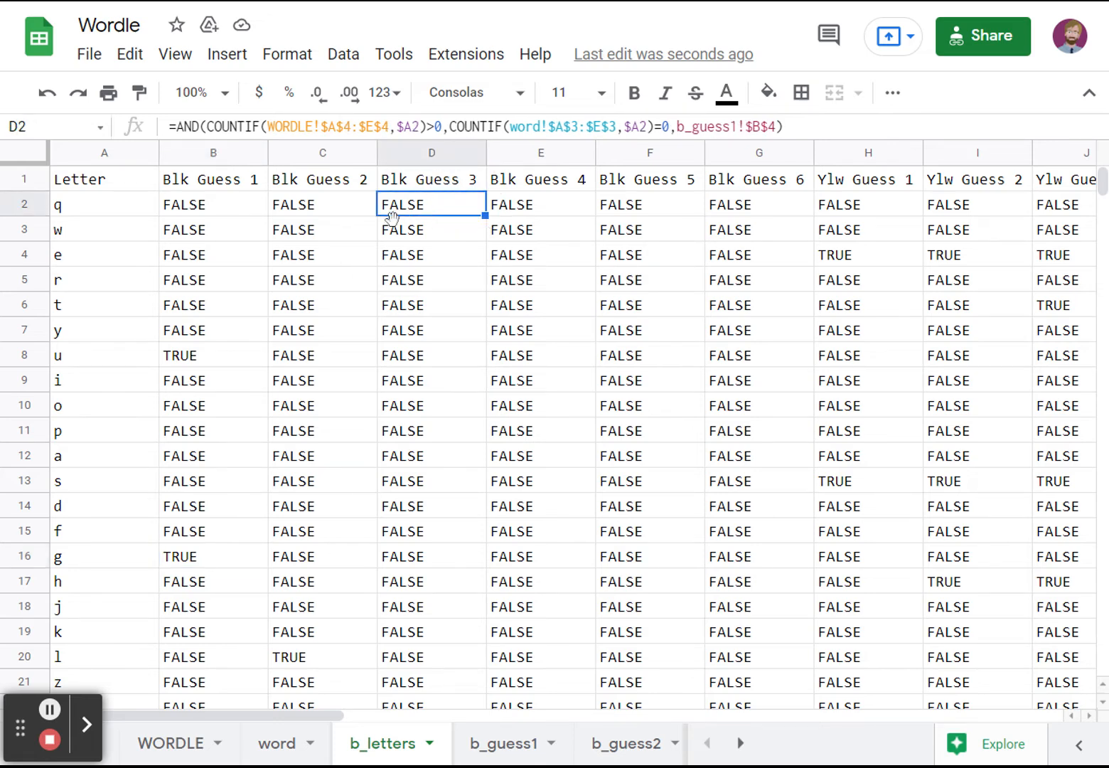
- Inspect the Blk Guess 2 formulas in C3 and C2 and look down the columns to the last letter
click(359, 235)
scroll(205, 564, down, 7)
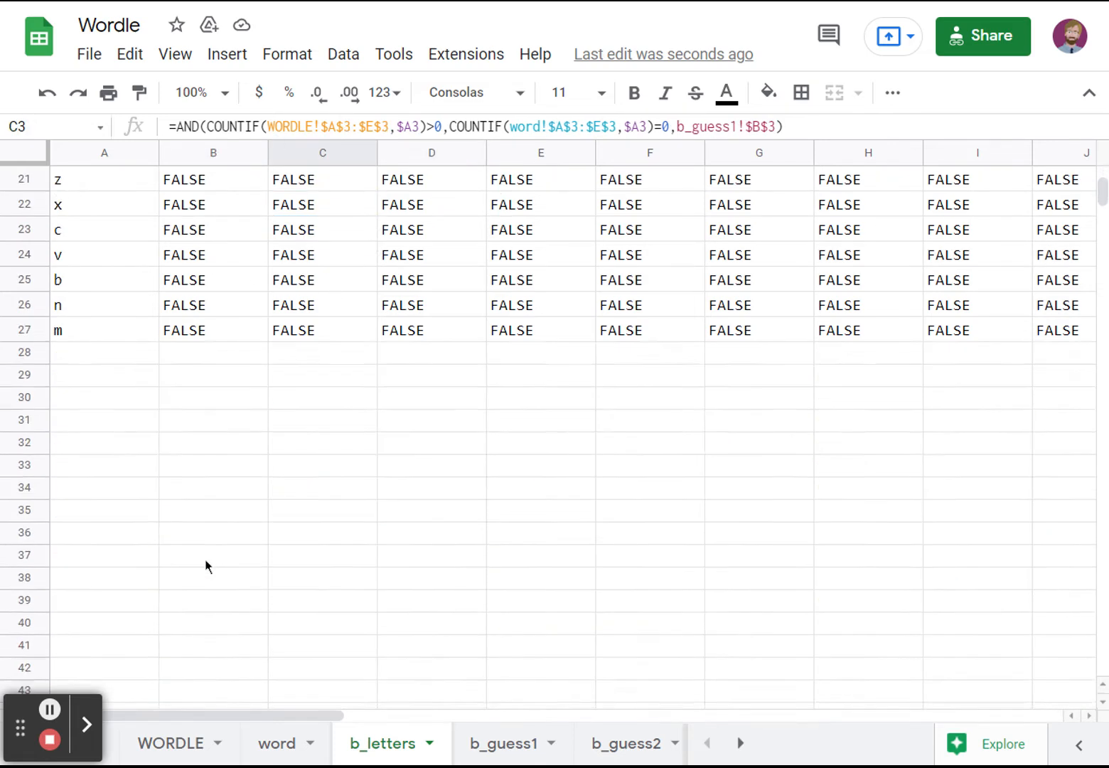
scroll(205, 565, up, 4)
scroll(325, 247, up, 3)
click(300, 184)
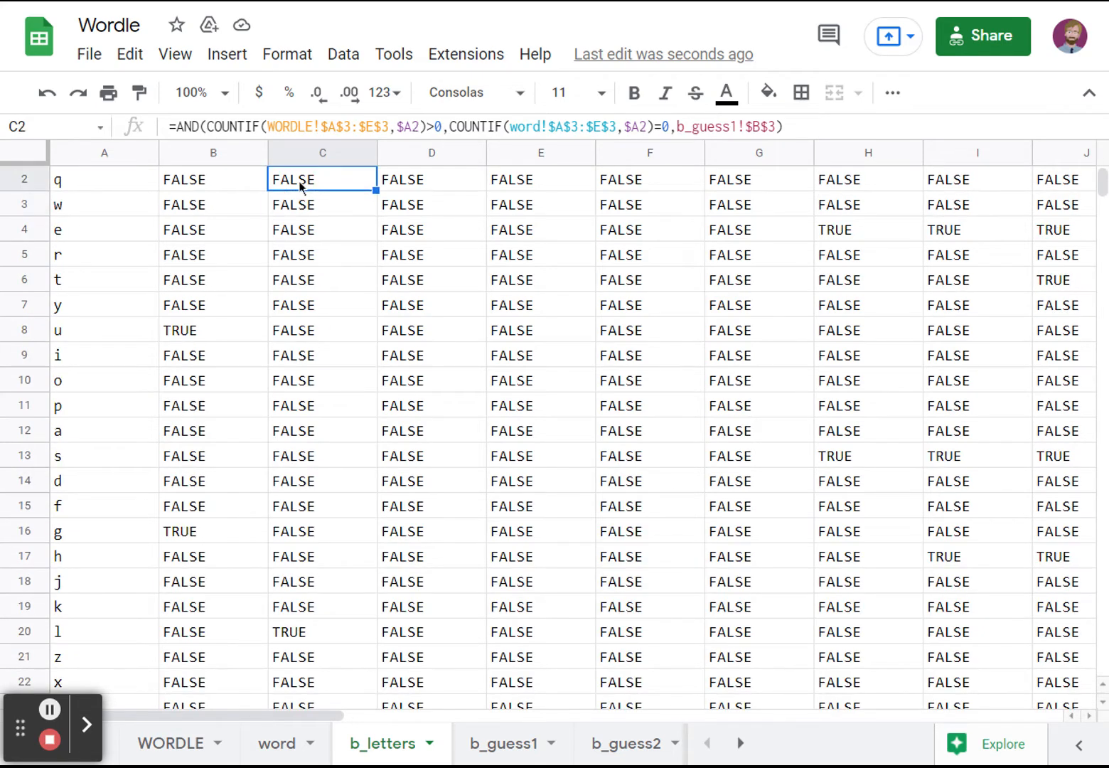
scroll(321, 242, up, 1)
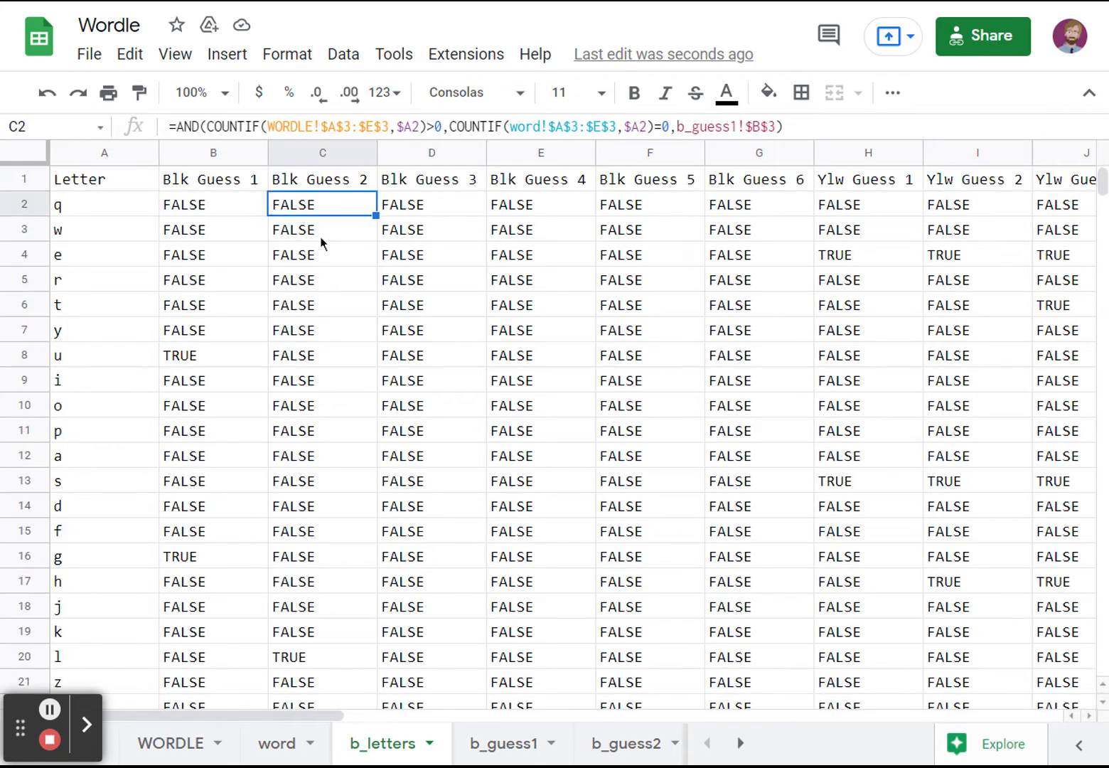
- Inspect the Blk Guess 6 formula for q in G2 and look over the rest of its column
click(804, 204)
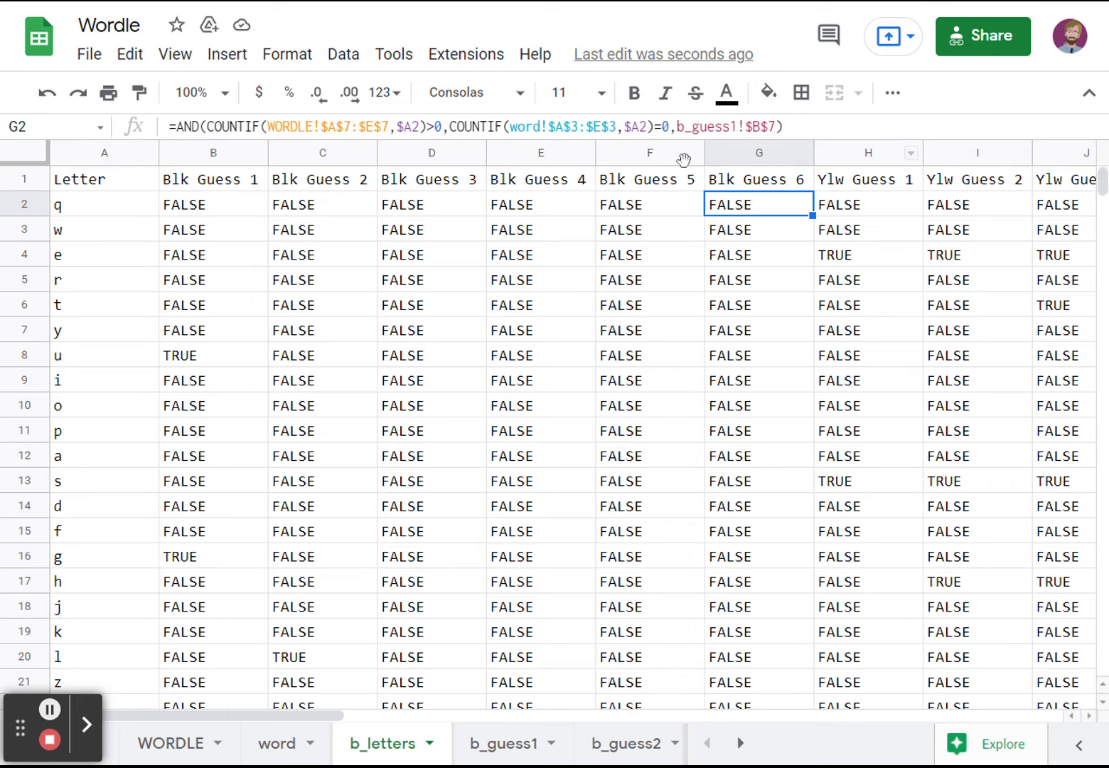
scroll(737, 382, down, 7)
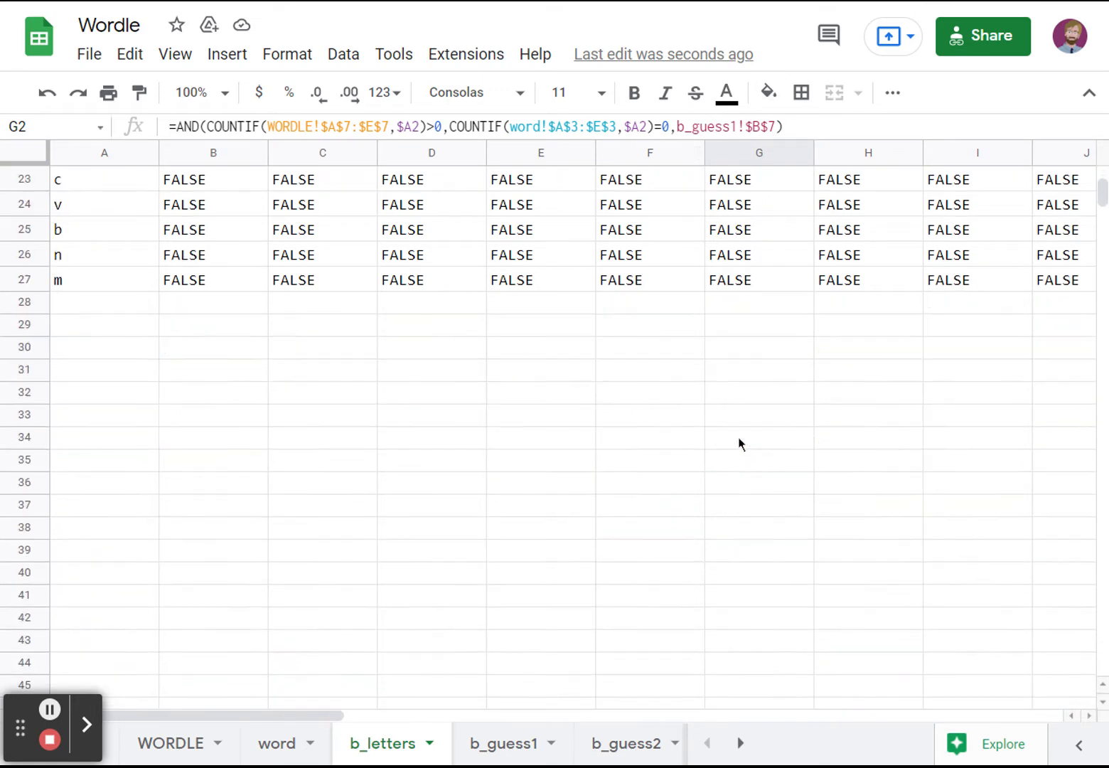
scroll(740, 443, up, 7)
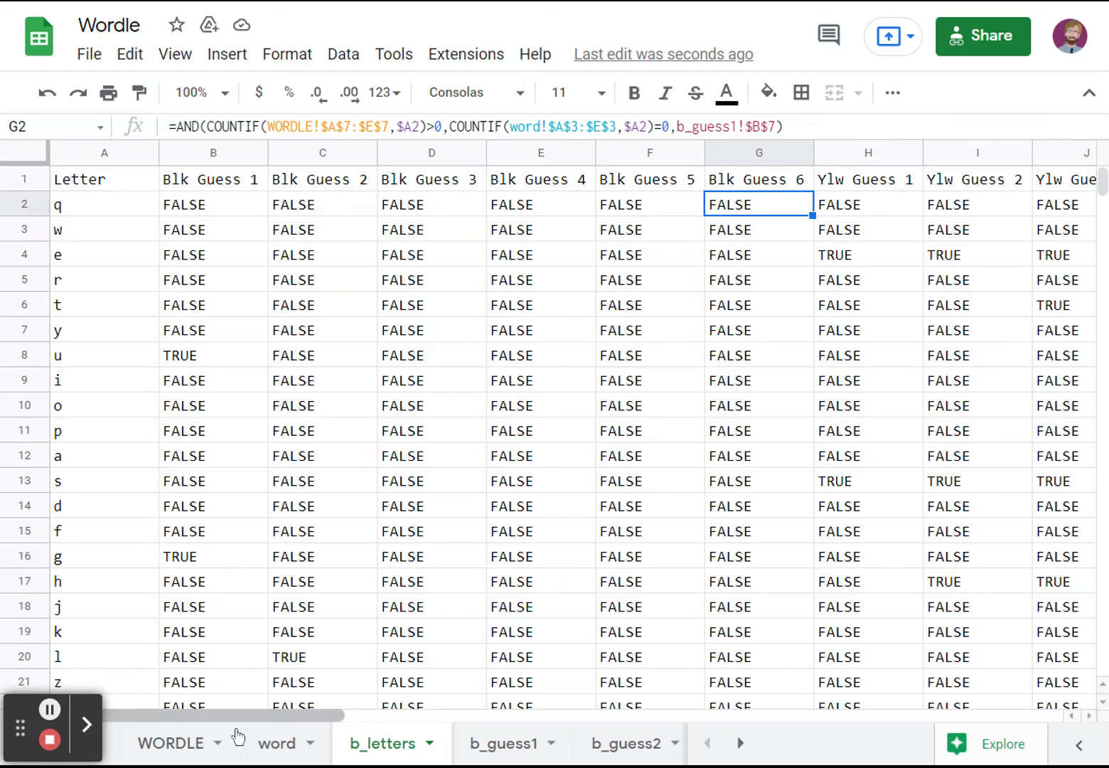
- Examine the COUNTIF condition and its WORDLE!$A$2:$E$2 range in the Ylw Guess 1 formula in H2, leaving the formula unedited
drag(271, 720, 473, 723)
click(234, 202)
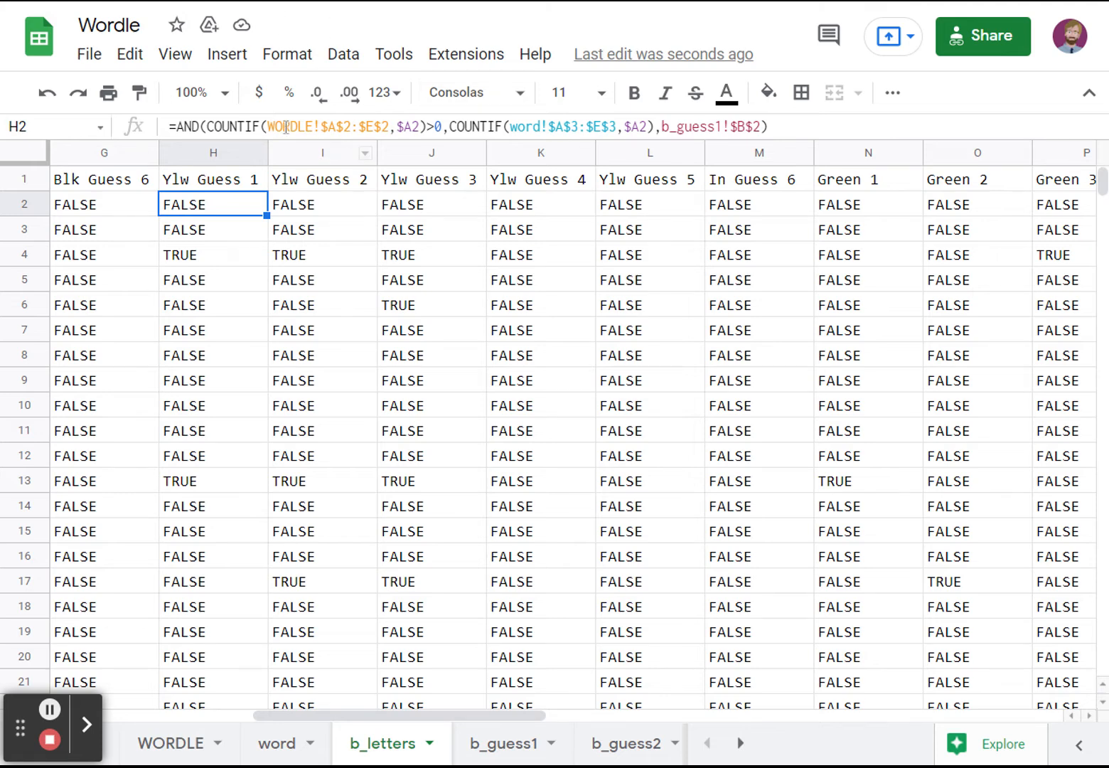
drag(209, 126, 443, 130)
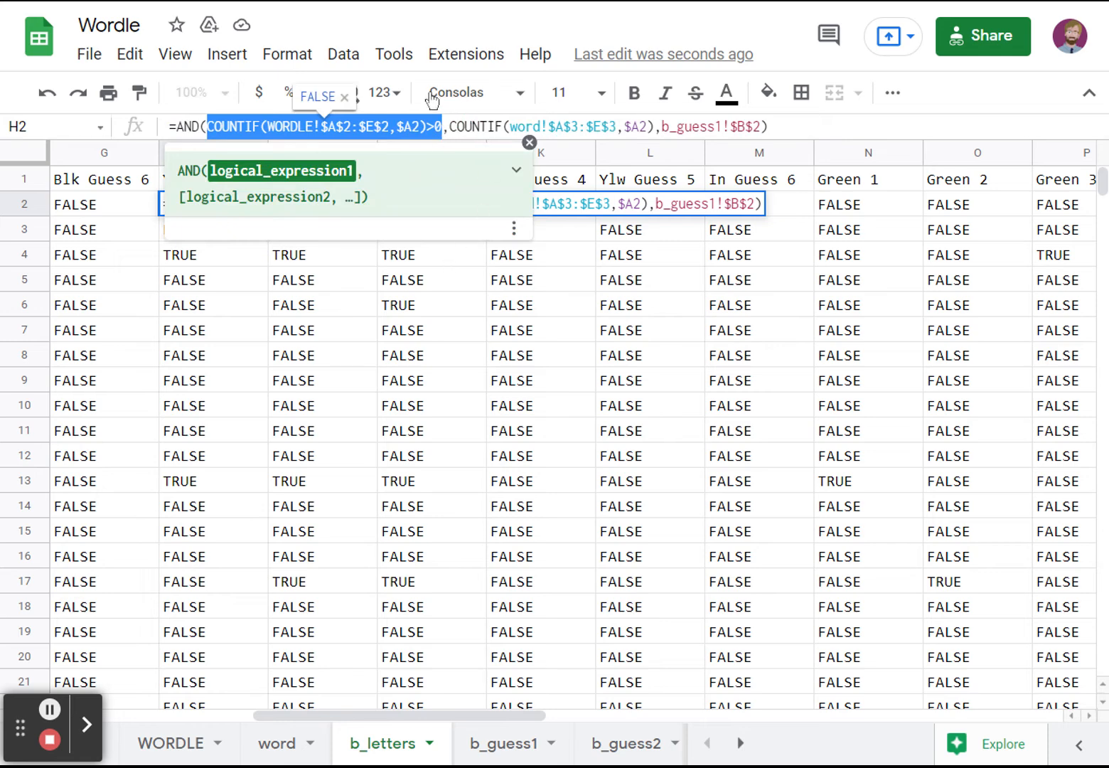
click(314, 127)
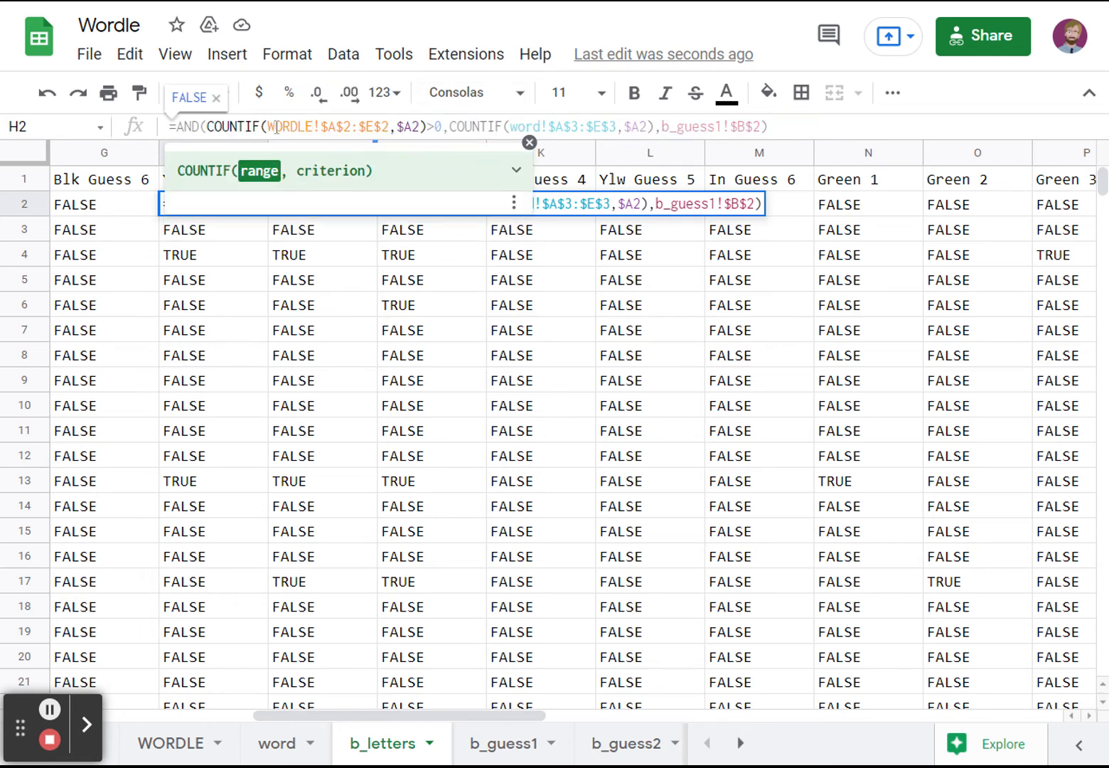
drag(268, 126, 418, 126)
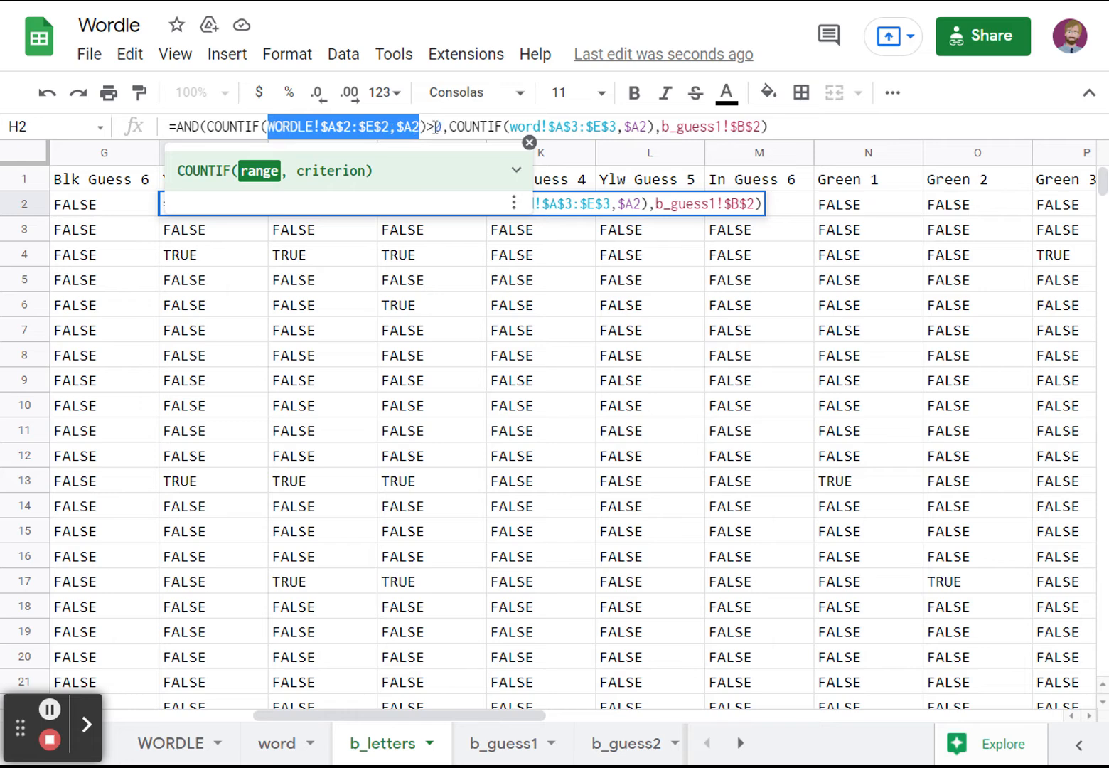
click(396, 129)
drag(391, 129, 271, 132)
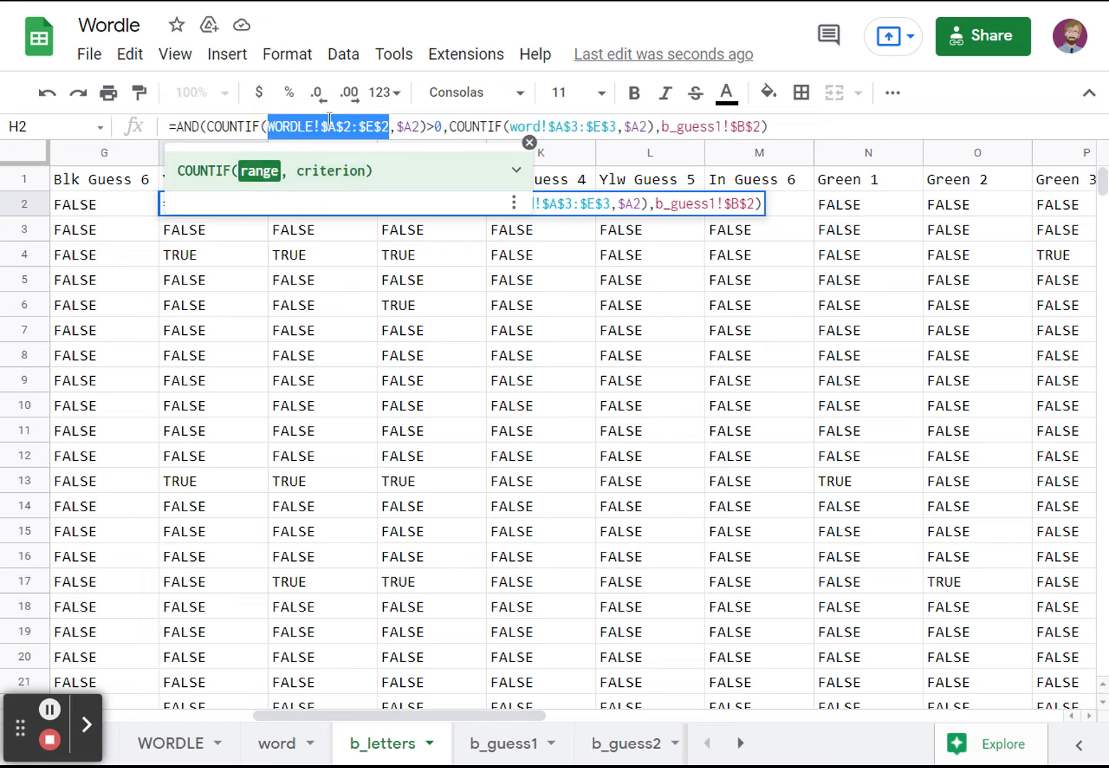
key(Escape)
click(530, 306)
- Compare the Ylw Guess 2 formula in I2 with the Ylw Guess 1 formulas in H2 and H4
click(321, 207)
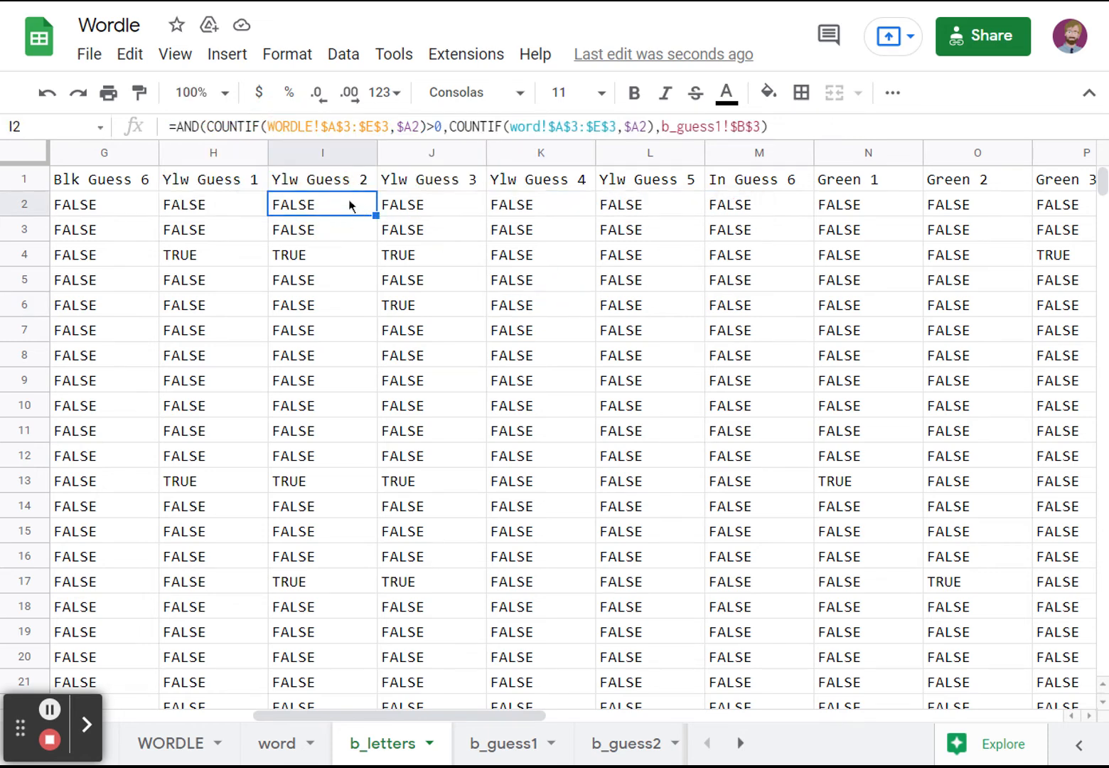
click(266, 202)
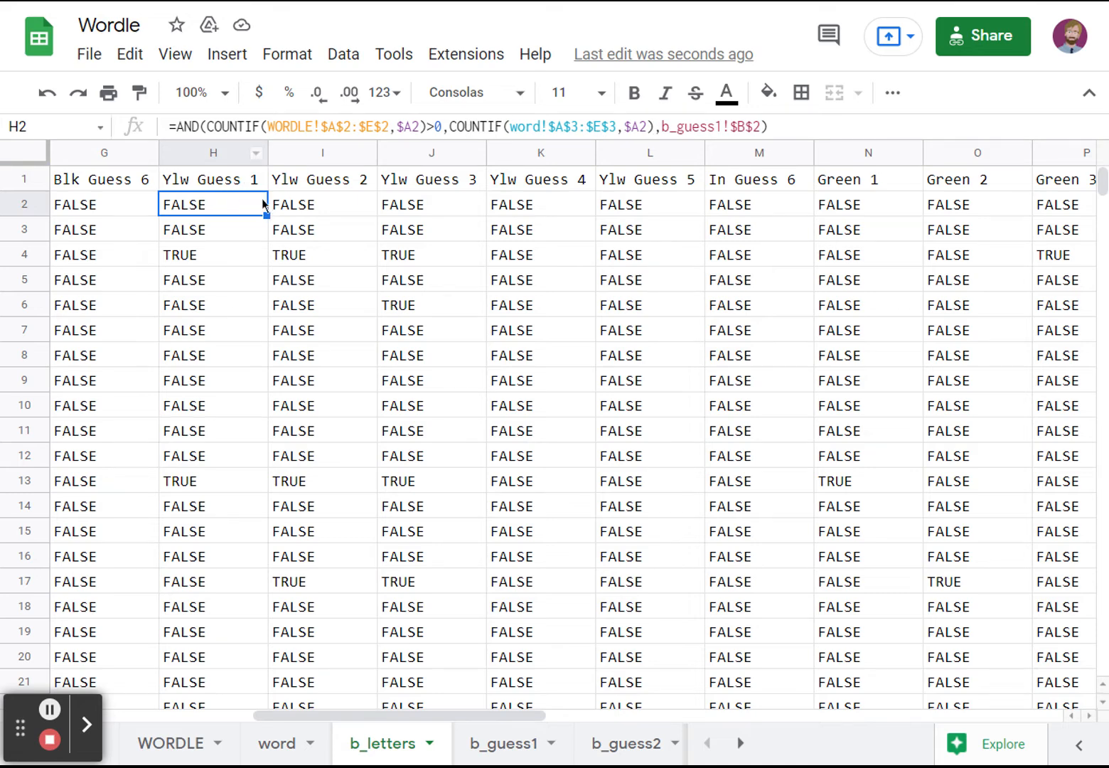
click(211, 257)
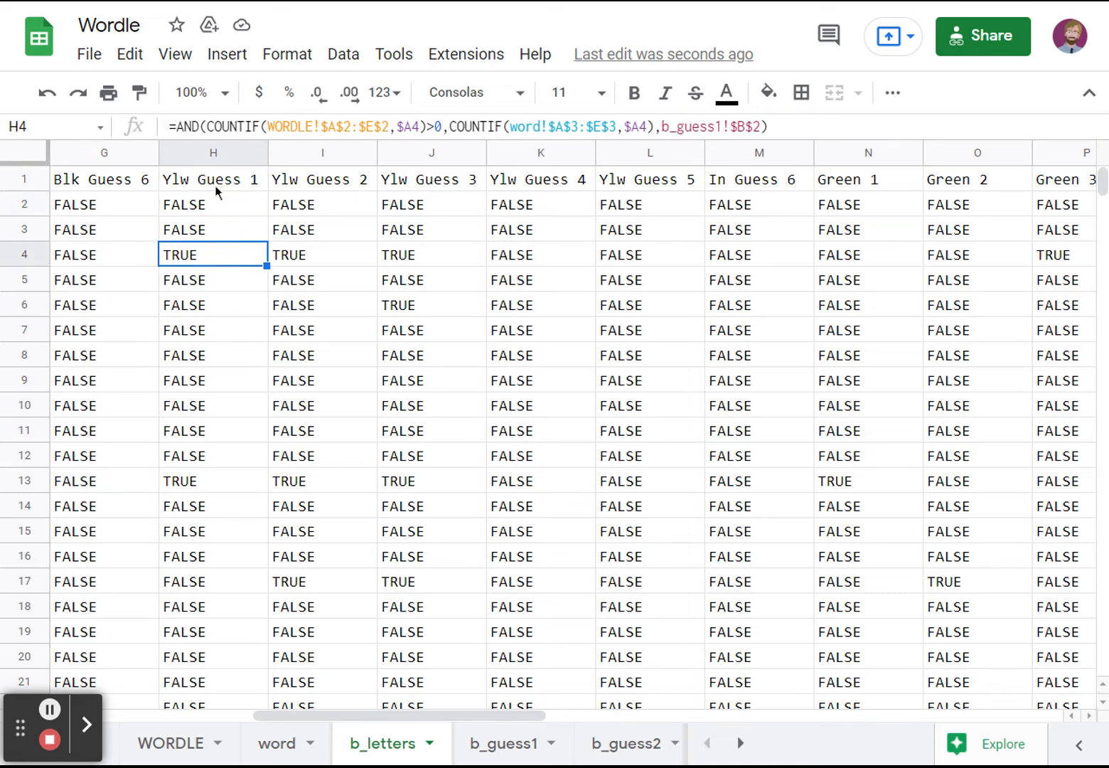
- Look along the row 4 formulas for the letter e across the Blk Guess columns
key(Left)
key(Left)
key(Left)
key(Left)
key(Left)
key(Left)
key(Left)
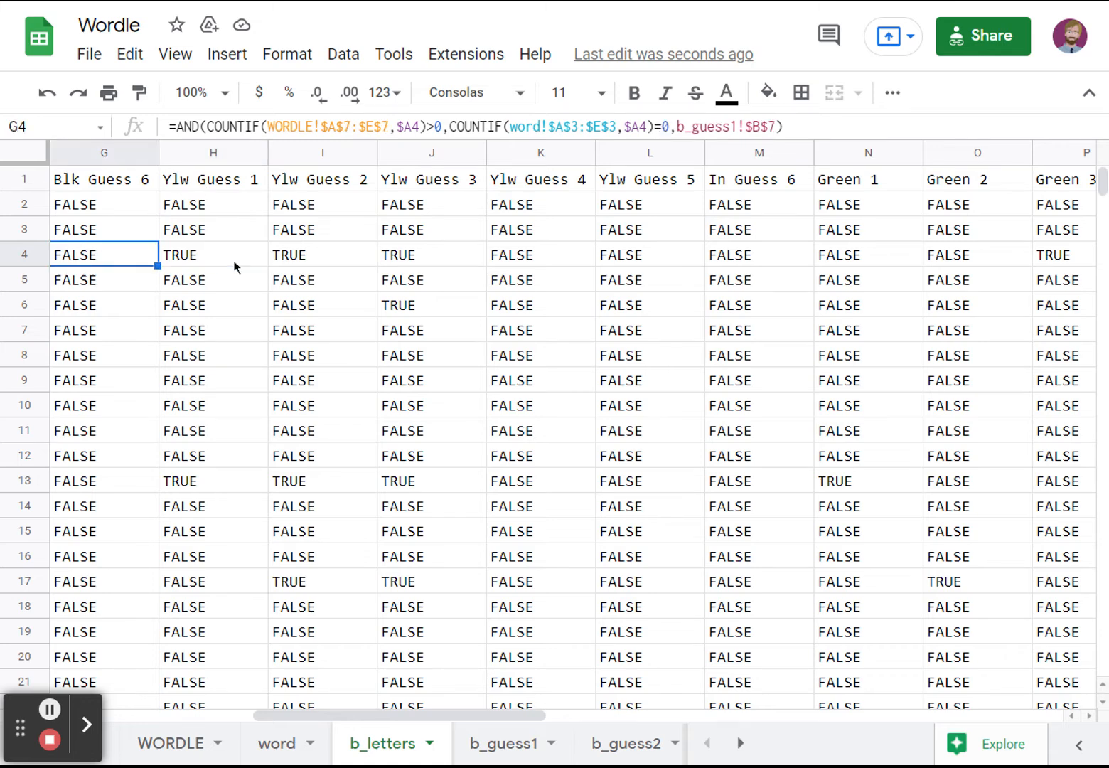
key(Right)
key(Right)
key(Right)
key(Right)
key(Right)
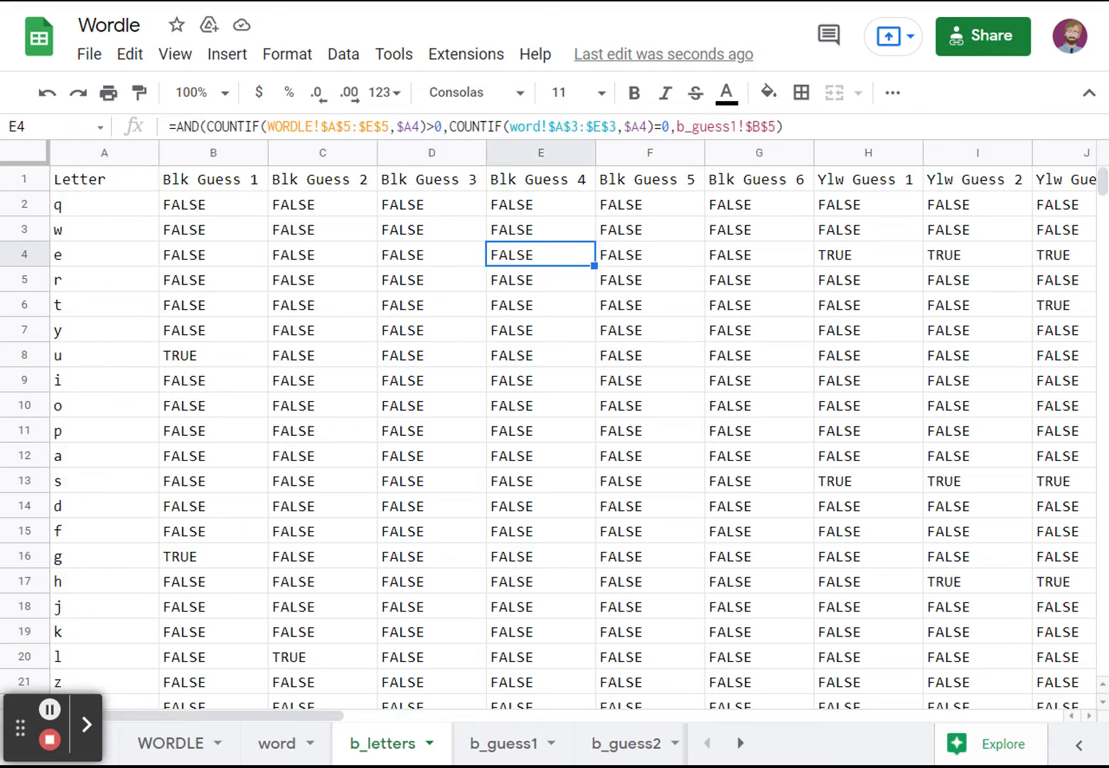
- Look through the row 4 formulas from the Blk Guess columns through Ylw Guess 1 to Ylw Guess 5
key(Left)
key(Left)
key(Right)
key(Right)
key(Right)
key(Right)
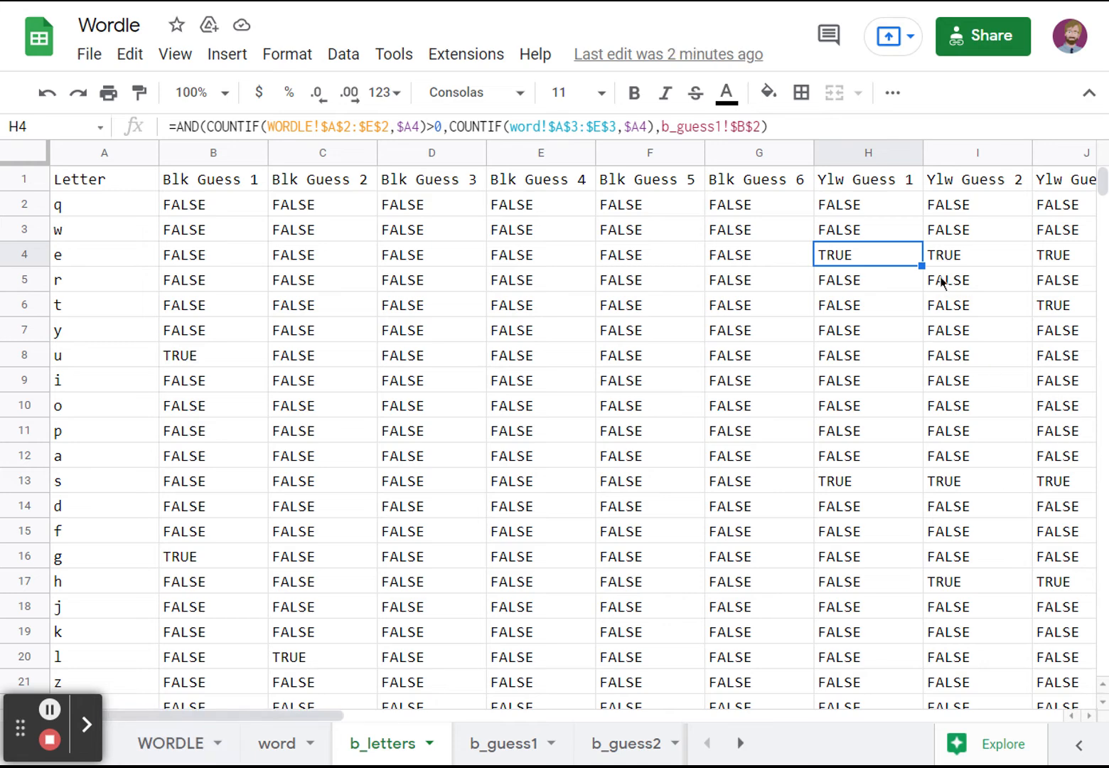
key(Right)
key(Right)
key(Right)
key(Right)
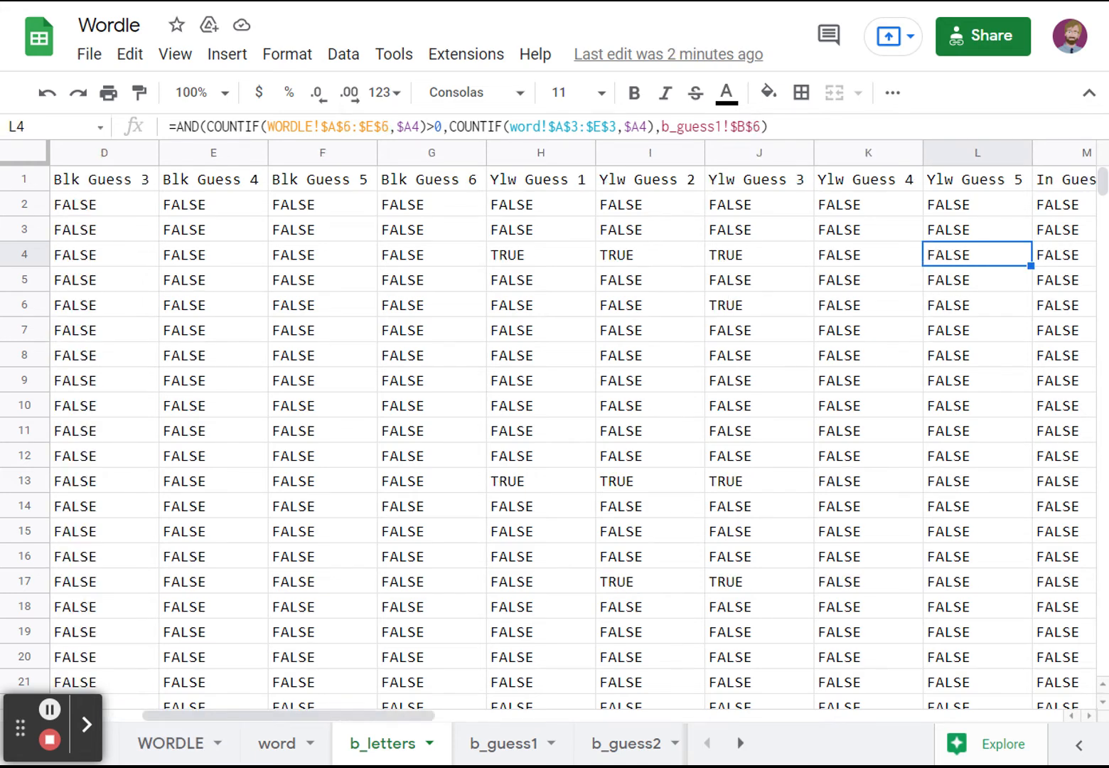
- Look beyond In Guess 6 at the row 4 formulas in the Green columns, returning to Green 1 in N4
key(Right)
key(Right)
key(Right)
key(Right)
key(Right)
key(Right)
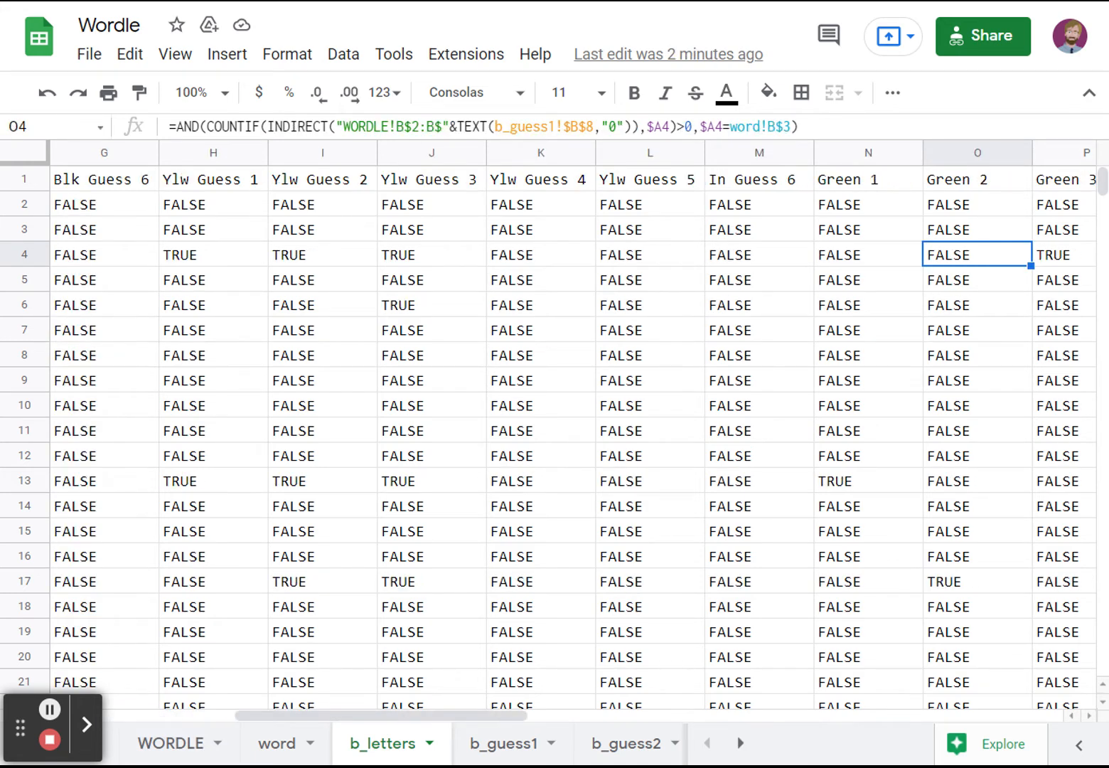
key(Left)
key(Left)
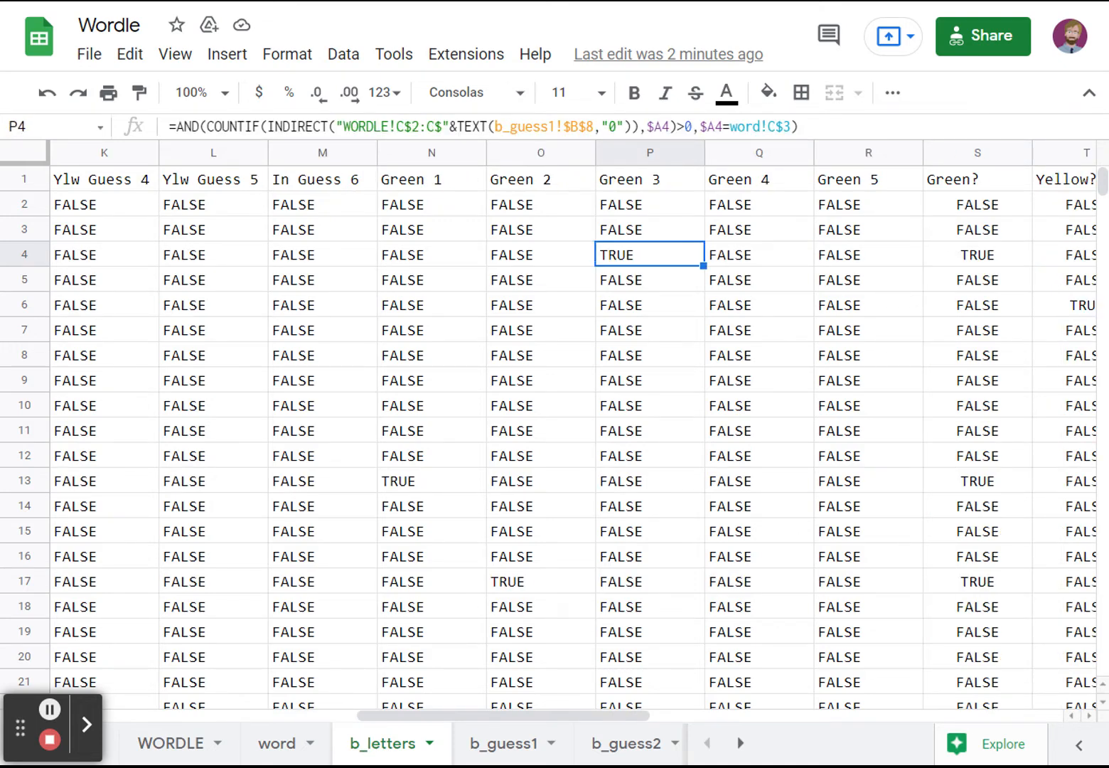
key(Left)
key(Left)
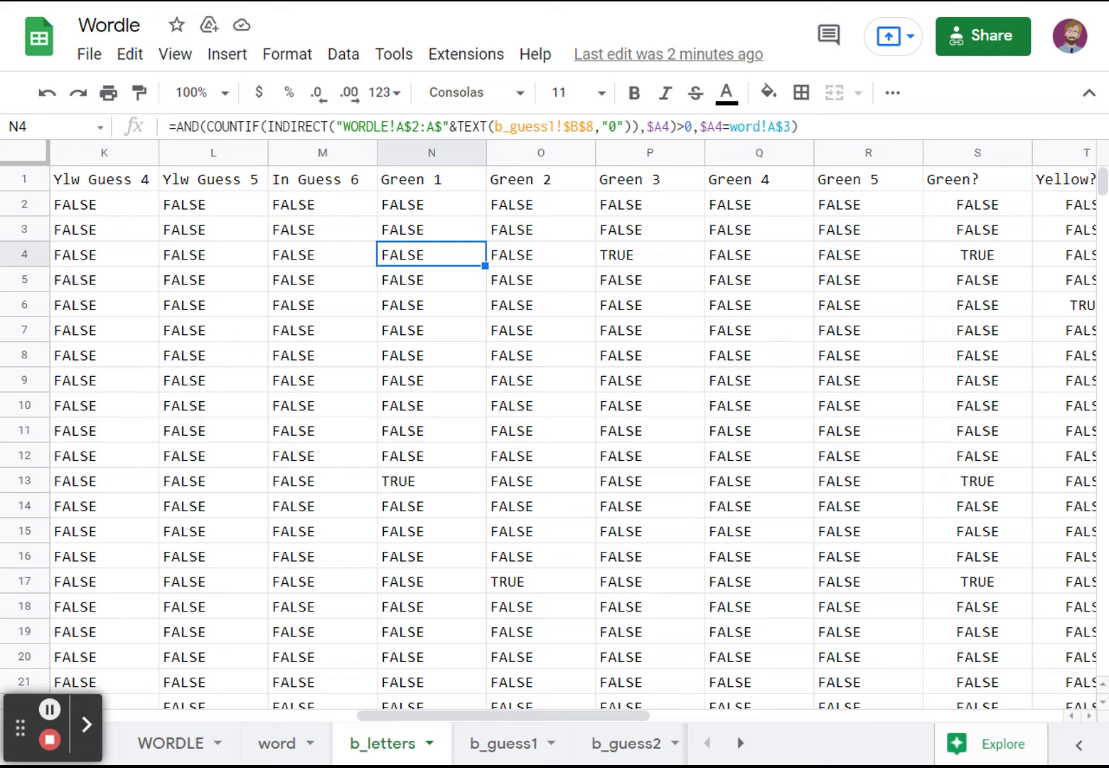
- Compare the INDIRECT column ranges and matched word letters in the Green 1 to Green 4 formulas in N4:Q4
key(Right)
key(Left)
key(Right)
key(Right)
key(Right)
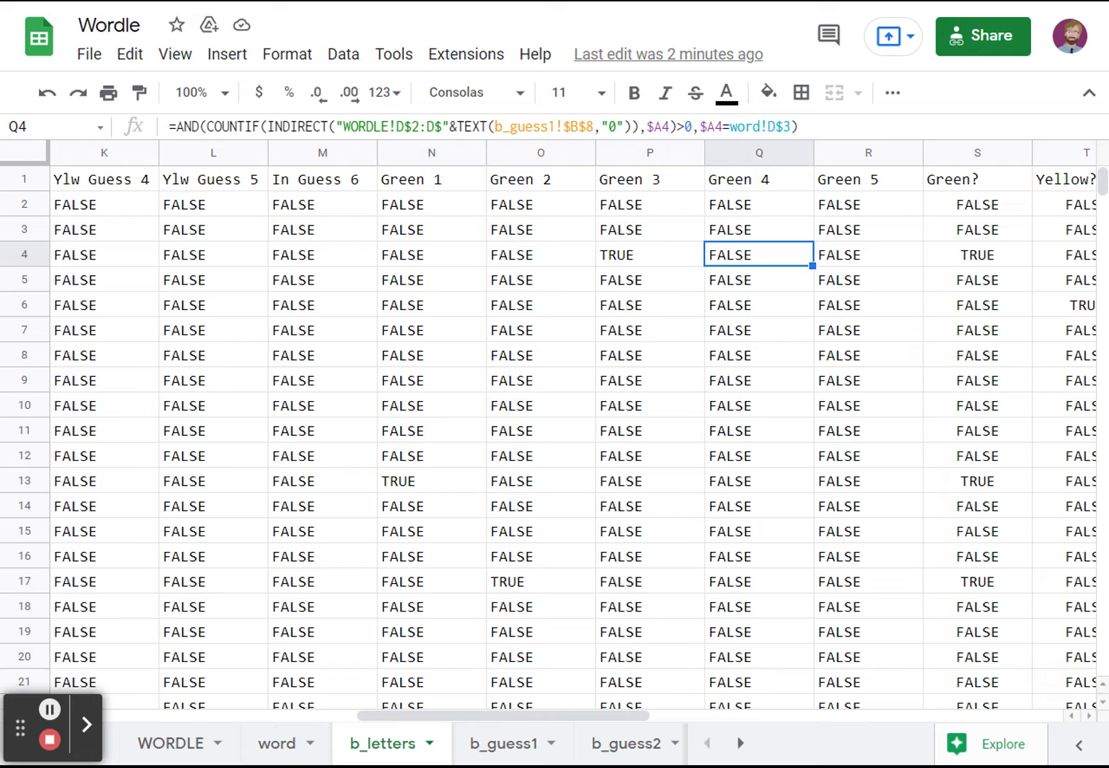
key(Left)
key(Left)
key(Left)
key(Right)
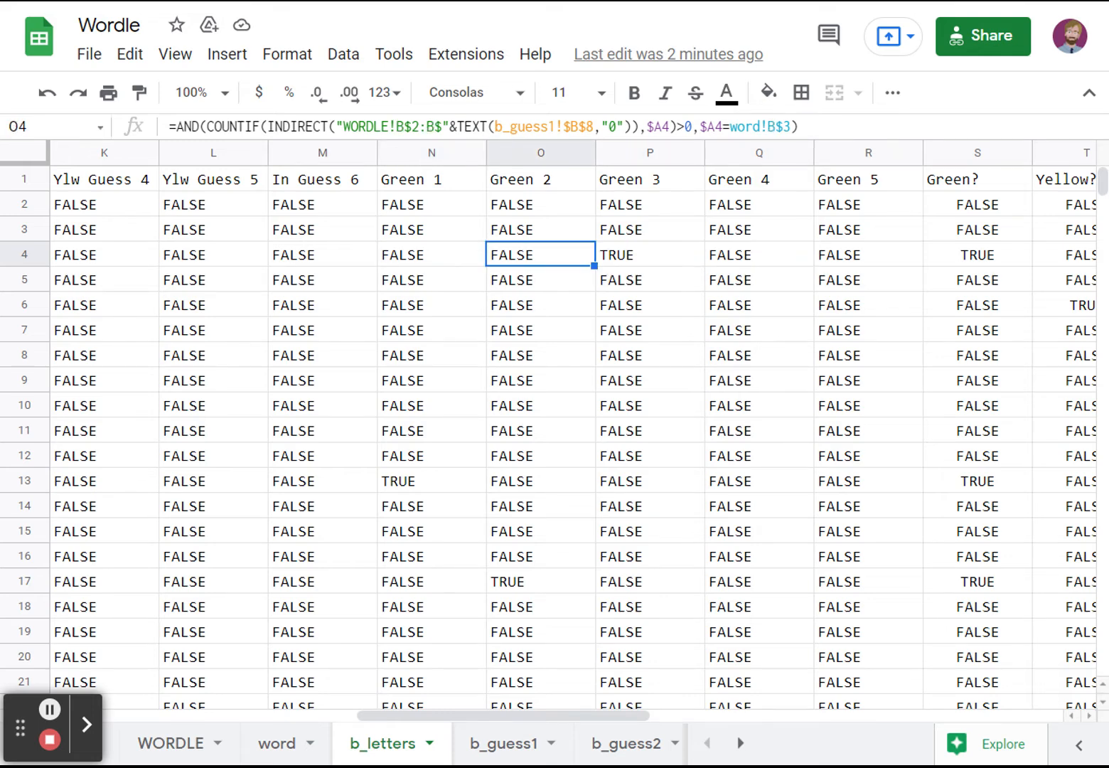
key(Right)
- On the WORDLE sheet, highlight the second and third letter columns of the guesses, B2:B7 and C2:C7
click(178, 744)
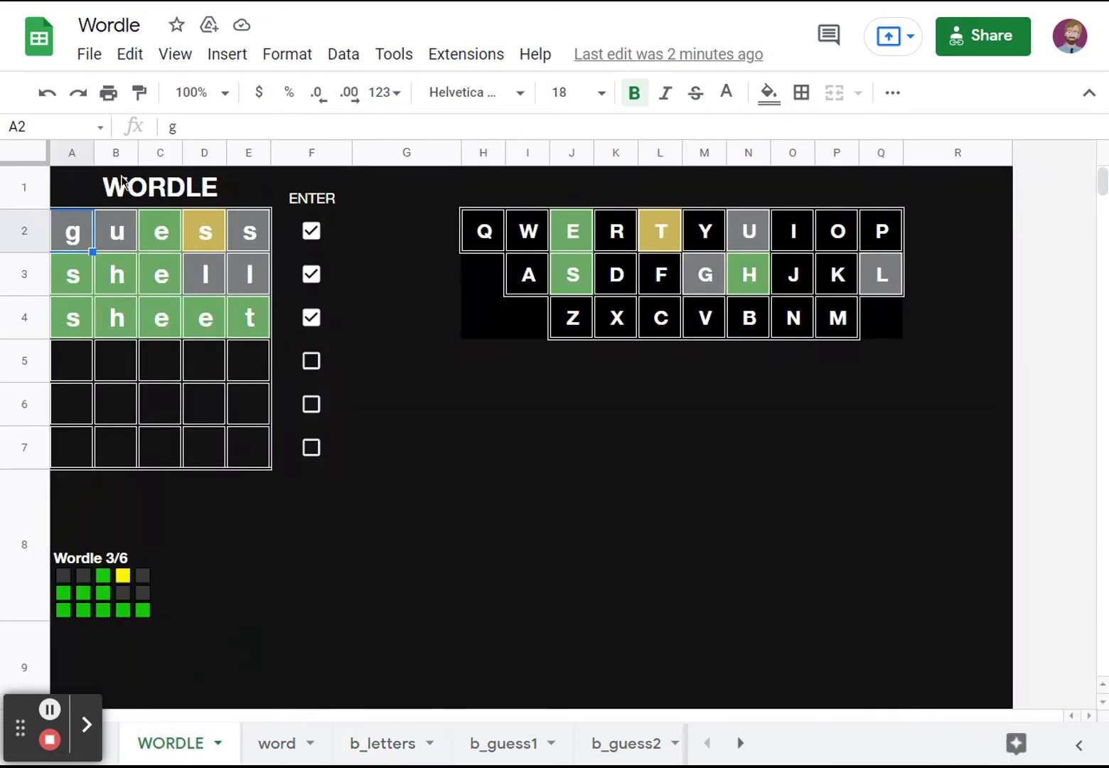
drag(121, 182, 124, 379)
click(124, 379)
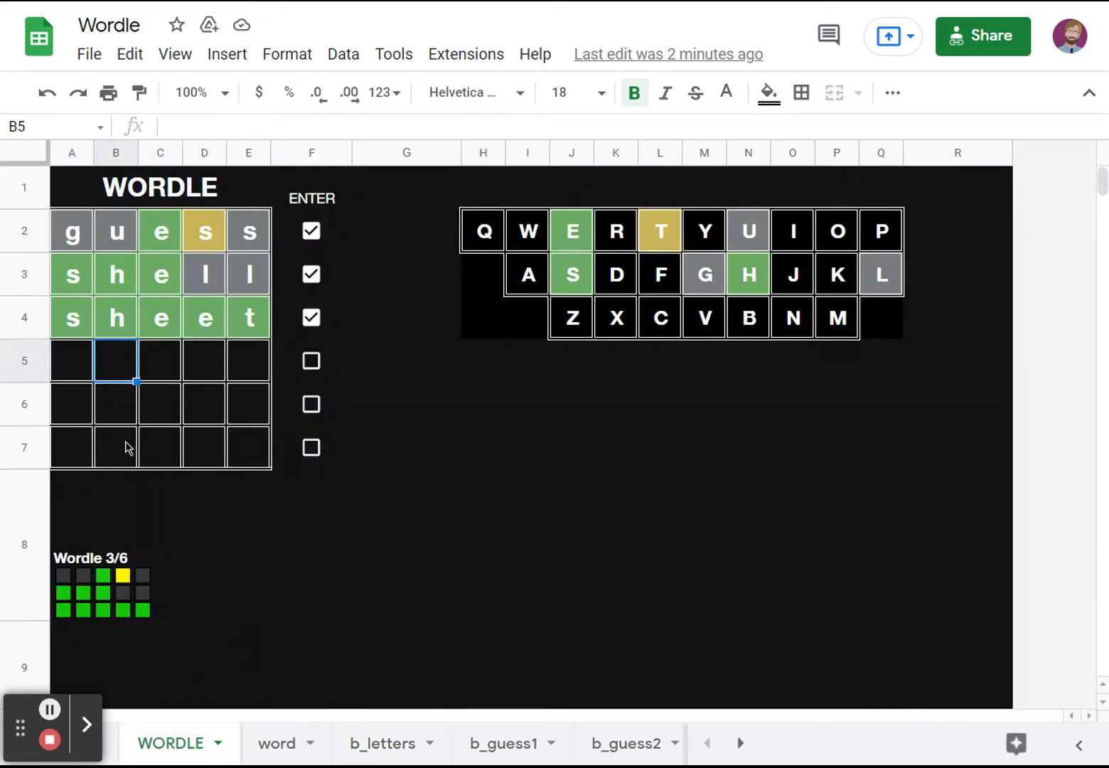
drag(127, 446, 128, 231)
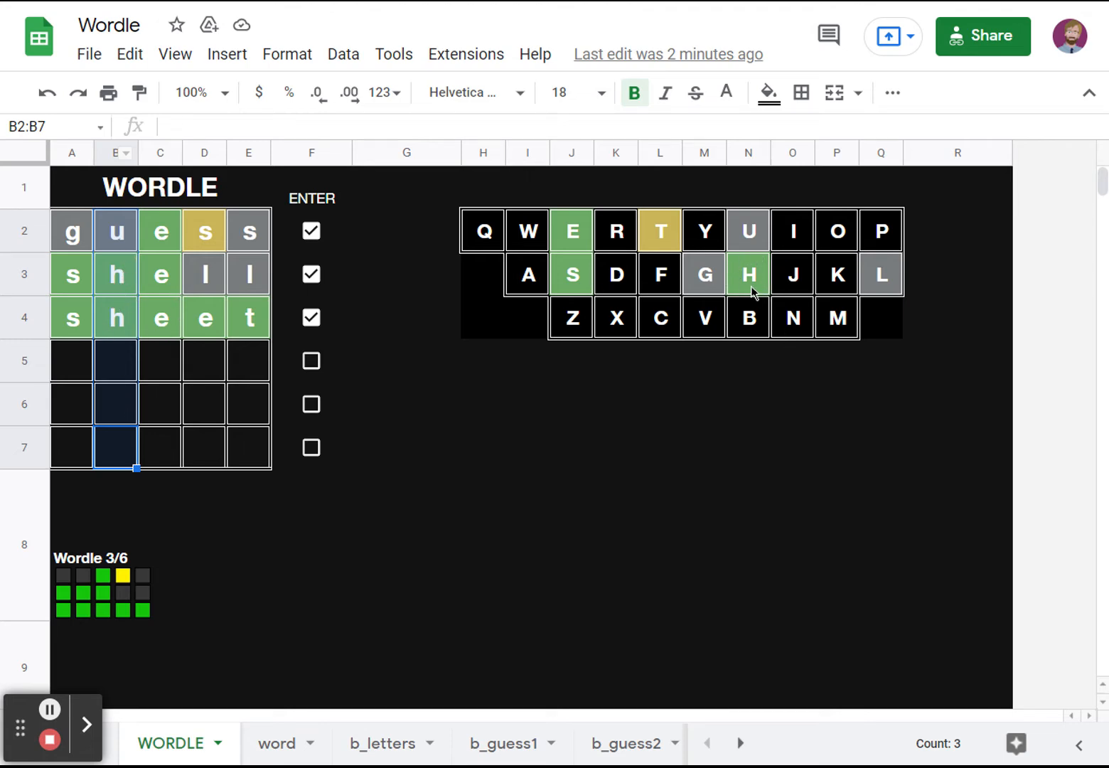
click(173, 332)
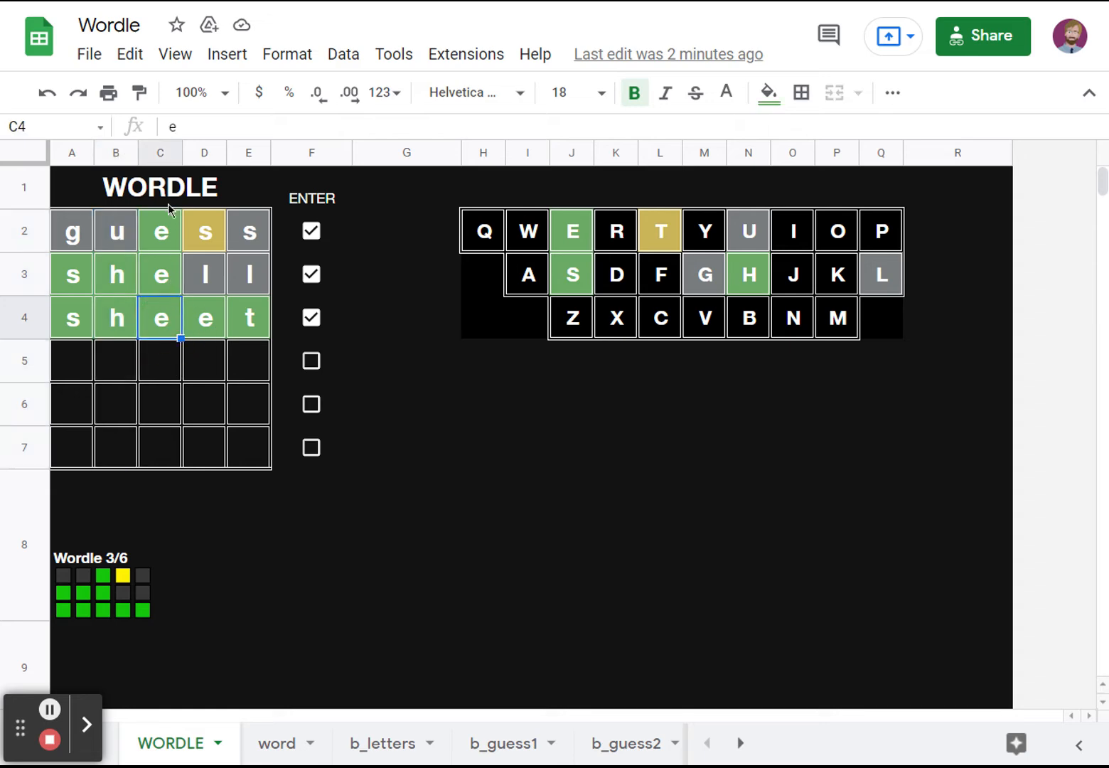
click(169, 242)
shift+click(171, 446)
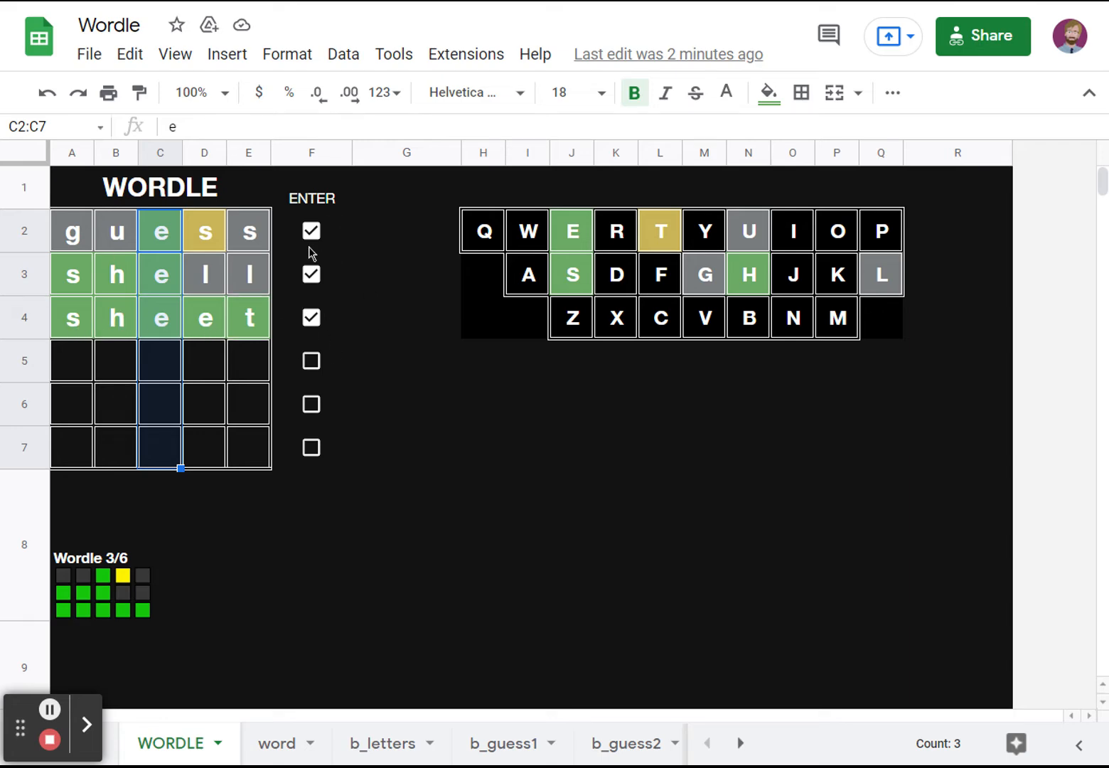
- On the b_letters sheet, inspect the Green? formulas in S2 and S4 and glance at Yellow? in T2
click(405, 747)
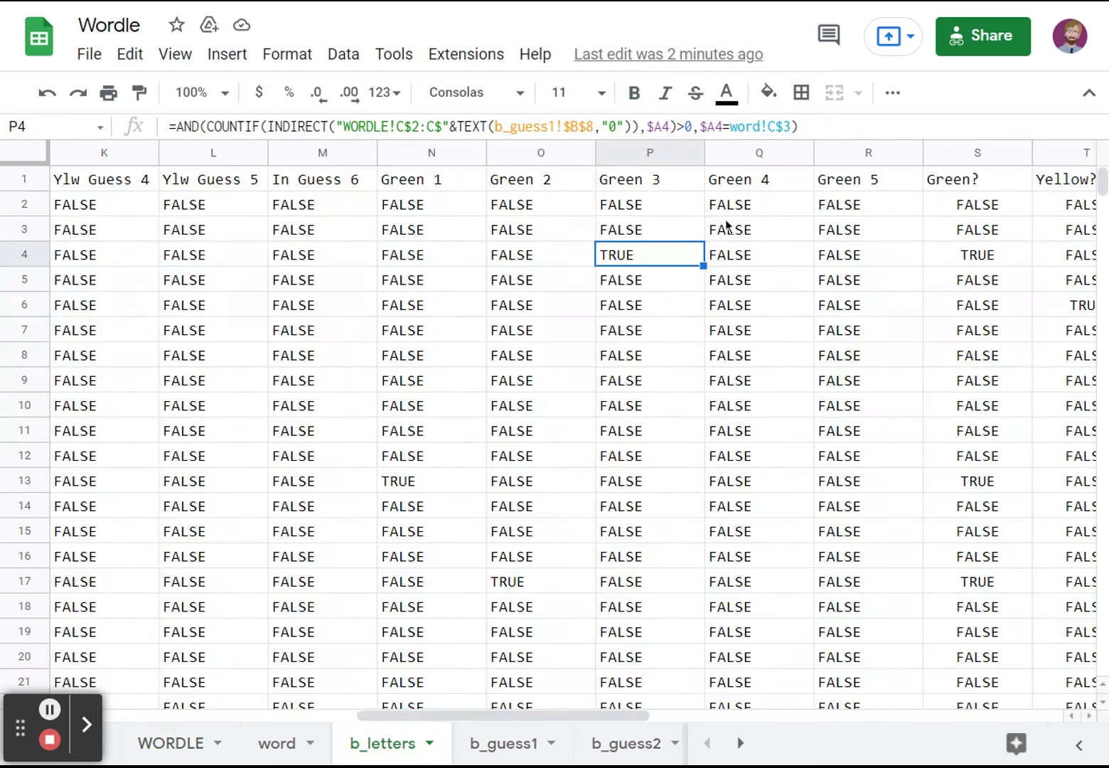
click(864, 212)
key(Right)
key(Right)
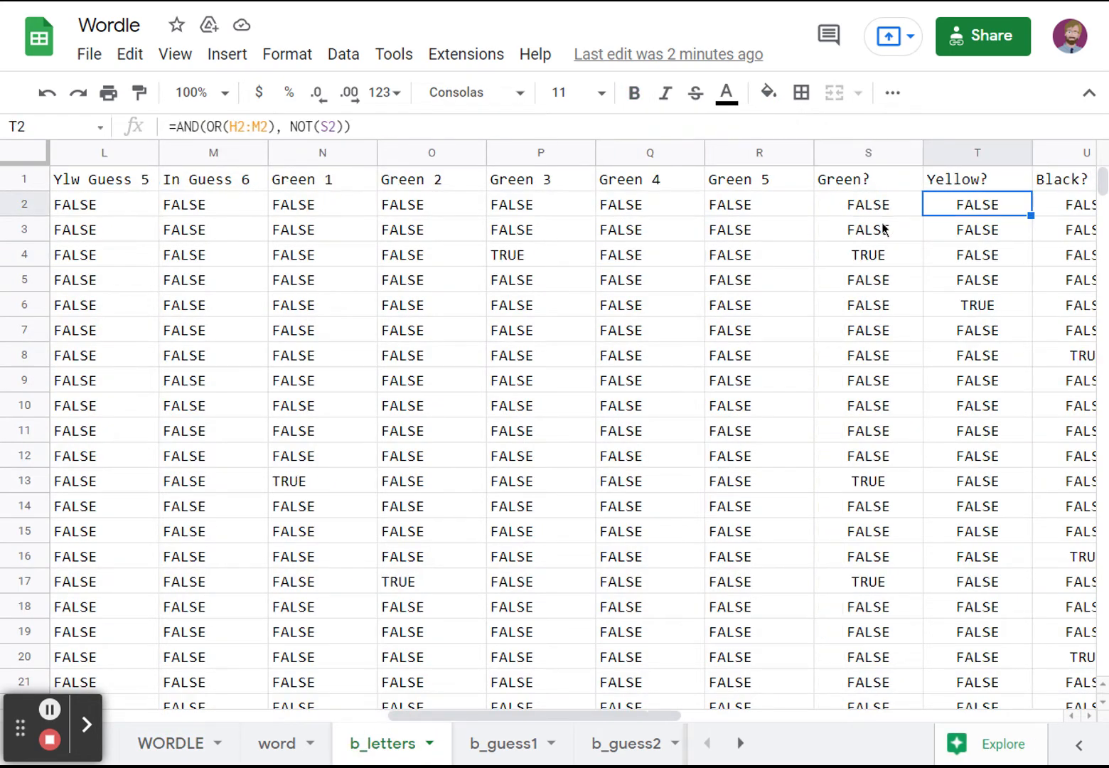
key(Left)
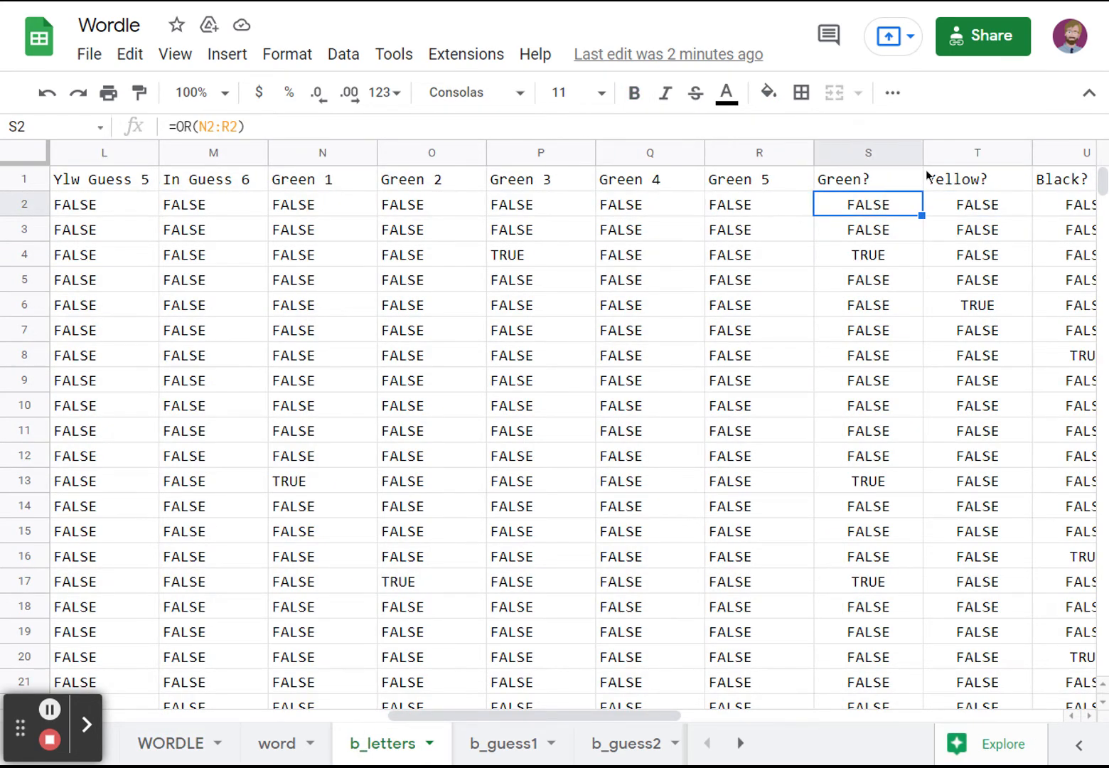
click(867, 279)
click(871, 258)
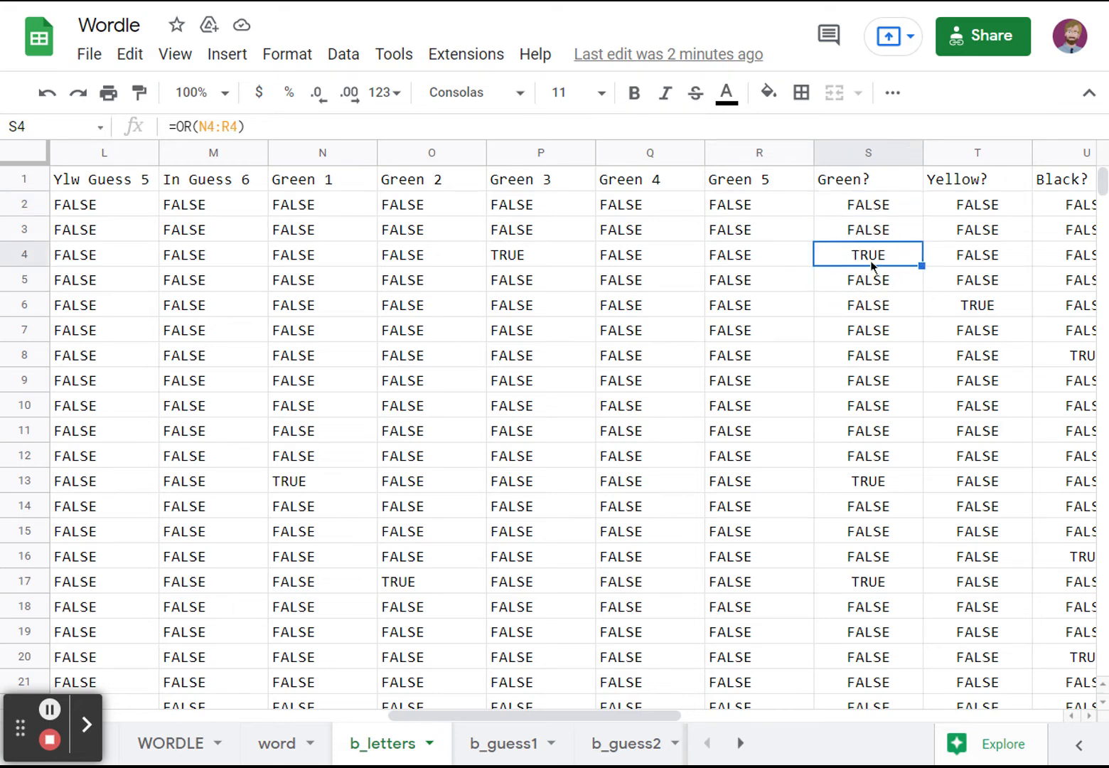
- Inspect the Yellow? formula in T4 and the Black? formula in U4
key(Home)
key(ctrl+Right)
key(Left)
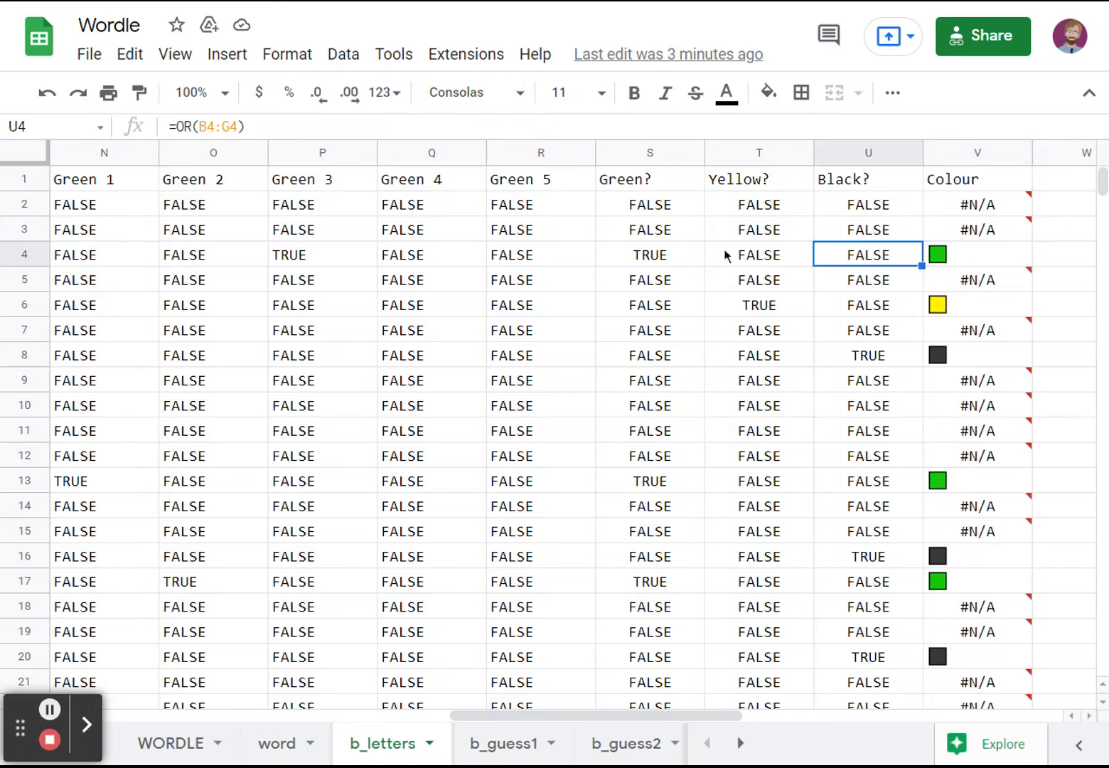
key(Left)
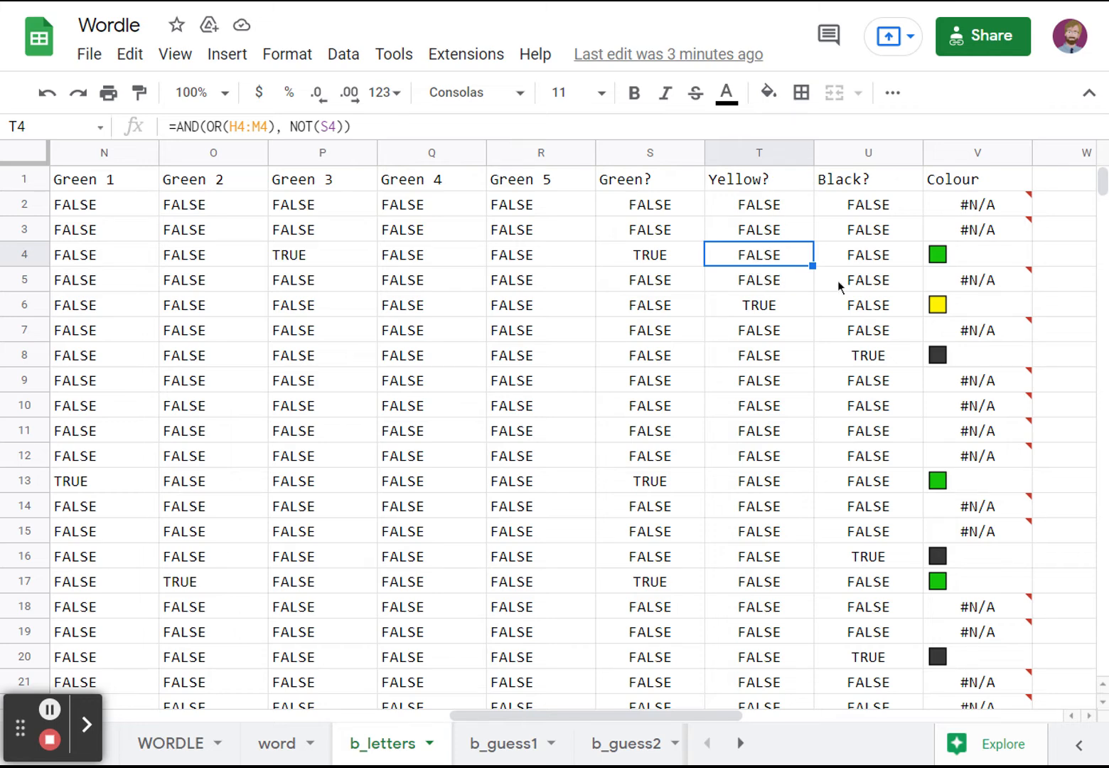
click(870, 263)
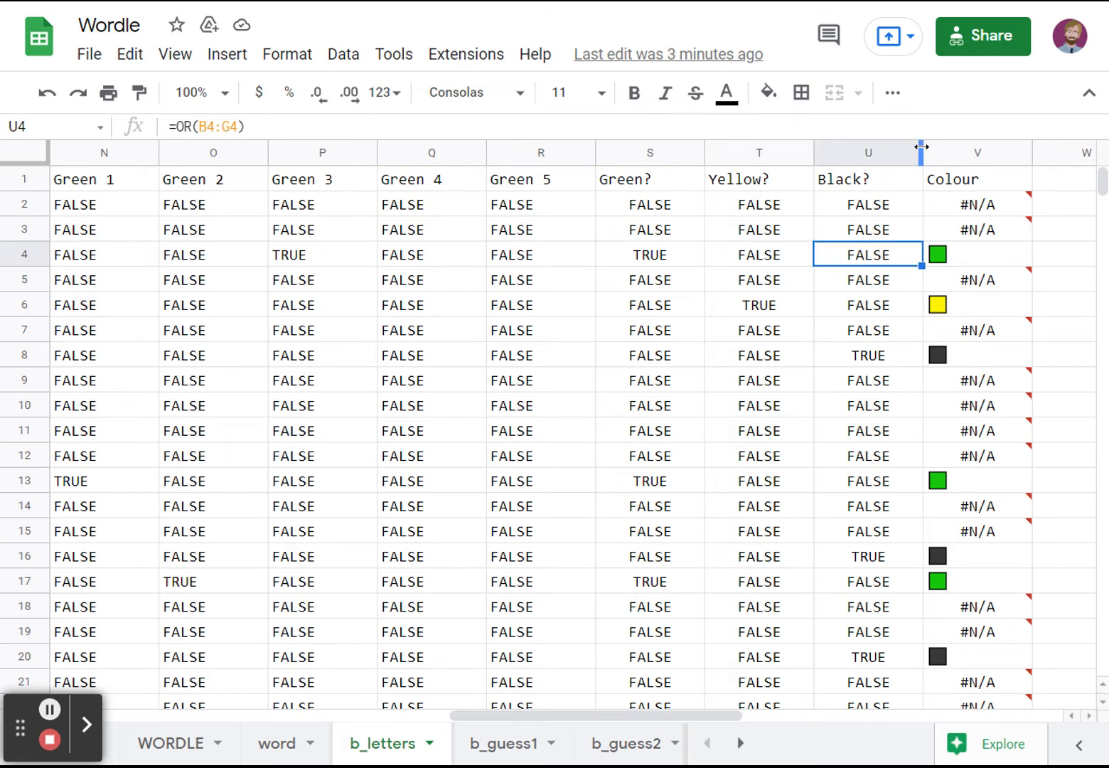
- Examine the Colour column's IFS formulas in V2, V4 and V8 and look over the rest of the column
click(1001, 205)
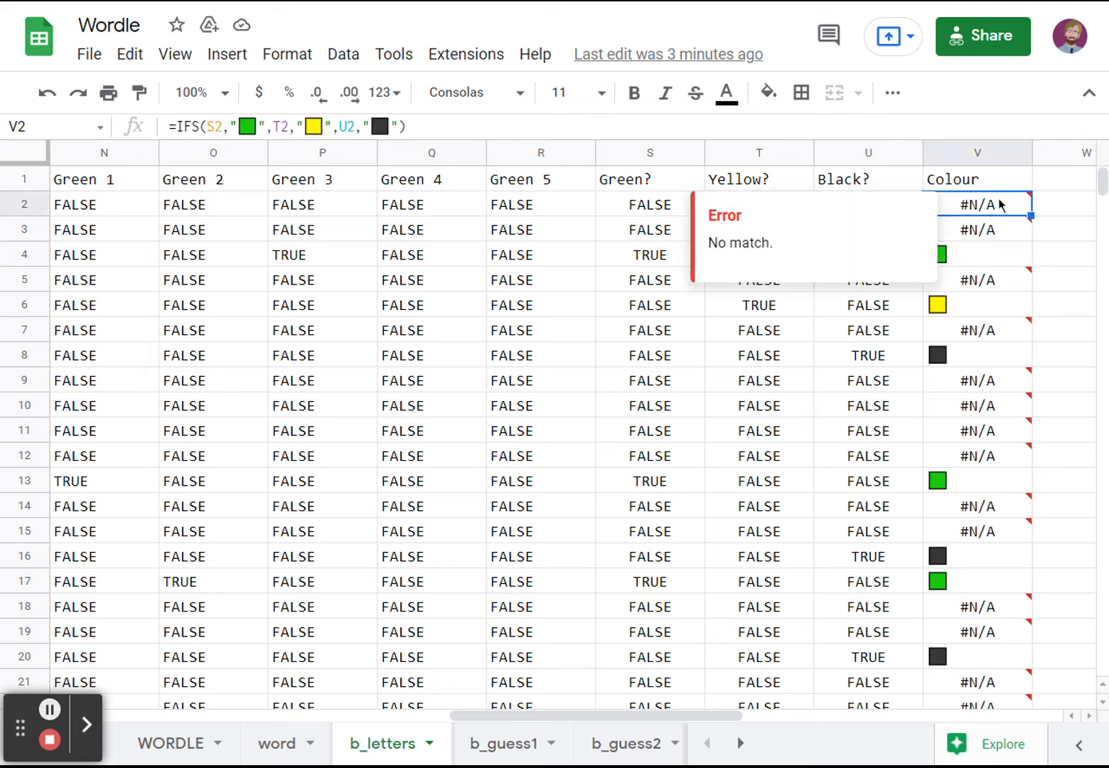
click(1019, 310)
click(1017, 213)
click(992, 229)
click(1001, 257)
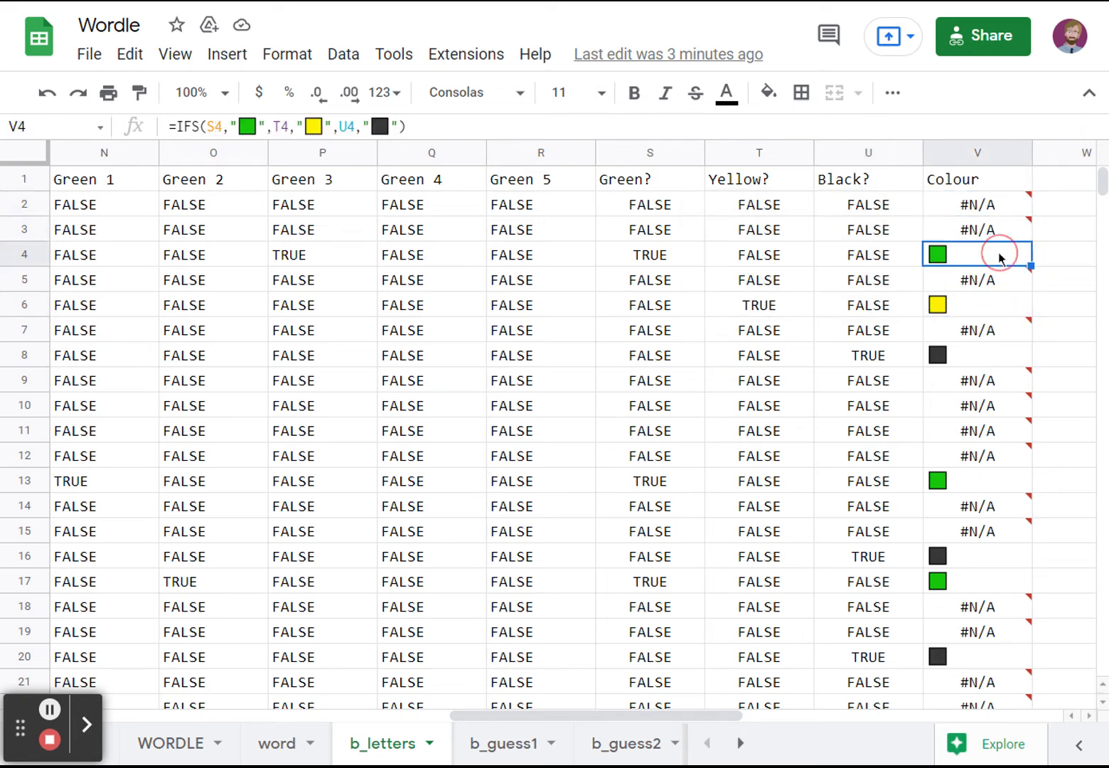
click(1000, 298)
click(979, 364)
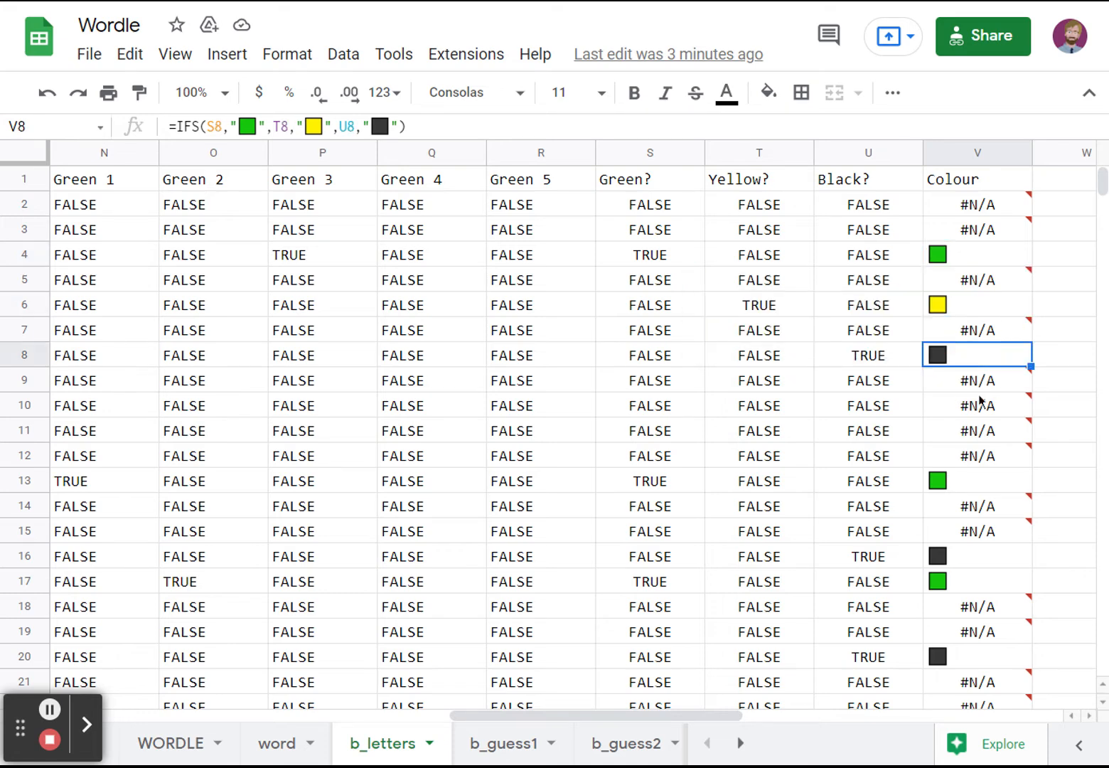
scroll(985, 448, down, 3)
scroll(991, 453, up, 1)
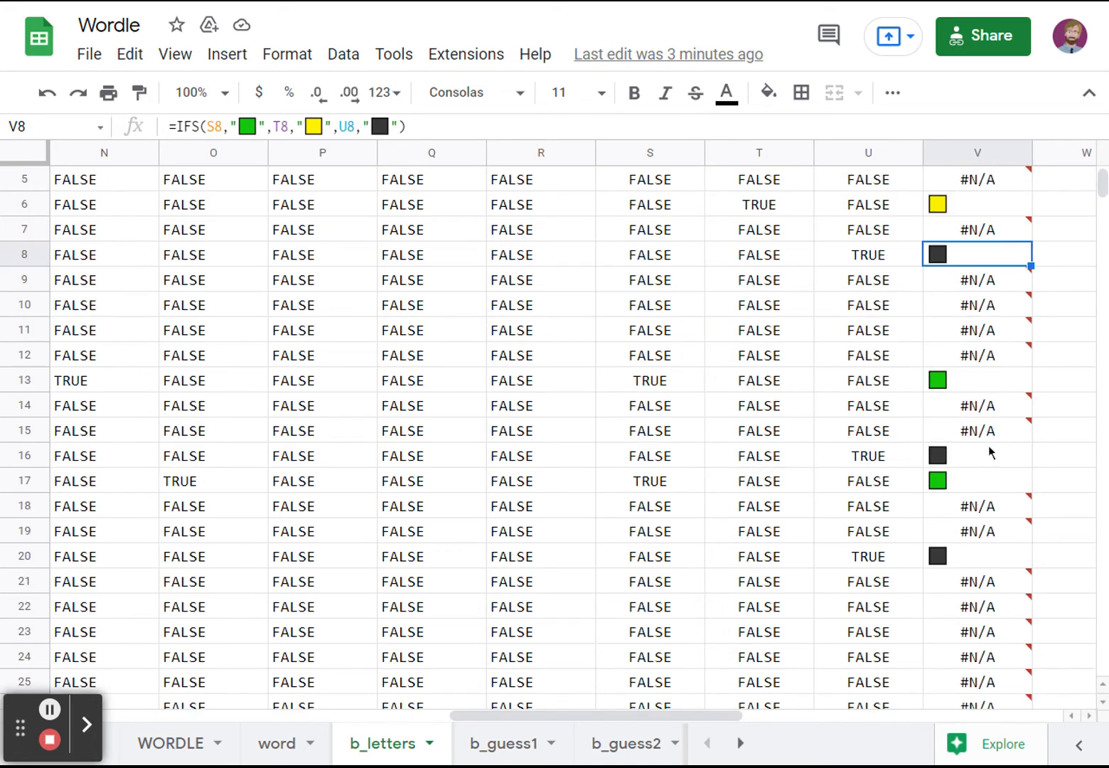
scroll(989, 454, down, 2)
scroll(984, 460, up, 3)
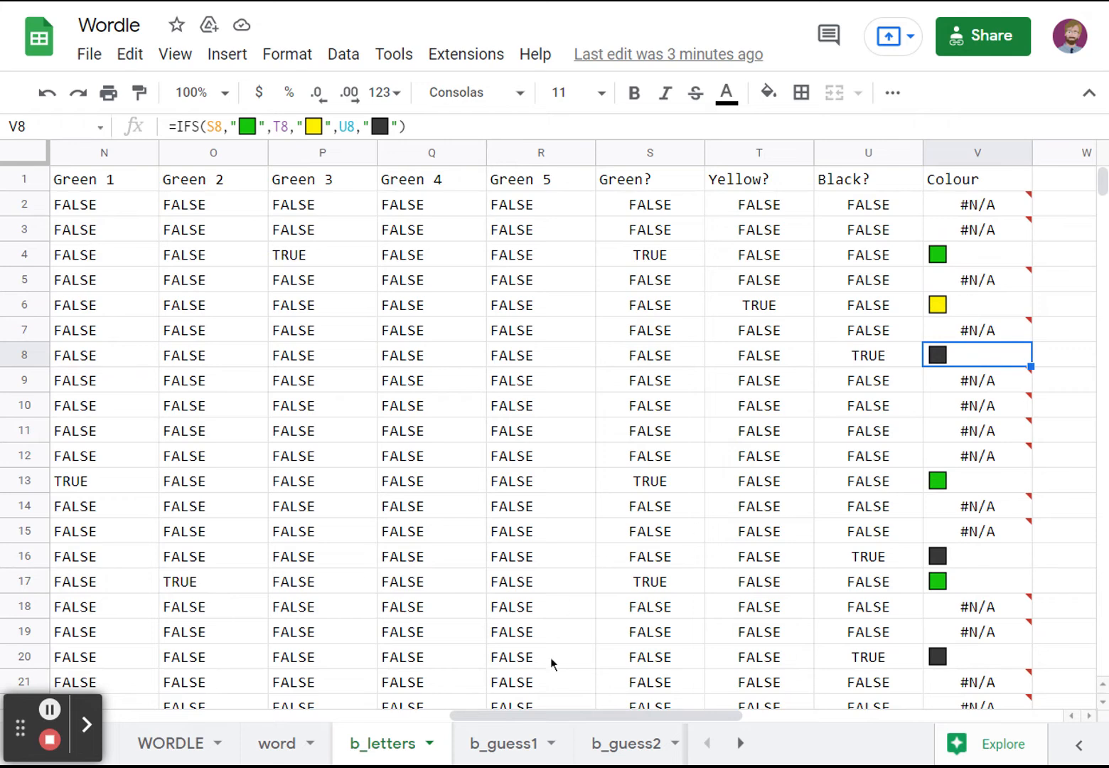
- Glance at the b_guess1 sheet and return to the guess grid on the WORDLE sheet, selecting D7
click(501, 744)
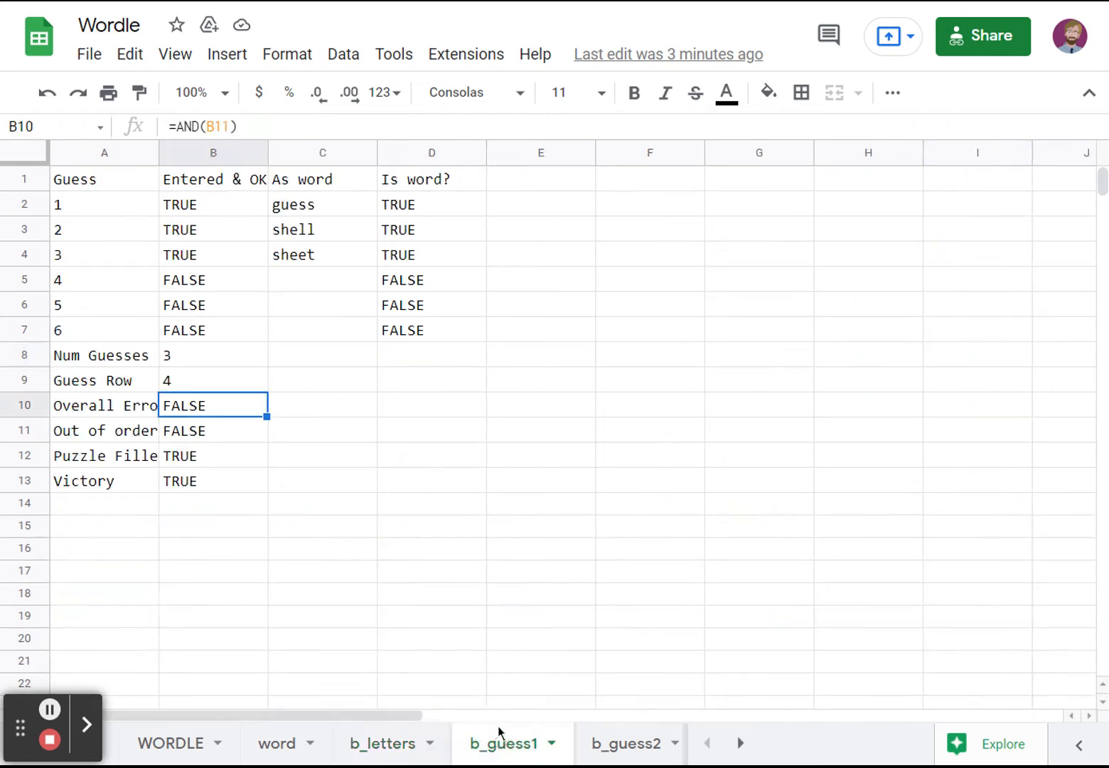
click(171, 743)
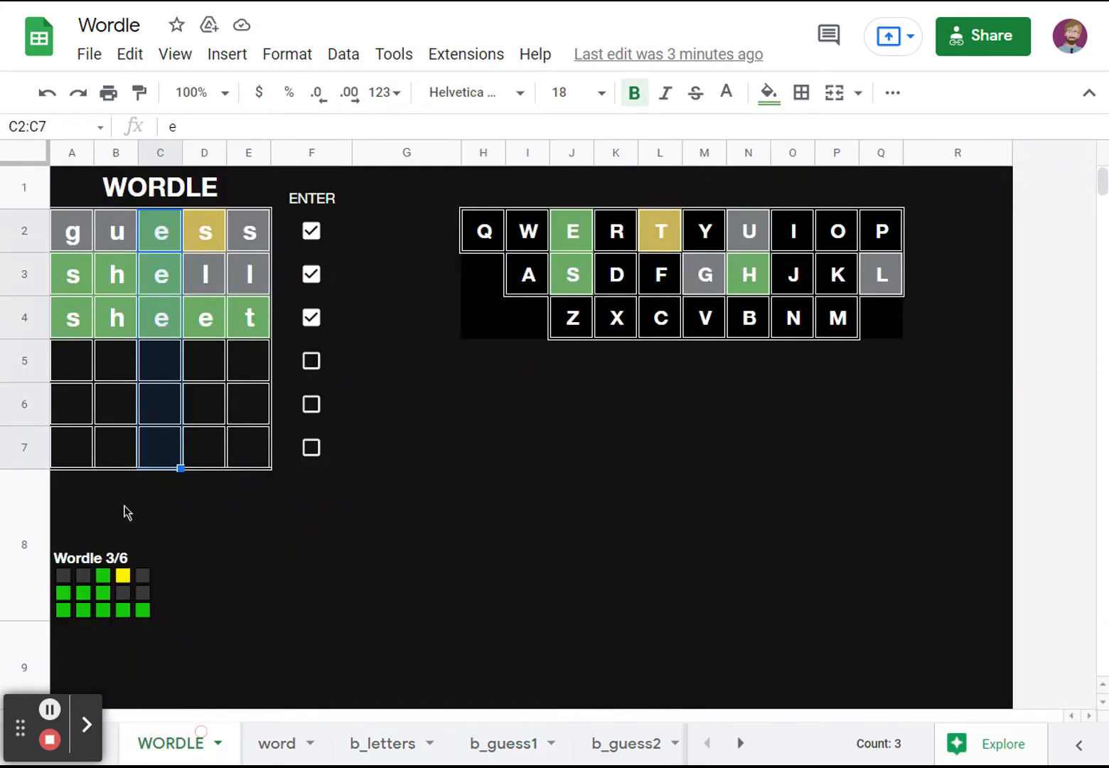
click(200, 445)
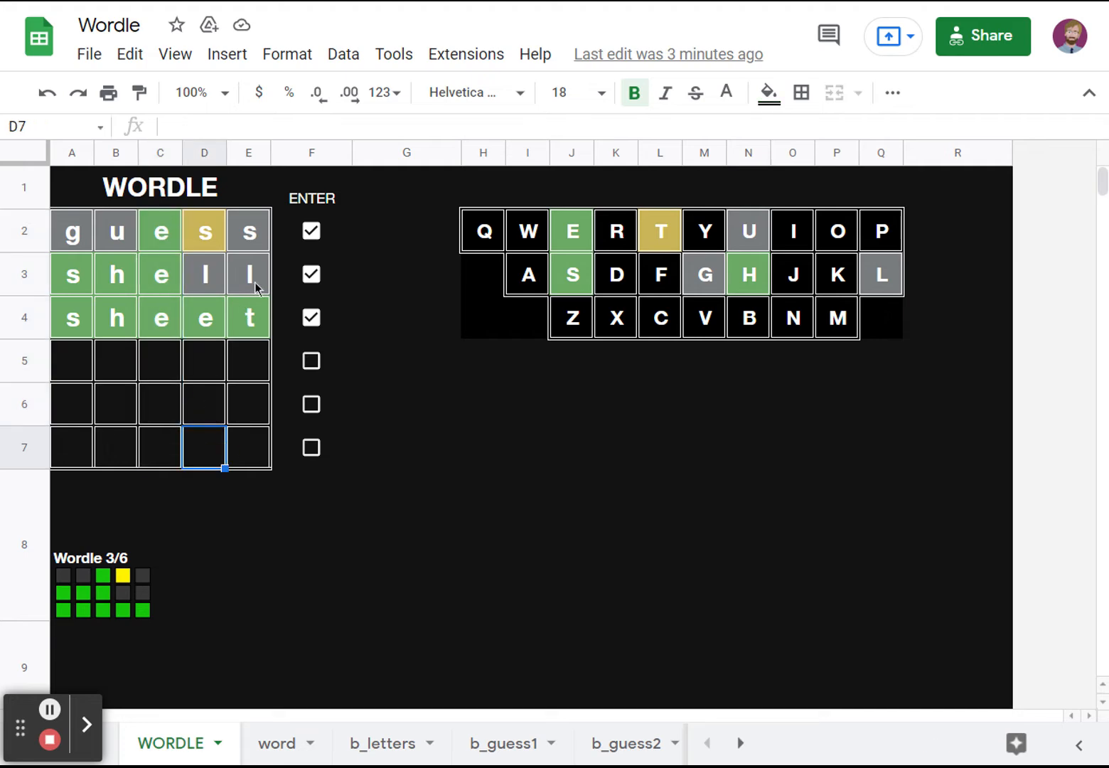
- On the b_guess1 sheet, highlight the guess numbers and the Entered & OK values for the six guesses
click(509, 755)
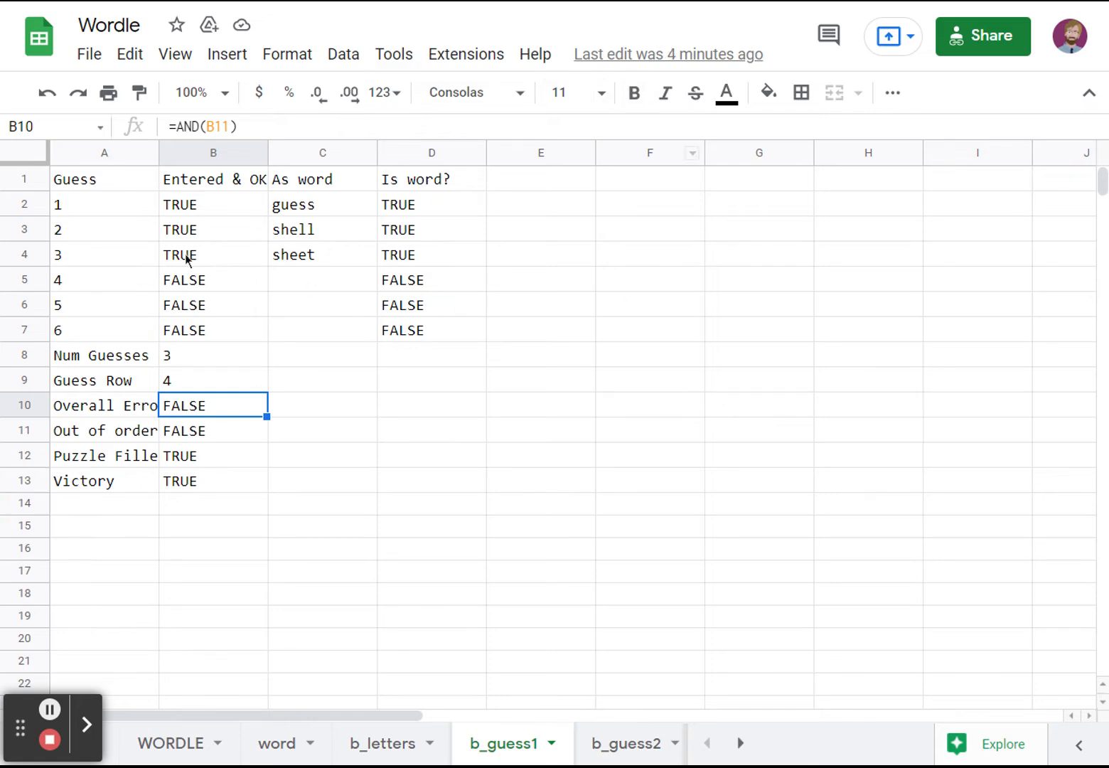
click(142, 211)
drag(138, 187, 128, 329)
click(249, 183)
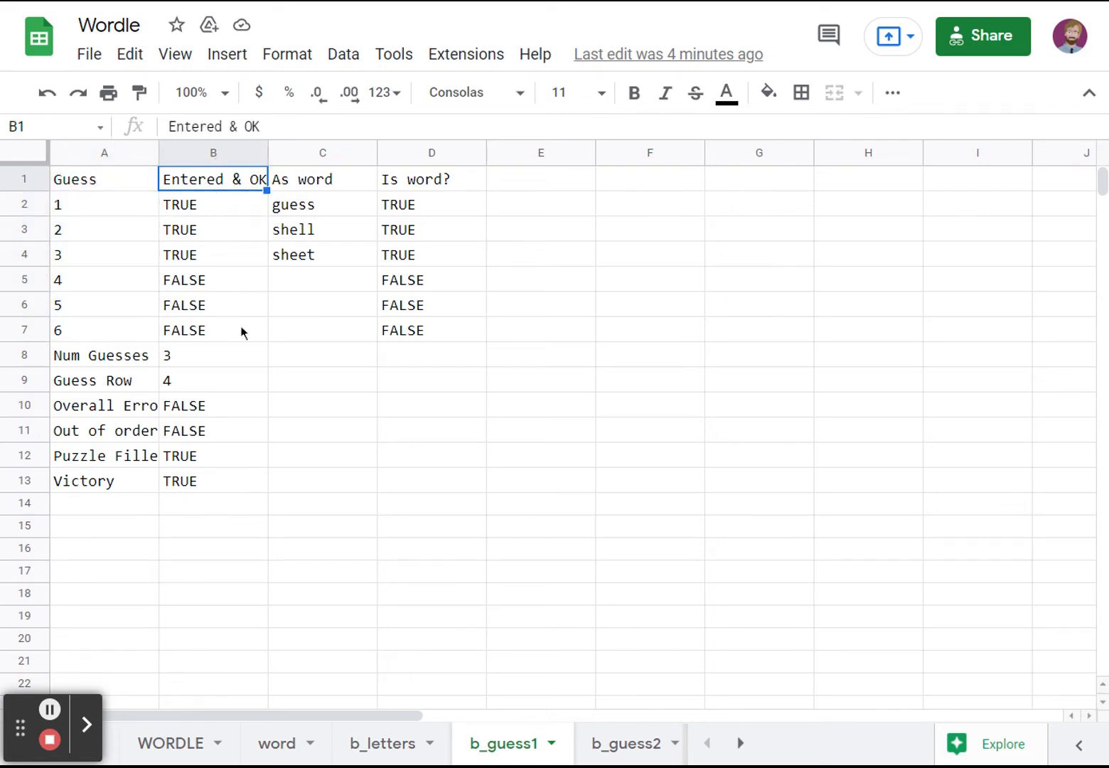
drag(242, 332, 247, 198)
- Inspect the As word formula in C2 and the Is word? formulas in D2, D4, D6 and D5
click(325, 203)
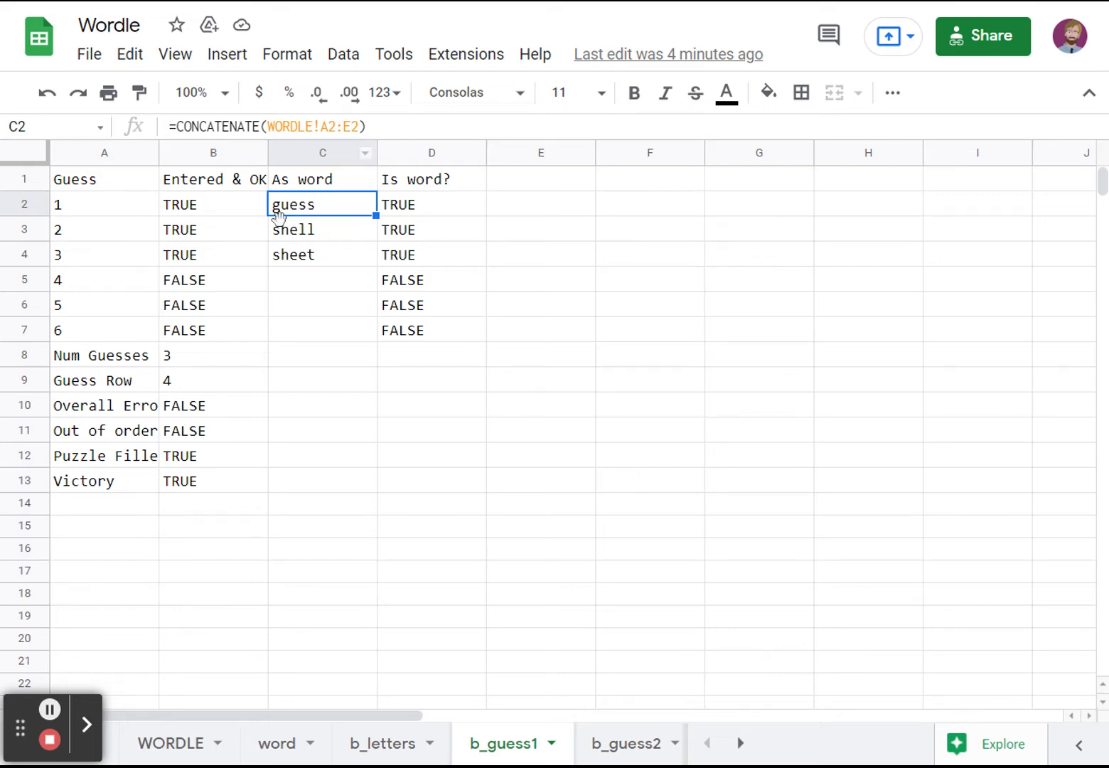
click(428, 209)
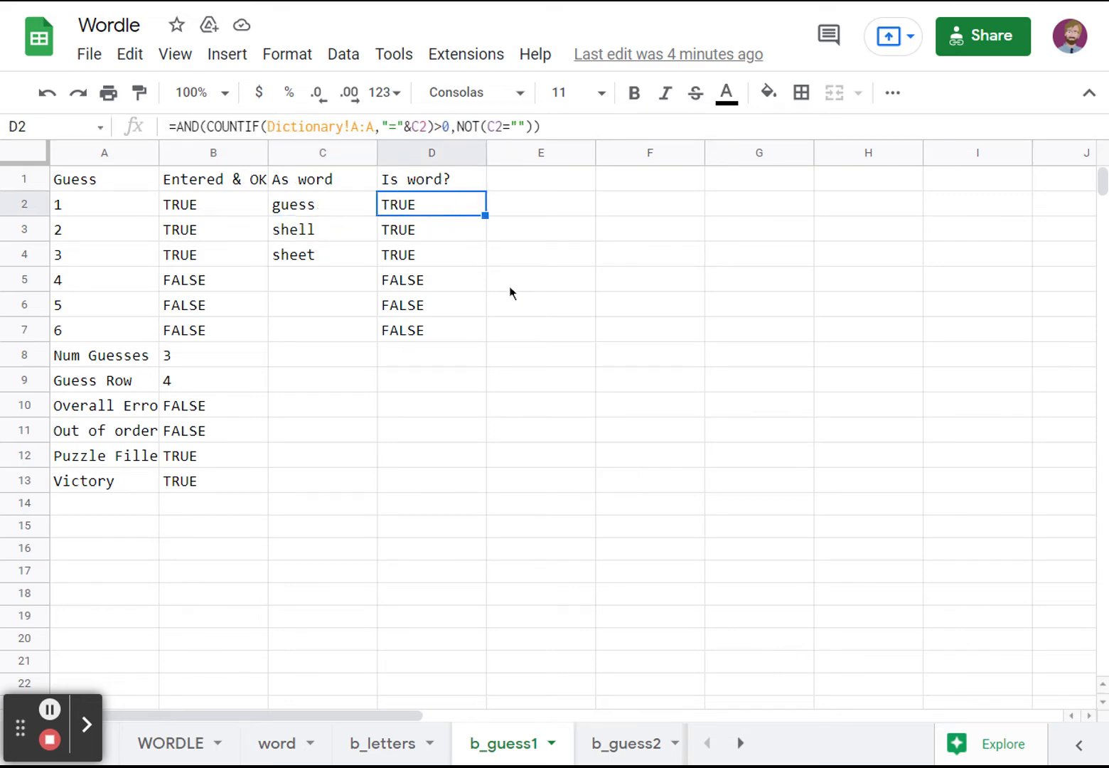
click(741, 744)
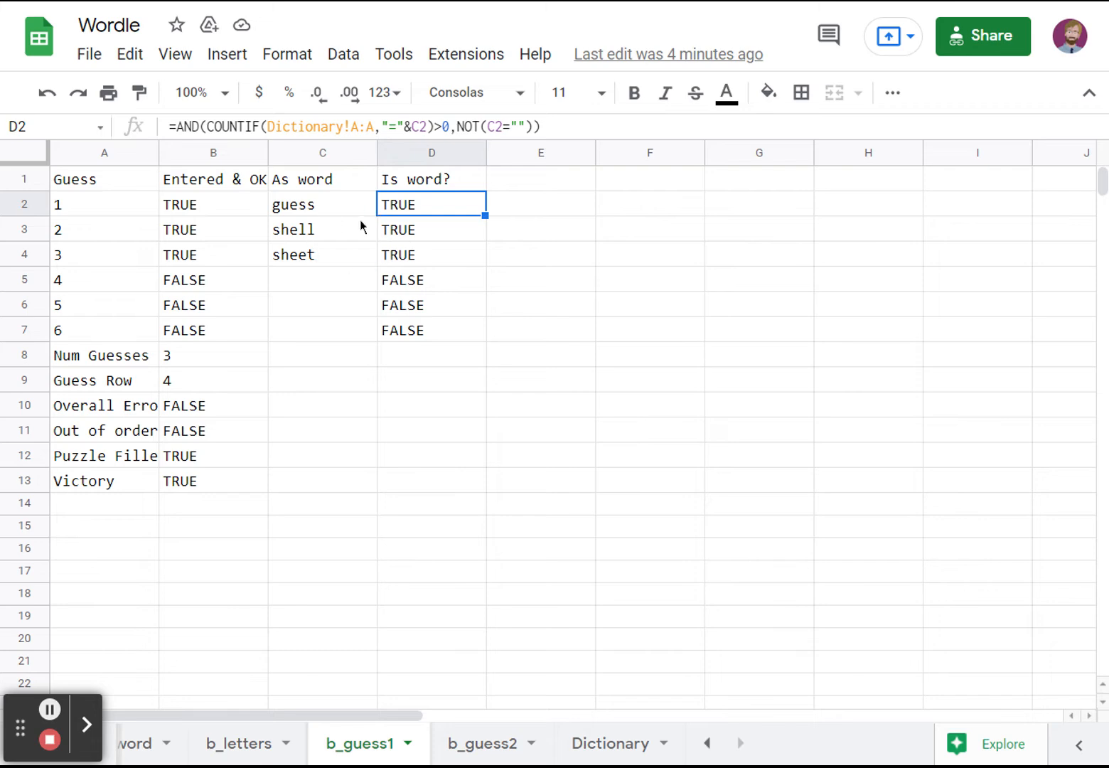
click(466, 262)
click(438, 304)
click(431, 287)
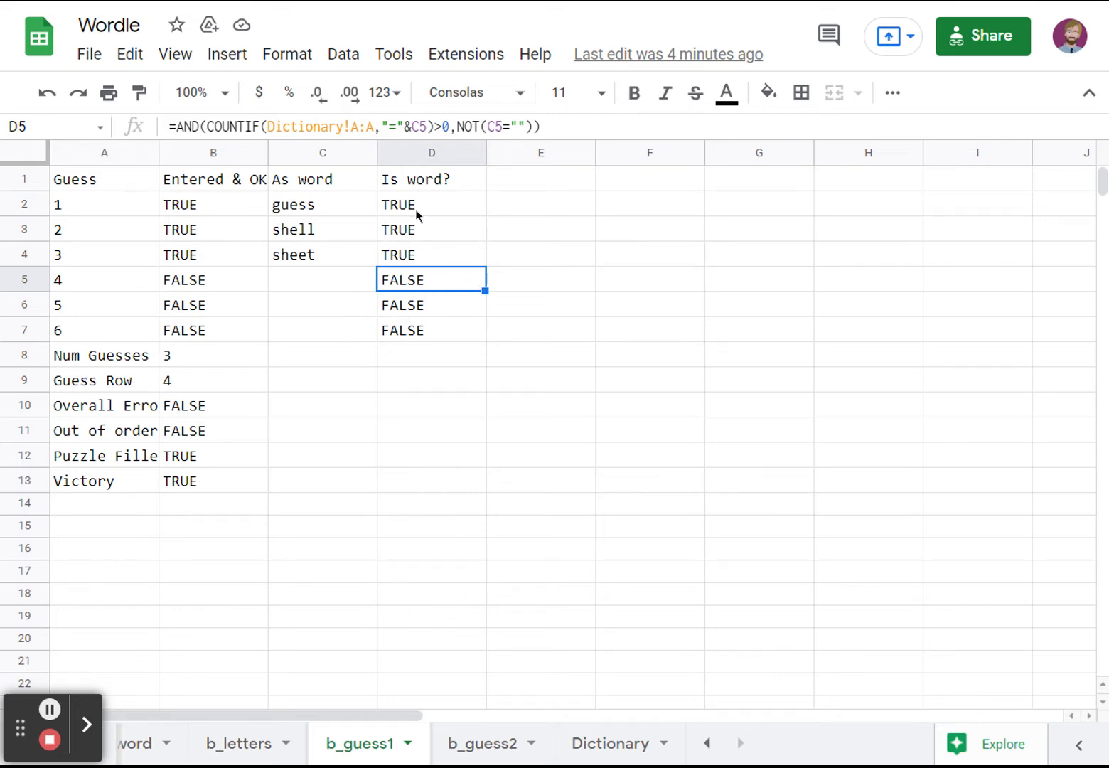
- Highlight the Is word? values in D2:D7, and examine the Entered & OK formulas in B2:B7
drag(416, 214, 417, 334)
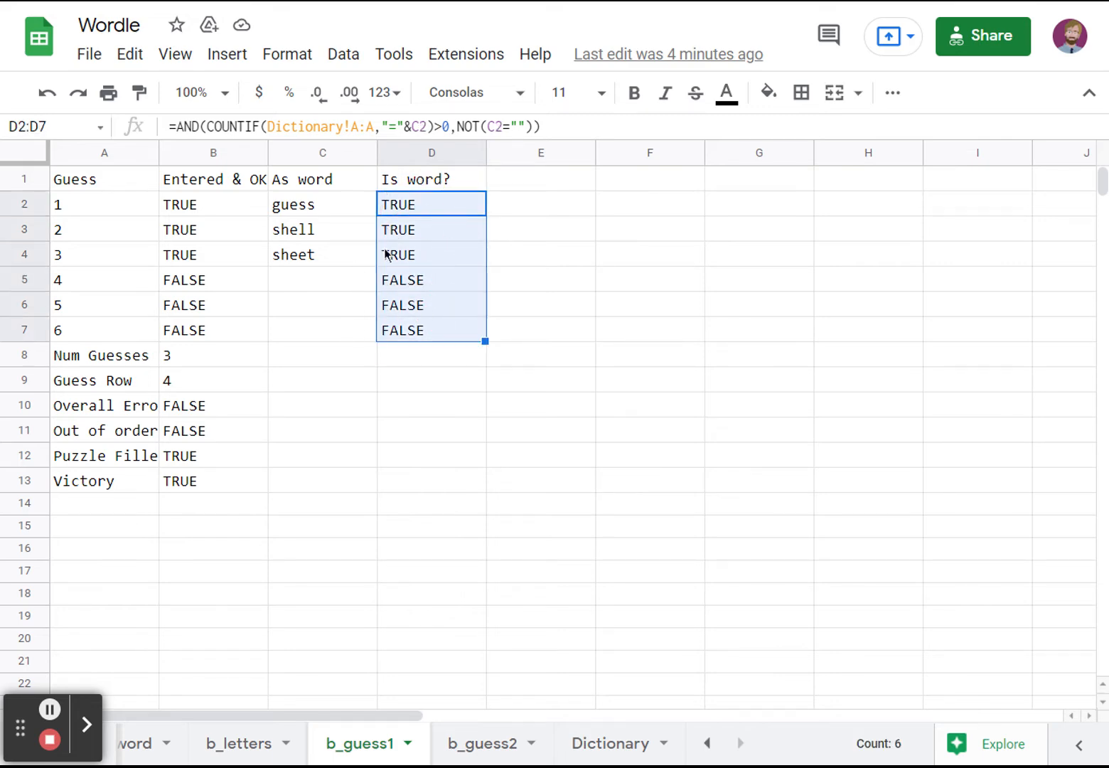
click(229, 203)
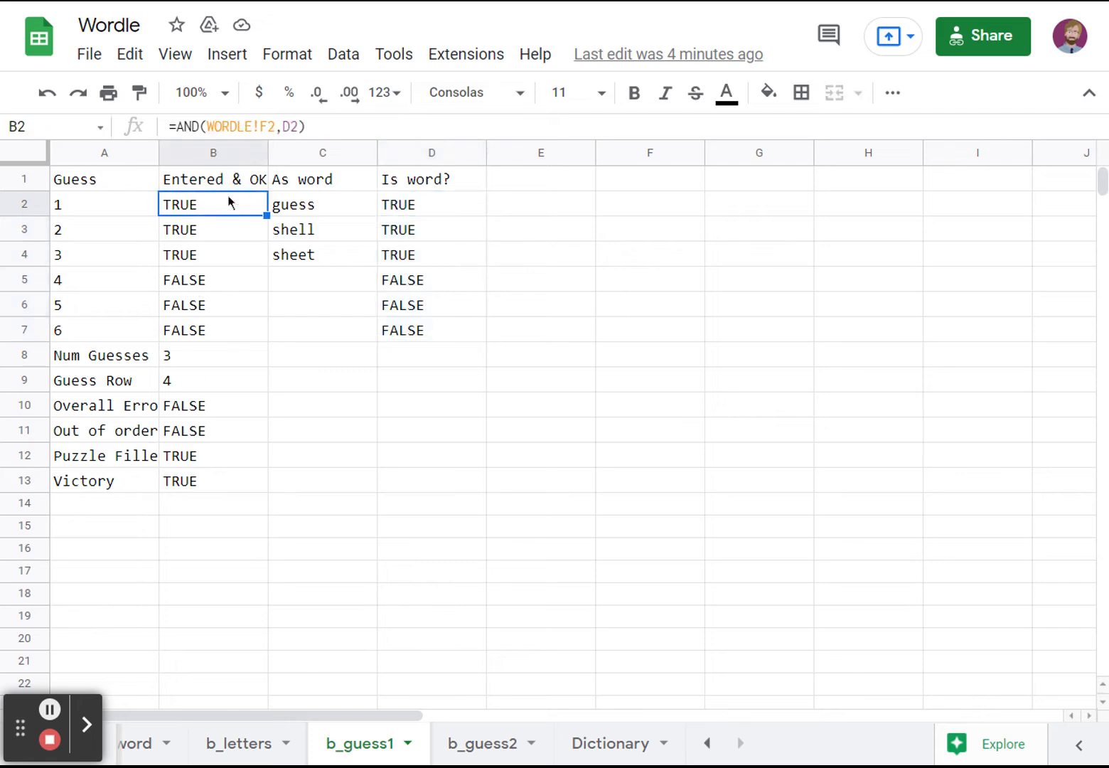
drag(229, 203, 215, 334)
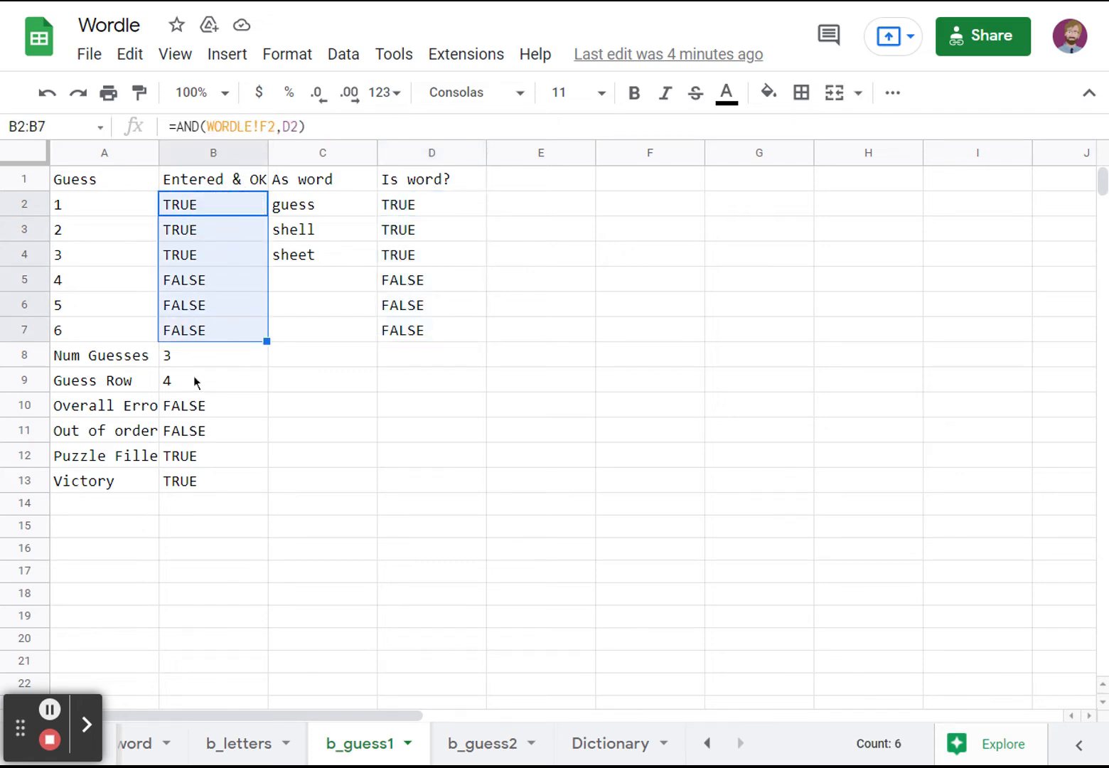
- Inspect the Num Guesses formula in B8 and highlight the B2:B7 range that it counts
click(199, 362)
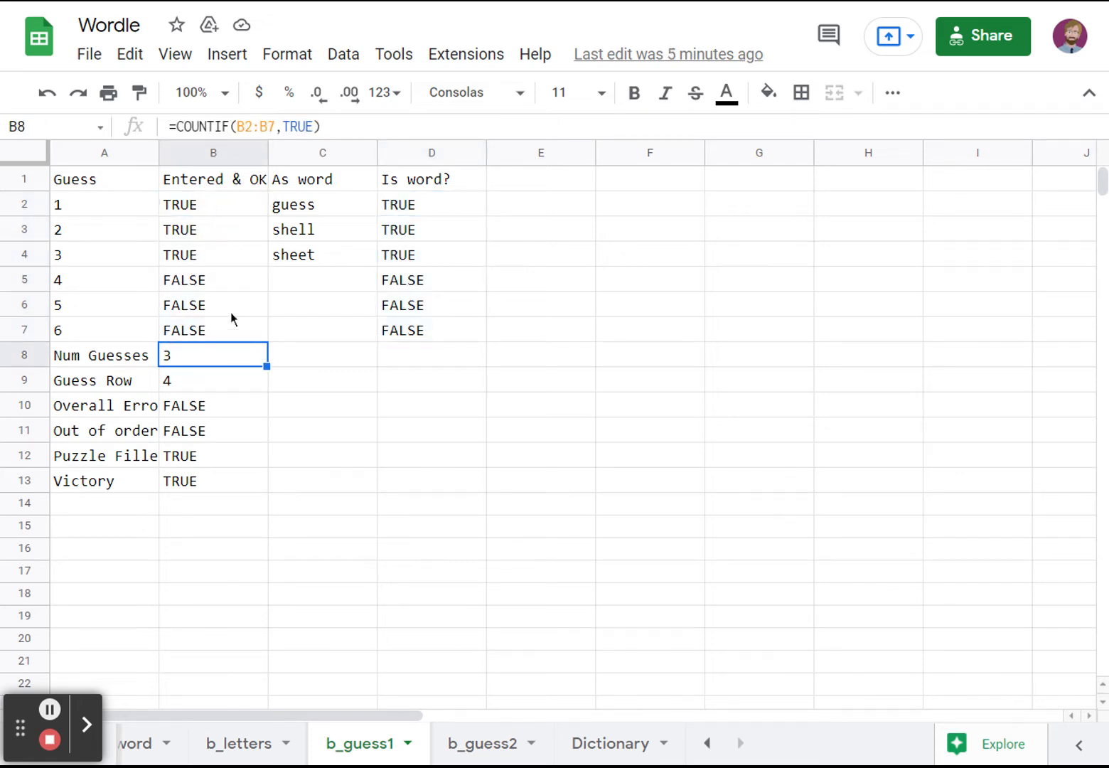
drag(208, 206, 205, 327)
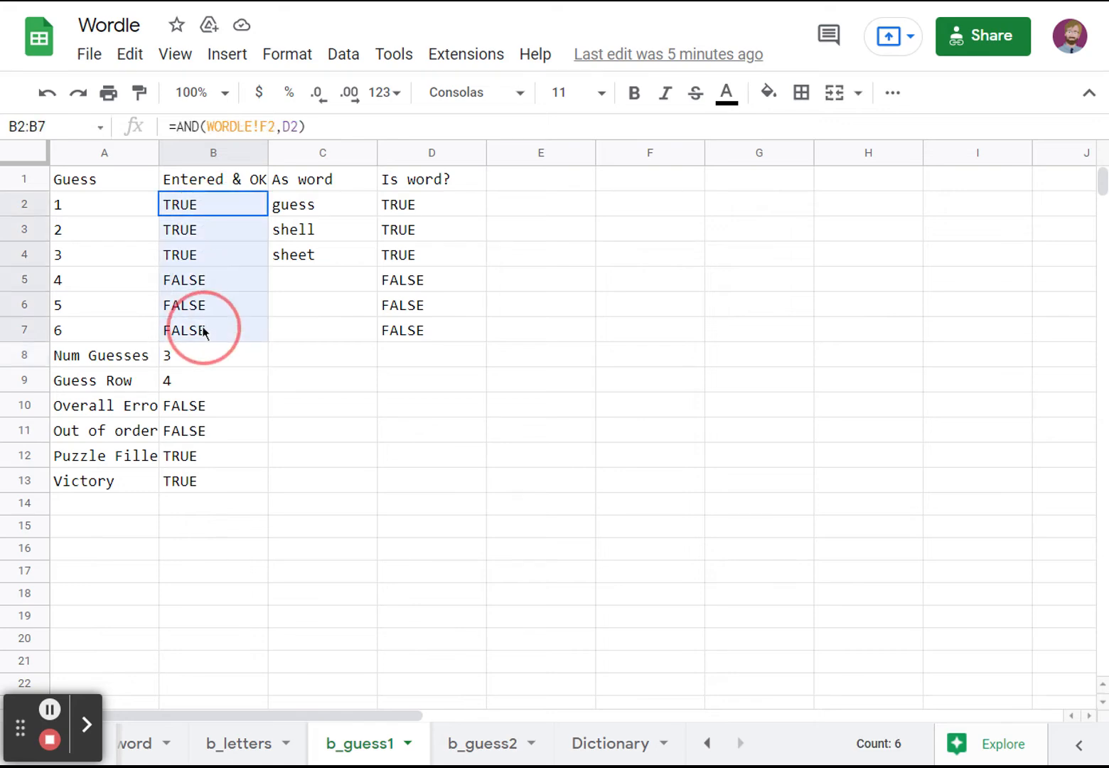
click(185, 361)
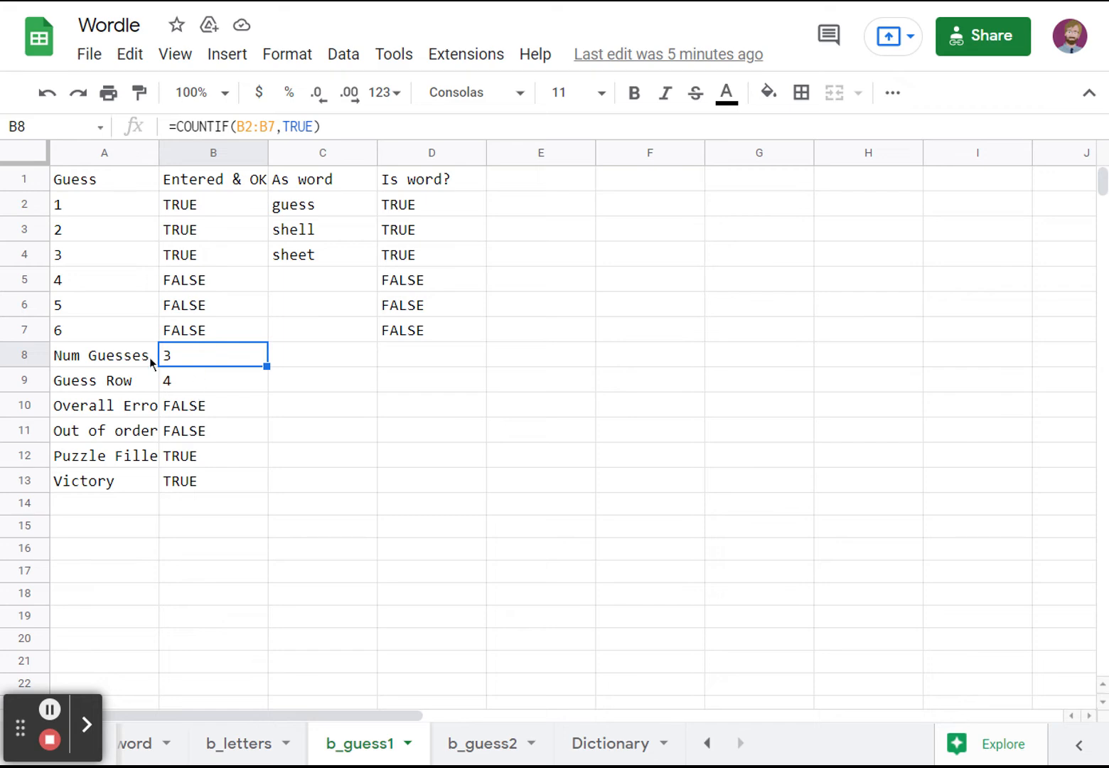
- Inspect the Guess Row formula in B9 and highlight row 4 of the grid on the WORDLE sheet
click(212, 387)
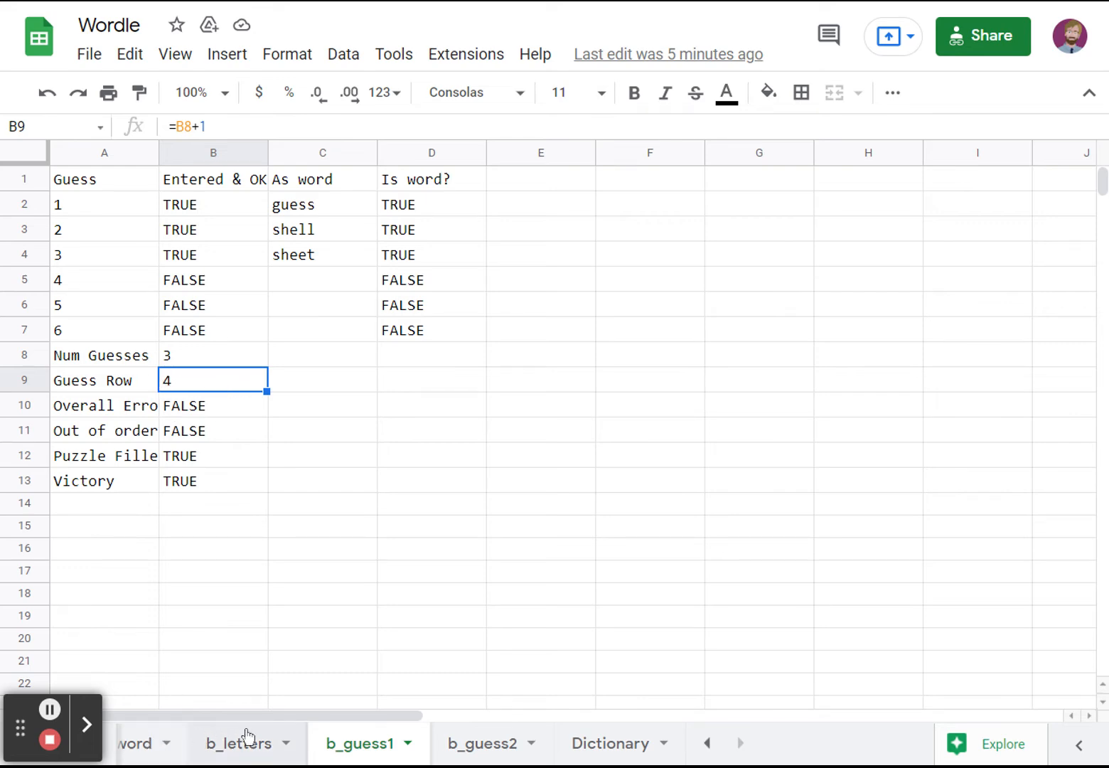
click(707, 743)
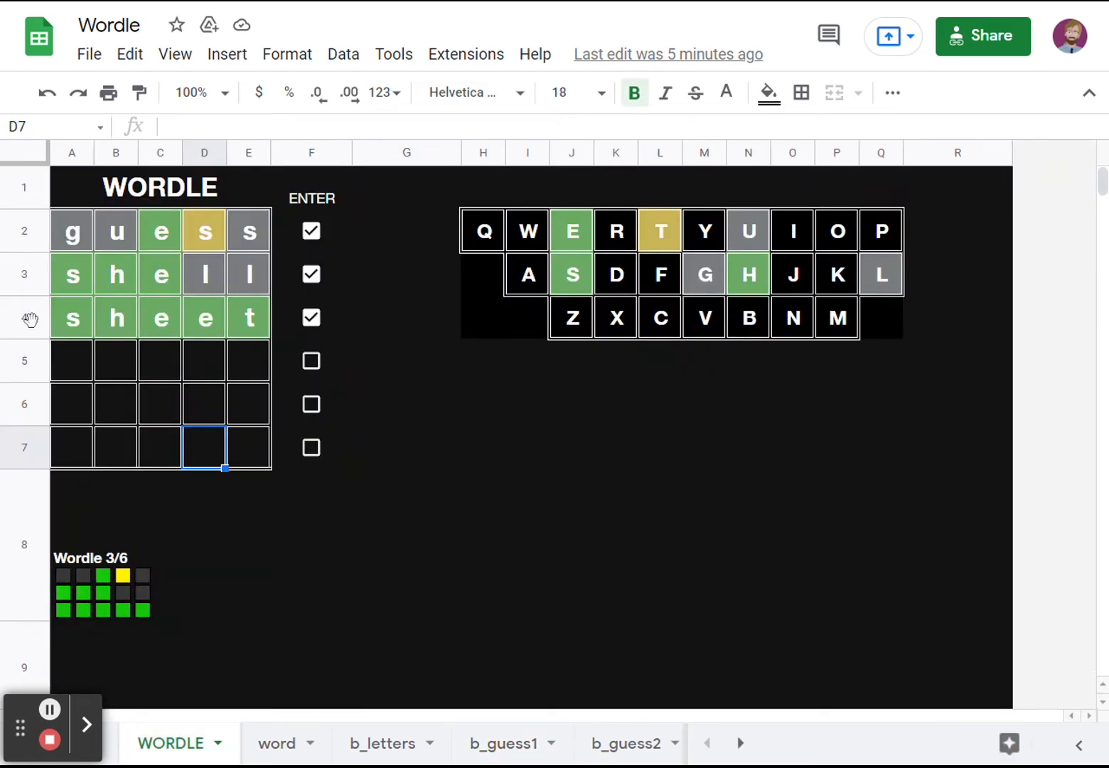
click(26, 324)
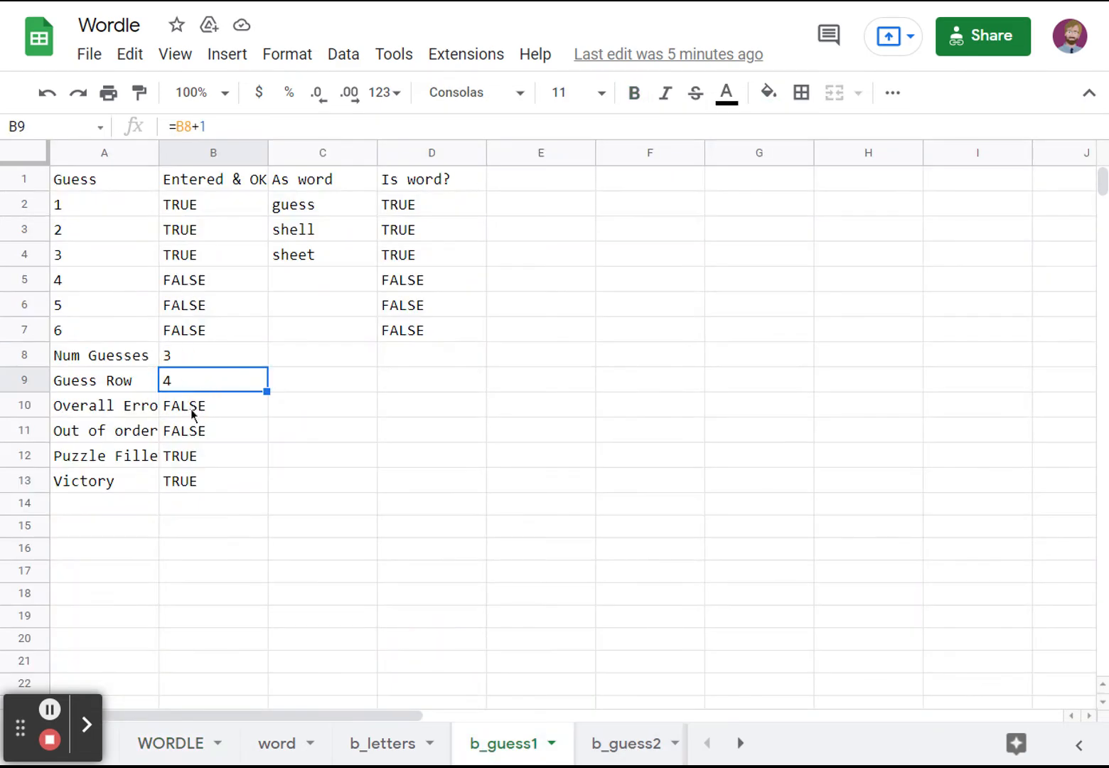
- On the b_guess1 sheet, inspect the overall error formula in B10 and the out-of-order formula in B11
click(192, 411)
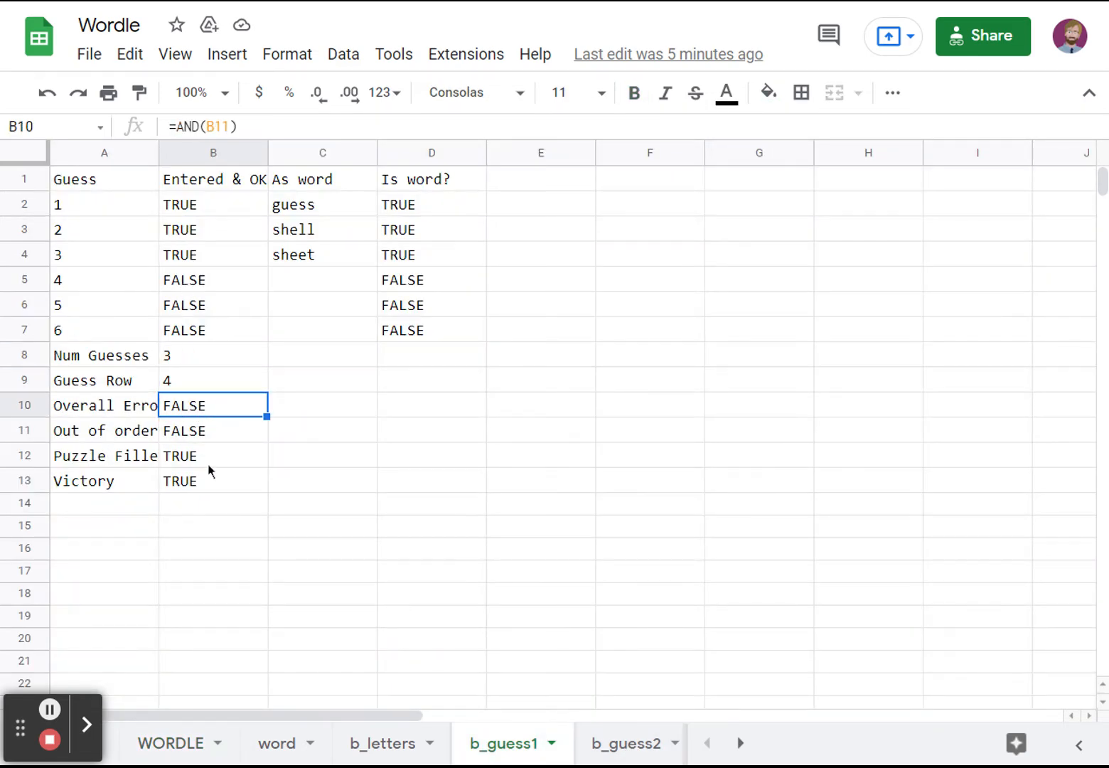
click(201, 437)
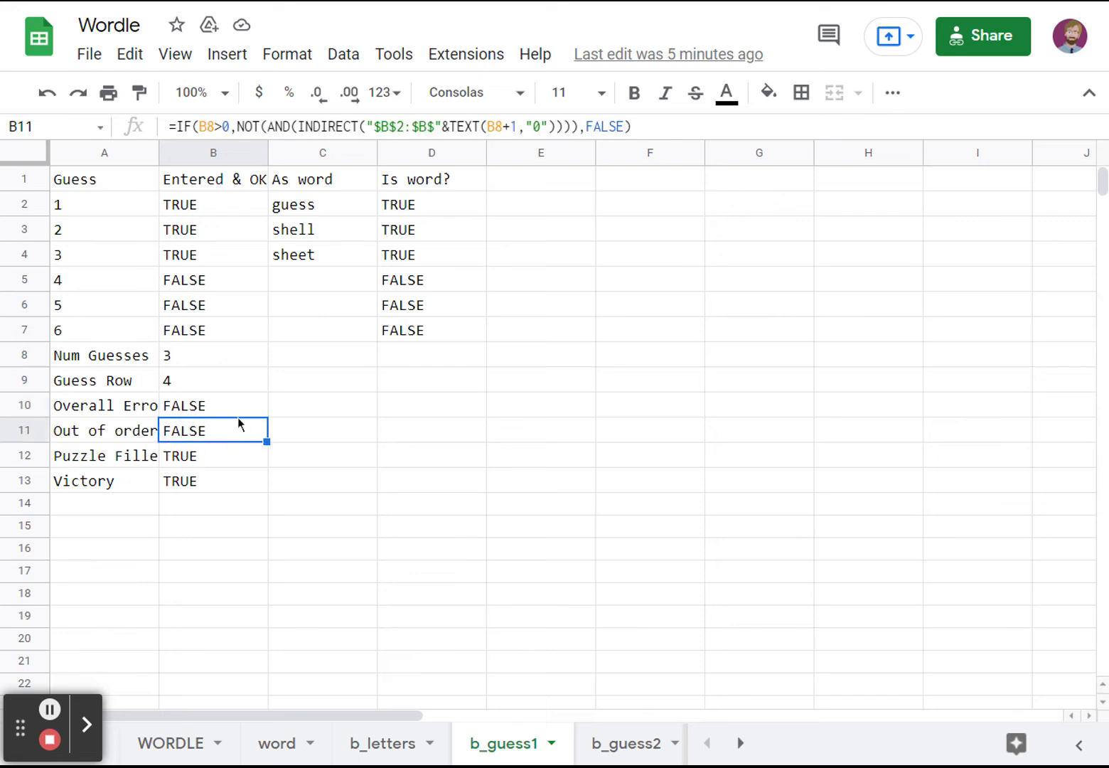
click(201, 411)
click(211, 441)
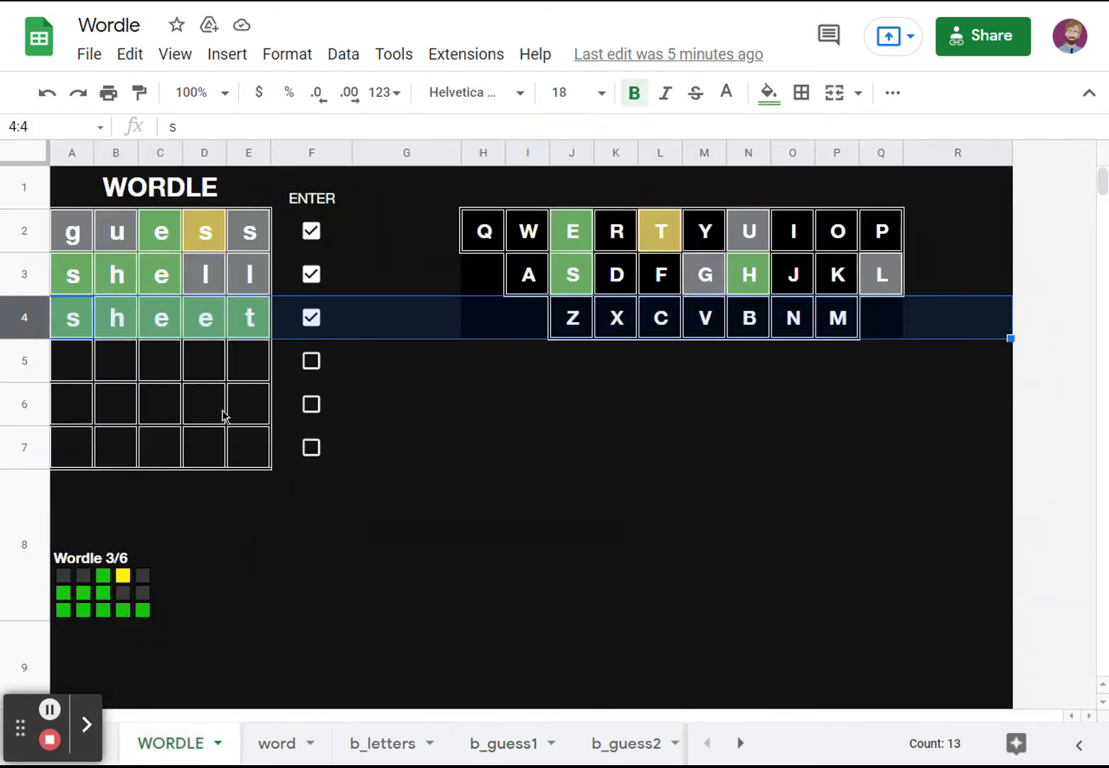
- Clear the third guess's letters from A4:E4 on the WORDLE sheet
click(155, 352)
drag(246, 321, 71, 333)
key(Delete)
- Enter the word "sheet" one letter per cell in A5:E5 and tick its ENTER checkbox in F5
click(86, 360)
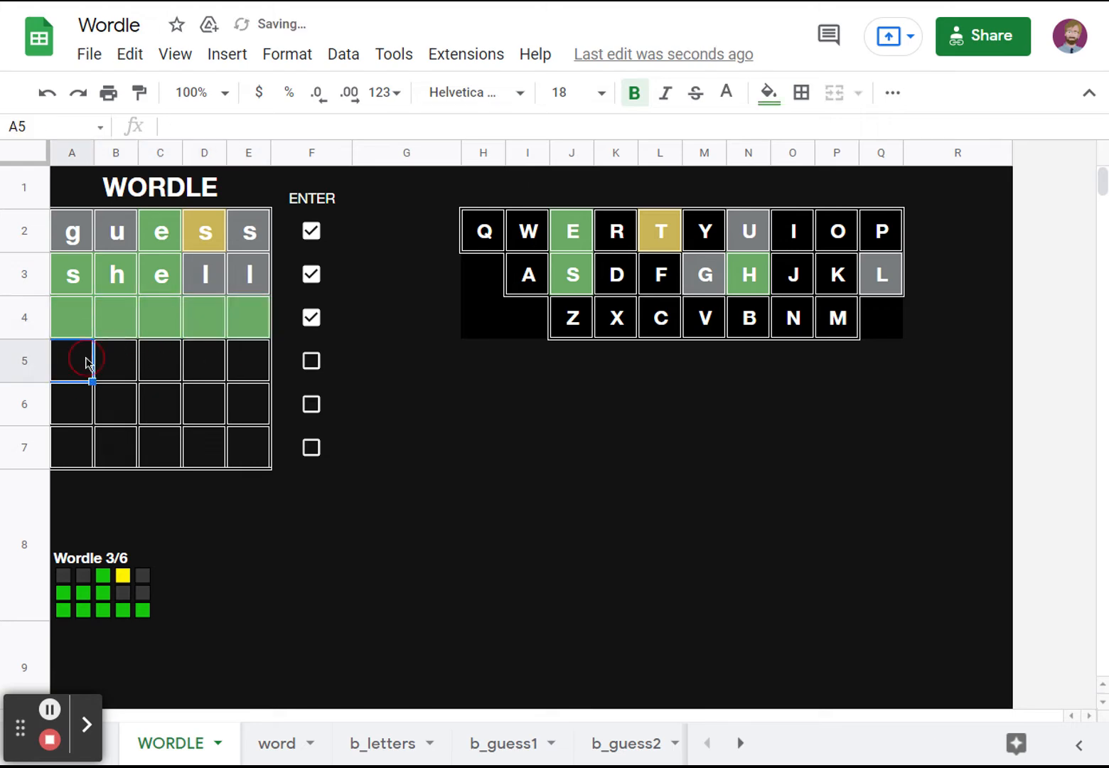
text(s)
key(Tab)
text(h)
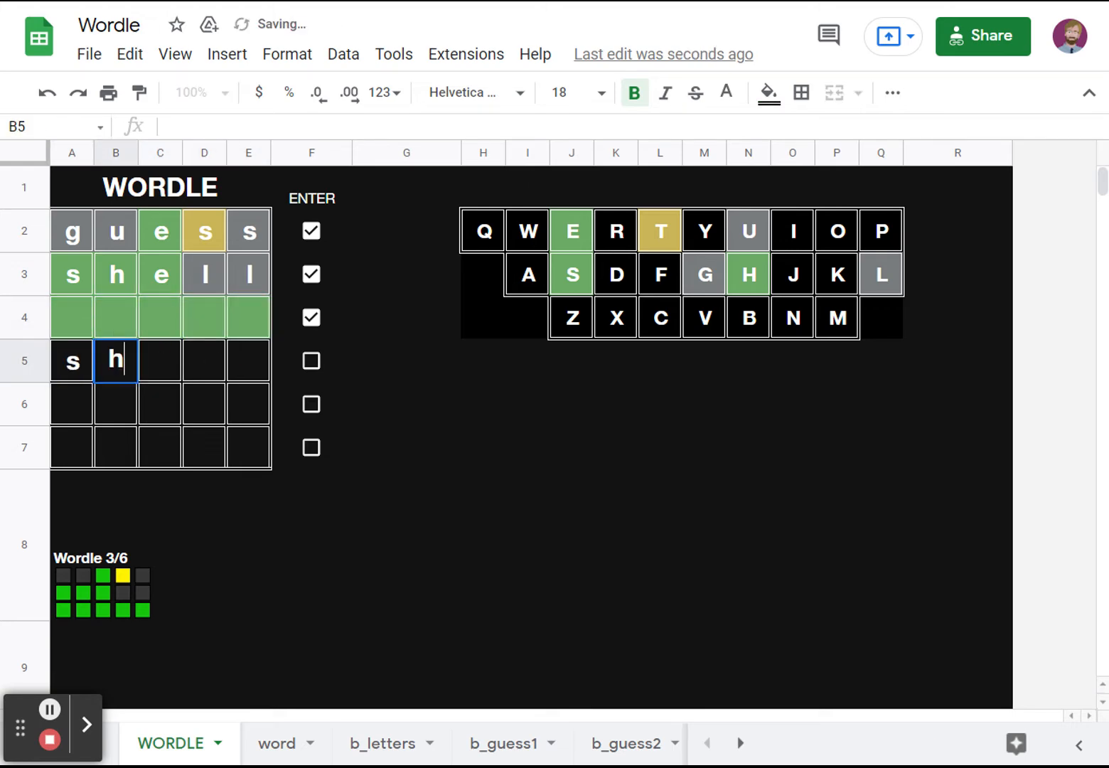
key(Tab)
text(e)
key(Tab)
text(e)
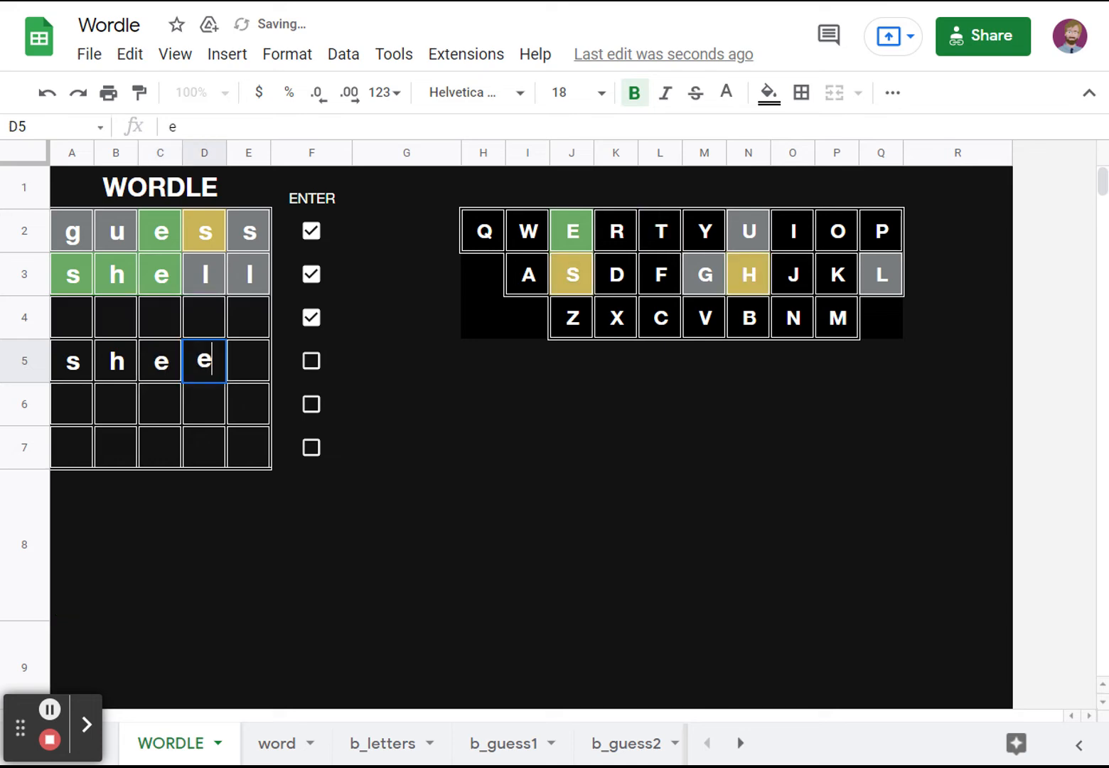
key(Tab)
text(t)
key(Tab)
key(space)
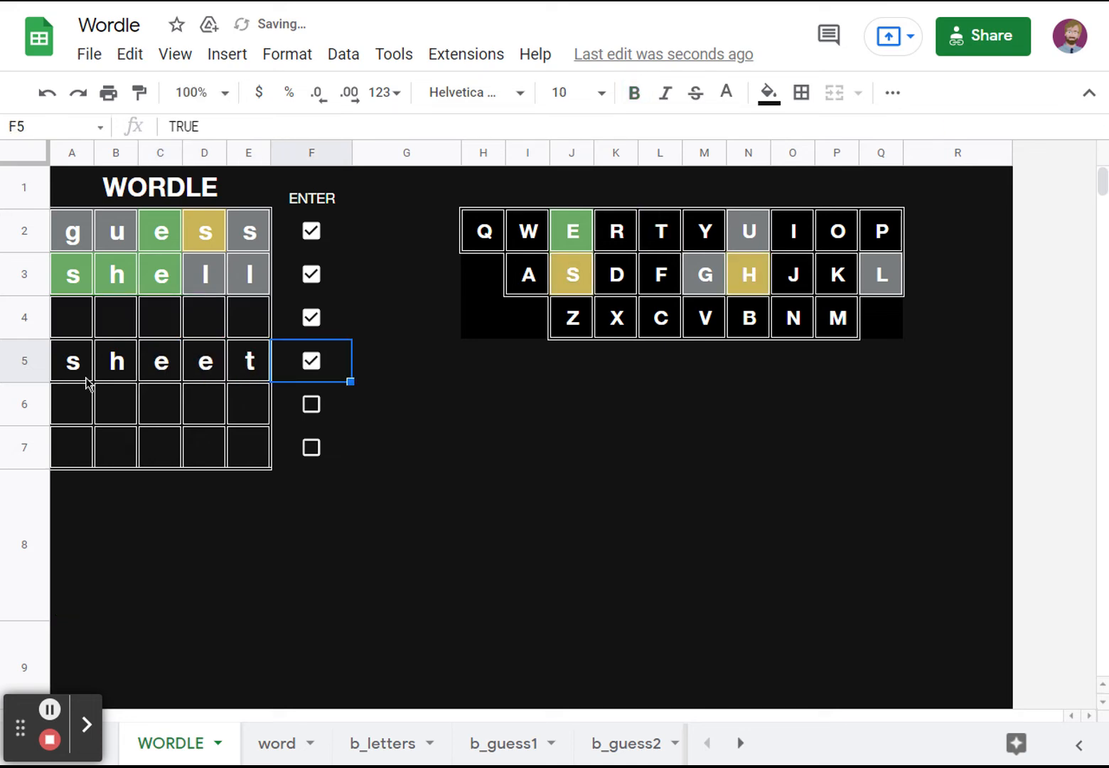
- Untick the ENTER checkbox of the empty third guess in F4 while the fourth guess stays entered
click(548, 484)
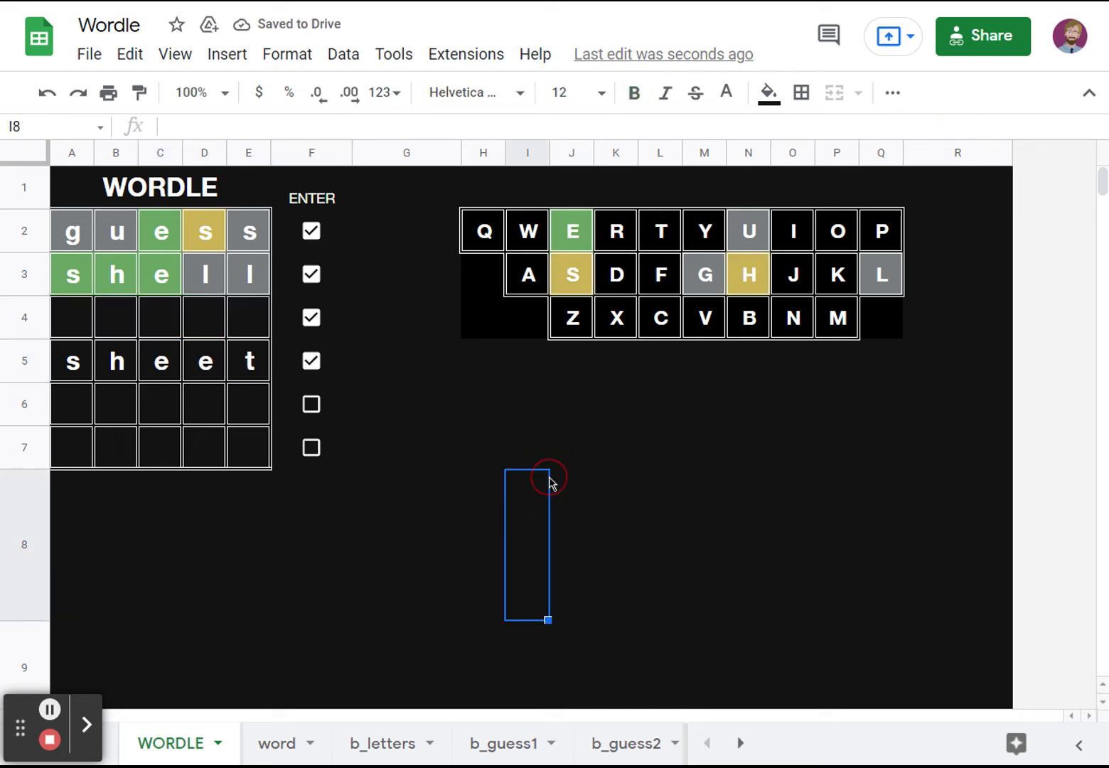
click(317, 325)
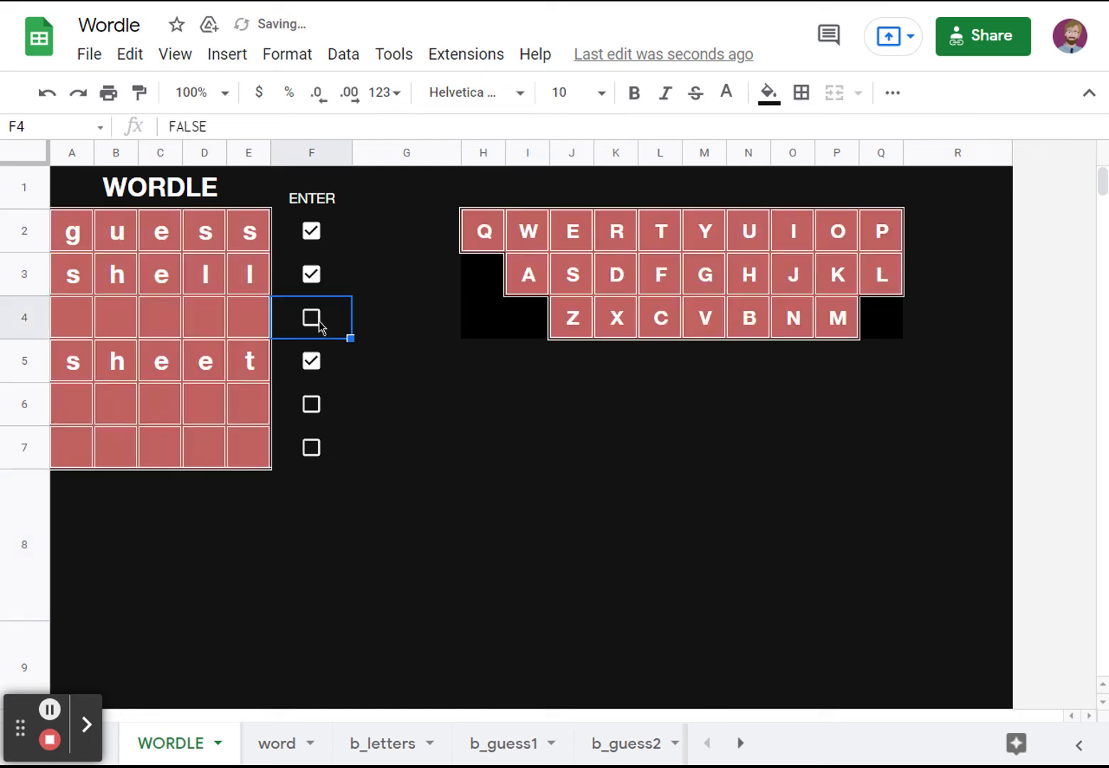
click(436, 406)
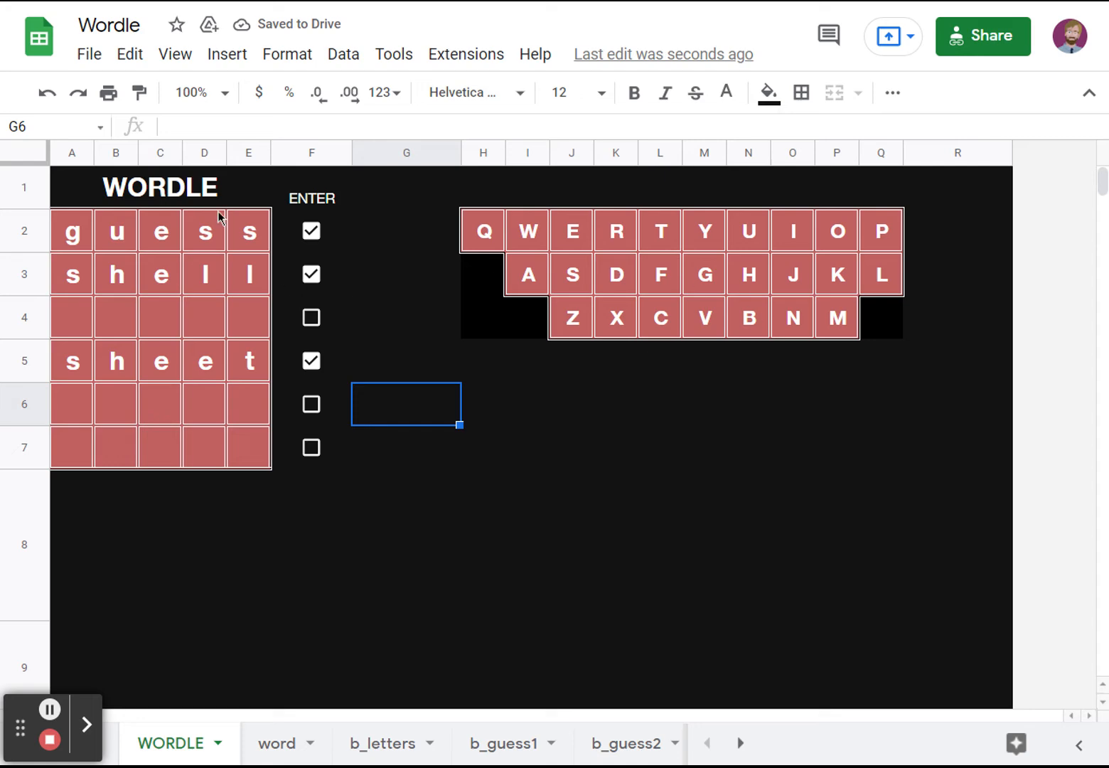
- Tick the third guess's ENTER checkbox again and enter the letters l and i in A4 and B4
click(308, 325)
click(92, 317)
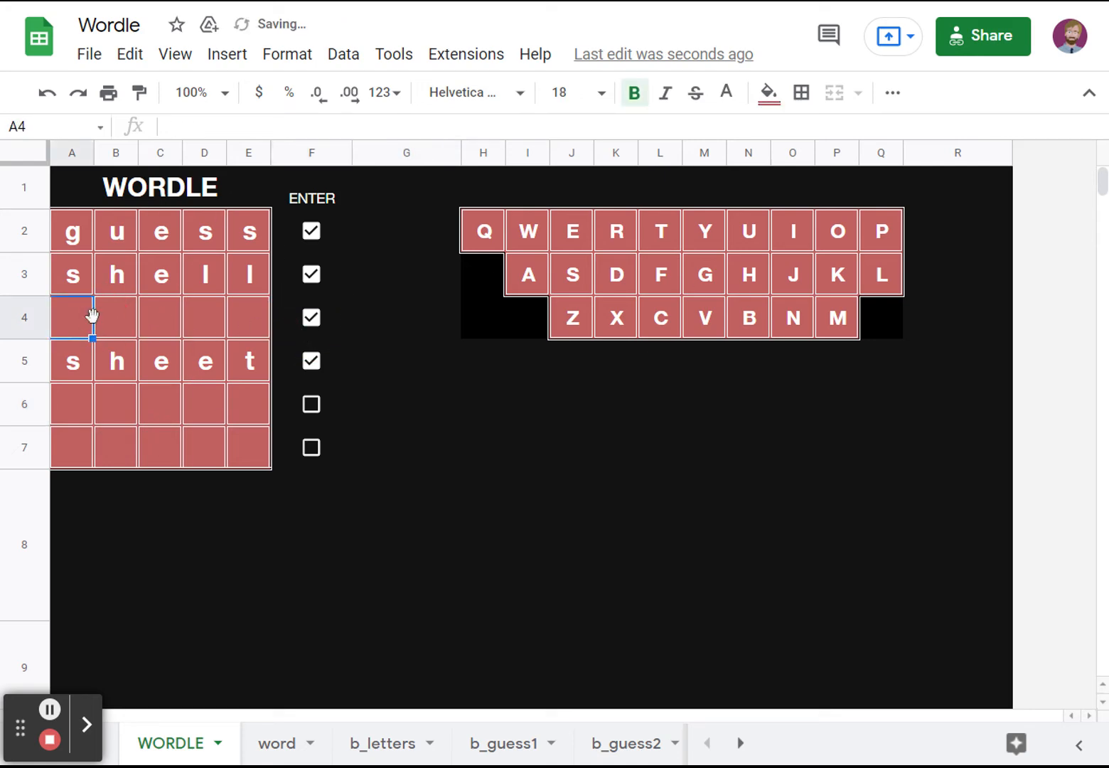
text(l)
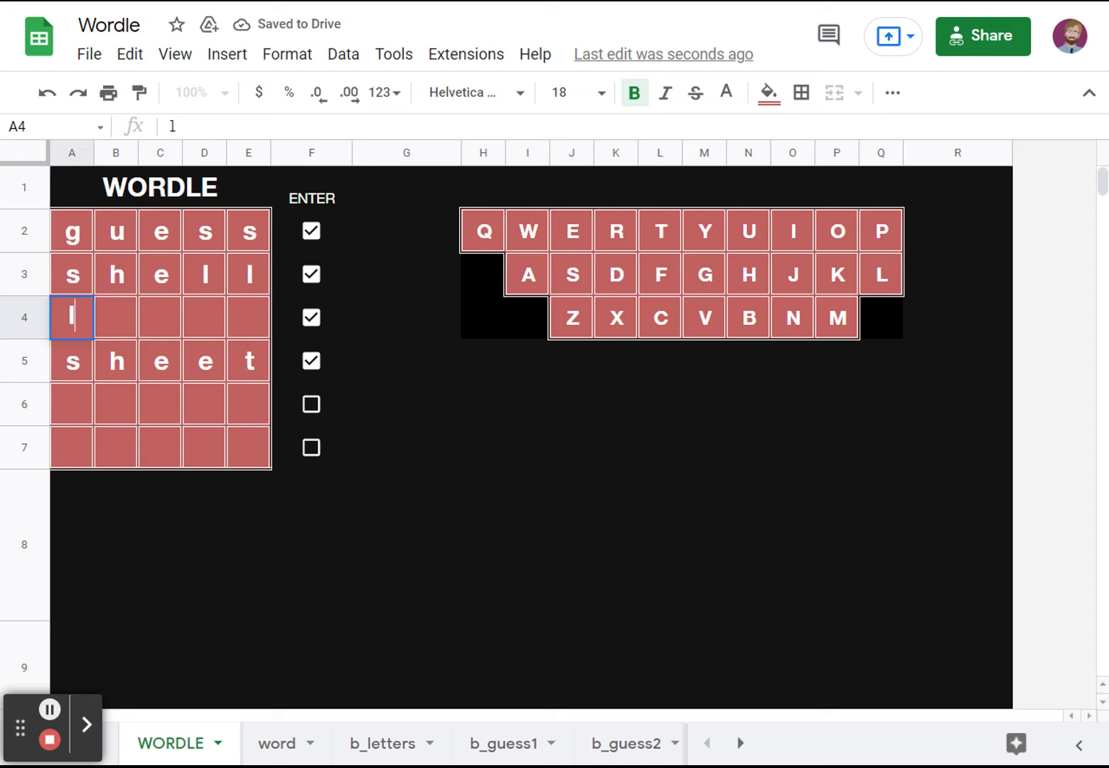
key(Tab)
text(i)
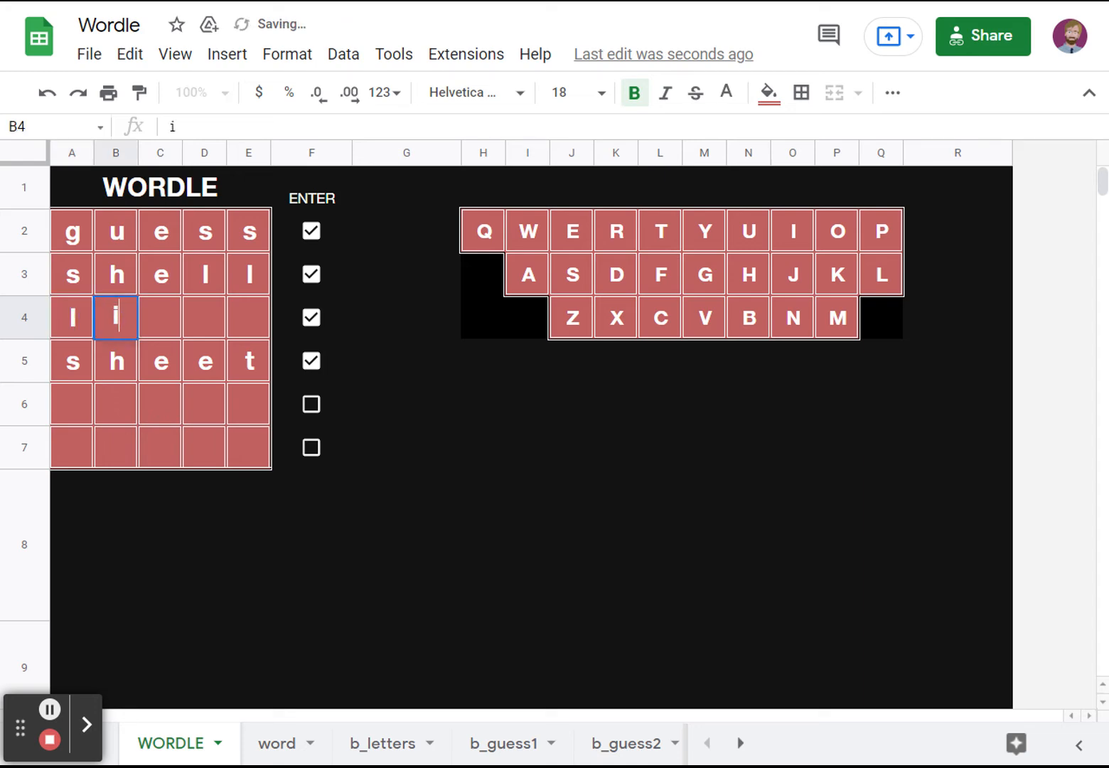
key(Tab)
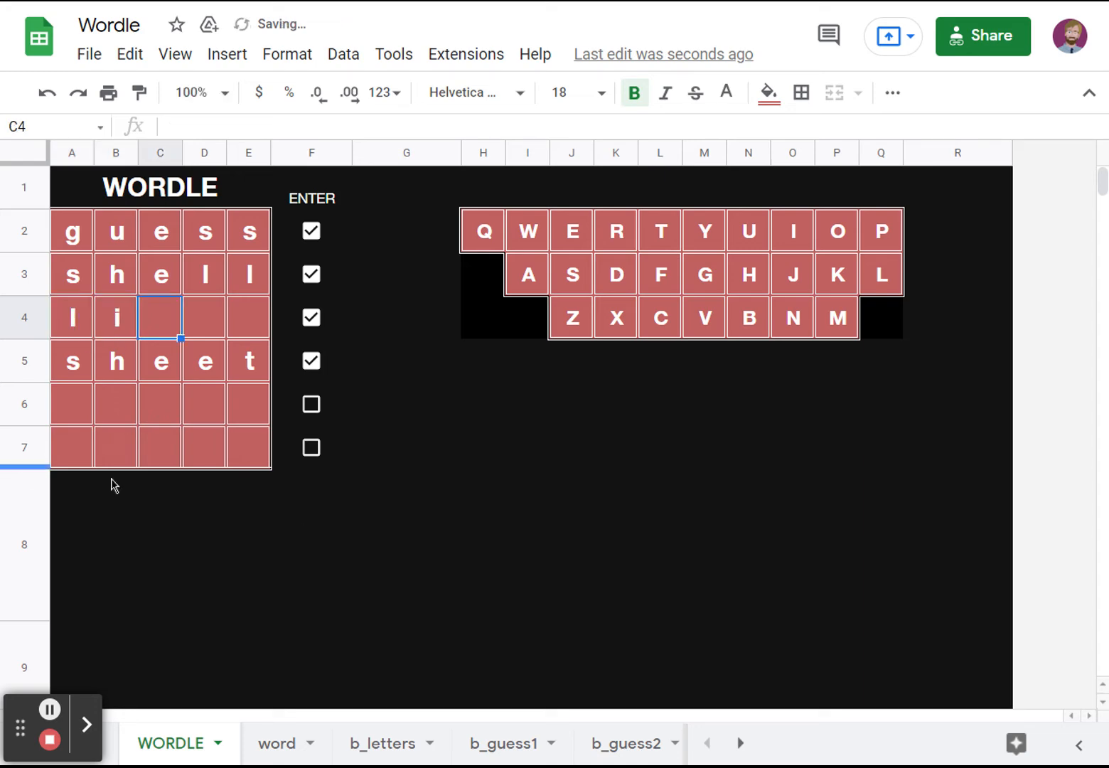
click(363, 465)
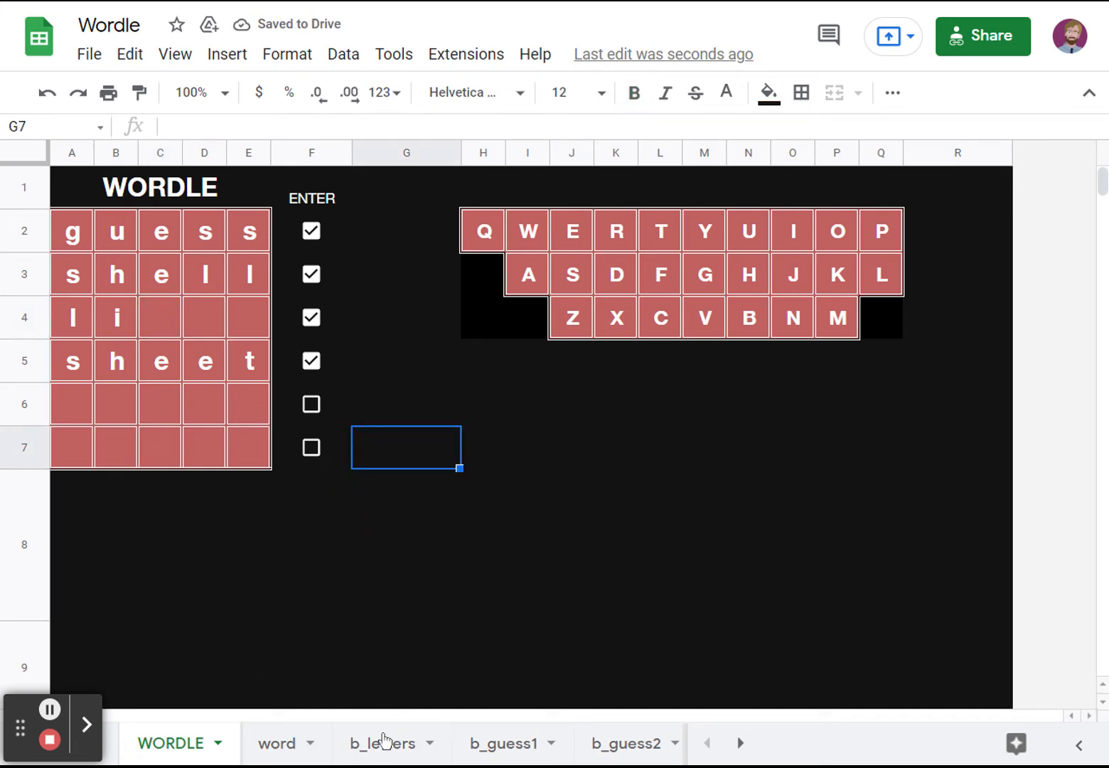
- Untick the ENTER checkboxes in F5 and F4 and clear the letters from A4:E5
click(313, 362)
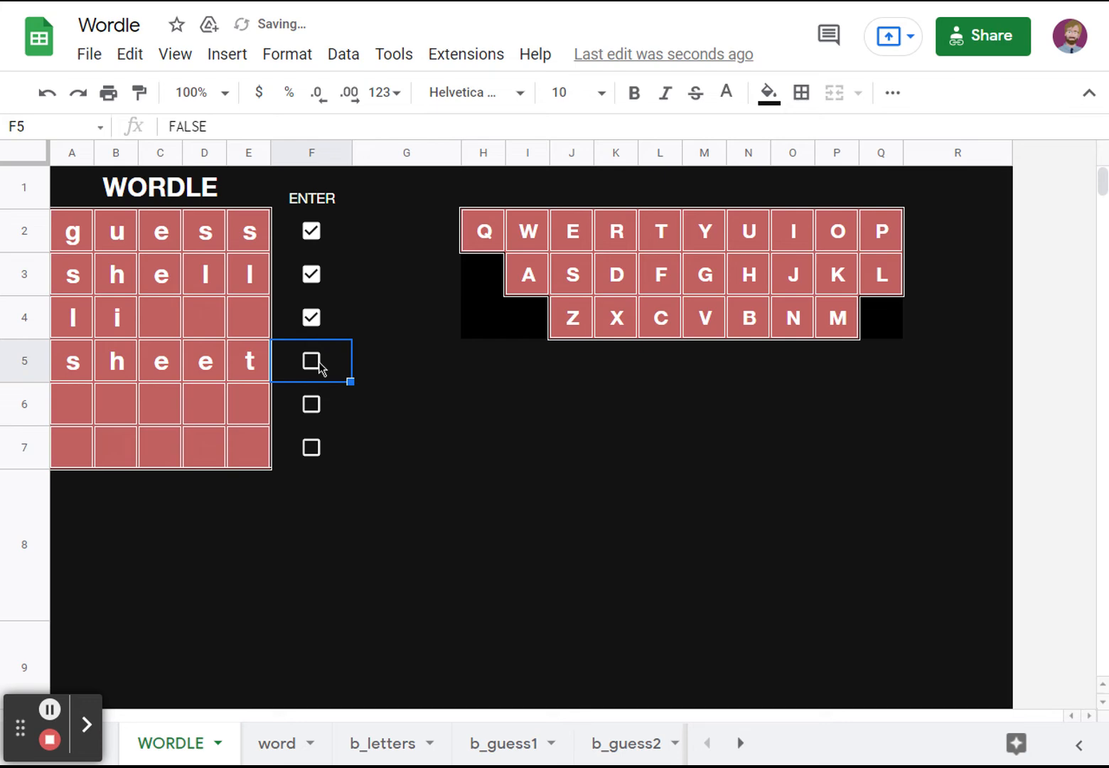
click(314, 320)
drag(247, 371, 76, 335)
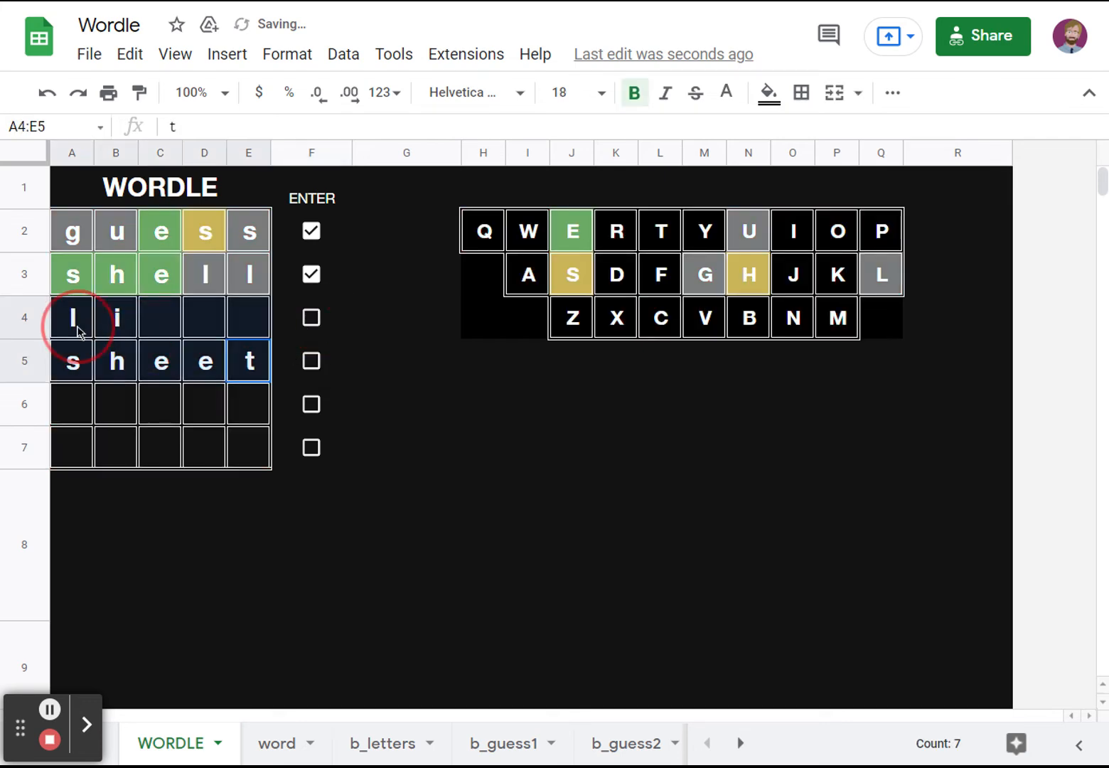
key(Delete)
click(486, 544)
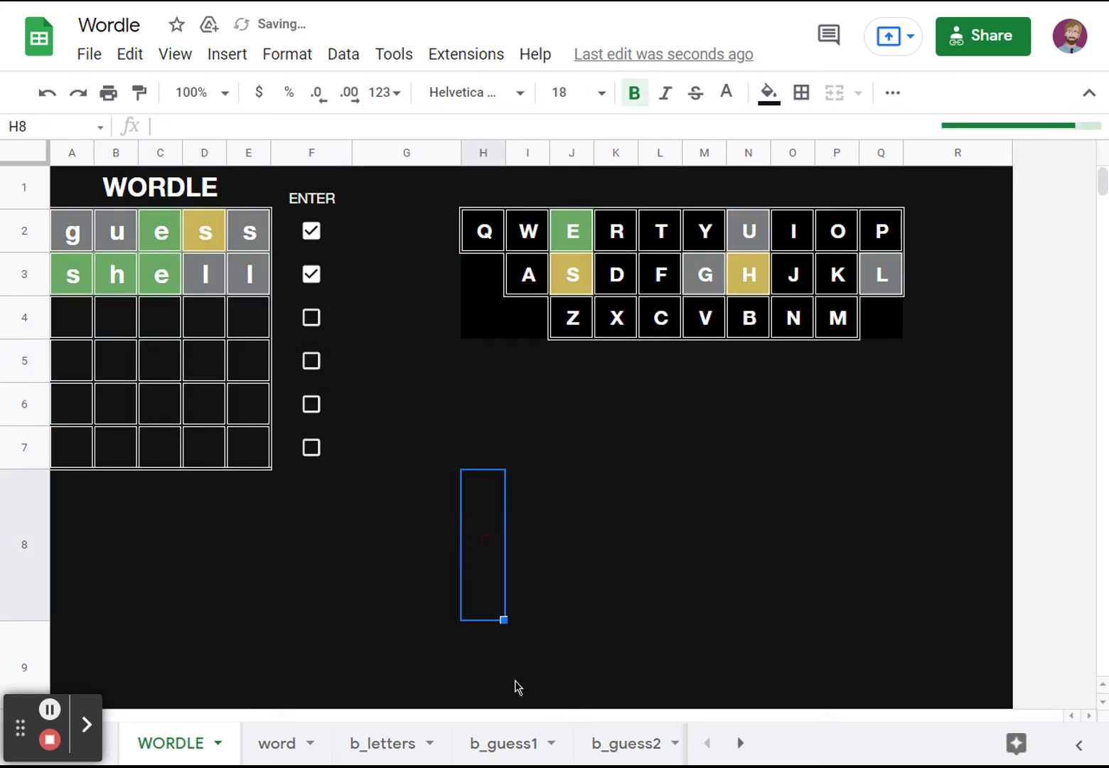
- On the b_guess1 sheet, inspect the out-of-order, puzzle-filled and Victory formulas in B11, B12 and B13
click(533, 750)
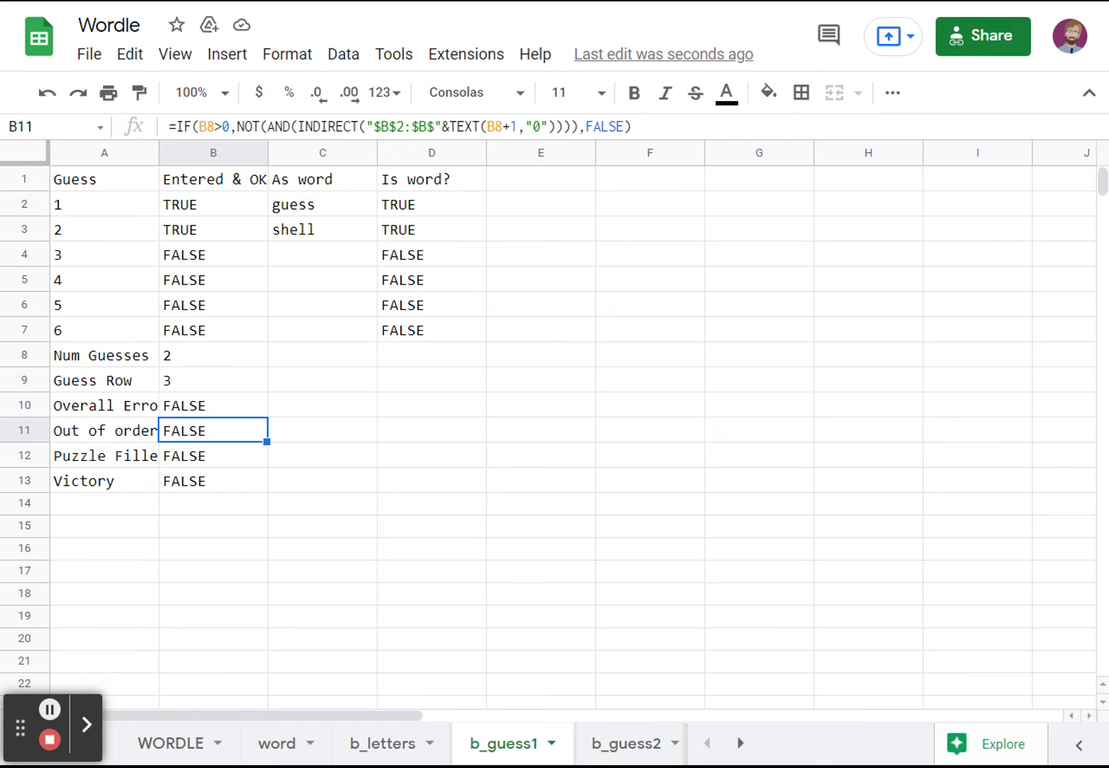
key(Down)
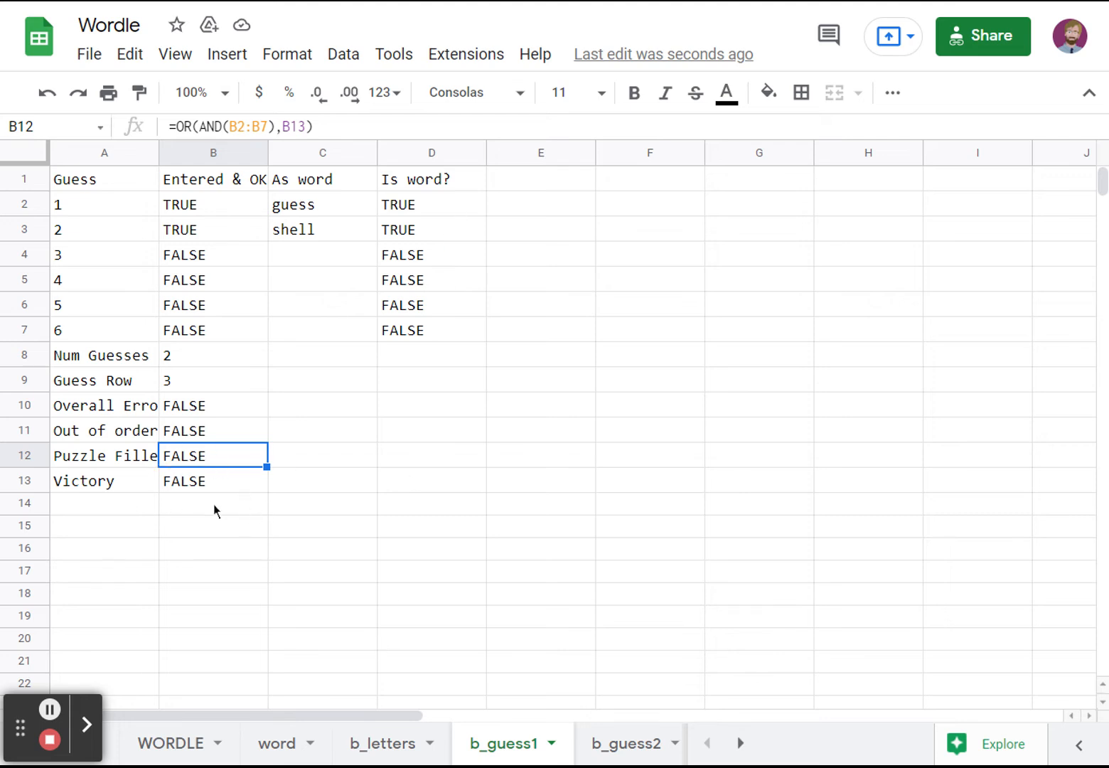
click(215, 485)
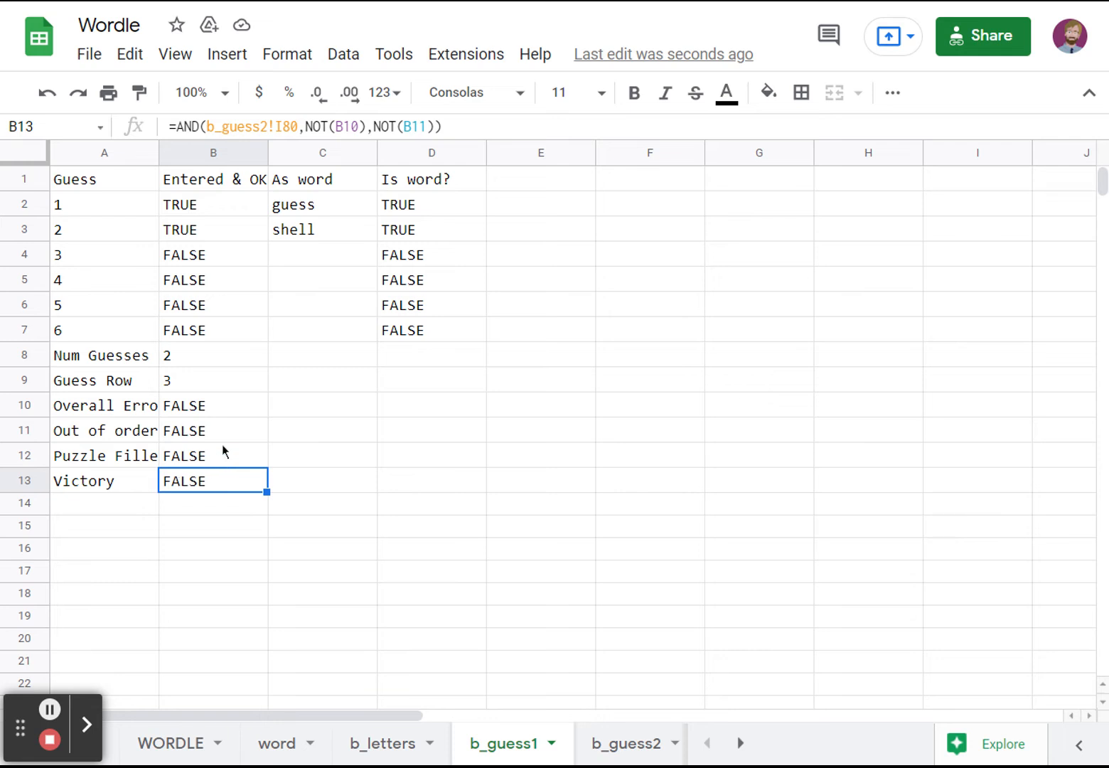
click(238, 411)
click(239, 460)
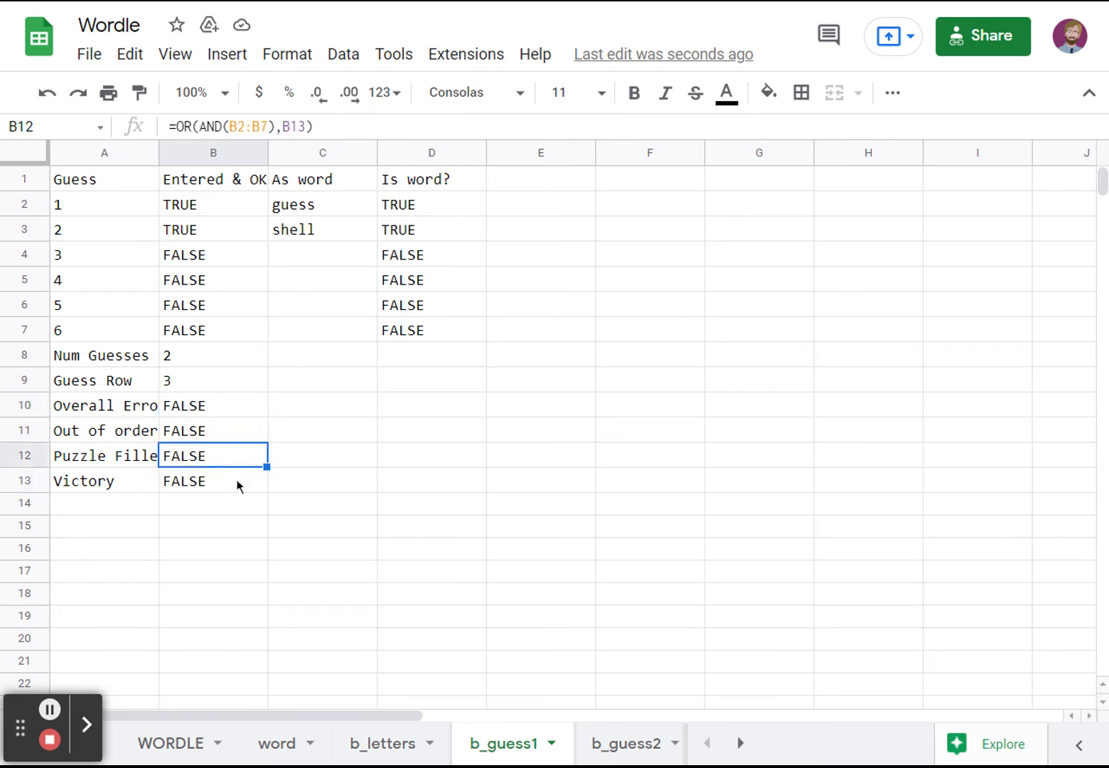
click(237, 488)
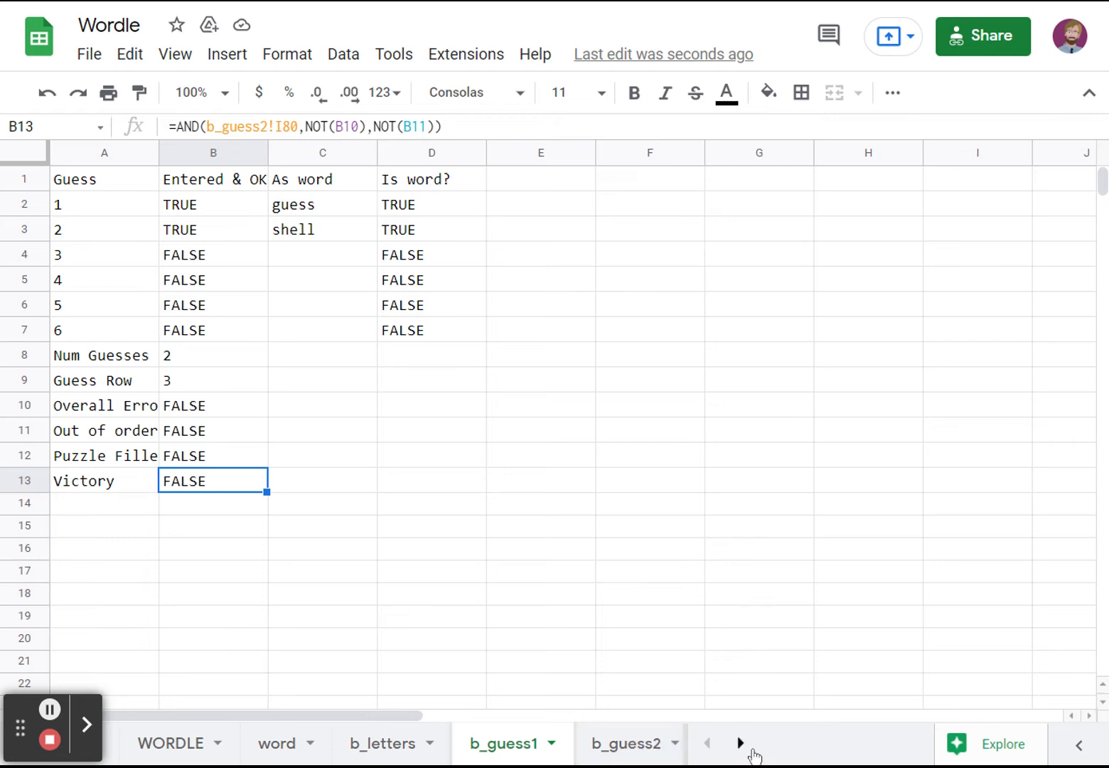
- Open the b_guess2 sheet and look over the Guess and Key blocks for the first two guesses
click(754, 750)
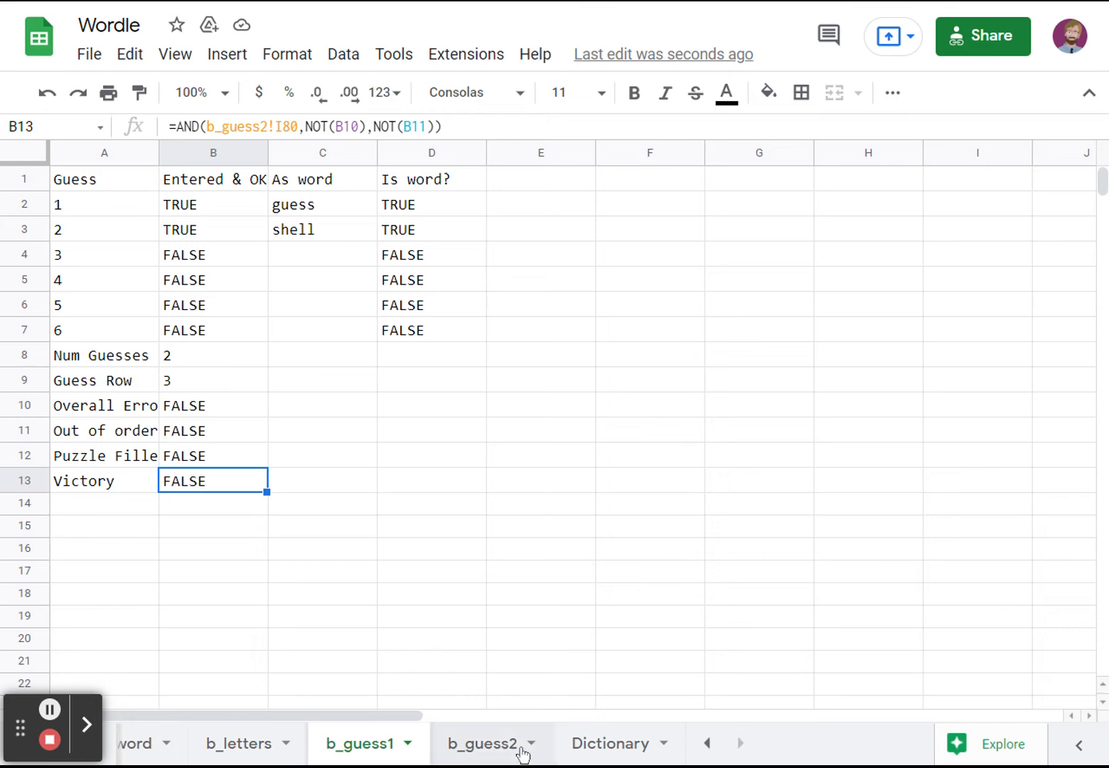
click(483, 746)
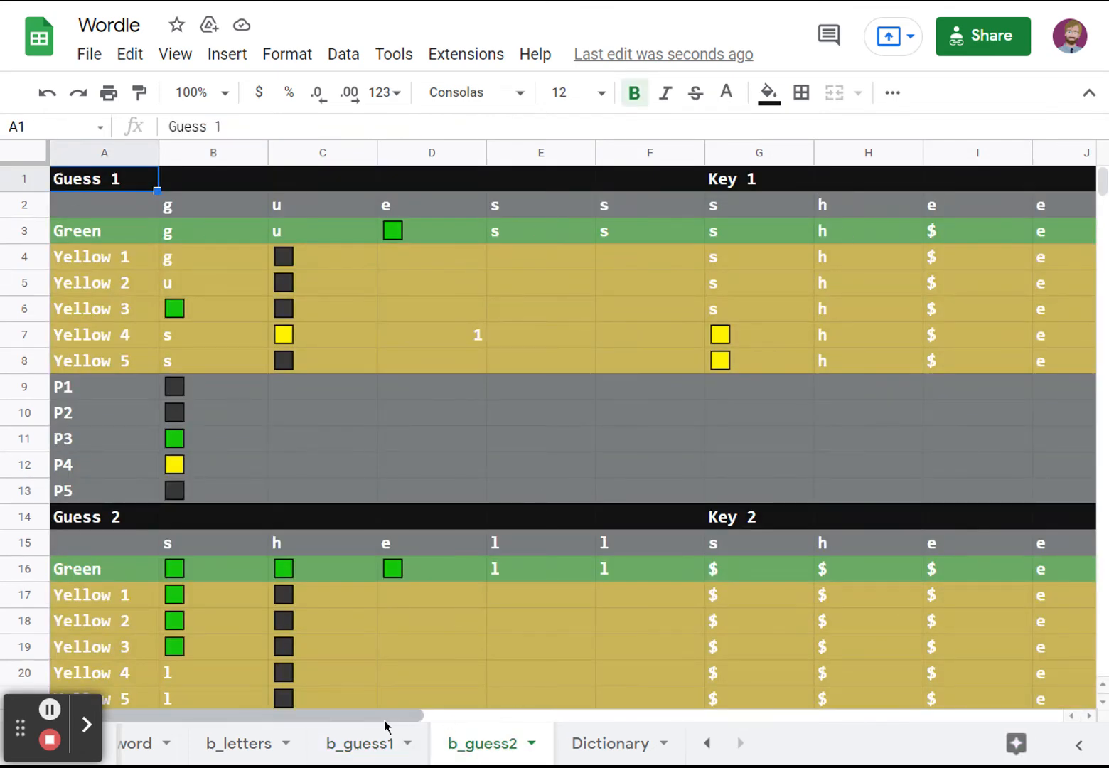
drag(269, 715, 334, 722)
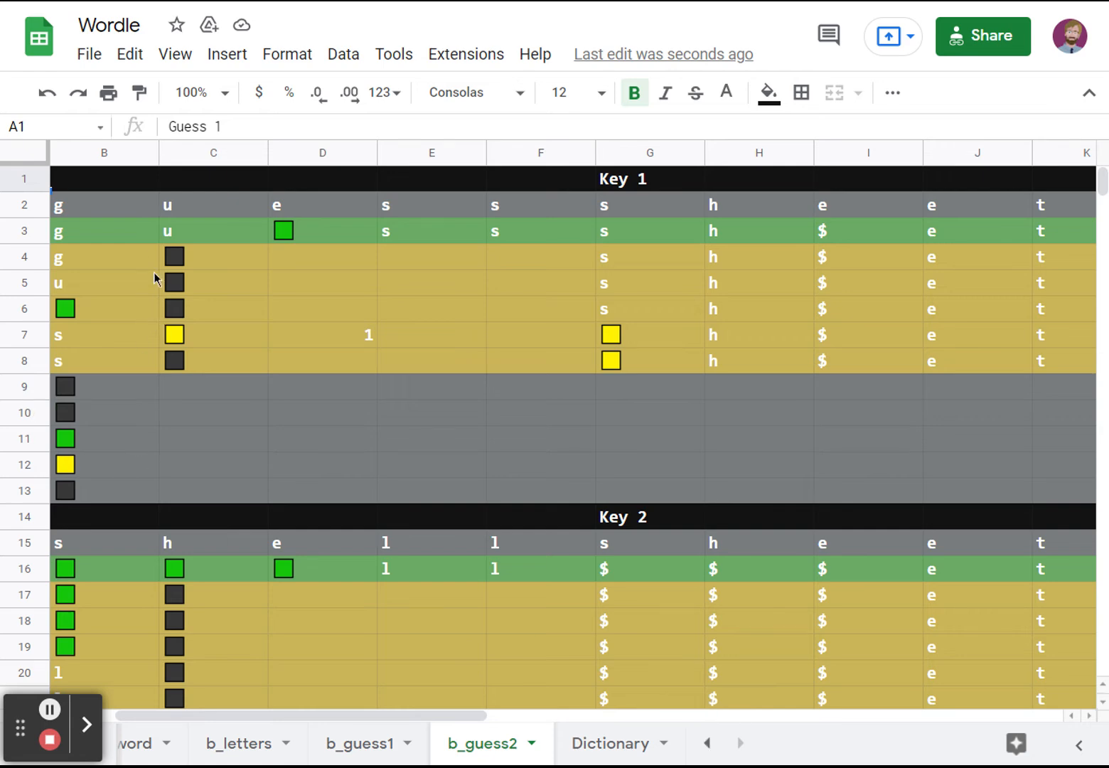
- Examine the array references that pull the first guess into B2:F2 and the answer word into G2:K2
drag(135, 206, 561, 211)
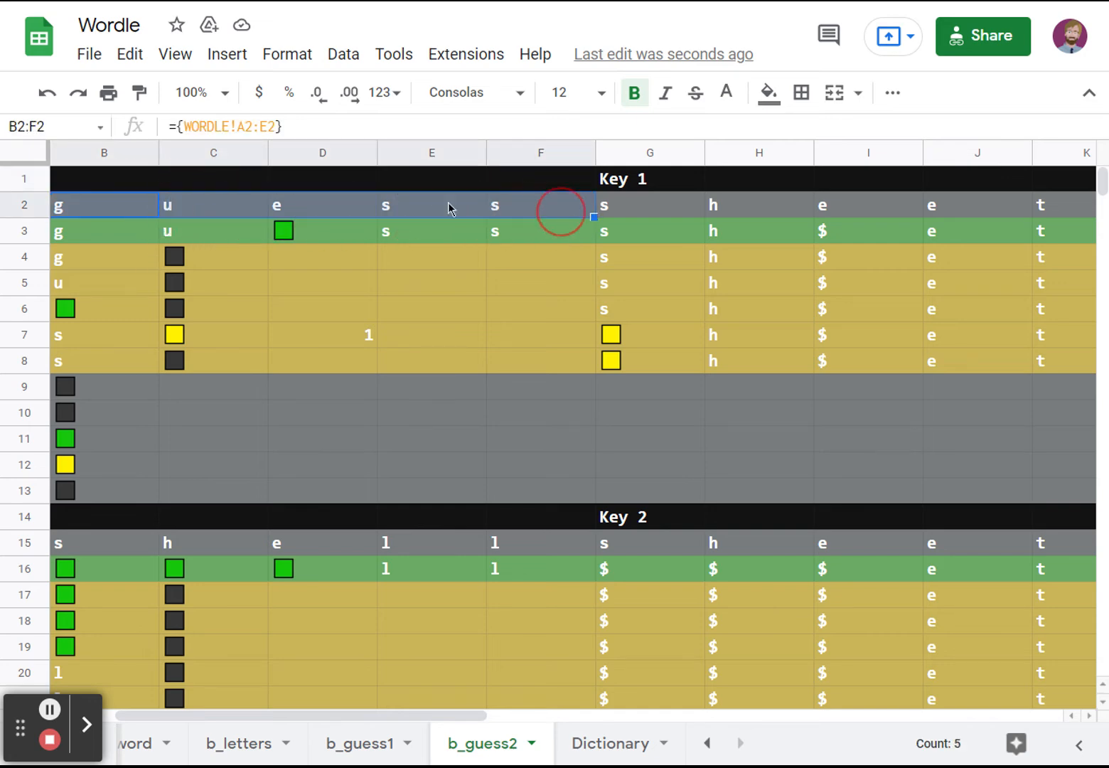
click(676, 208)
drag(831, 211, 1065, 204)
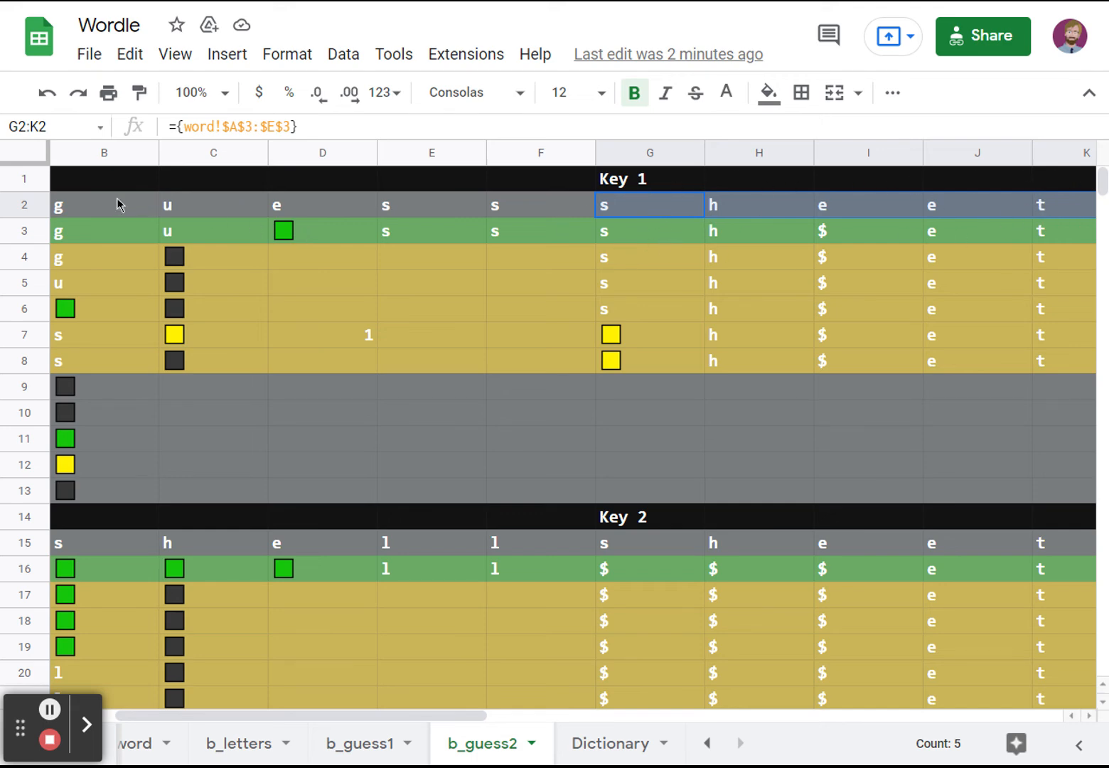
drag(119, 203, 307, 200)
drag(470, 215, 535, 216)
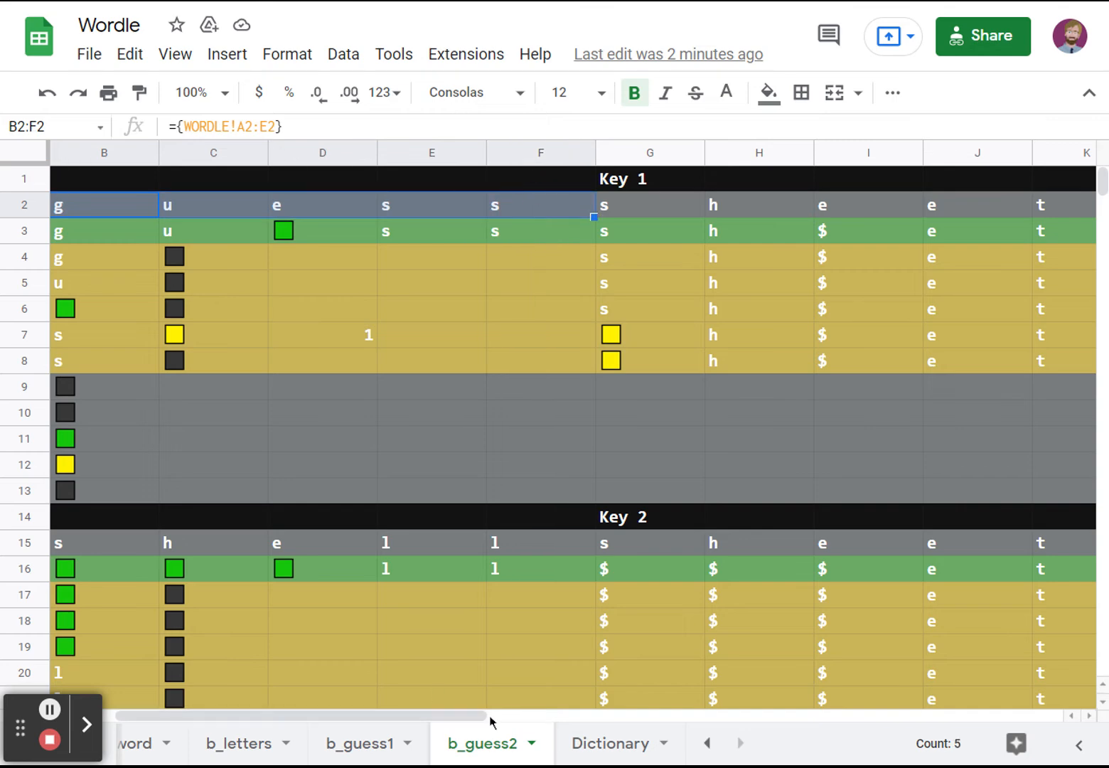
click(453, 716)
drag(452, 716, 344, 706)
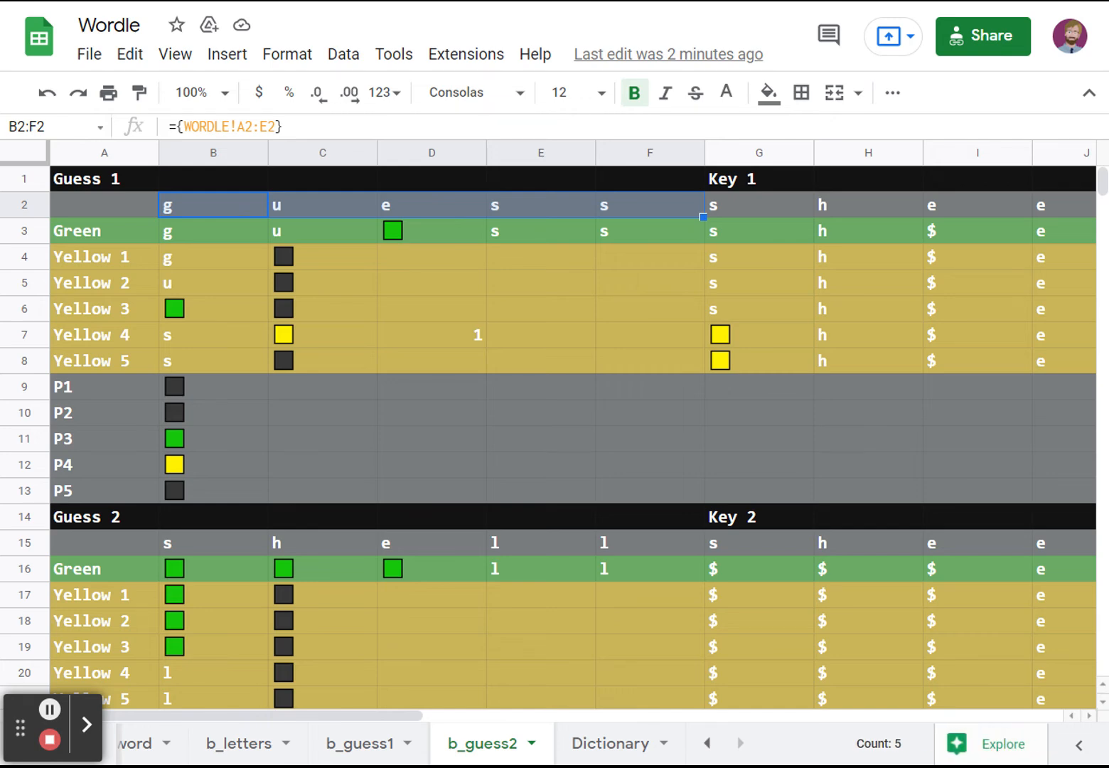
click(419, 539)
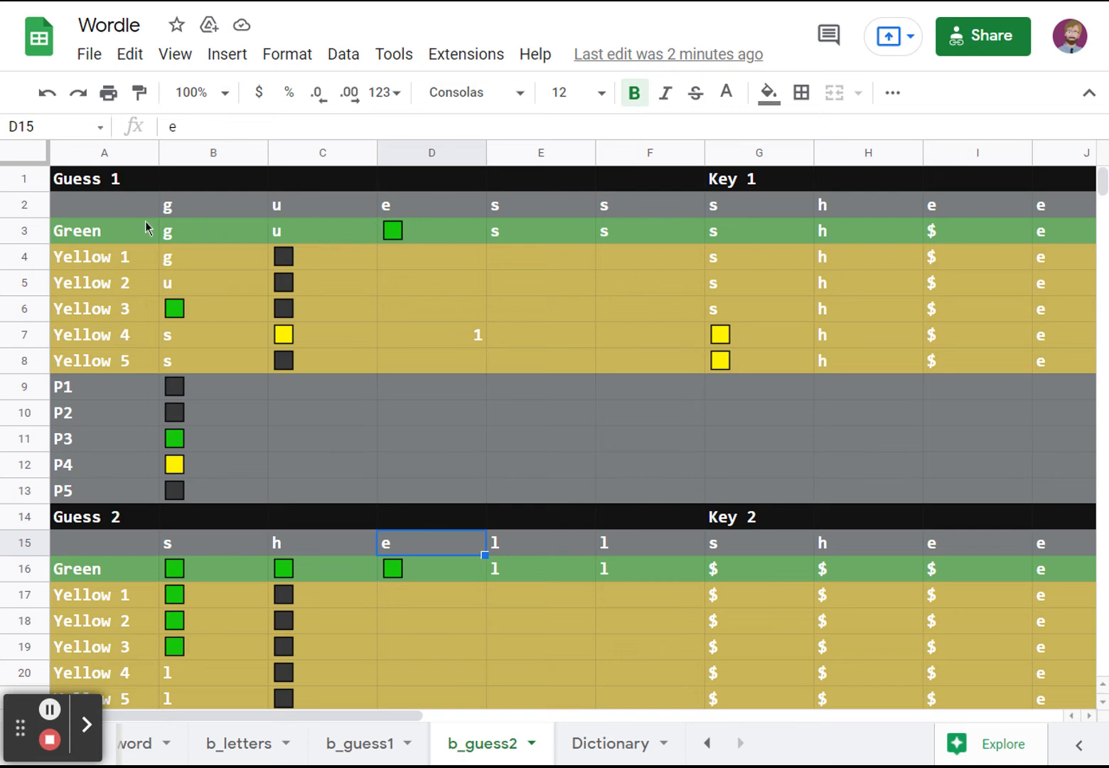
- Inspect the Green row's IF formulas in B3:F3, comparing the first guess's letters with the Key 1 letters in row 2
drag(198, 234, 631, 236)
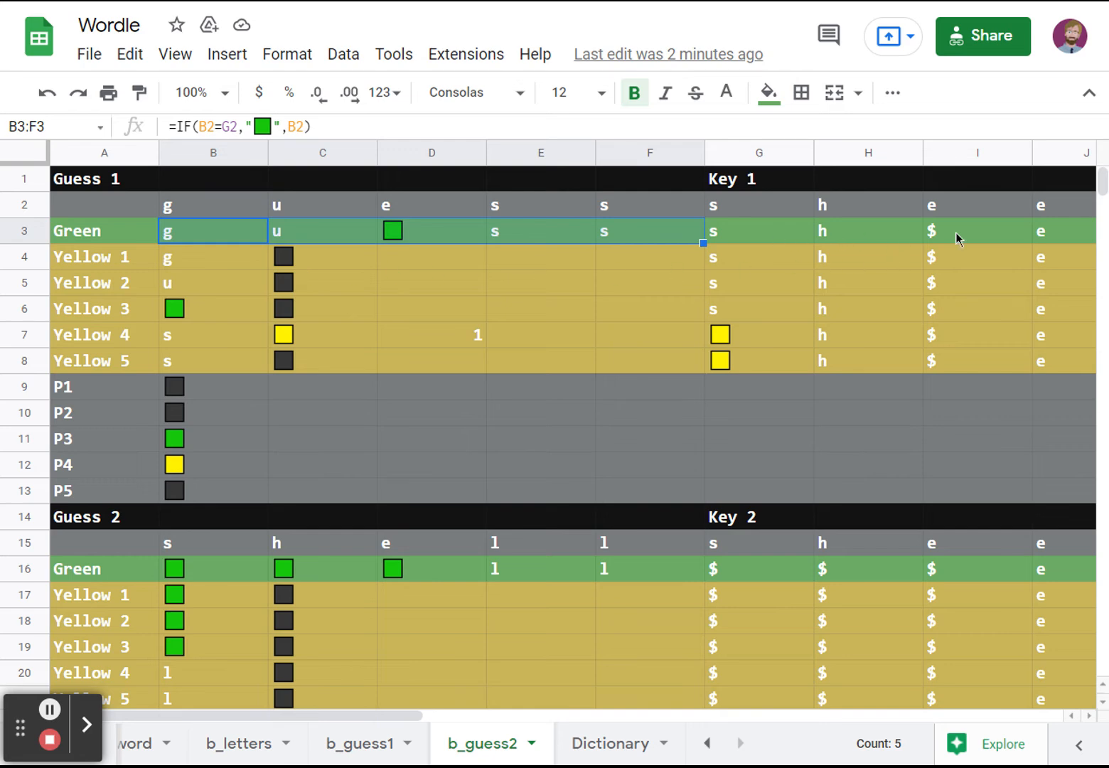
drag(760, 231, 789, 236)
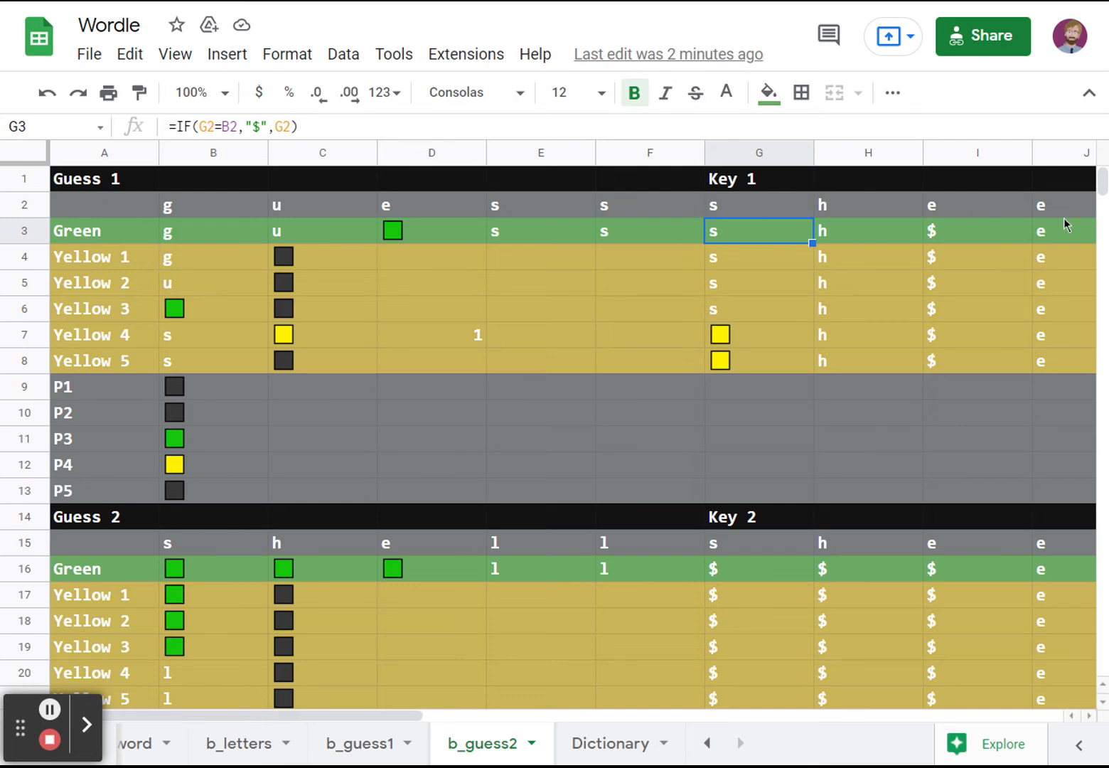
click(226, 238)
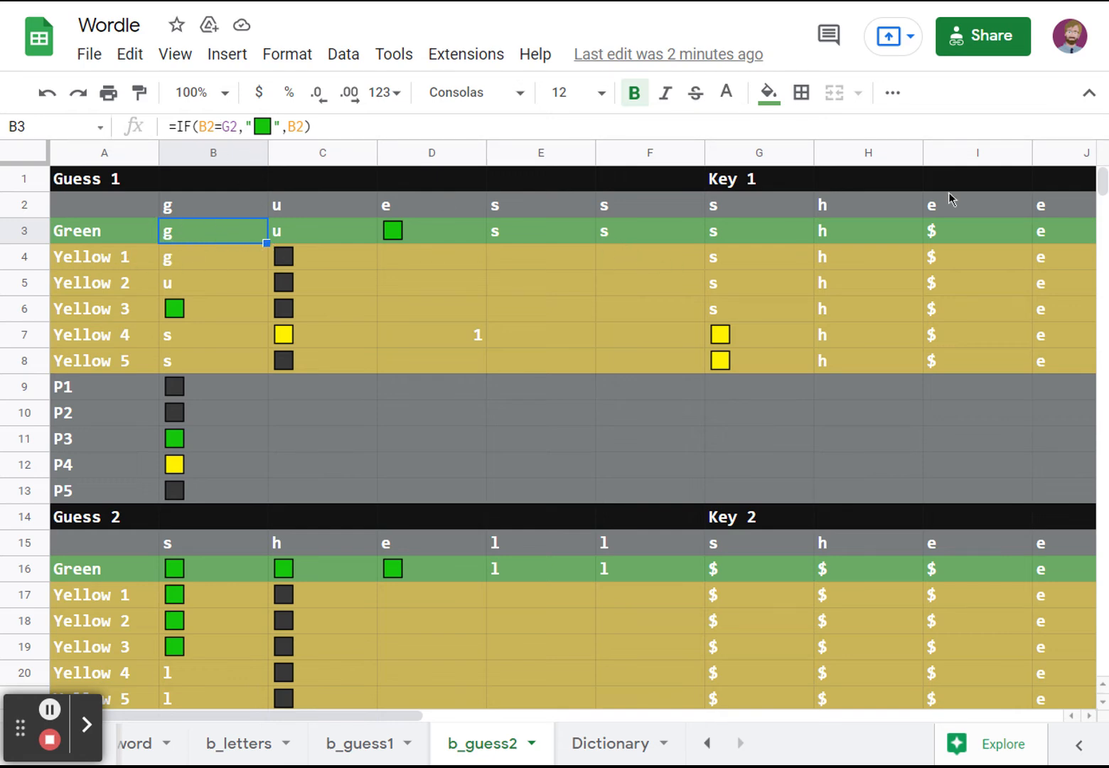
click(743, 202)
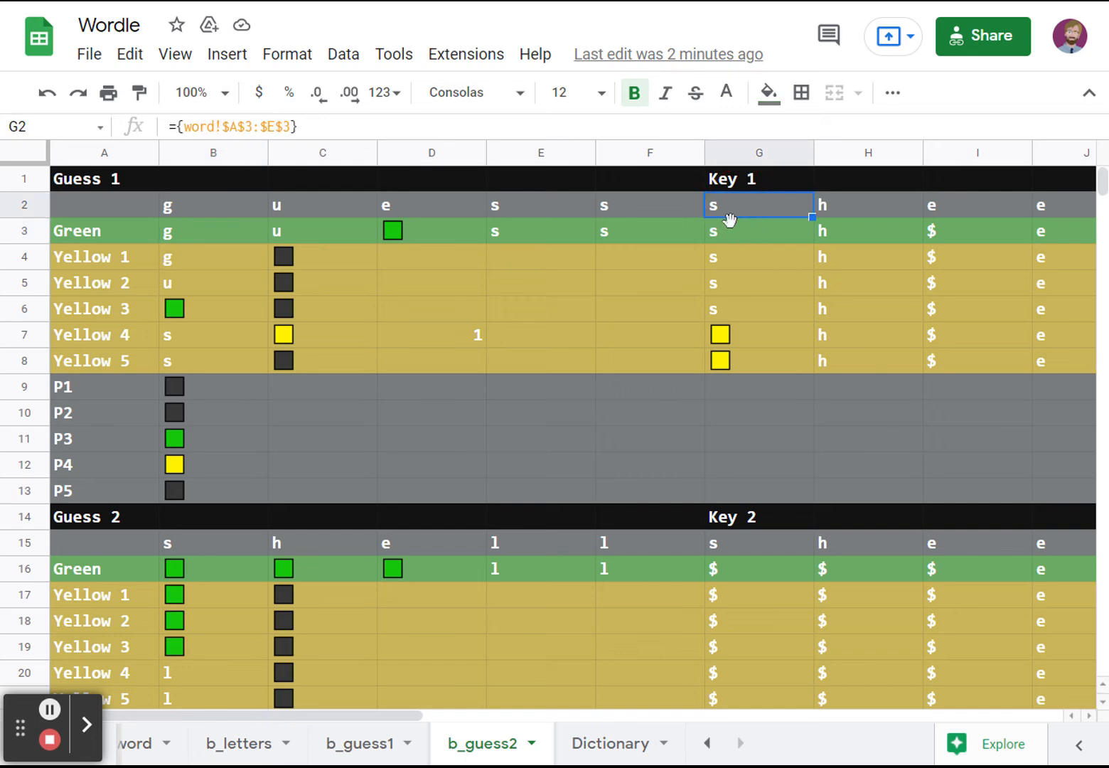
click(188, 231)
click(336, 241)
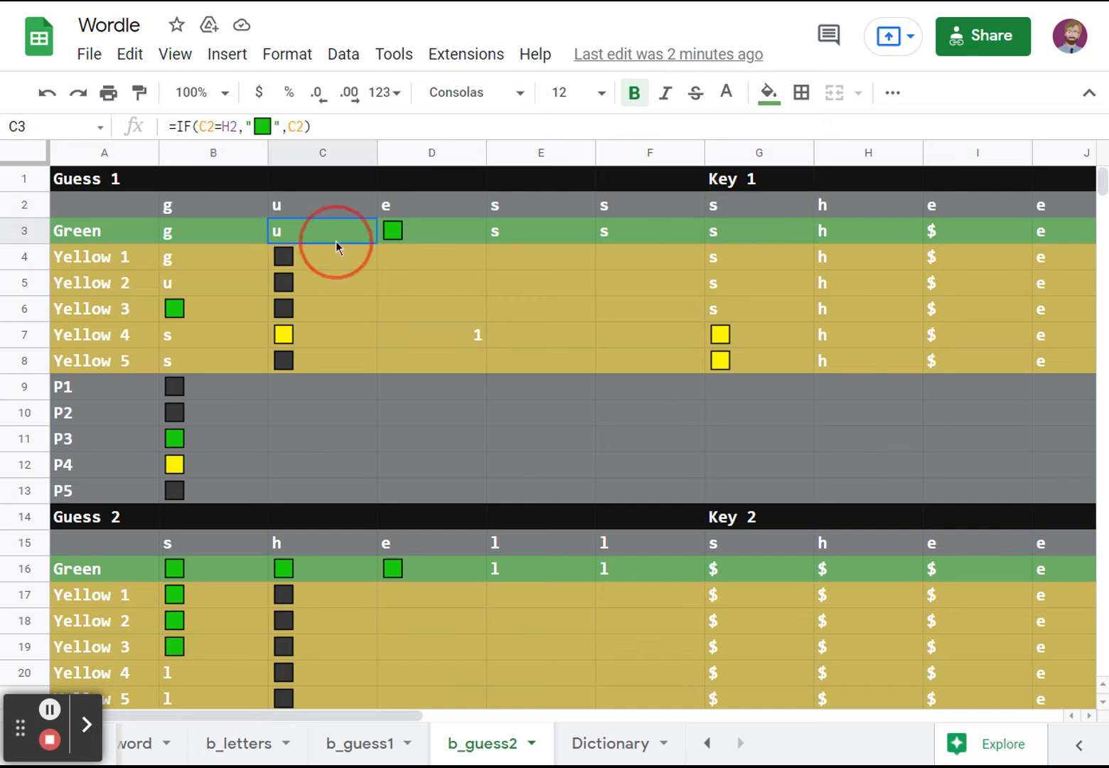
click(447, 241)
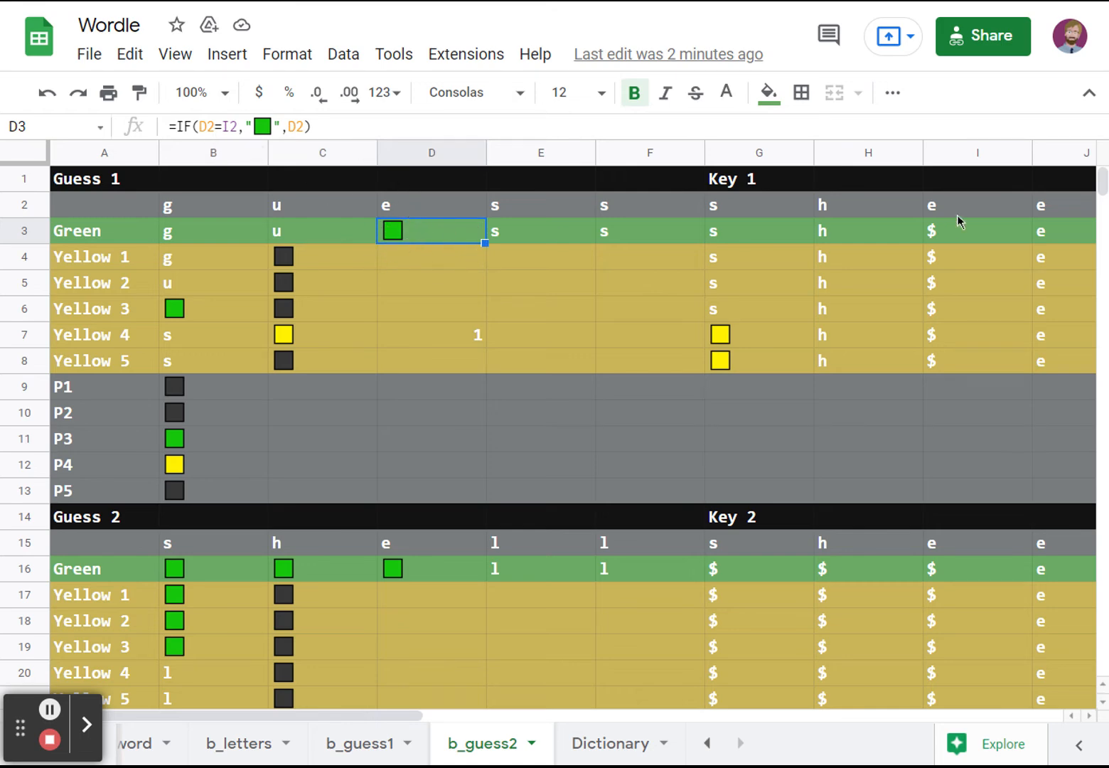
click(999, 205)
click(415, 232)
- Inspect the Key 1 Green row formulas in G3:K3, focusing on I3's "$" substitution and its counterpart in D3
drag(783, 229, 1064, 233)
click(943, 228)
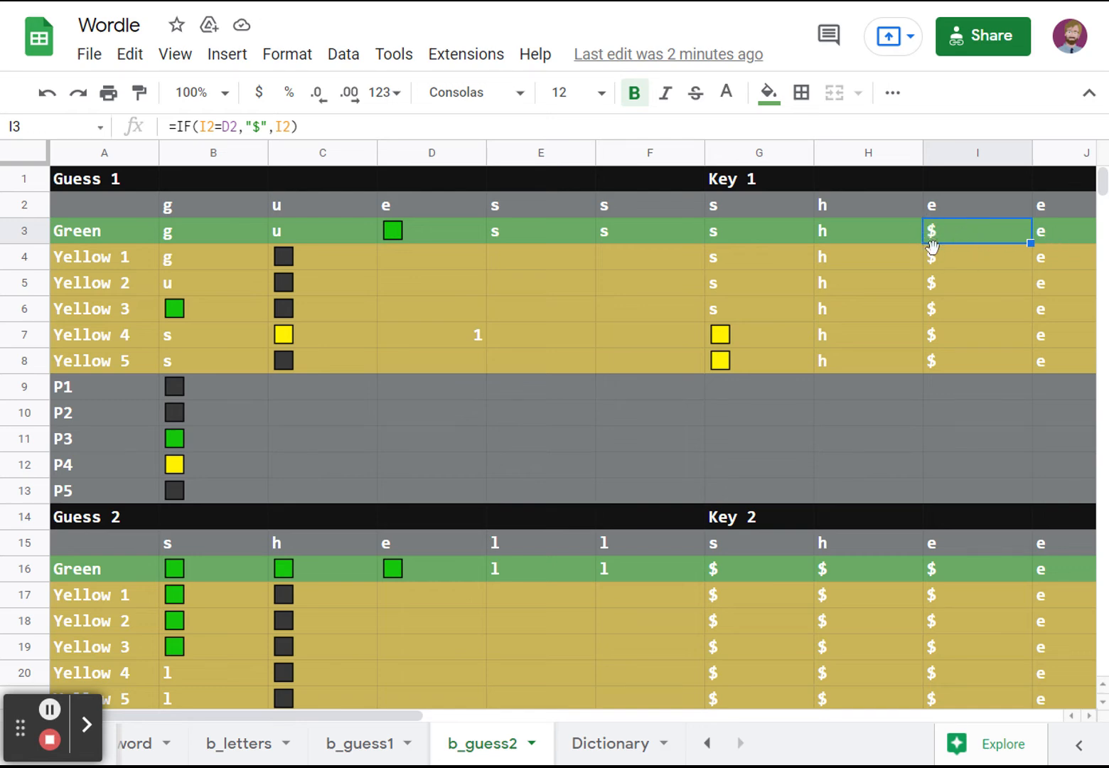
drag(740, 231, 1073, 238)
click(939, 260)
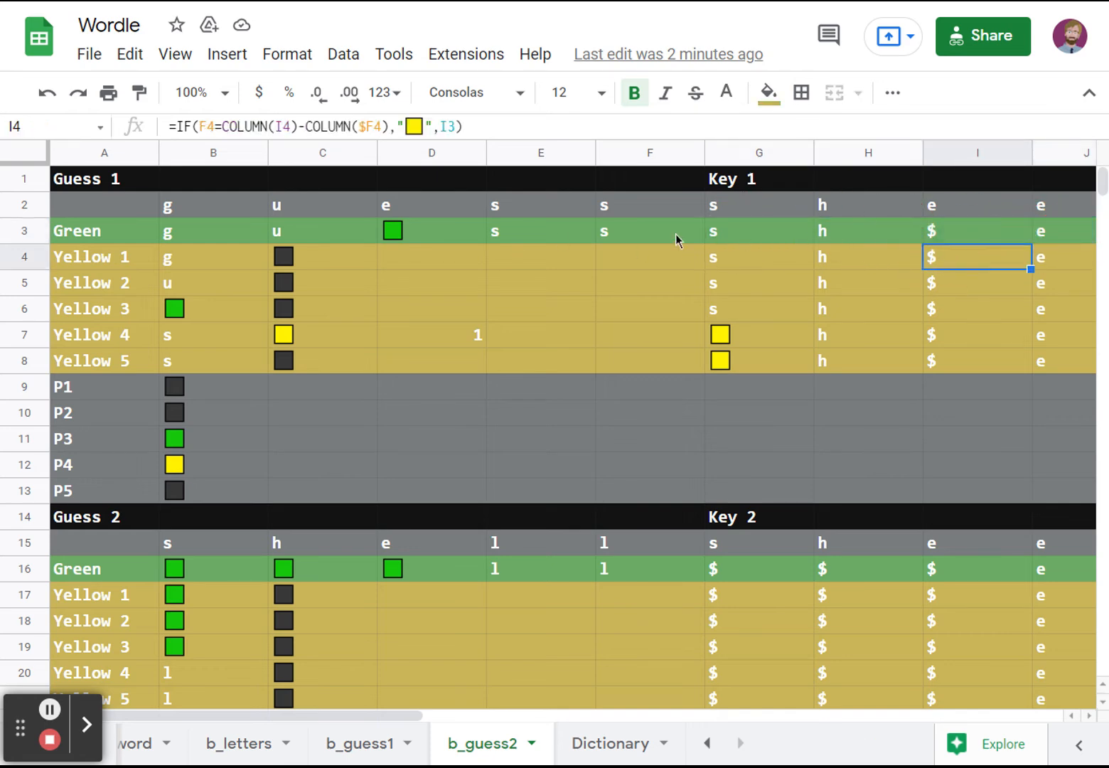
click(970, 234)
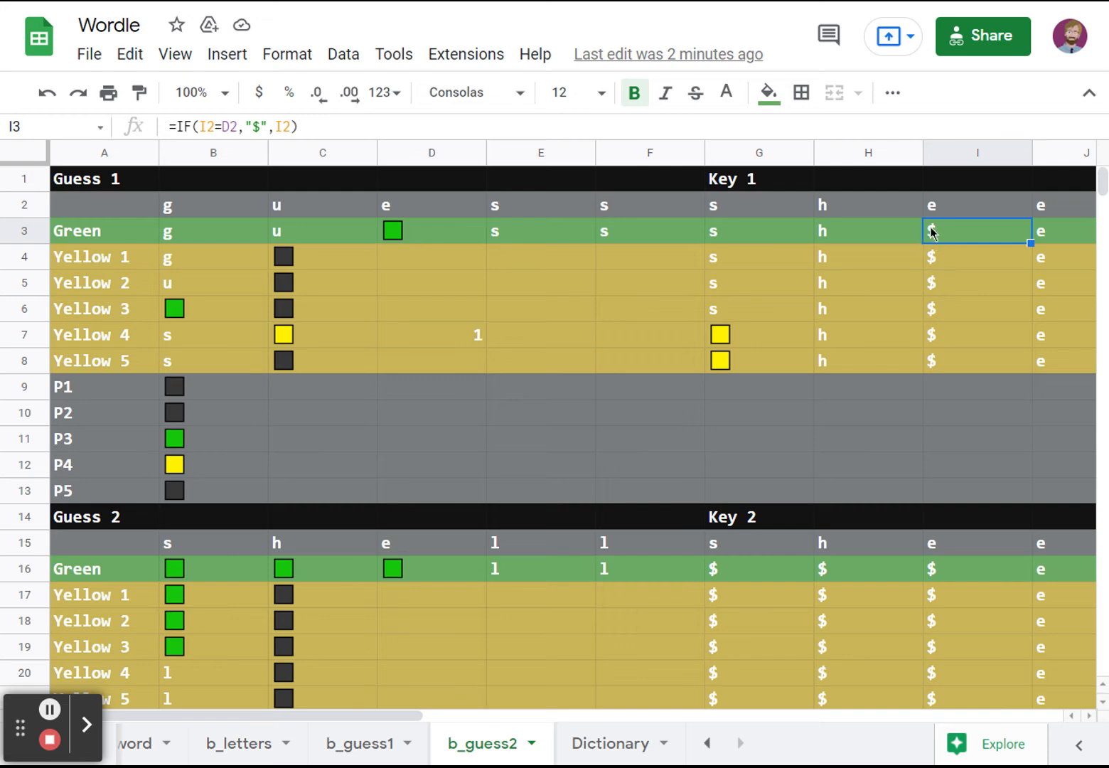
click(395, 226)
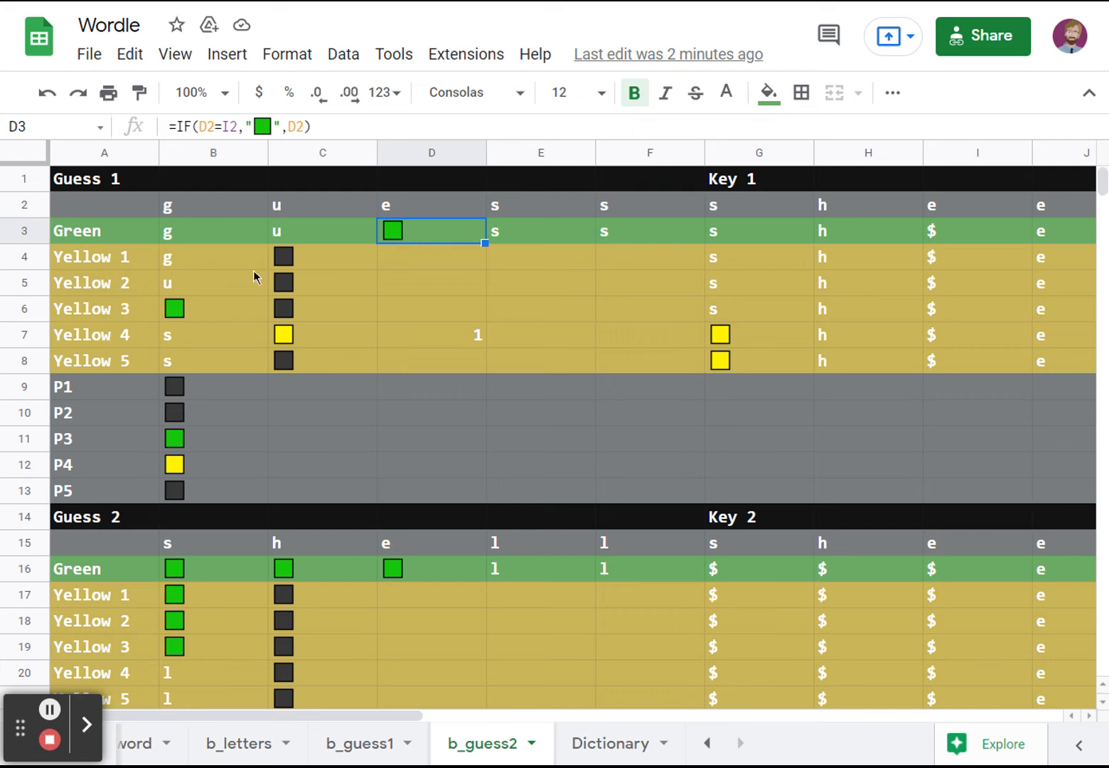
- Examine the first guess's vertical letter list in B4:B8 and the TRANSPOSE formula in B4
click(140, 266)
drag(189, 260, 192, 354)
click(193, 266)
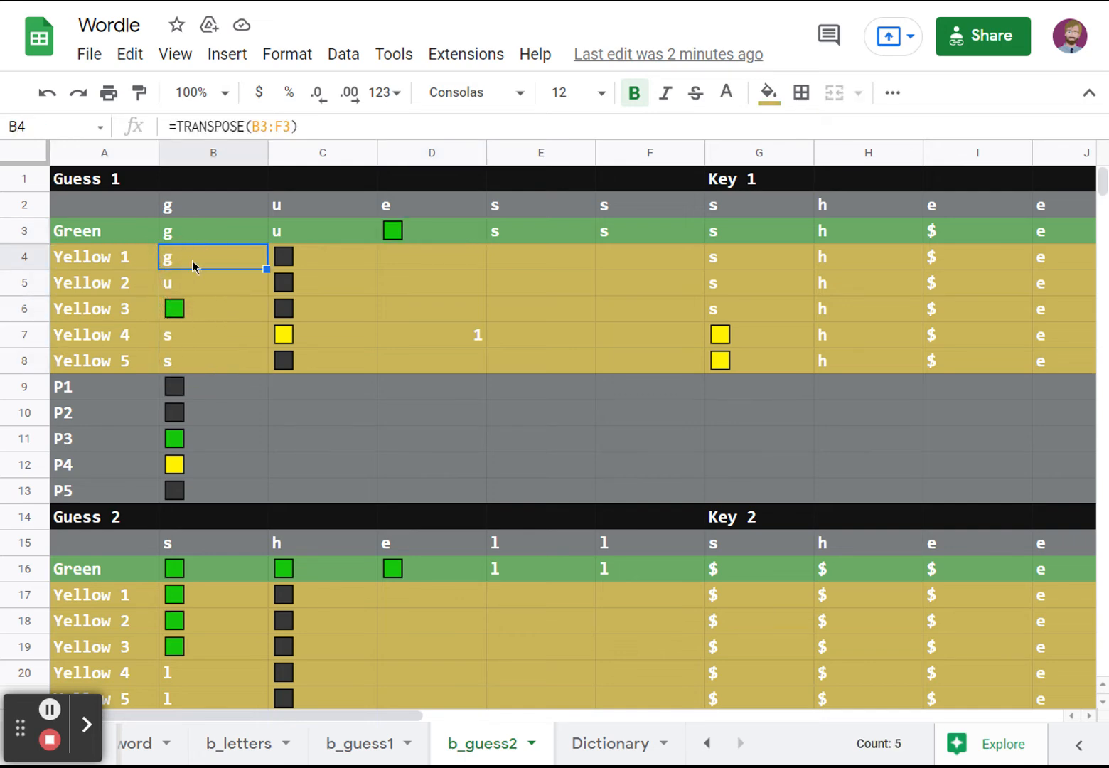
click(193, 280)
click(143, 267)
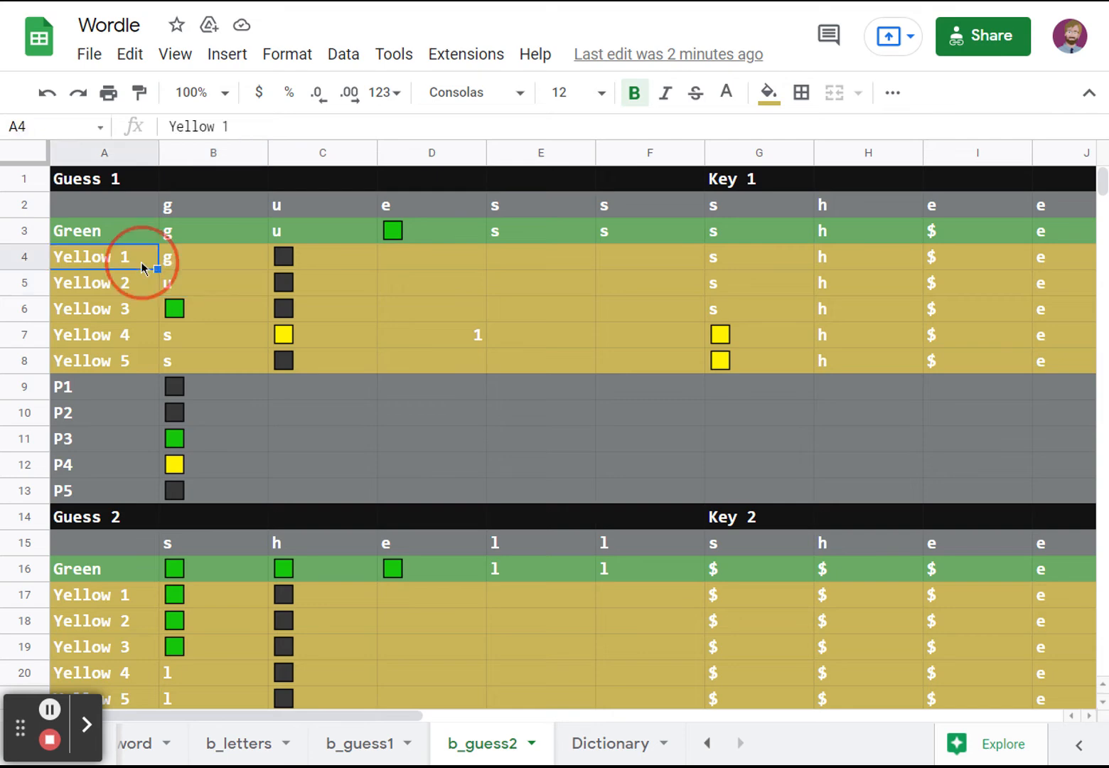
click(193, 263)
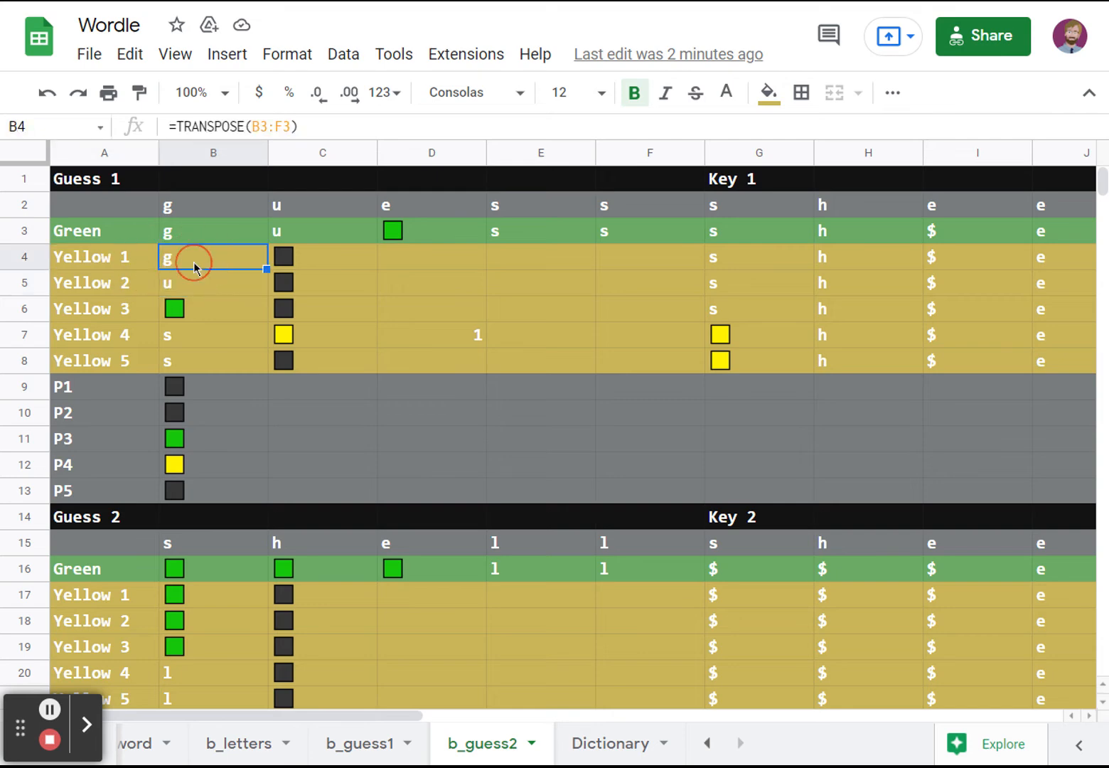
- Inspect the COUNTIF formulas in C4, C5 and C6 that check each guess letter against the remaining key letters
click(320, 265)
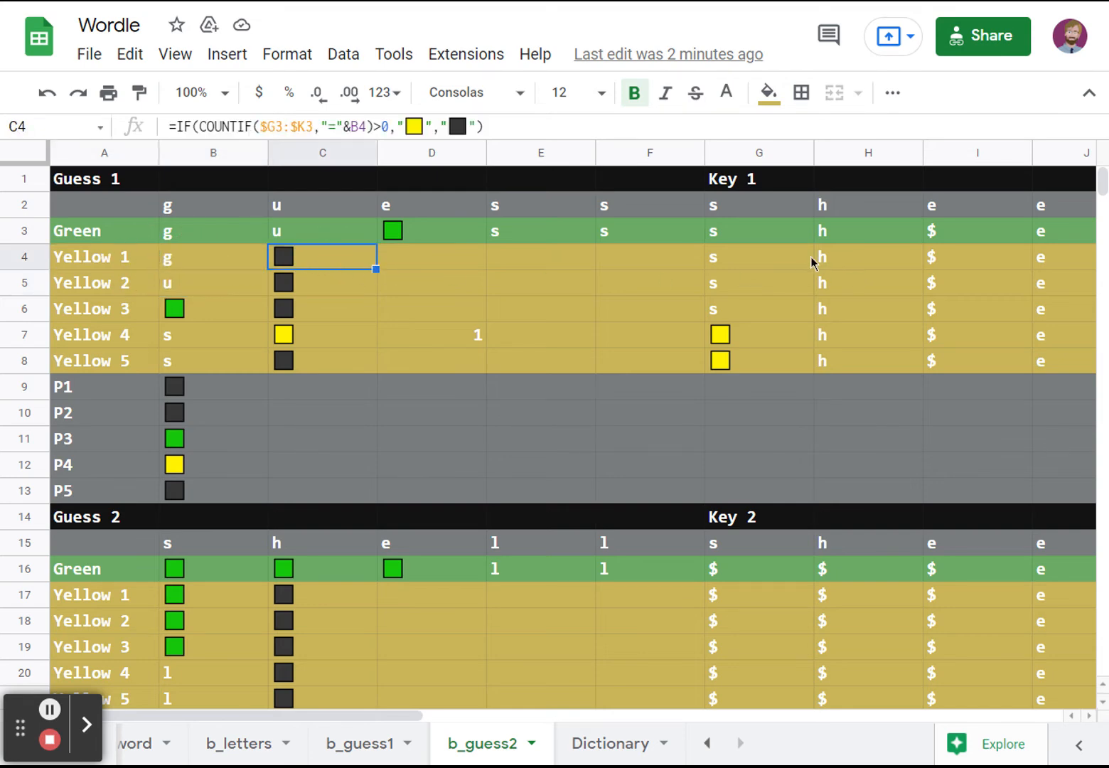
drag(797, 259, 928, 266)
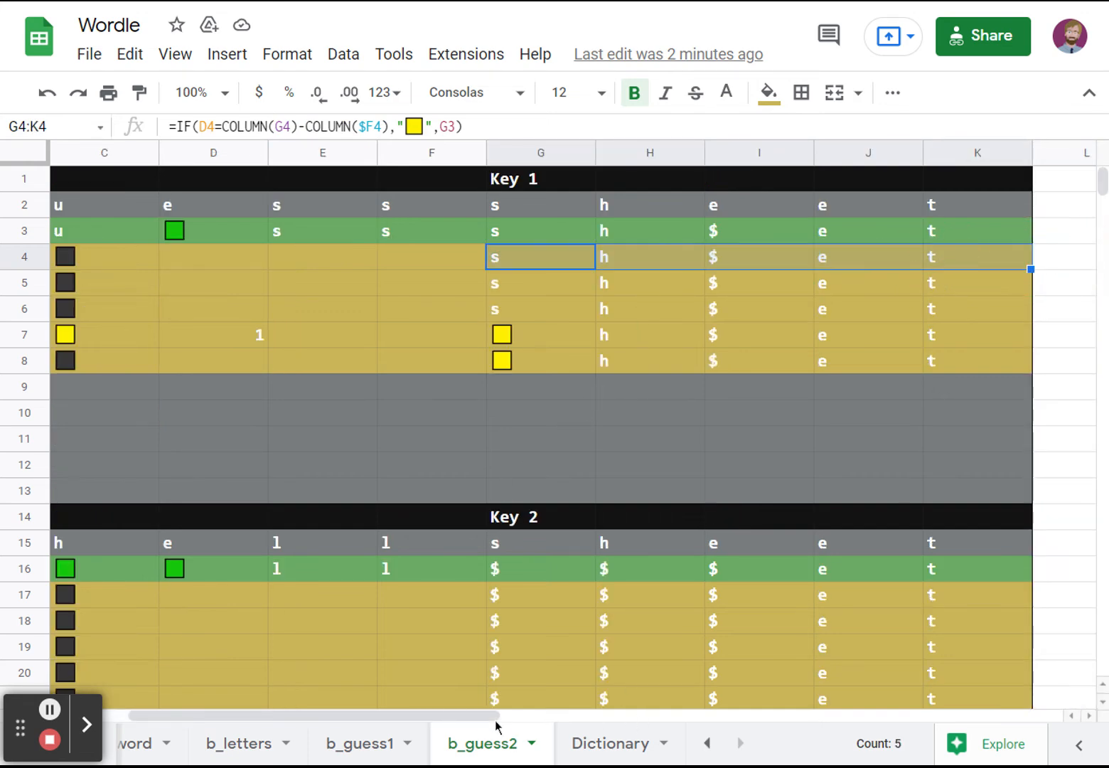
drag(491, 716, 384, 720)
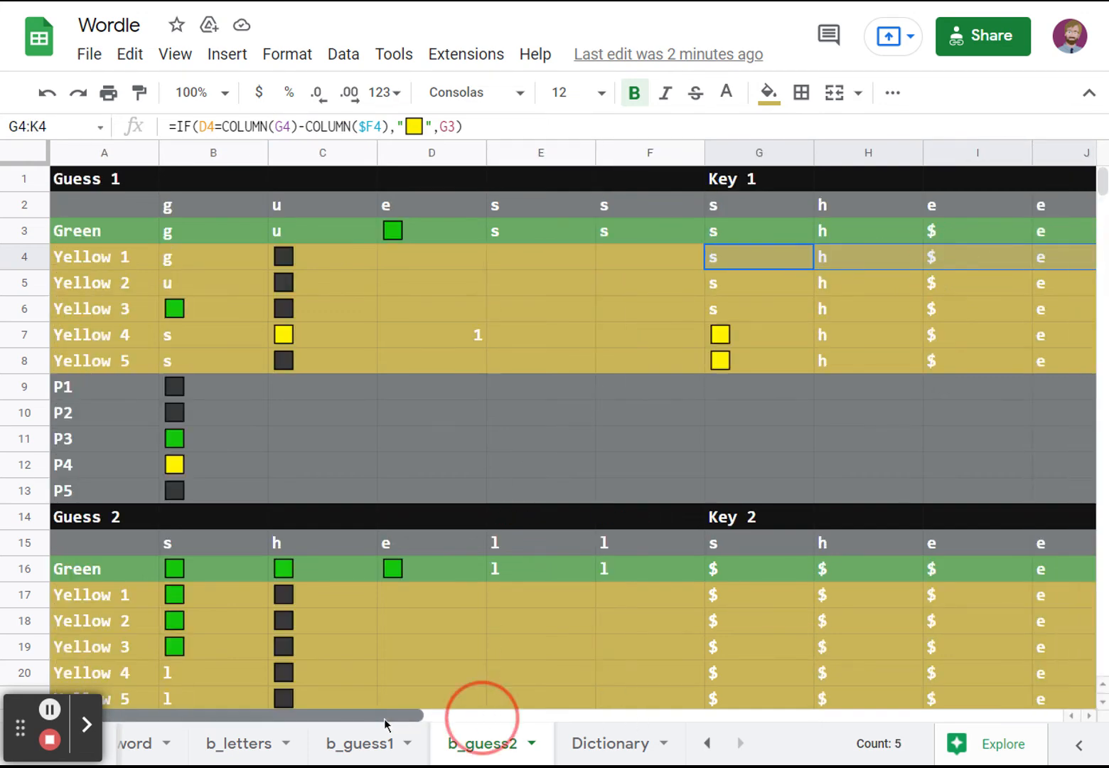
click(182, 284)
drag(327, 287, 221, 288)
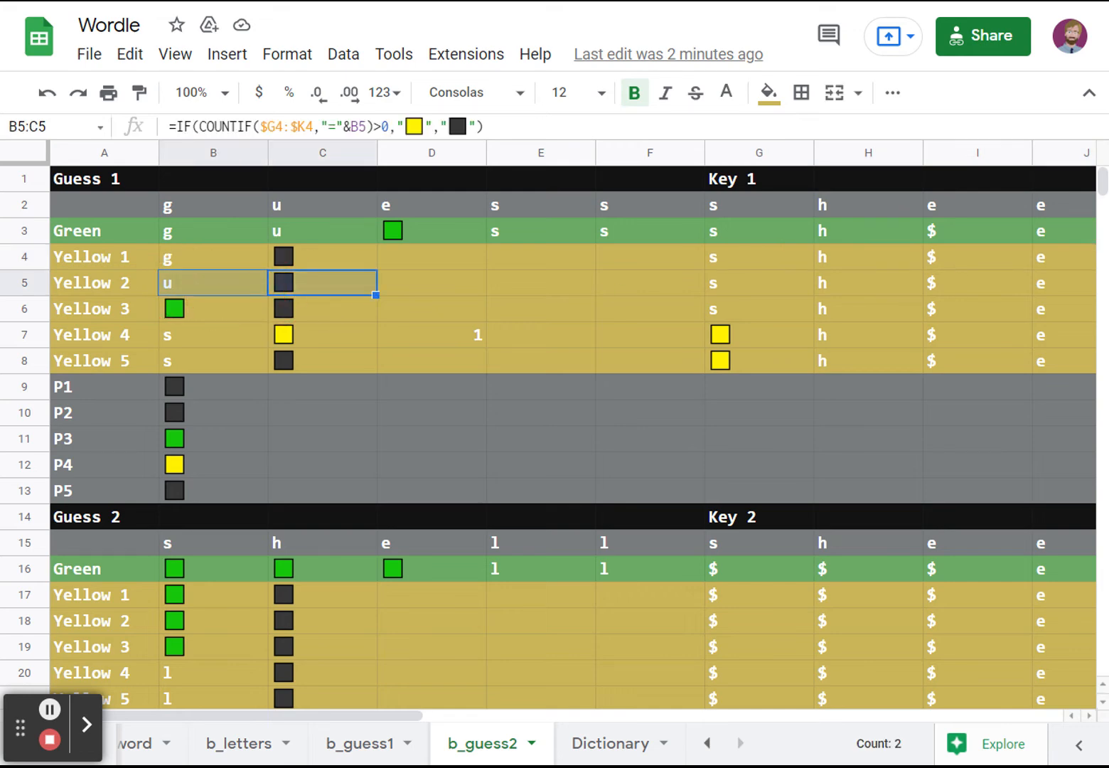
click(192, 311)
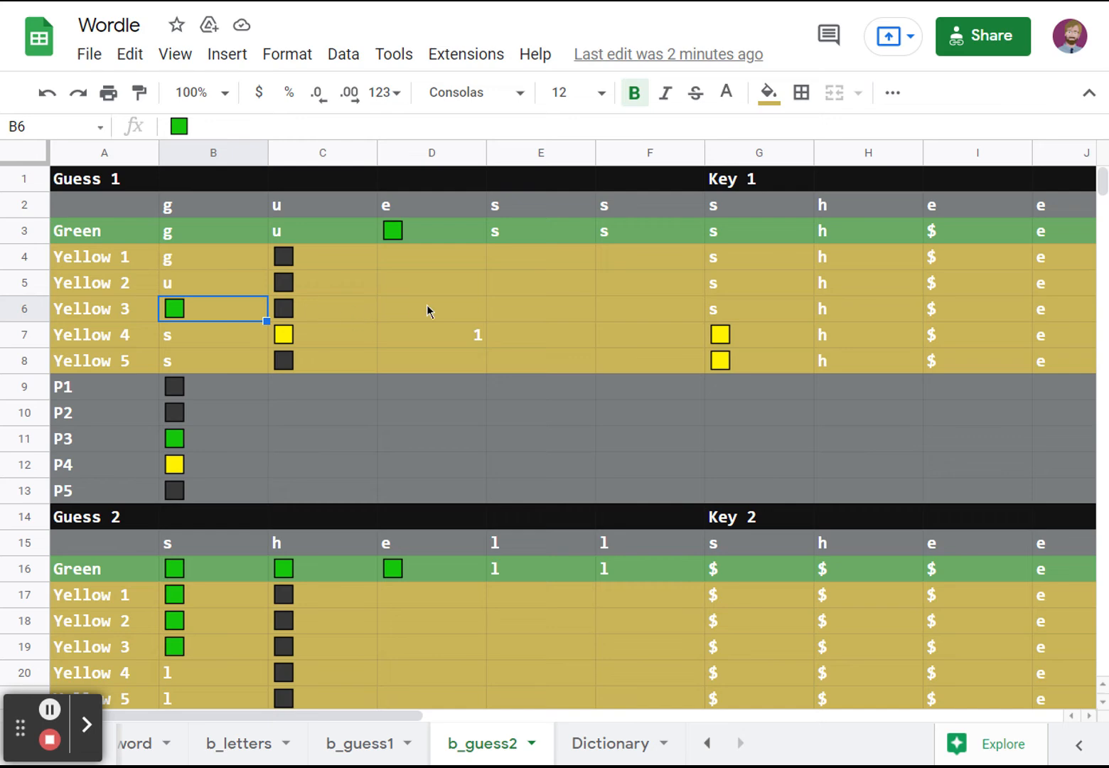
click(308, 310)
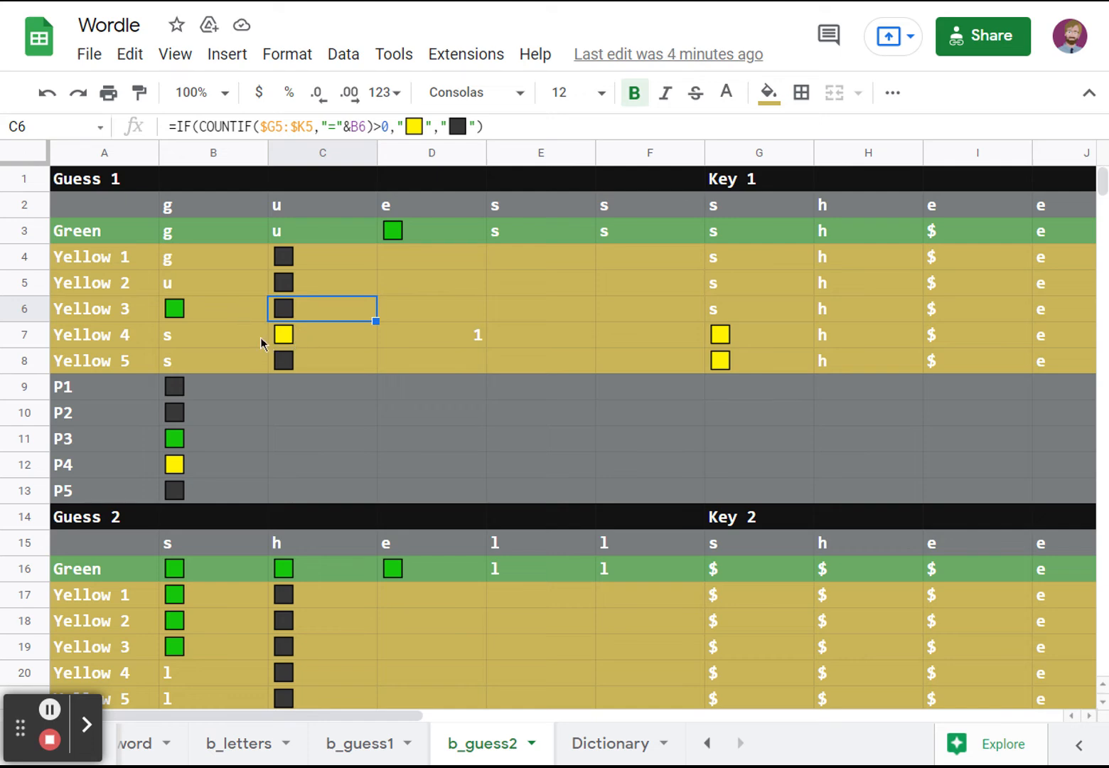
- Inspect the Yellow 4 row's guess letter and COUNTIF check in B7:C7, plus the key replacement formula in G7
click(191, 330)
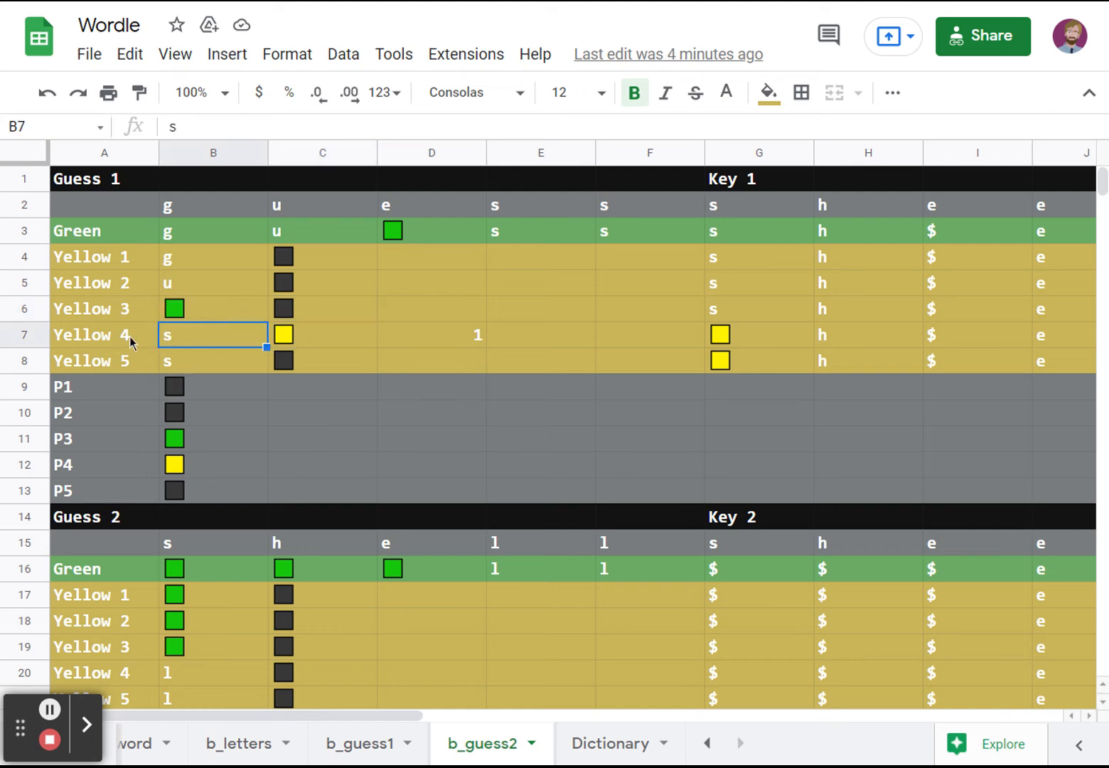
drag(321, 337, 192, 340)
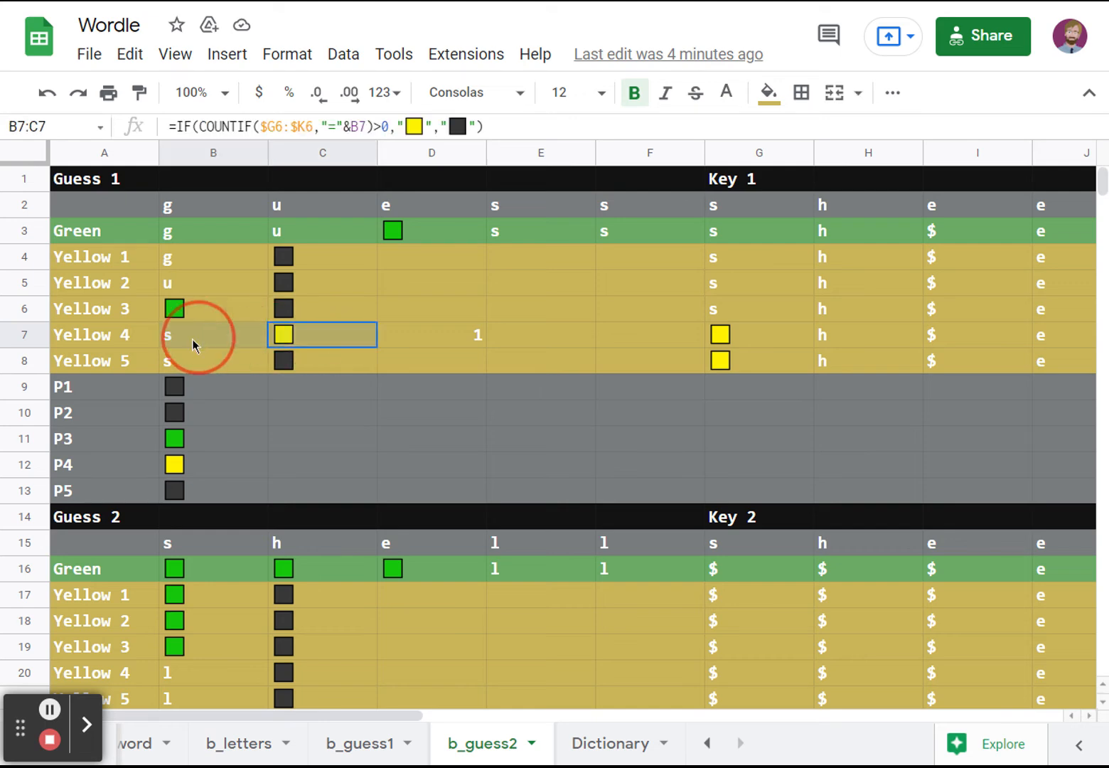
click(193, 342)
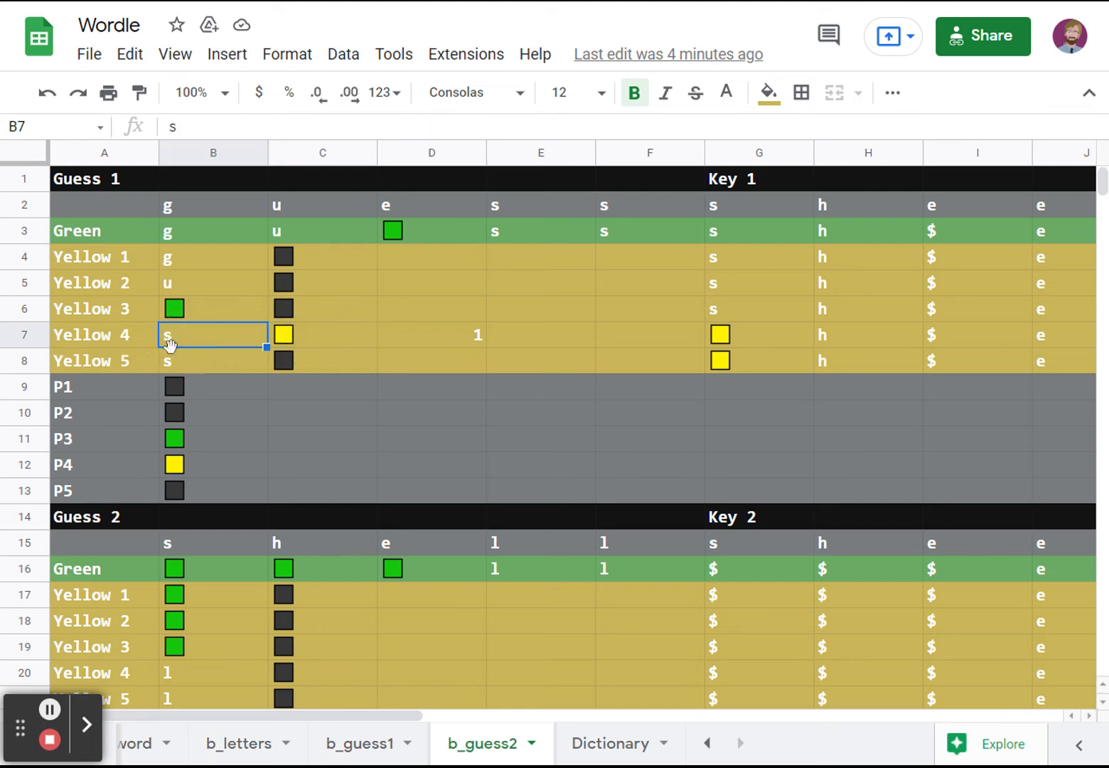
click(759, 344)
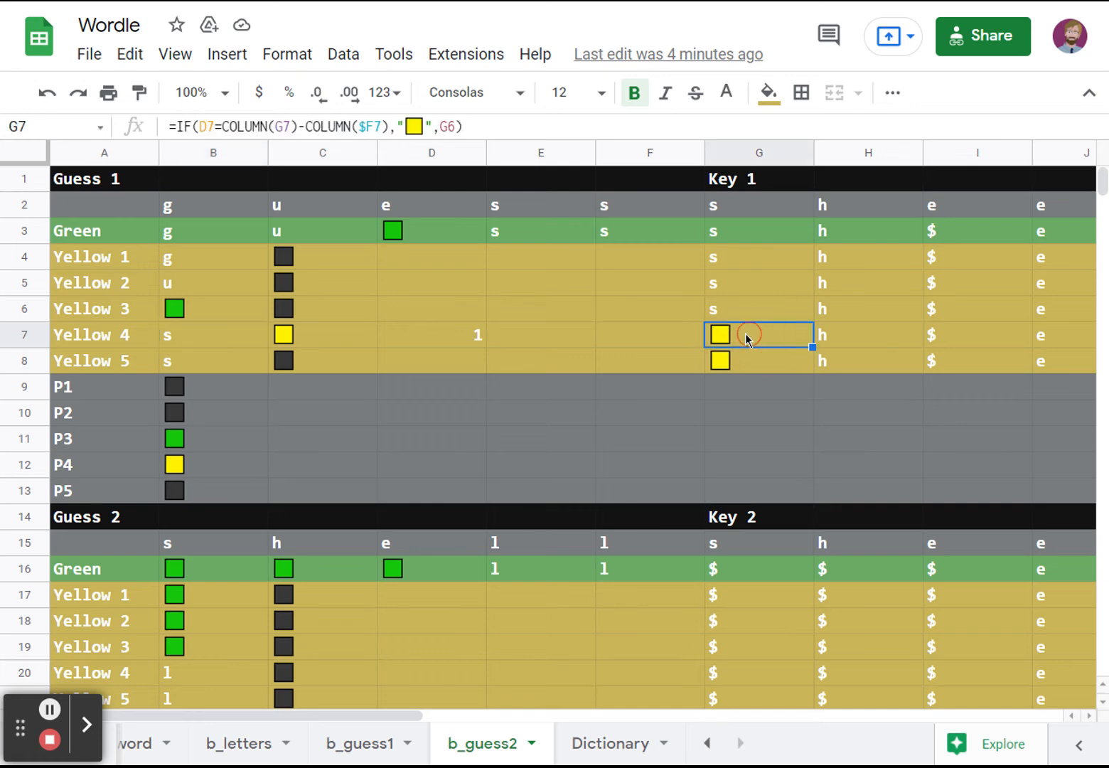
click(238, 337)
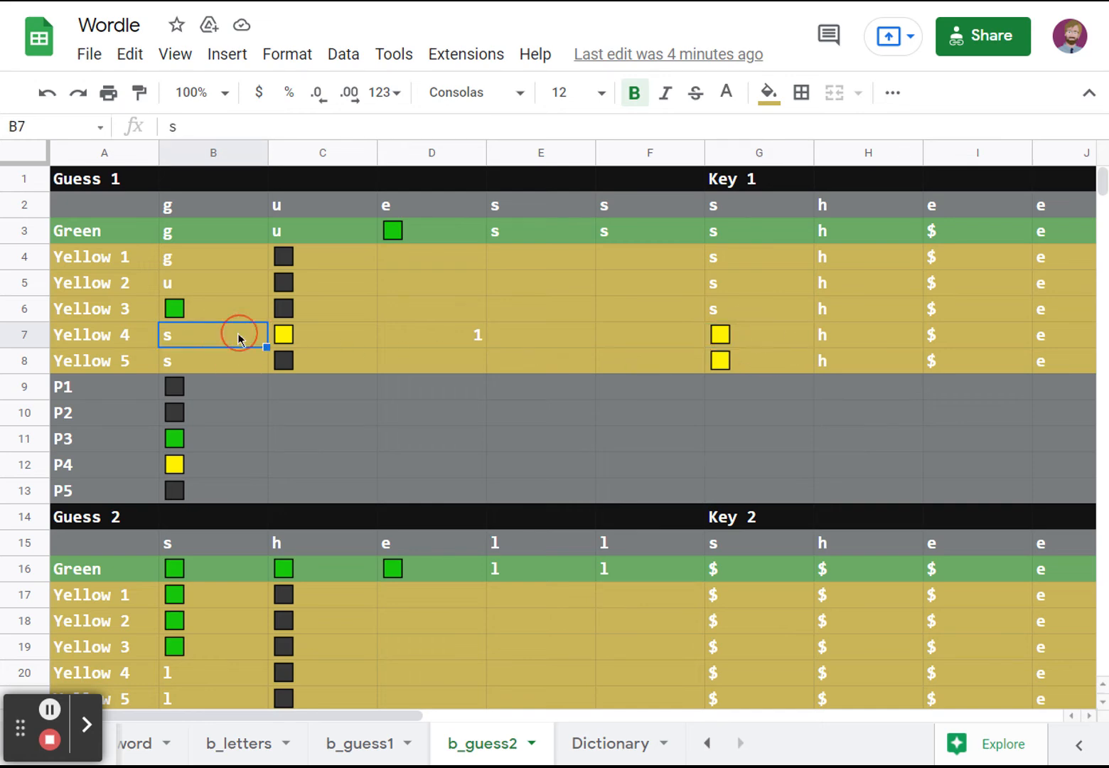
- Examine D7's FIND formula together with the guess letter in B7 and the key letters it searches in row 6
click(445, 339)
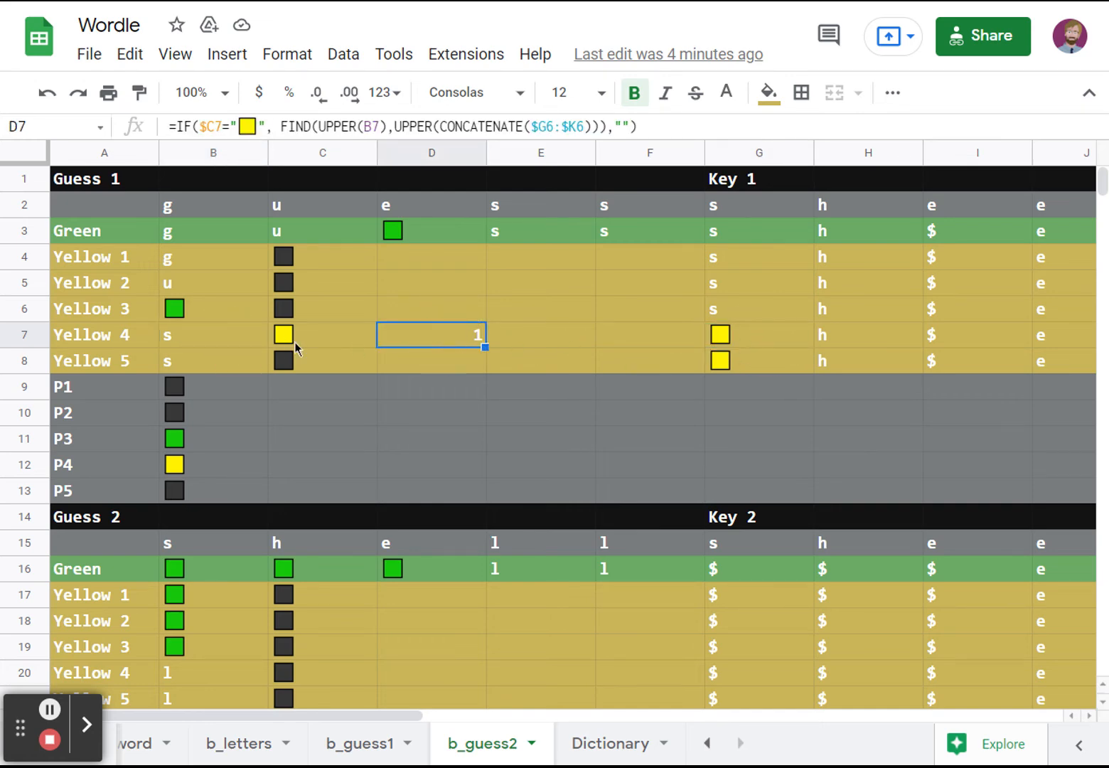
click(179, 344)
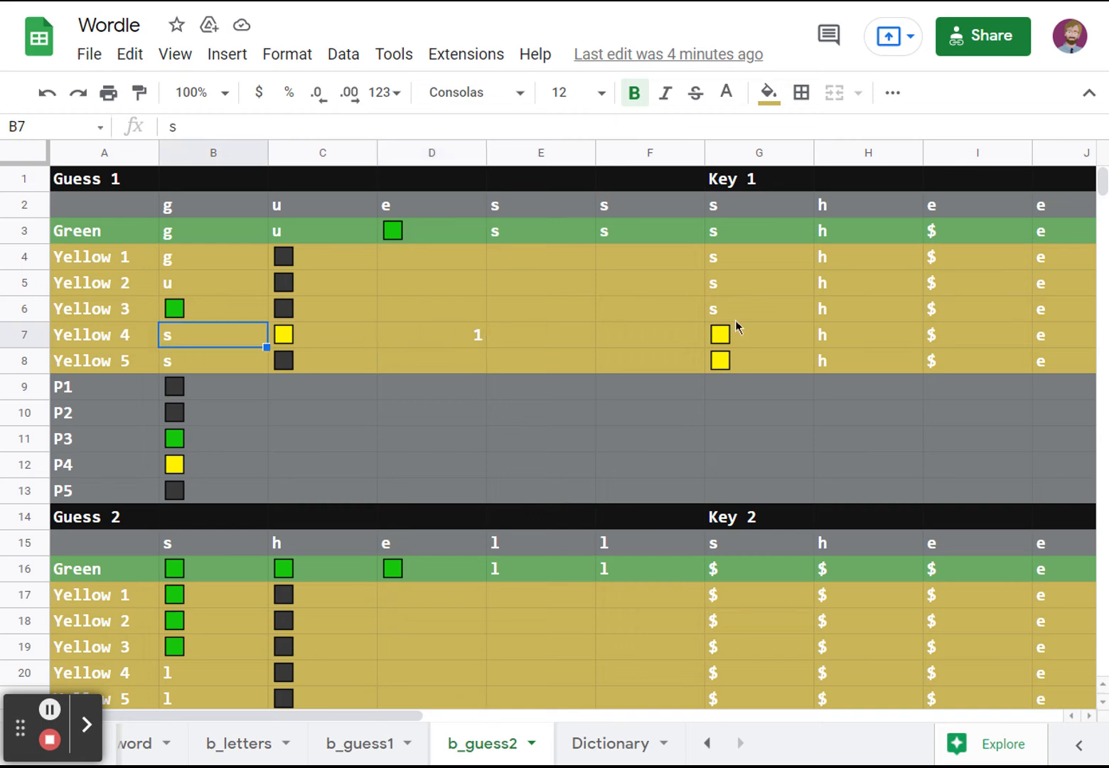
click(811, 318)
drag(855, 325, 1058, 315)
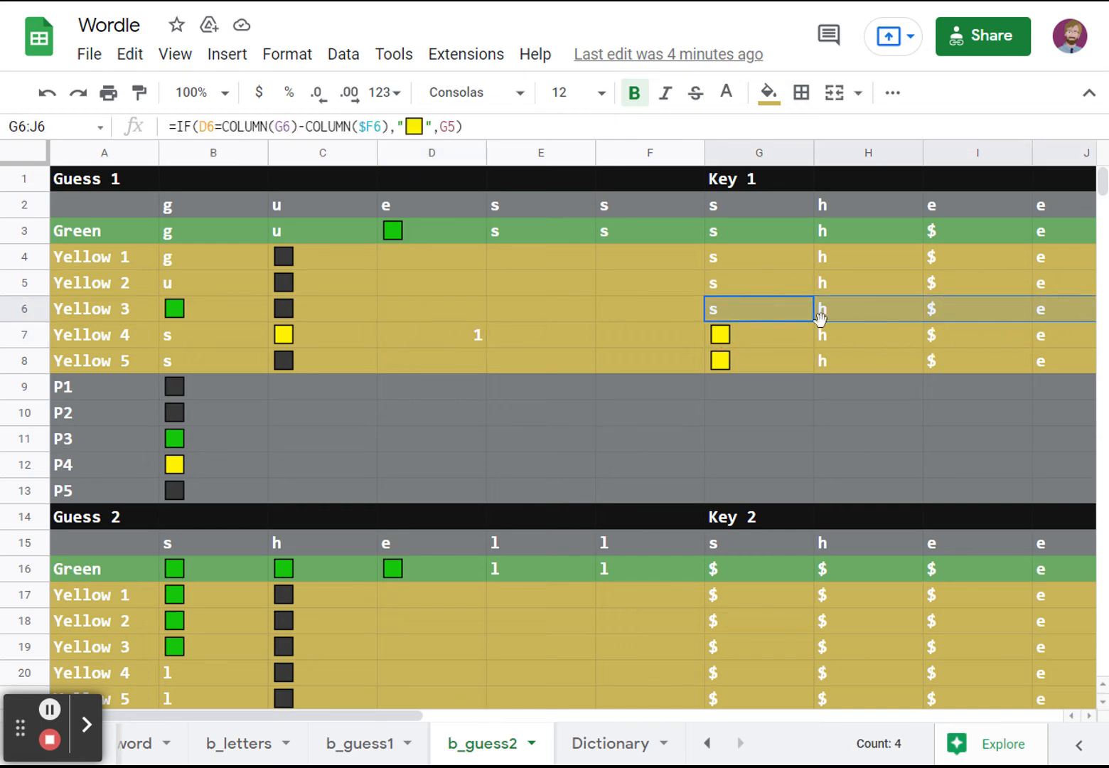
drag(765, 322, 765, 323)
click(764, 317)
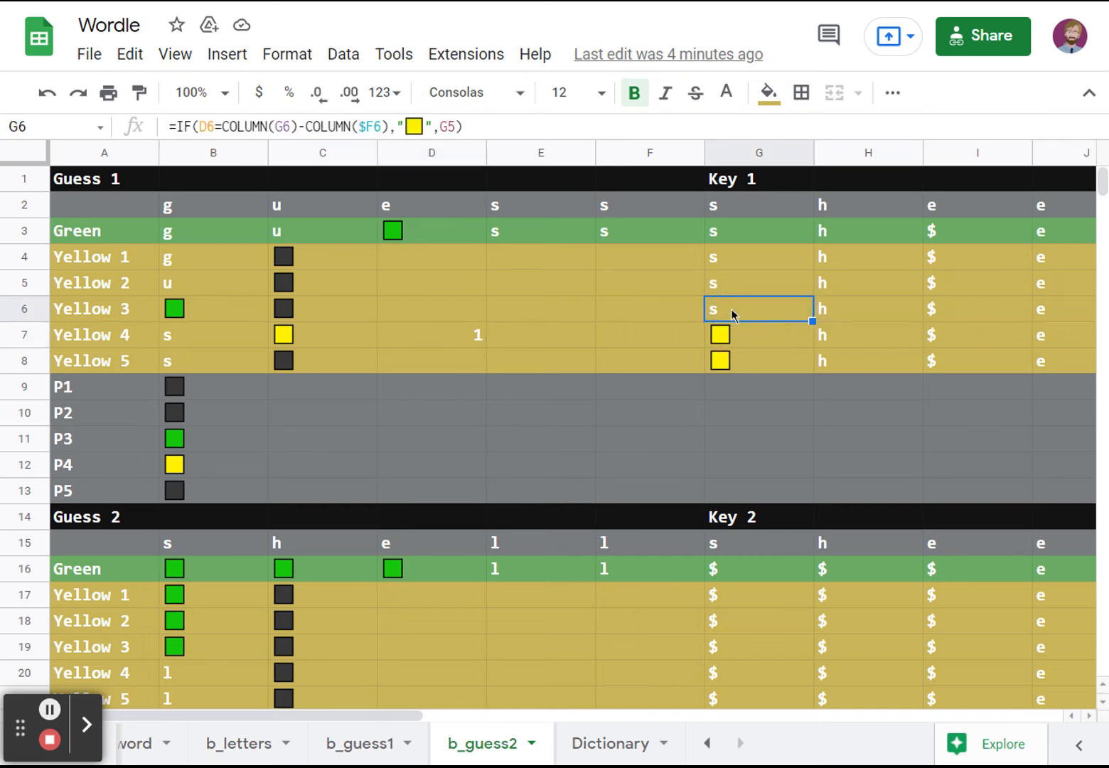
click(445, 347)
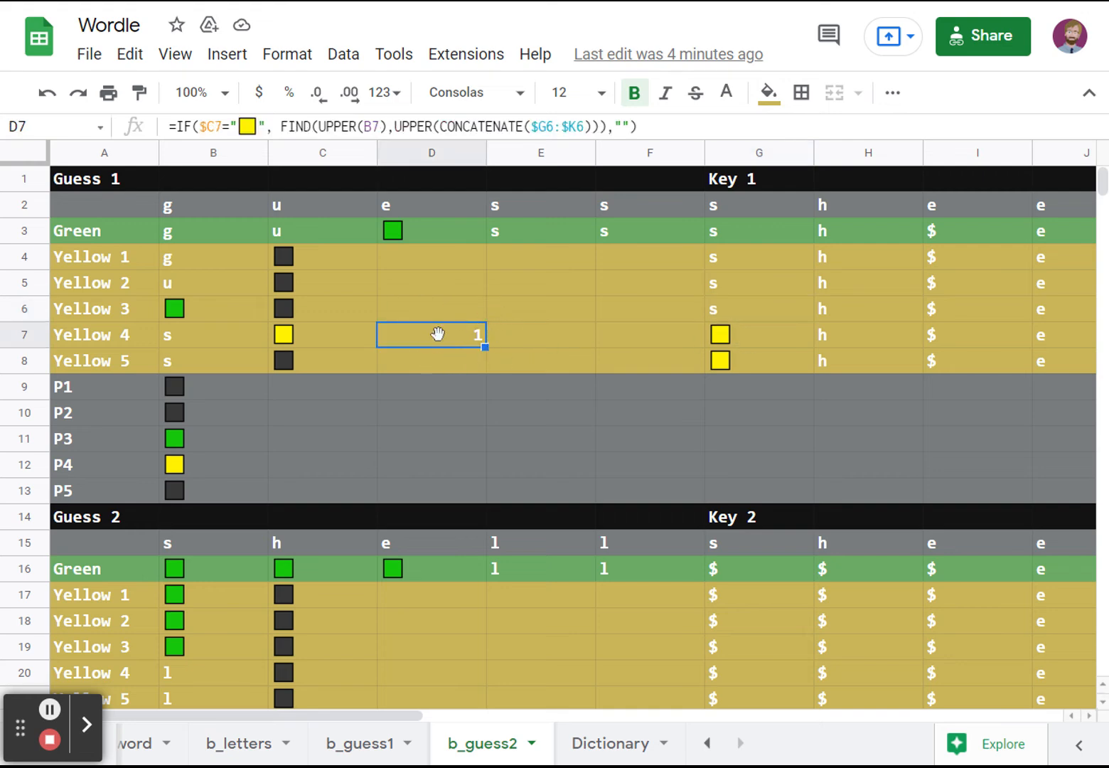
click(545, 332)
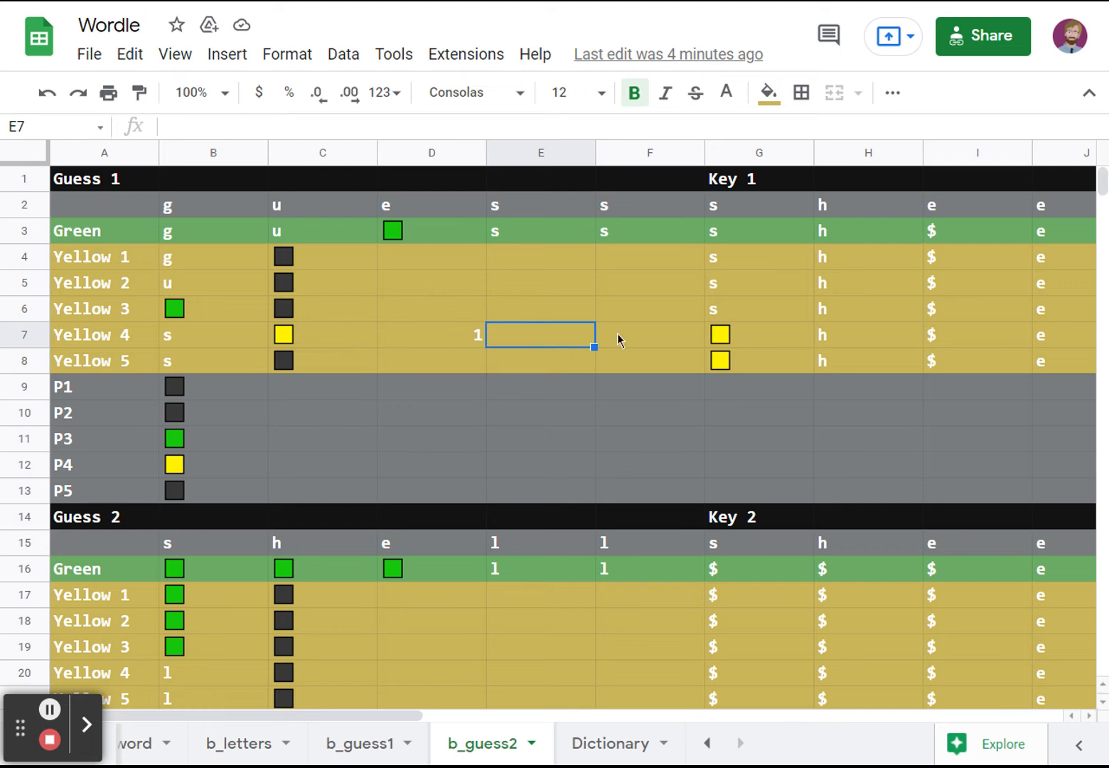
- Inspect the Yellow 4 row's key replacement formula in G7, the FIND formula in D7 and the COUNTIF check in C7
click(757, 341)
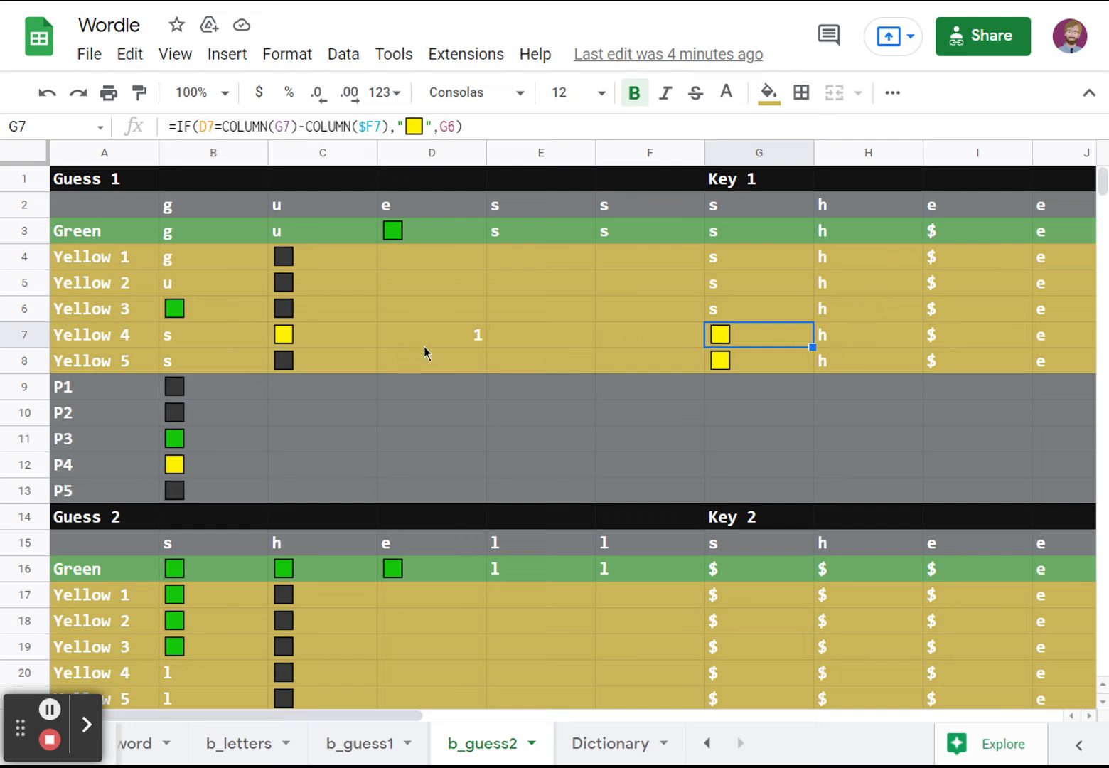
click(456, 345)
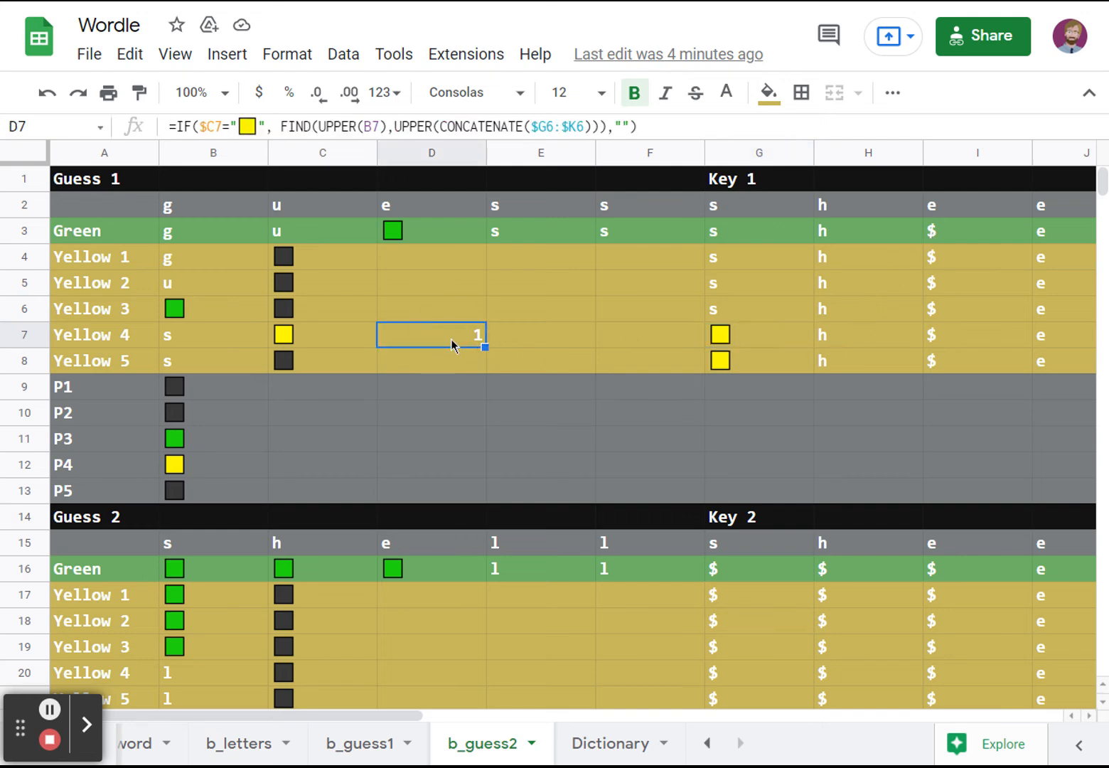
click(292, 340)
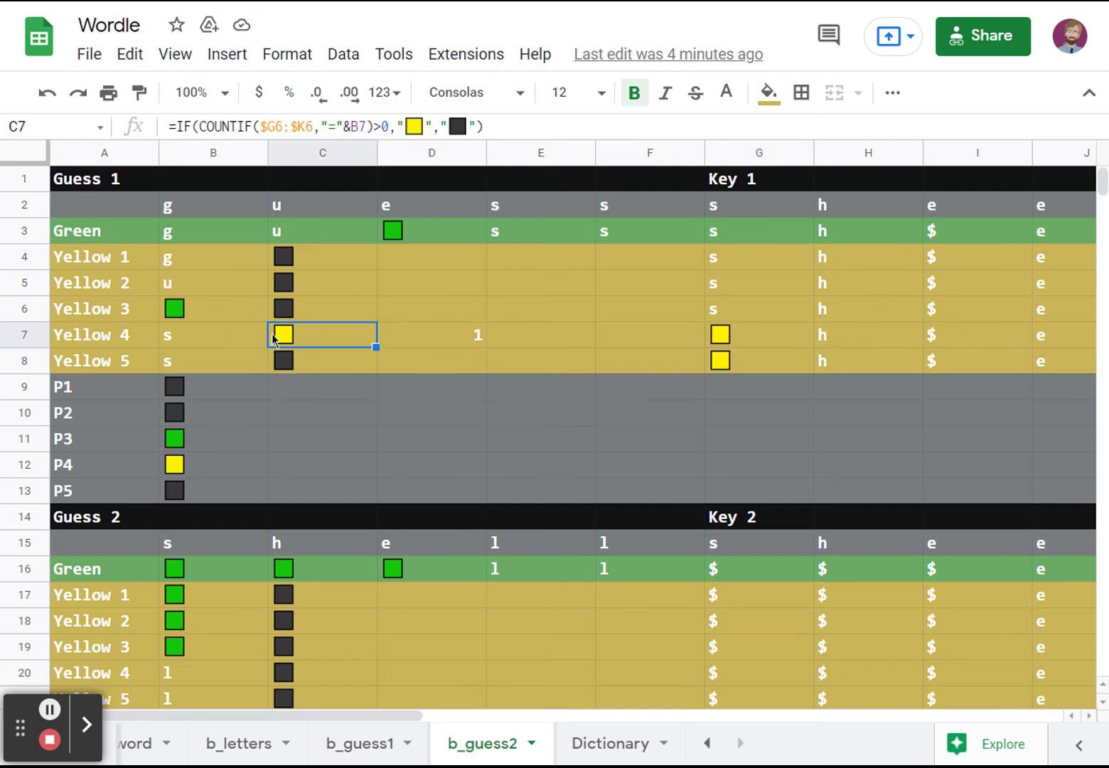
- Examine the Yellow 5 row's guess letter and check in B8:C8 against the remaining key letters in G7:K7
drag(173, 369, 364, 366)
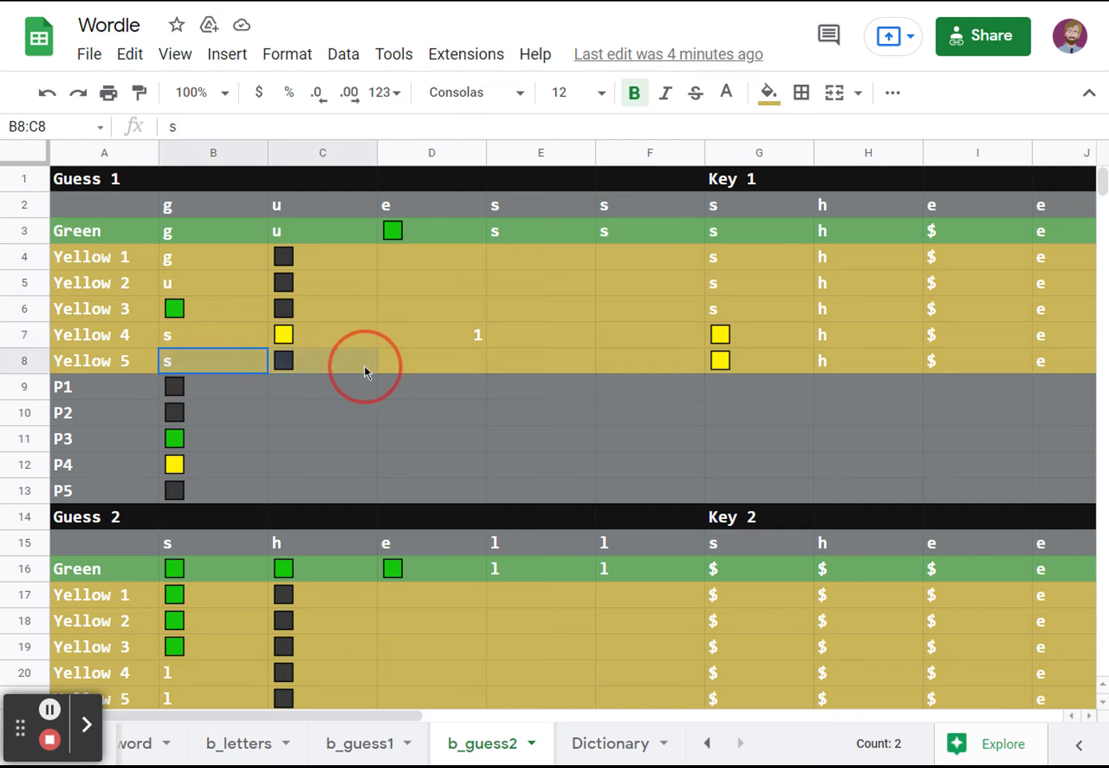
click(195, 369)
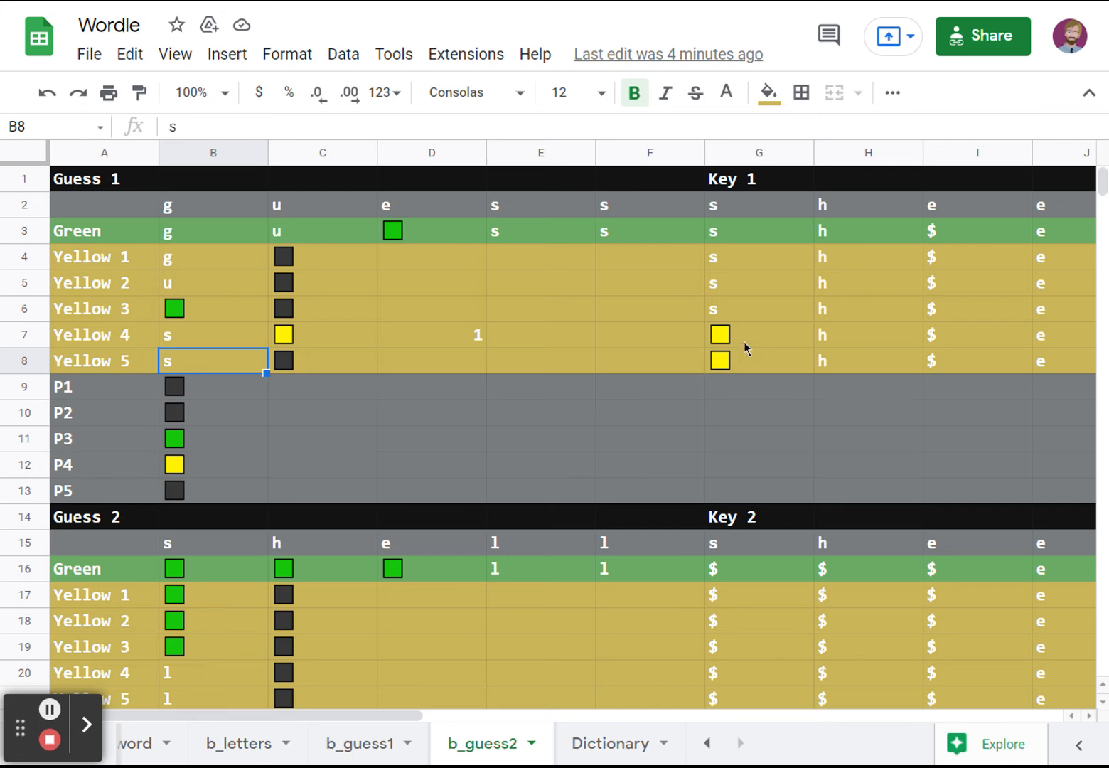
click(795, 366)
drag(795, 342, 850, 342)
drag(961, 341, 672, 343)
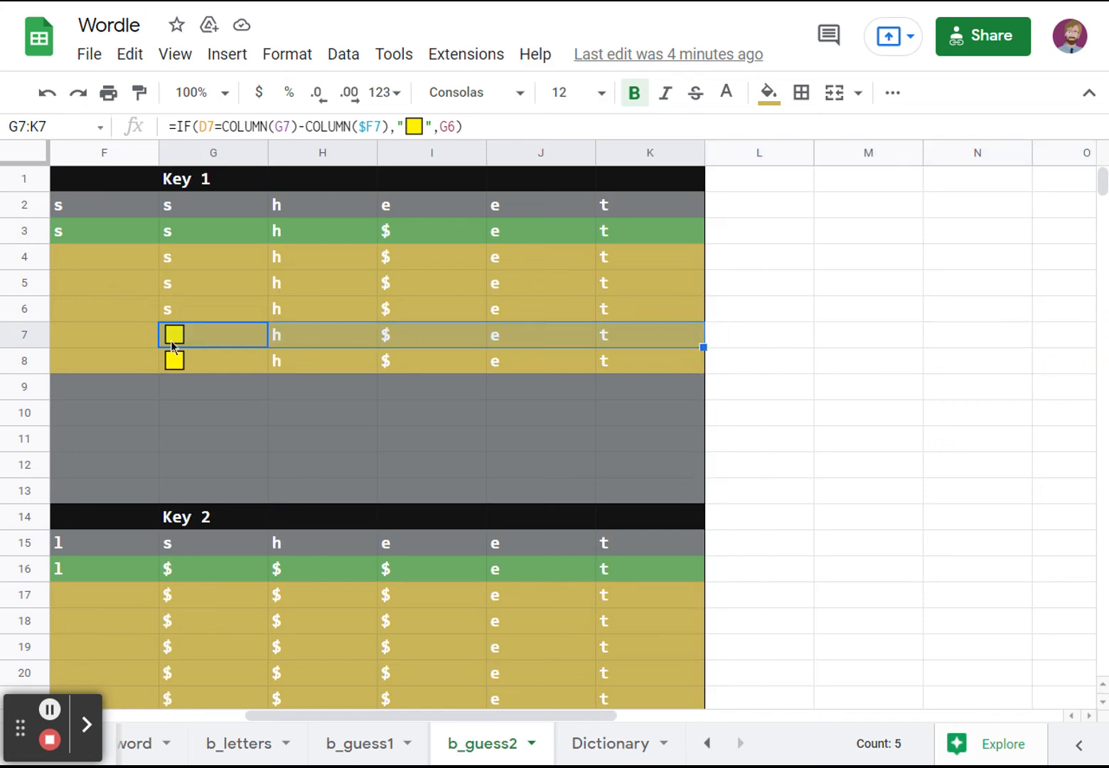
click(633, 361)
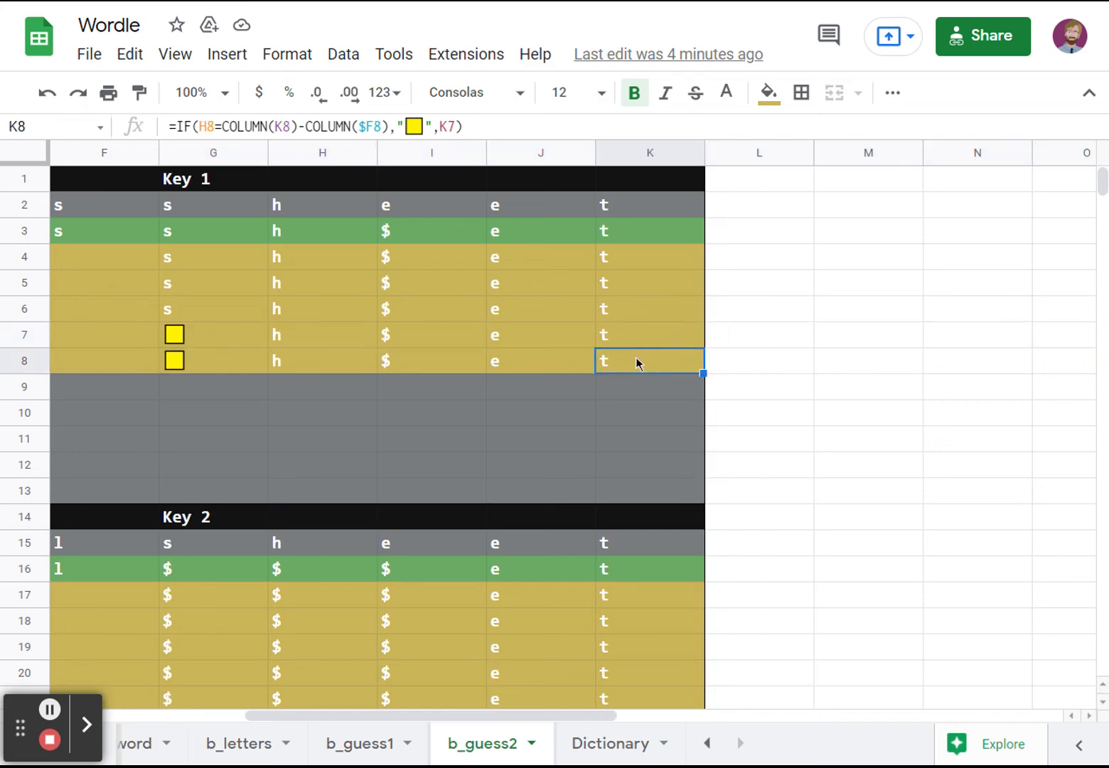
drag(142, 367, 21, 364)
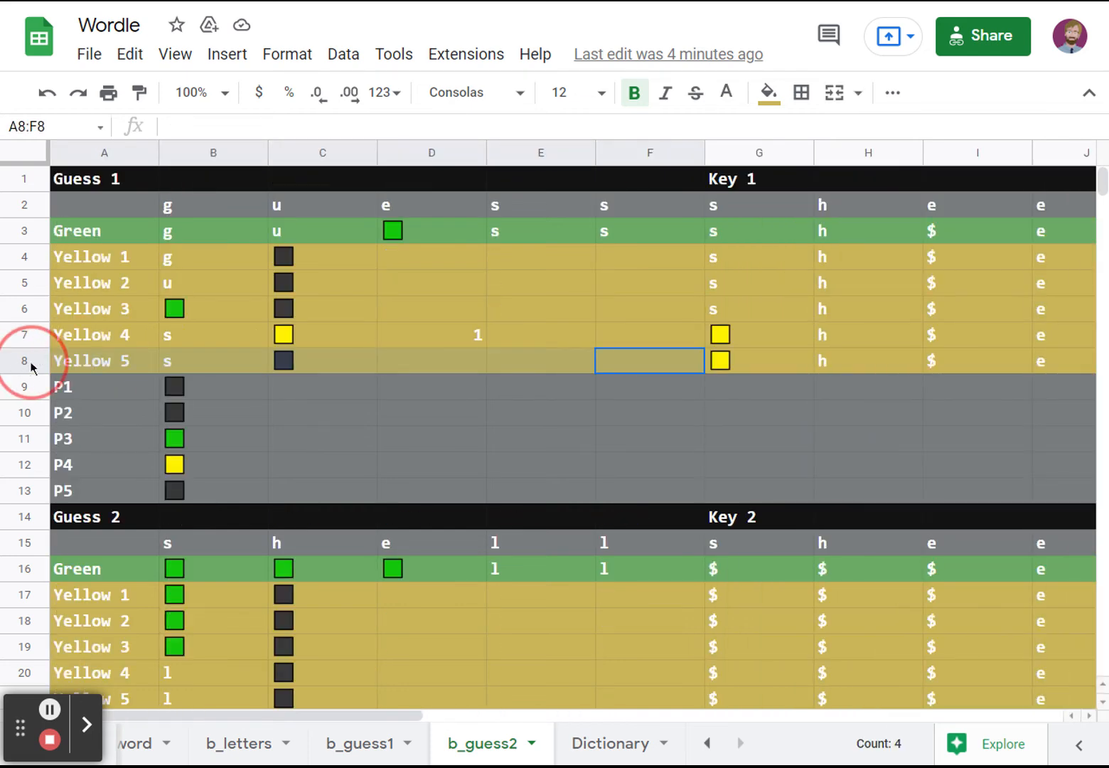
click(155, 361)
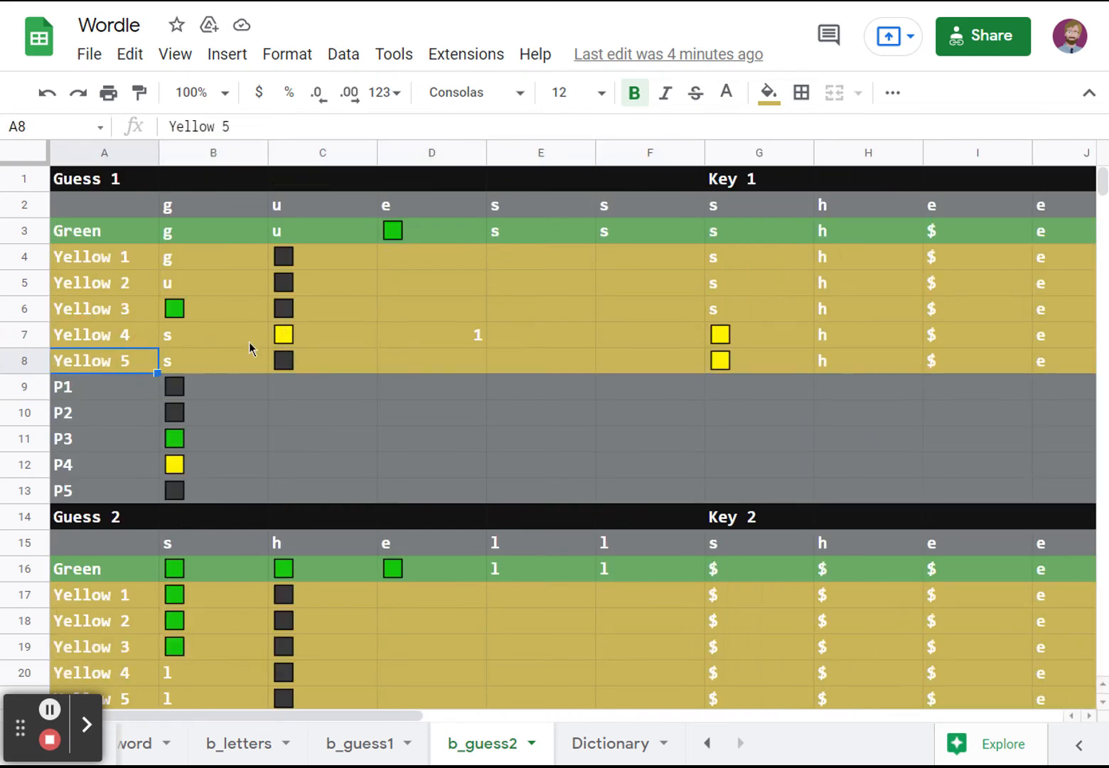
- Inspect the P1 result's IFS formula in B9 together with its source cells B4 and C4
click(274, 388)
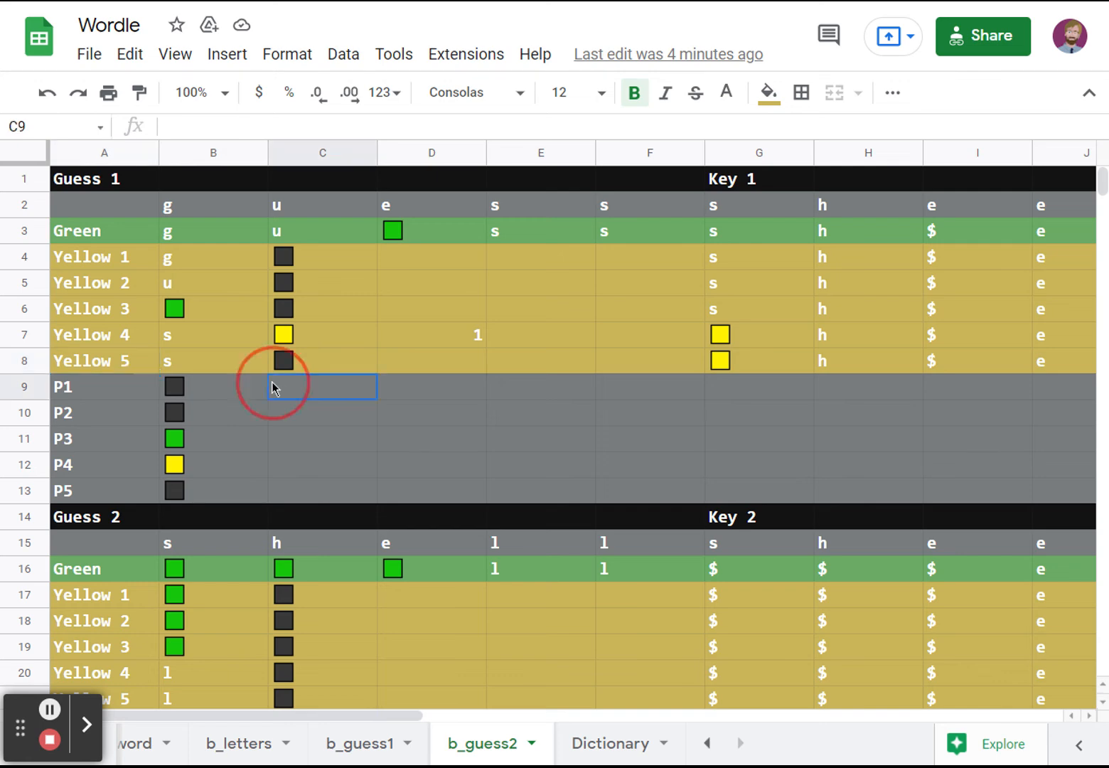
click(235, 398)
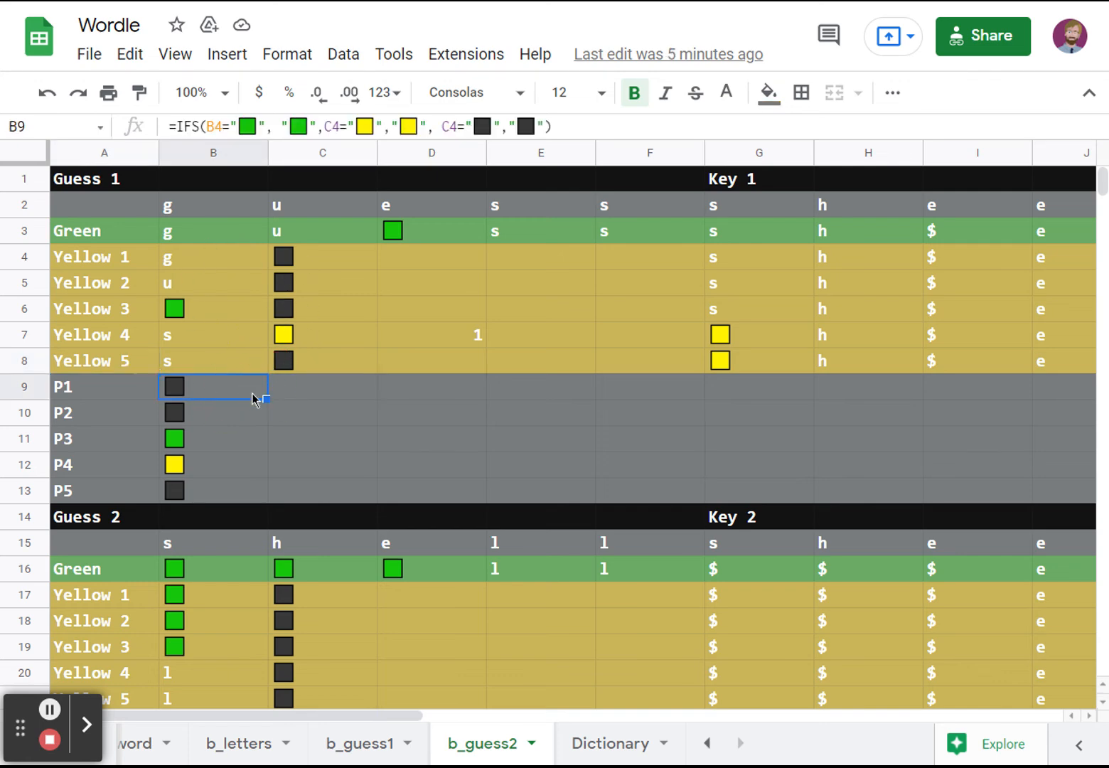
mouse_move(266, 398)
mouse_down()
mouse_move(323, 385)
mouse_move(267, 393)
mouse_up()
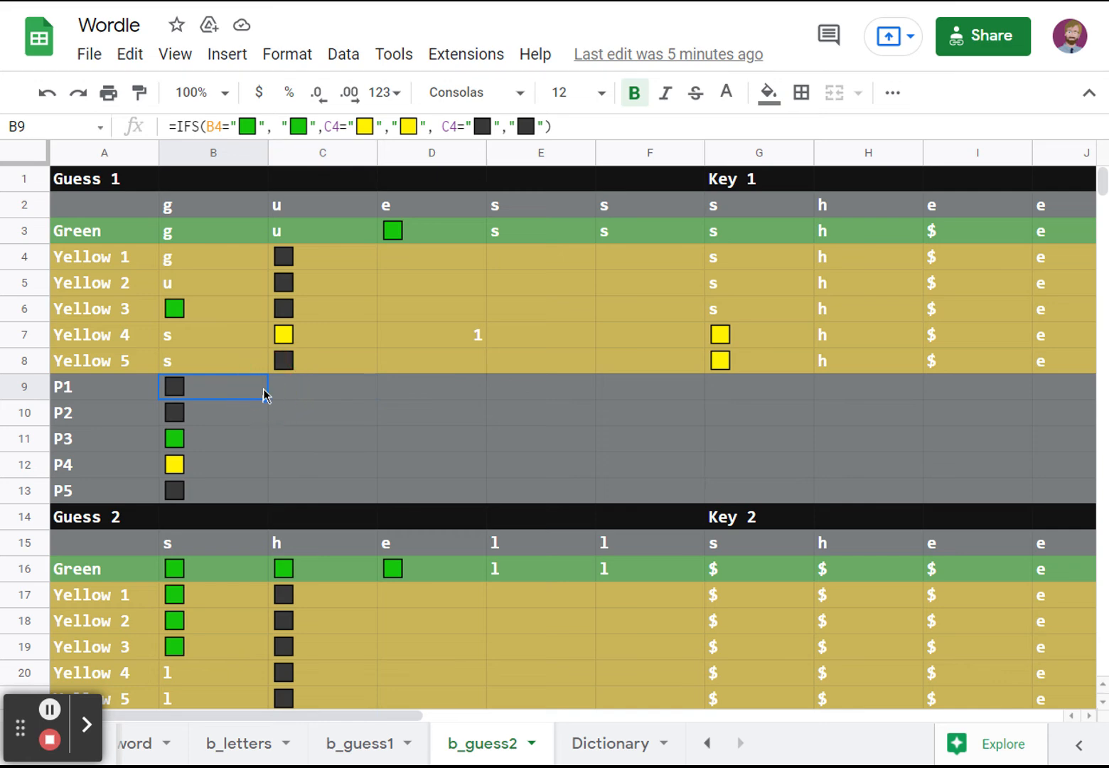
click(253, 312)
click(236, 258)
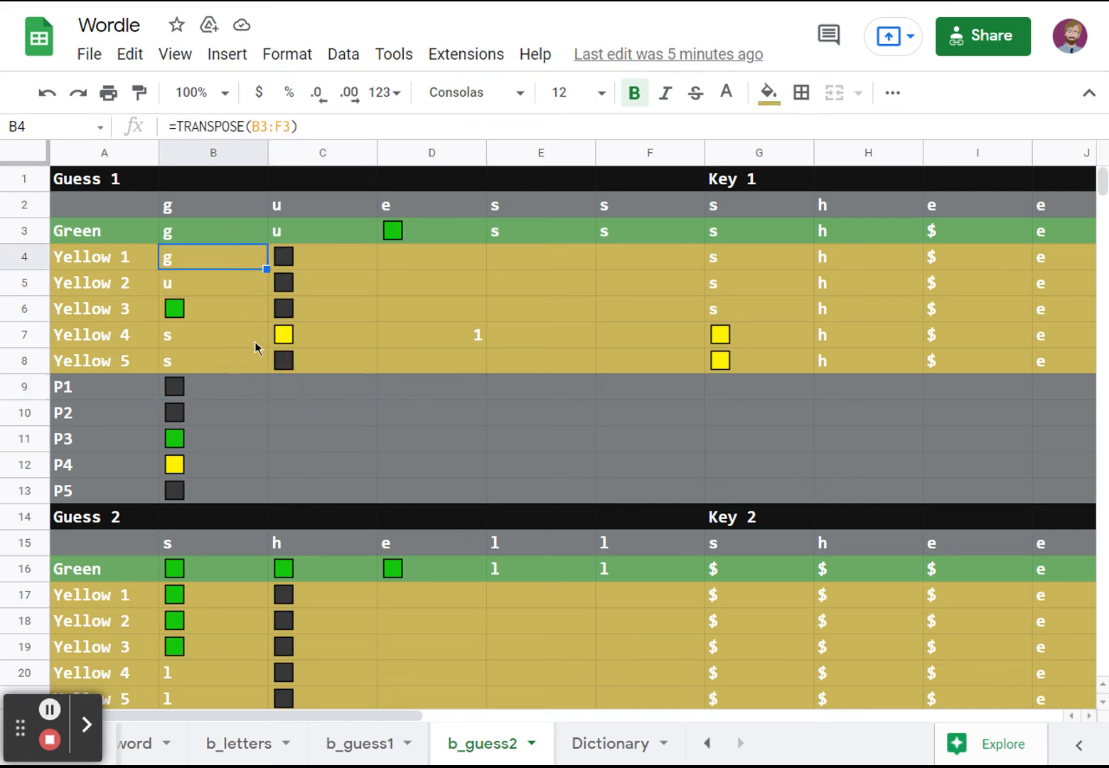
click(290, 260)
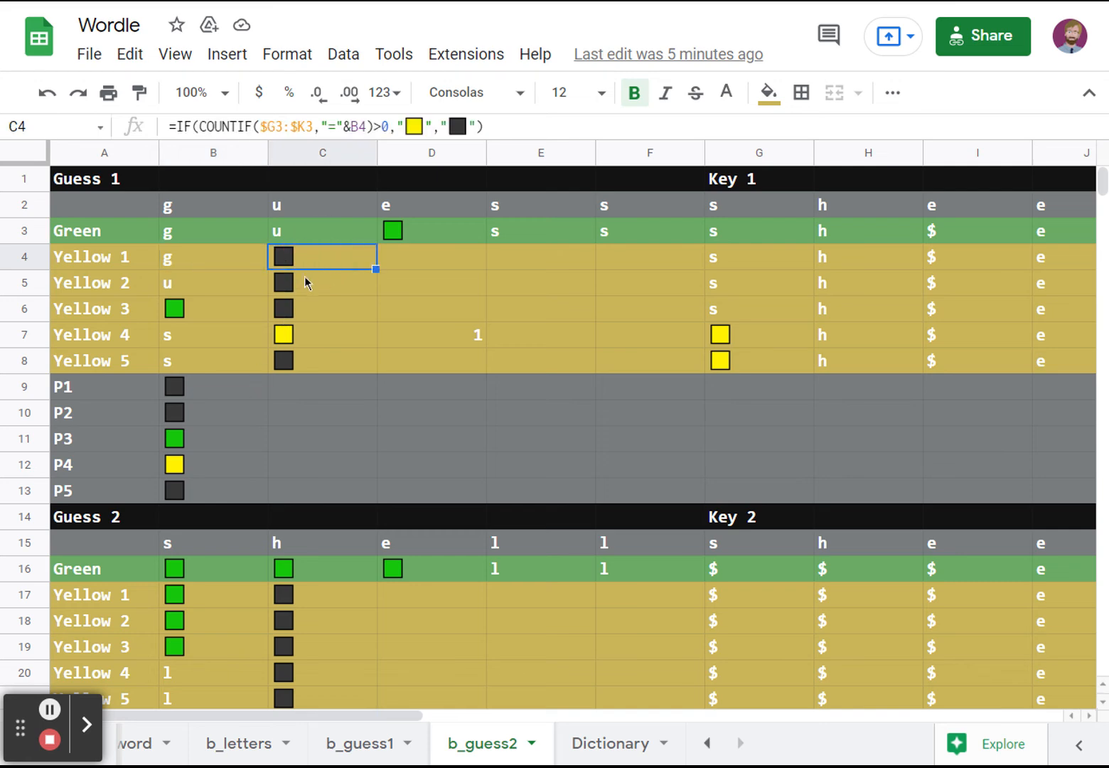
click(216, 398)
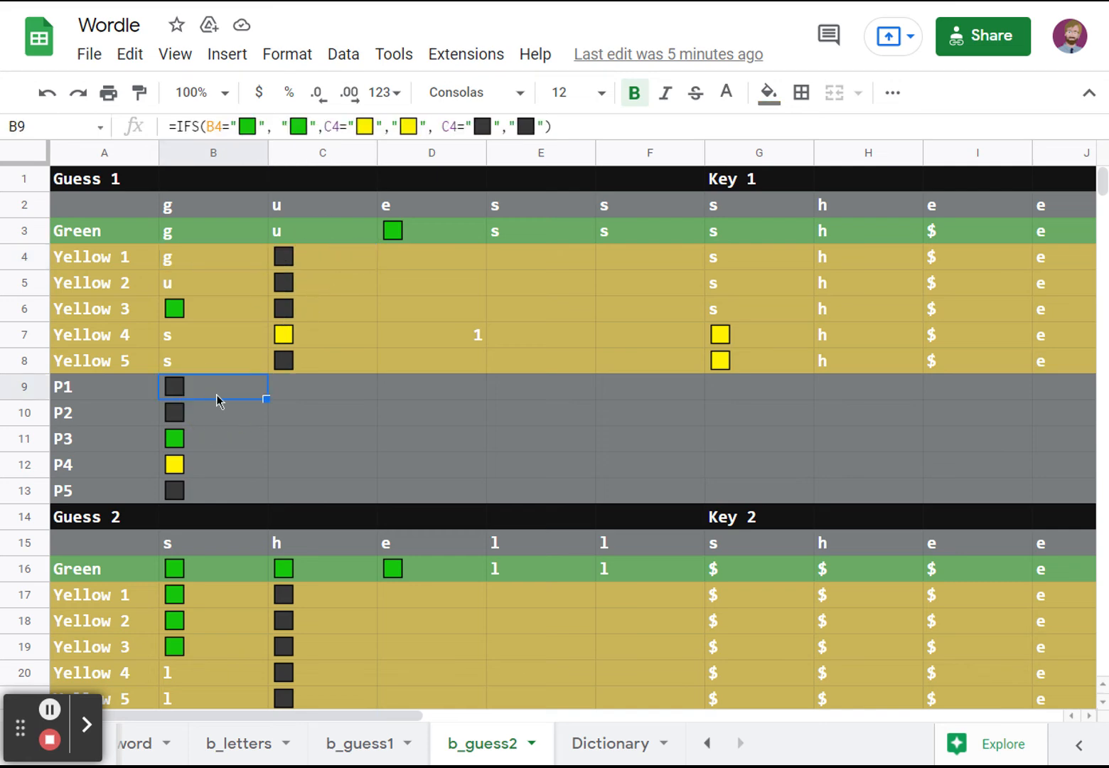
- Inspect the IFS formulas for results P2 through P5 of the first guess in B10:B13
click(187, 420)
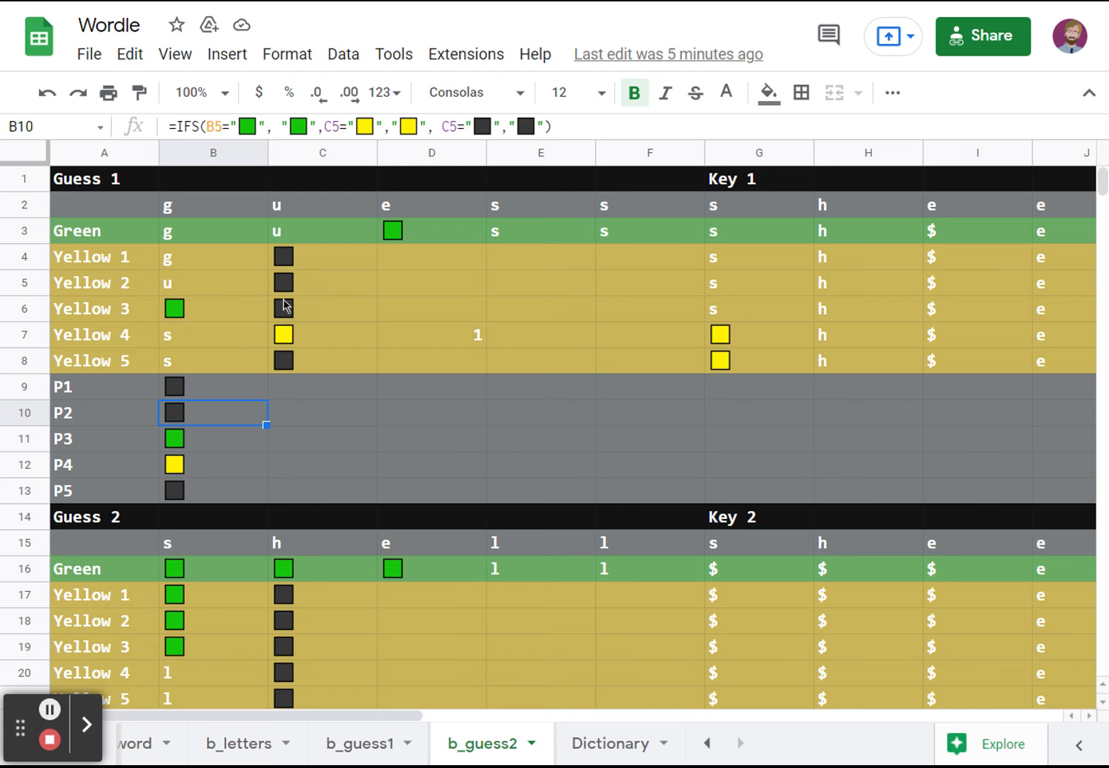
click(202, 436)
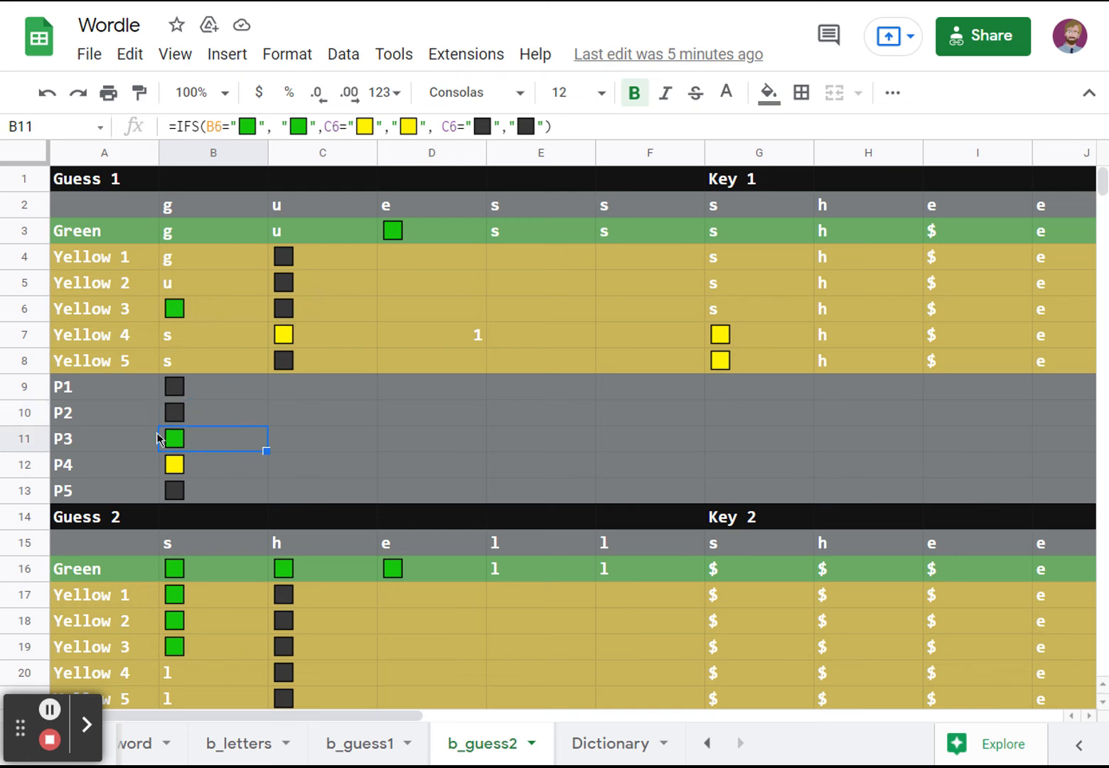
click(207, 464)
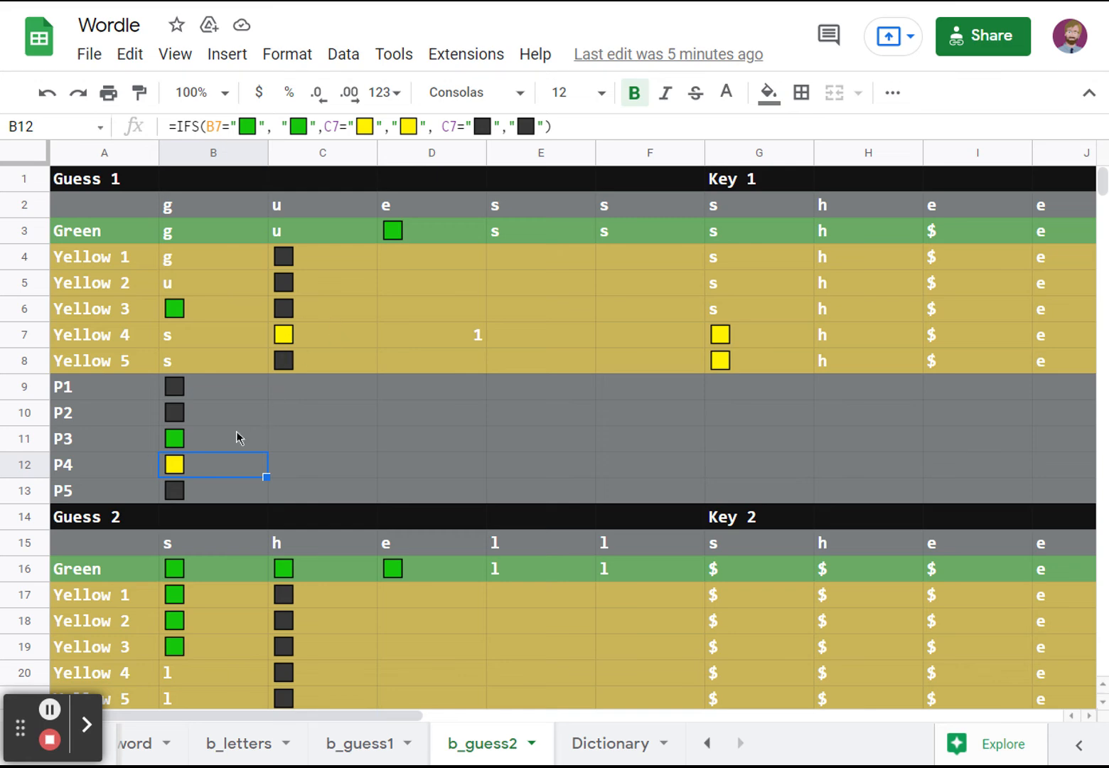
click(186, 498)
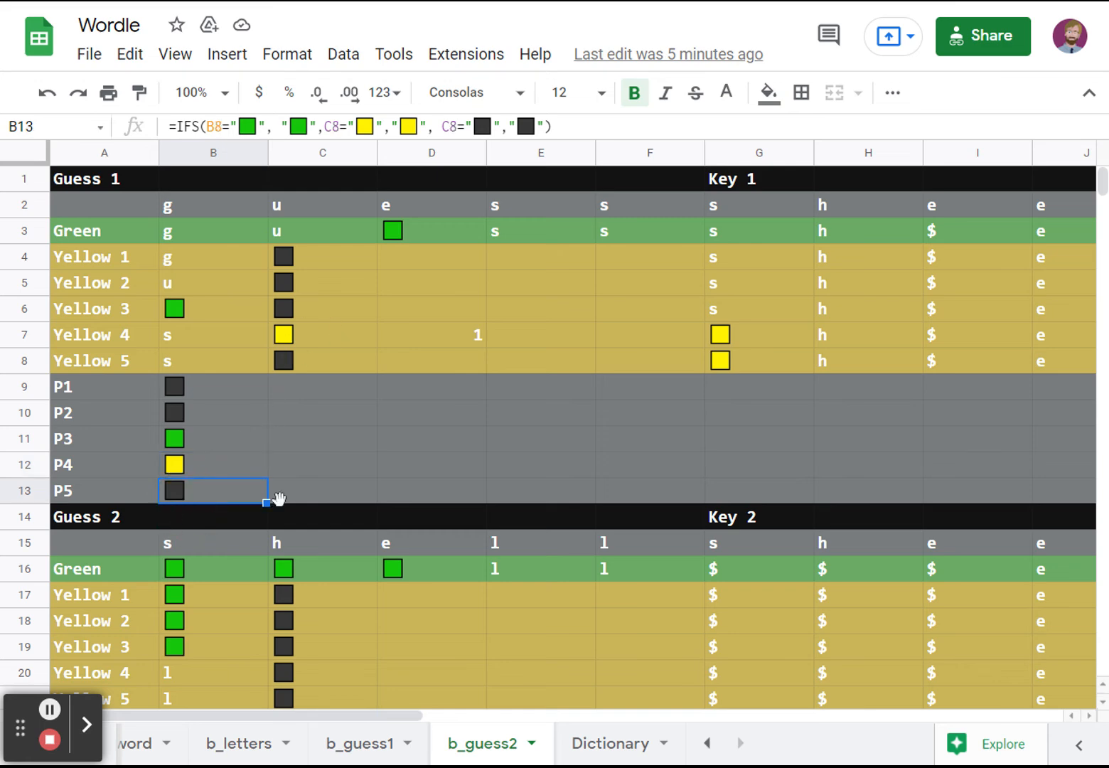
- Examine the Guess 2 letter row starting at B15 and the green-match IF formulas in B16:D16
scroll(302, 487, down, 2)
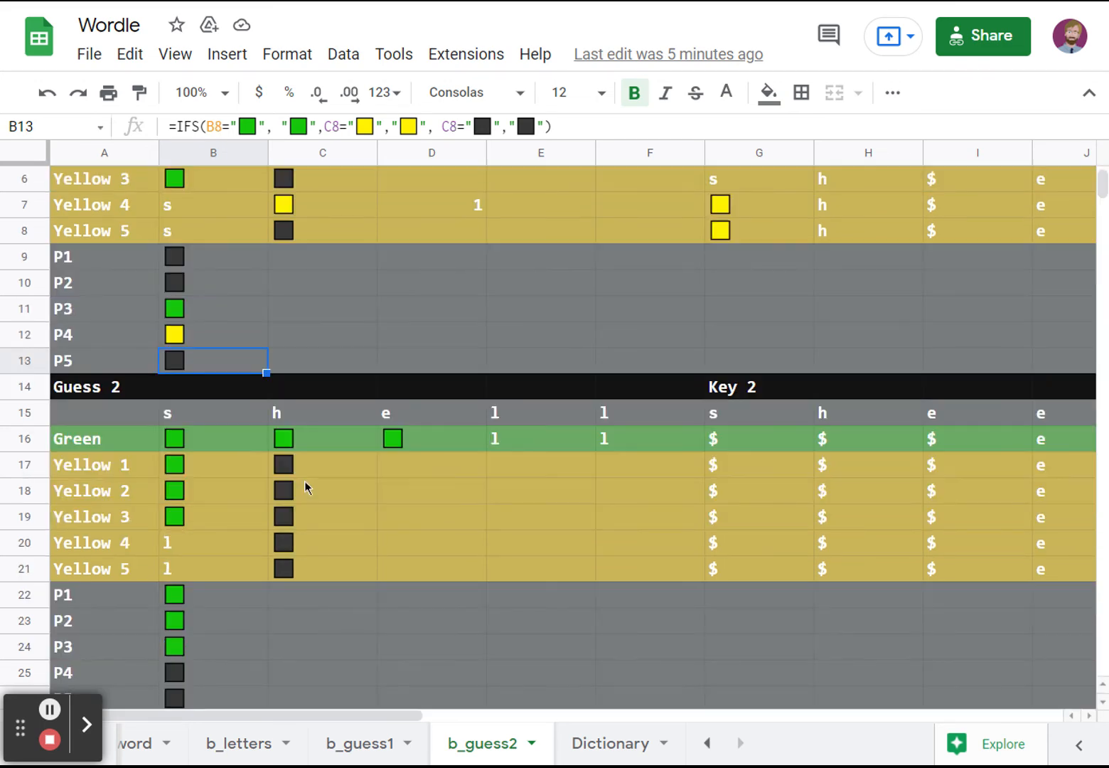
click(212, 421)
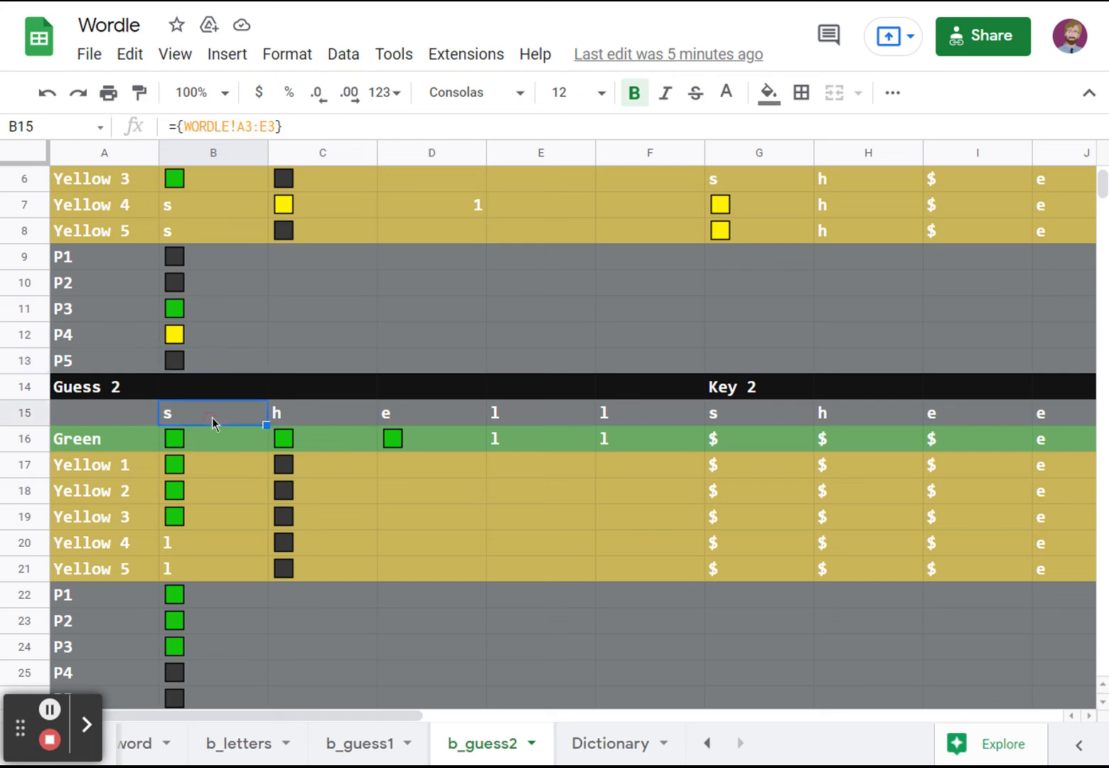
click(465, 418)
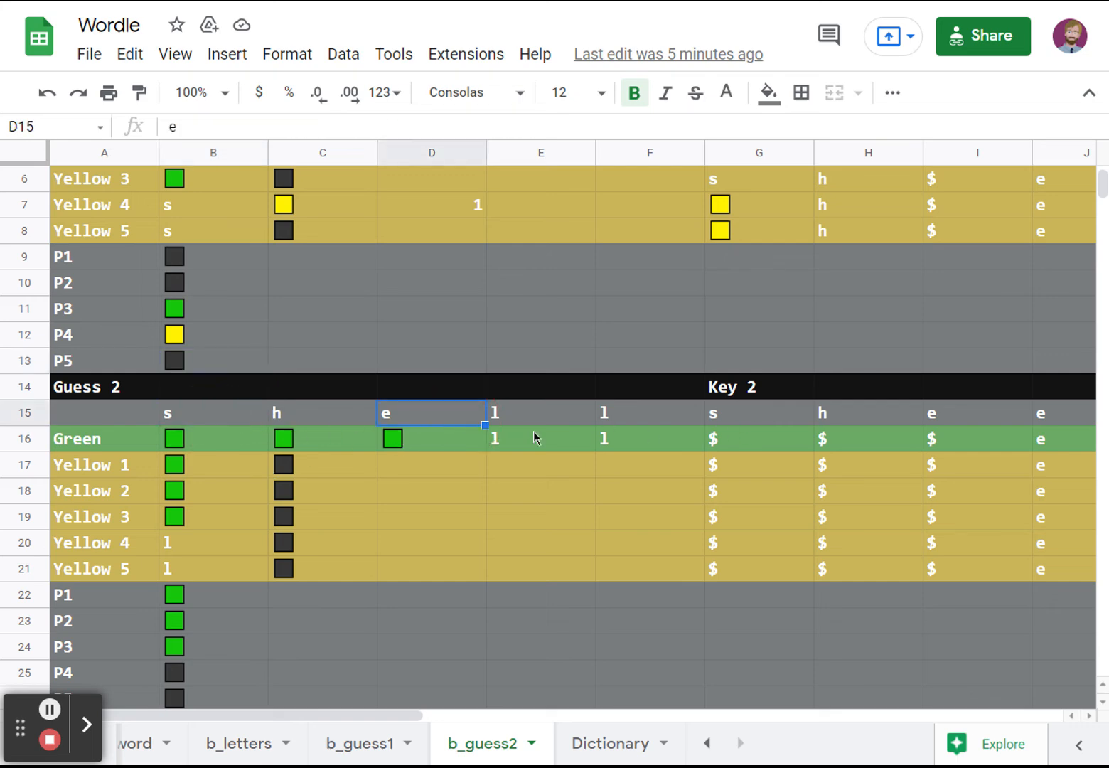
click(212, 448)
click(360, 448)
click(442, 444)
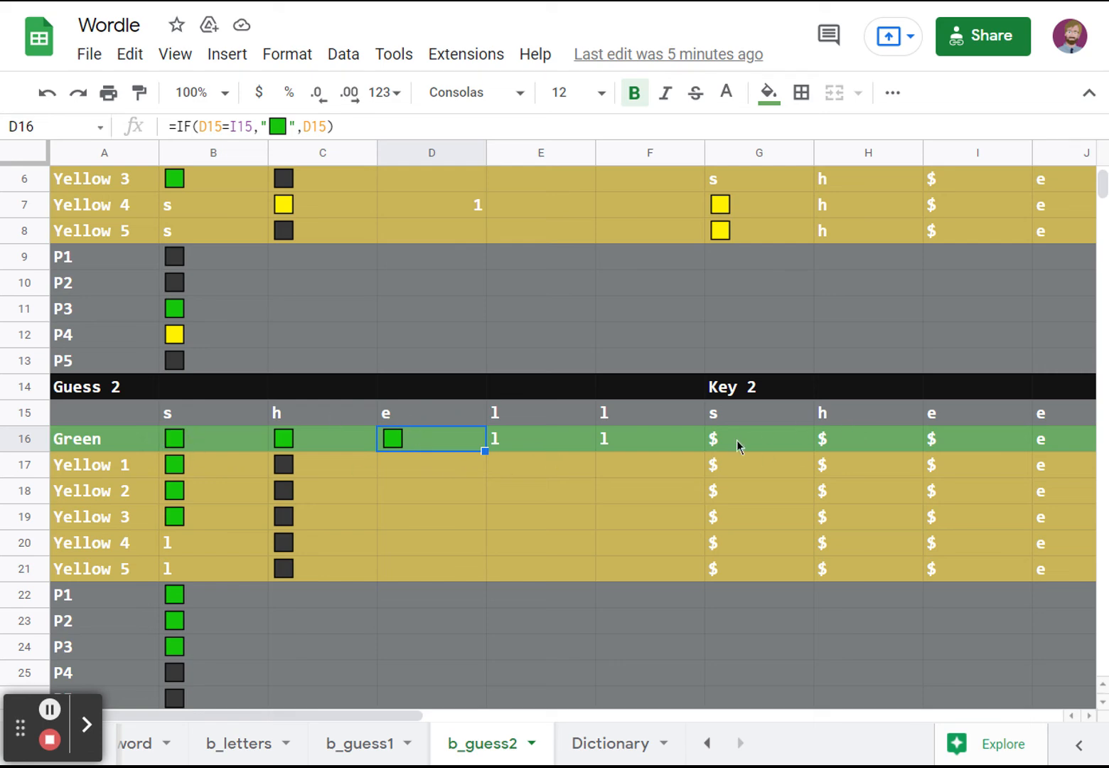
- Examine Key 2's green row in G16:K16 and its IF formula that replaces matched letters with "$"
click(932, 448)
drag(764, 450, 938, 448)
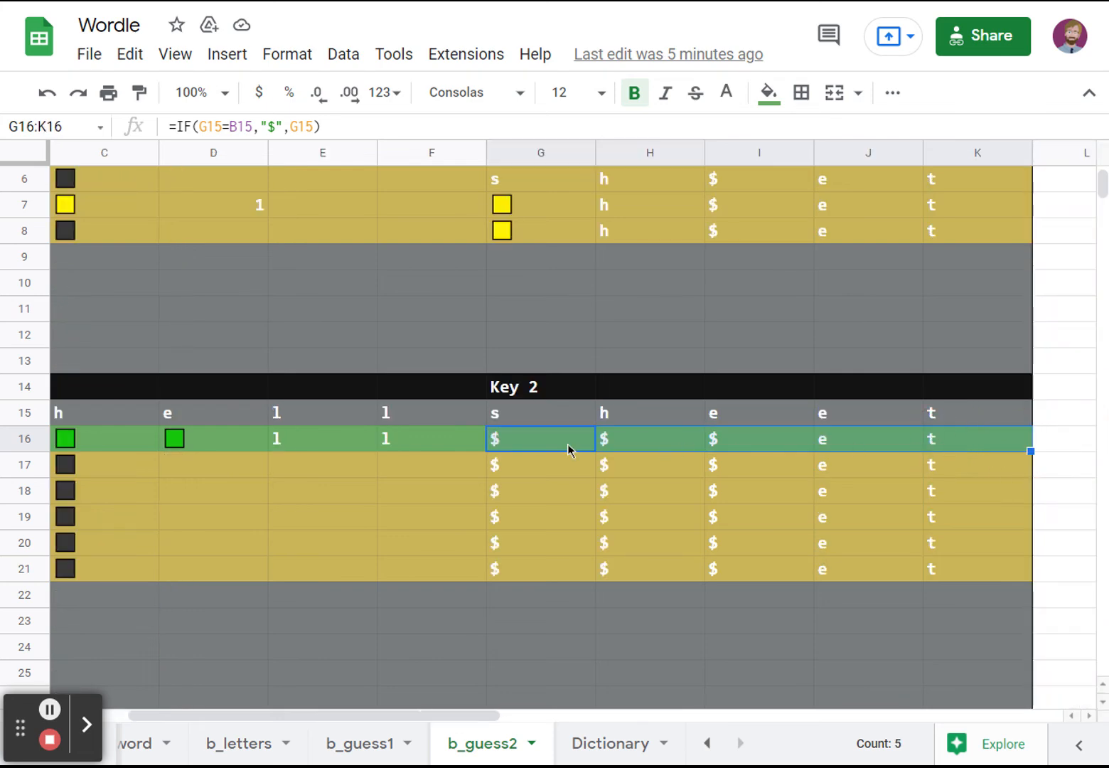
click(947, 446)
drag(510, 438, 922, 441)
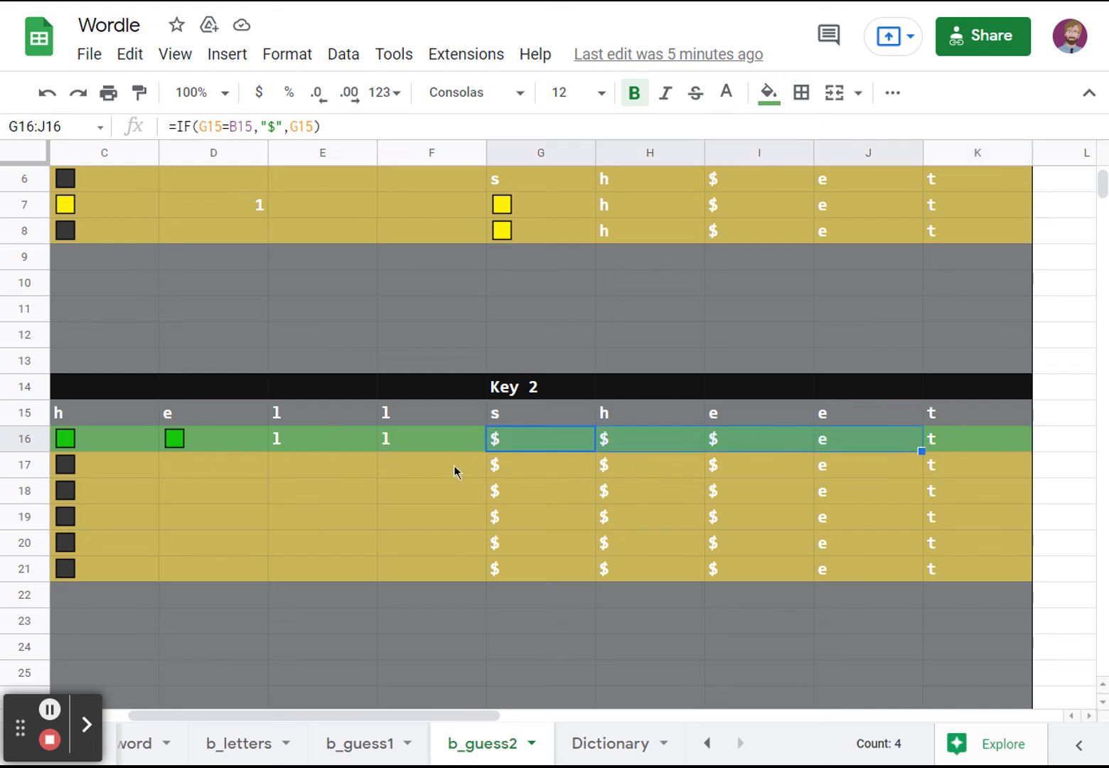
- Inspect the COUNTIF formula in C17 and review Guess 2's yellow and P1–P5 rows alongside the Guess 3 block
drag(427, 461, 341, 469)
click(341, 470)
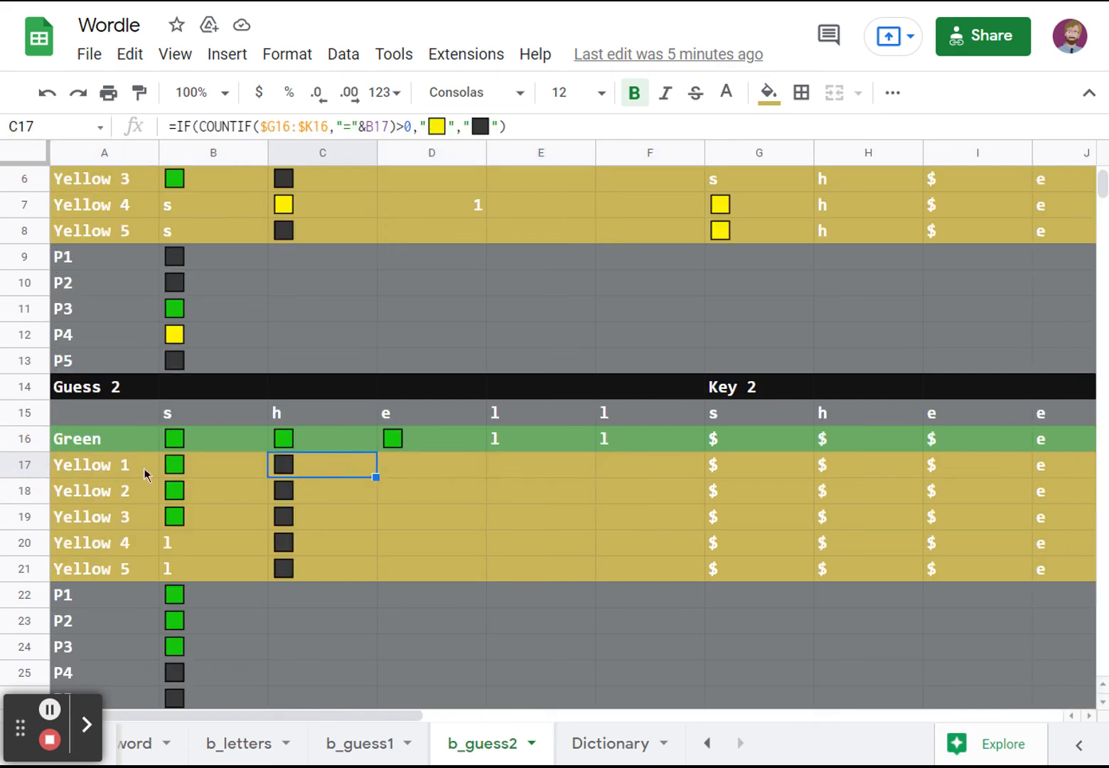
scroll(309, 476, down, 4)
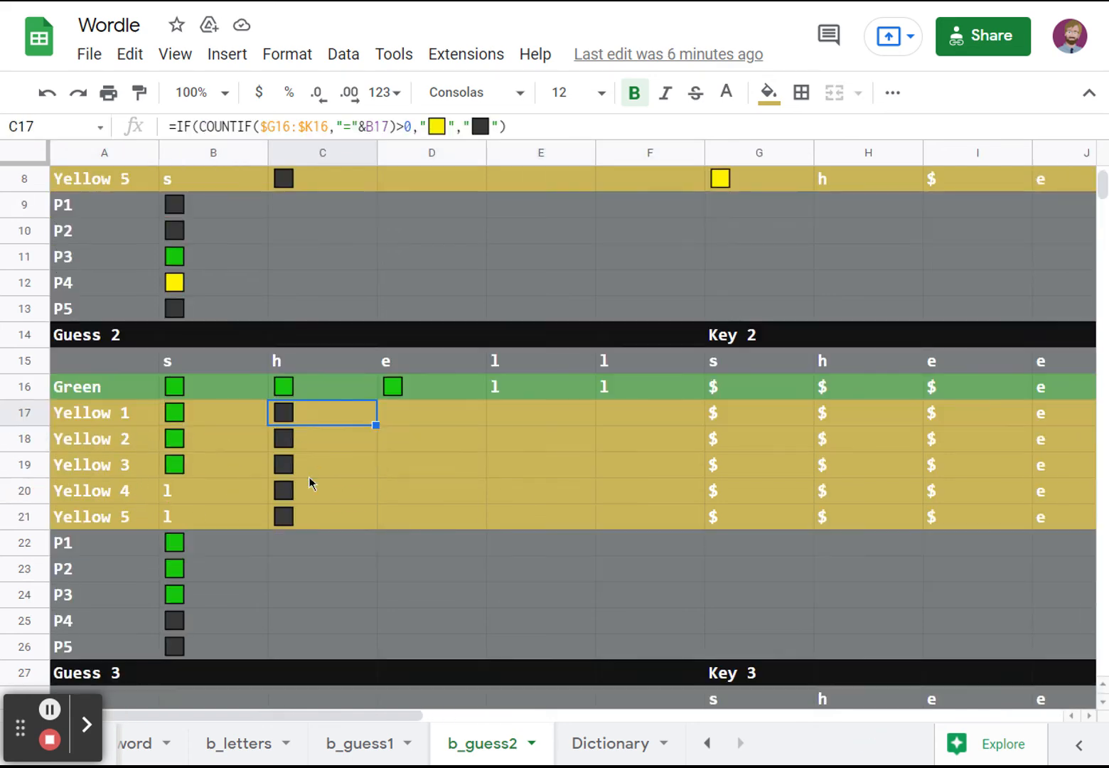
scroll(316, 484, down, 1)
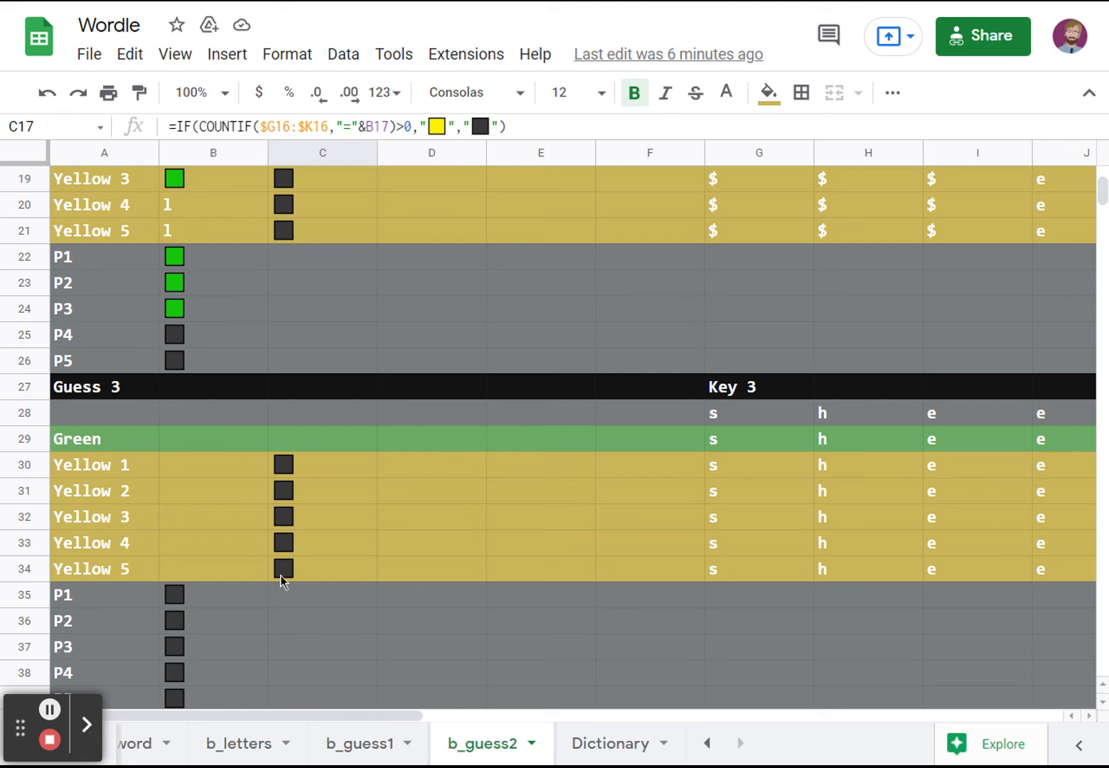
scroll(337, 479, up, 2)
scroll(338, 479, up, 2)
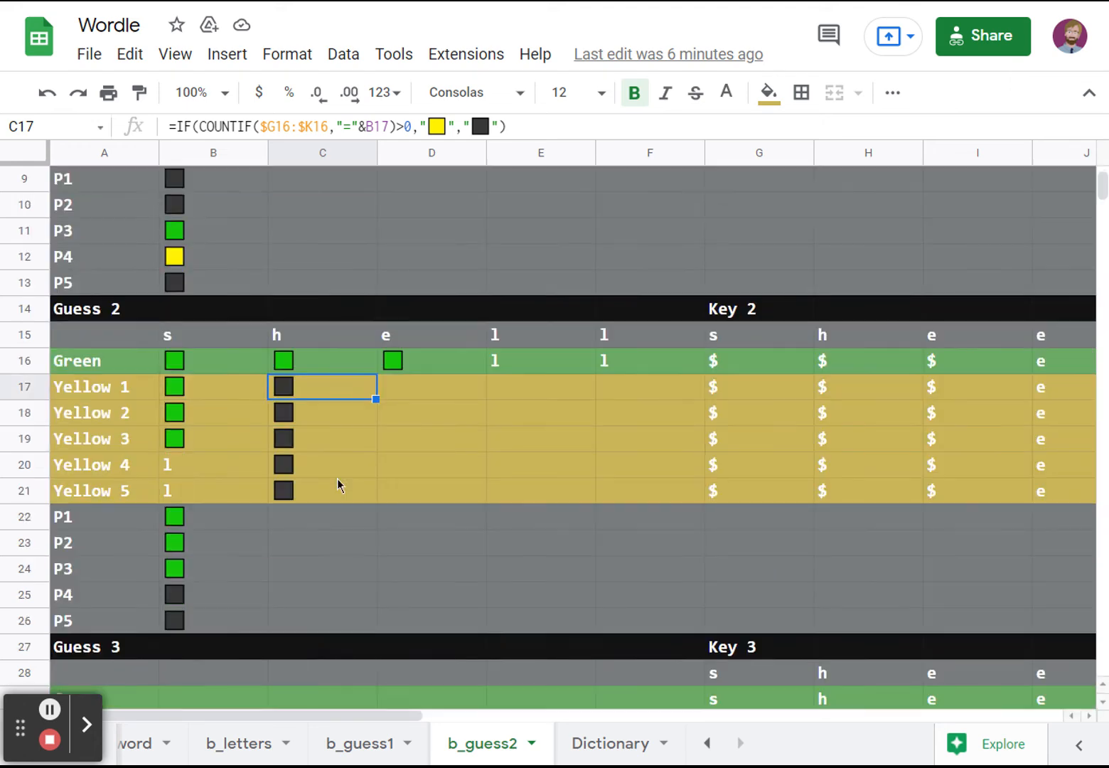
scroll(337, 479, down, 6)
scroll(337, 479, up, 2)
scroll(337, 479, up, 3)
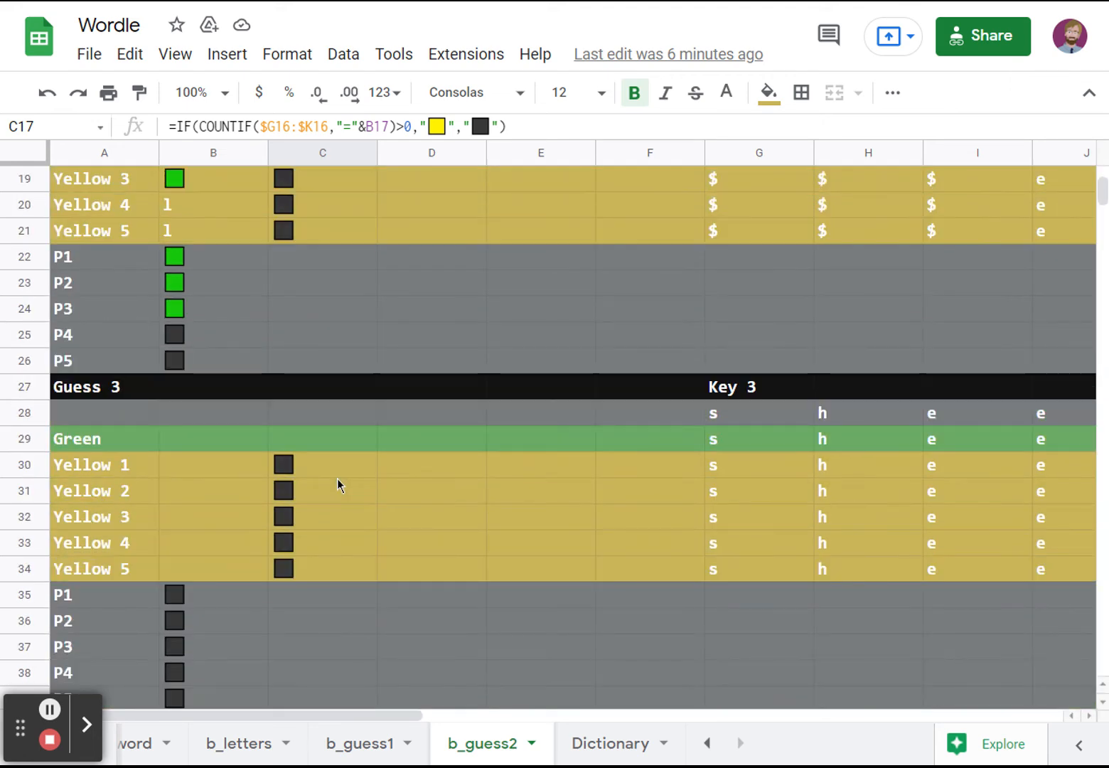
scroll(342, 466, up, 1)
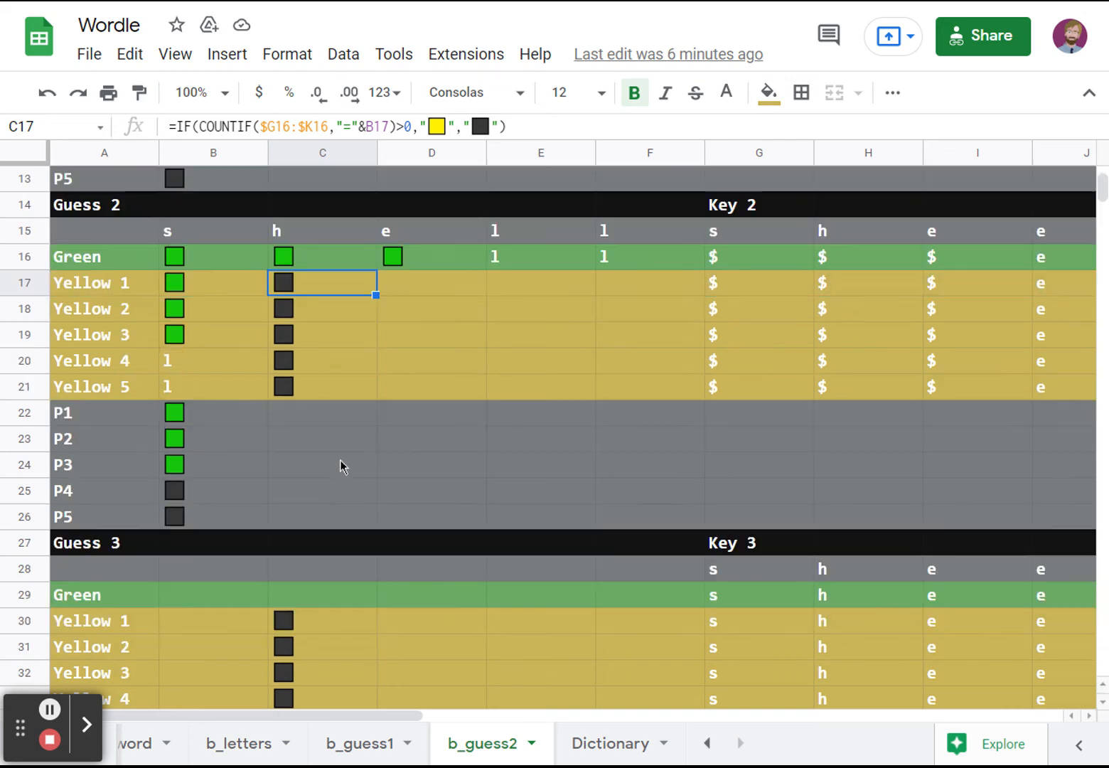
- Examine the Guess 3 letter and green-match formulas in B28:F29, and review the remaining blocks through Guess 6
scroll(343, 465, down, 2)
click(657, 447)
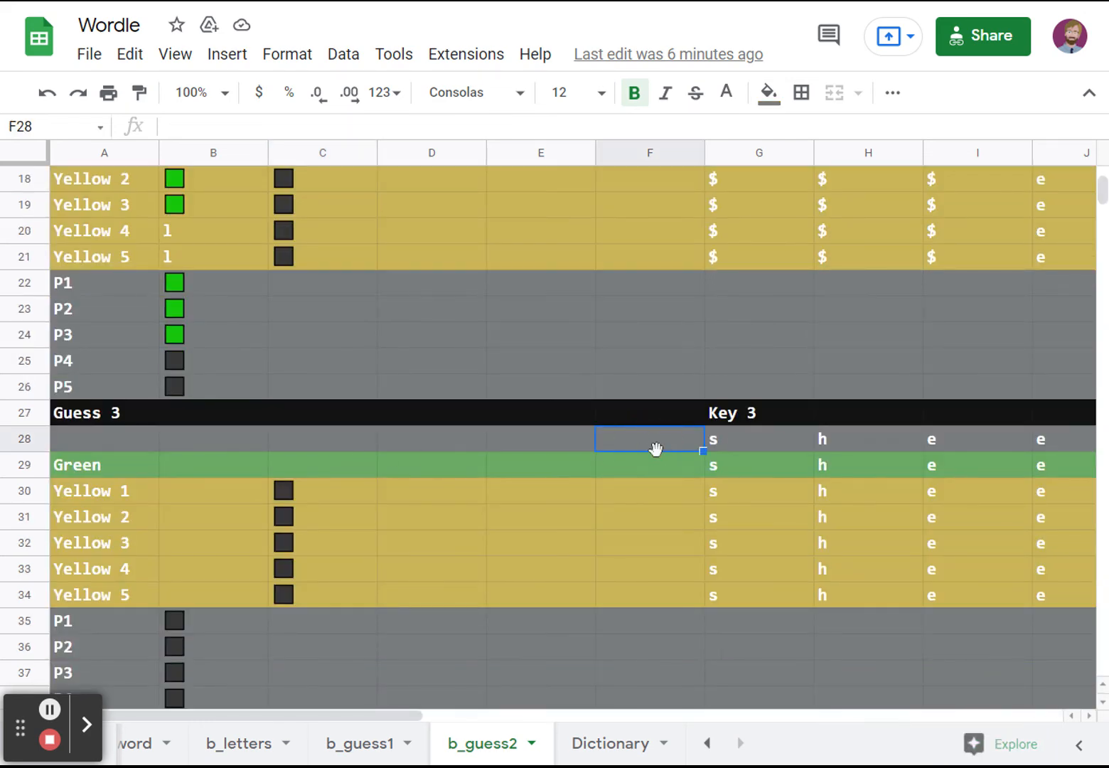
click(194, 450)
click(202, 463)
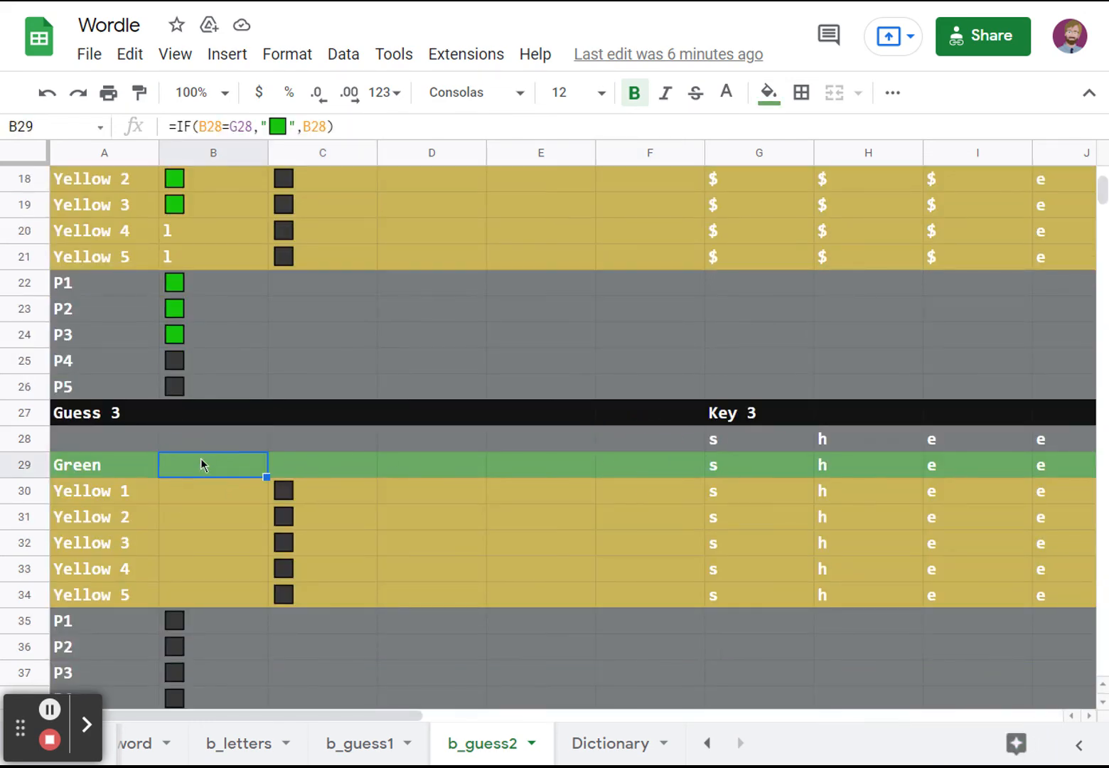
drag(203, 449, 672, 470)
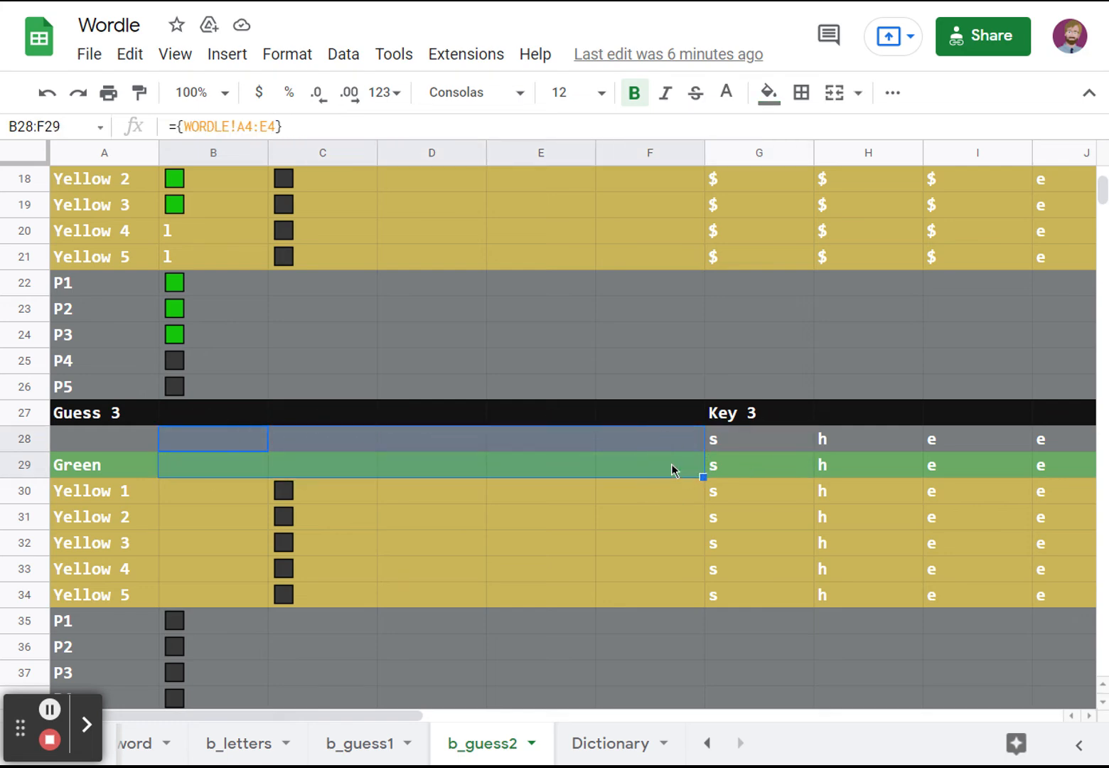
scroll(672, 469, down, 10)
scroll(673, 469, down, 10)
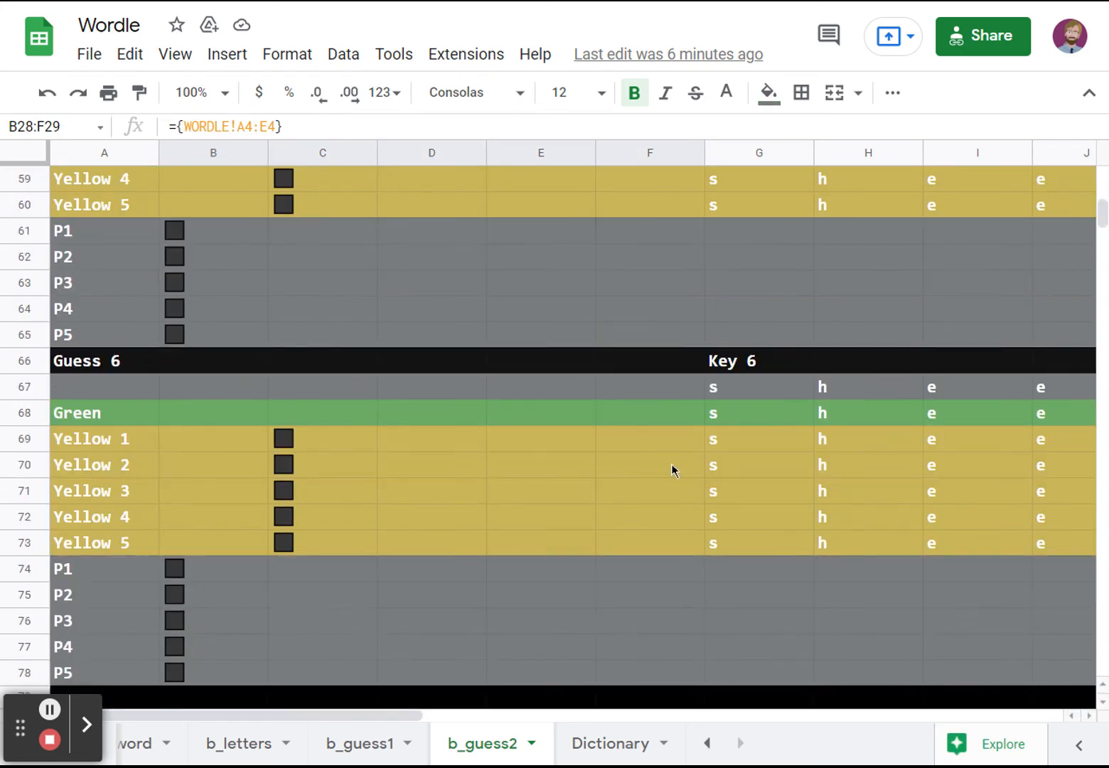
- Review the OUT results section at the end of b_guess2, then return to the WORDLE sheet
scroll(672, 469, up, 2)
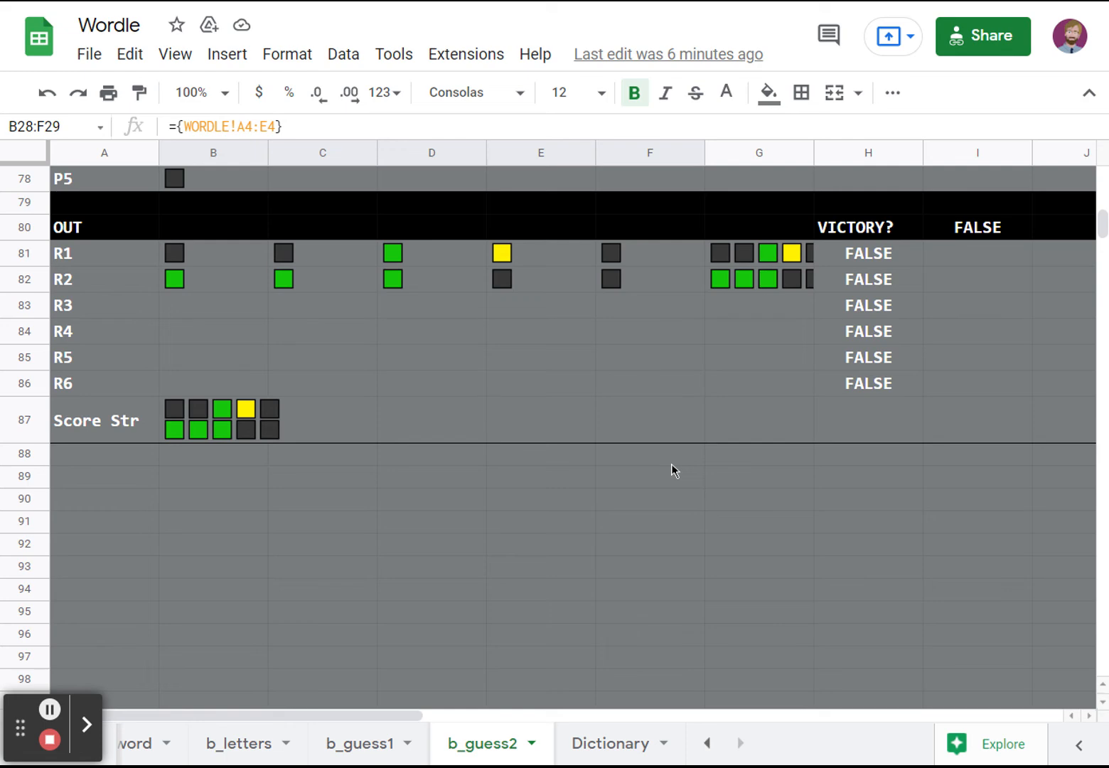
click(144, 743)
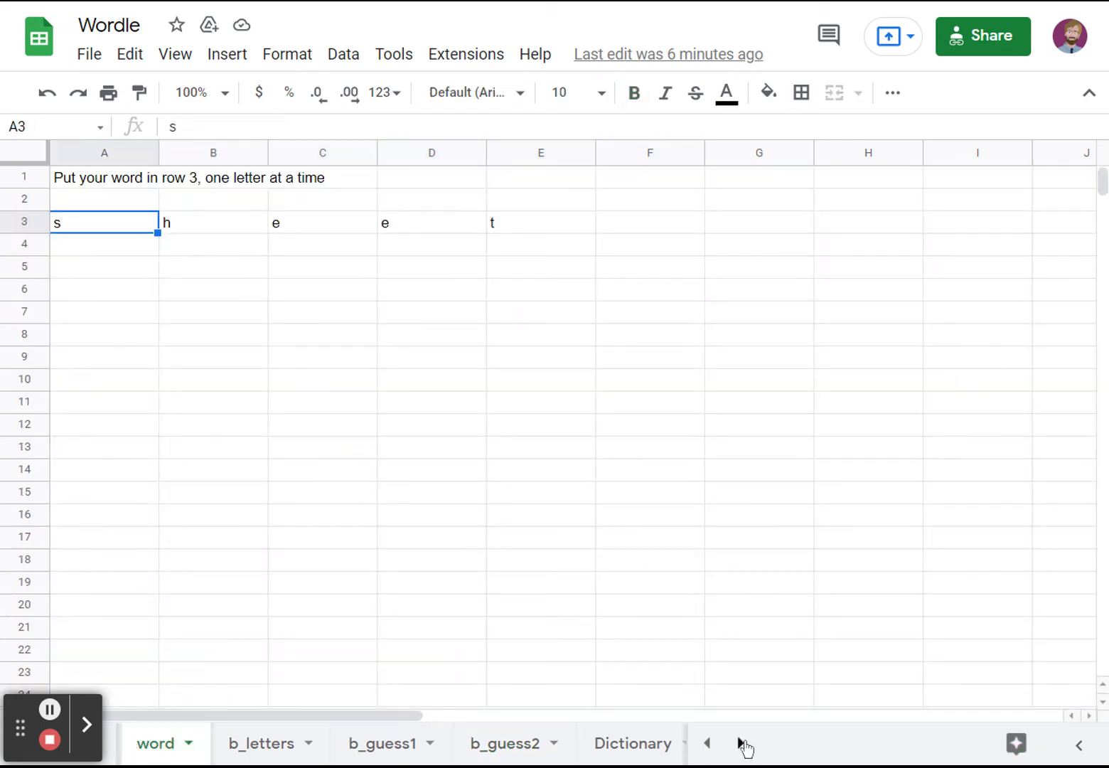
click(714, 745)
click(192, 746)
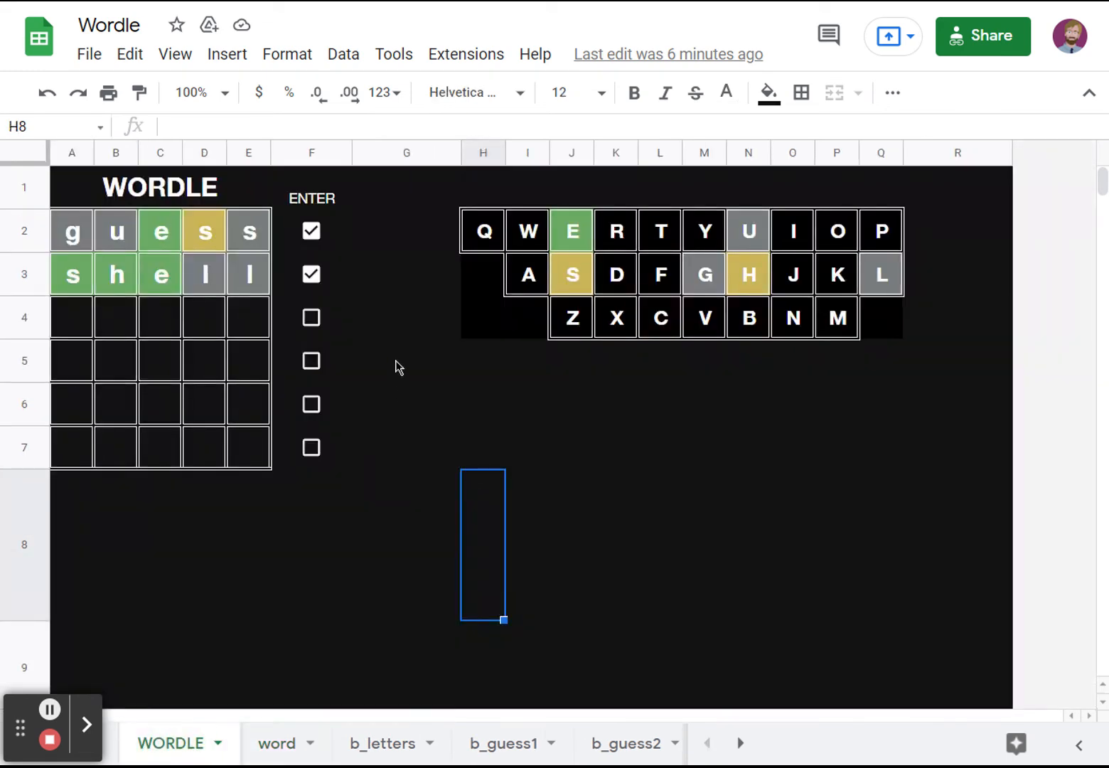
- Enter the third guess "sheet" one letter per cell in A4:E4 and submit it with the ENTER checkbox in F4
click(77, 338)
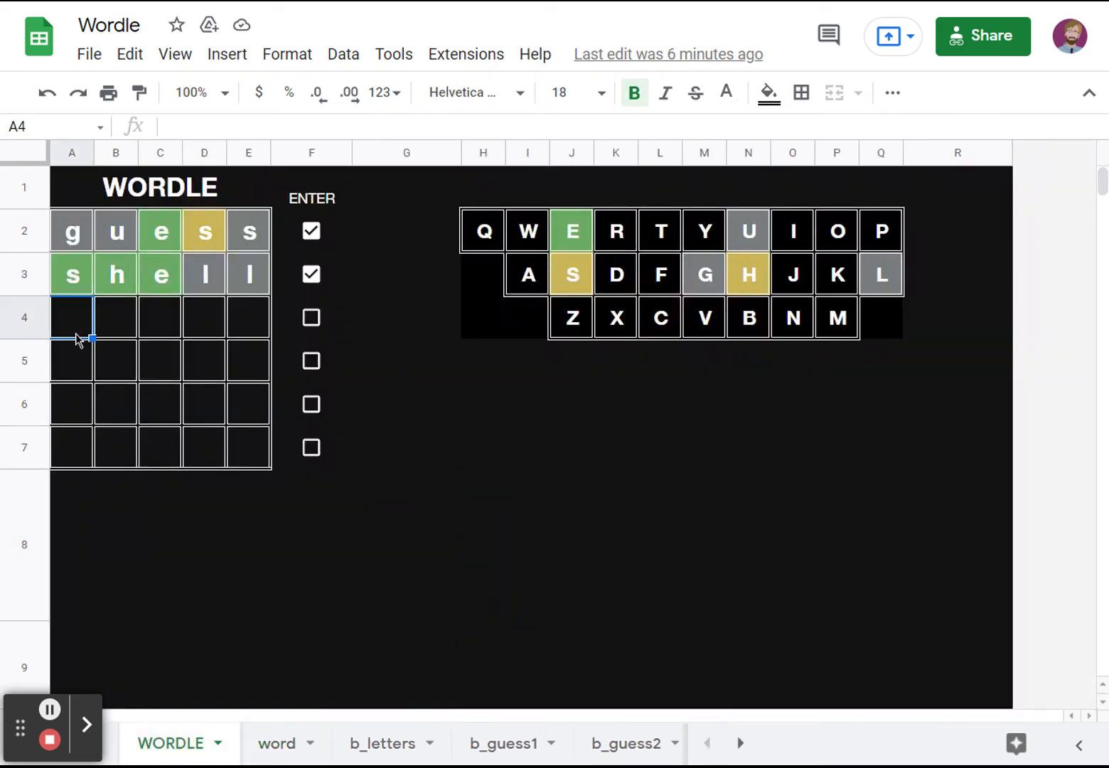
text(s)
key(Tab)
text(h)
key(Tab)
text(e)
key(Tab)
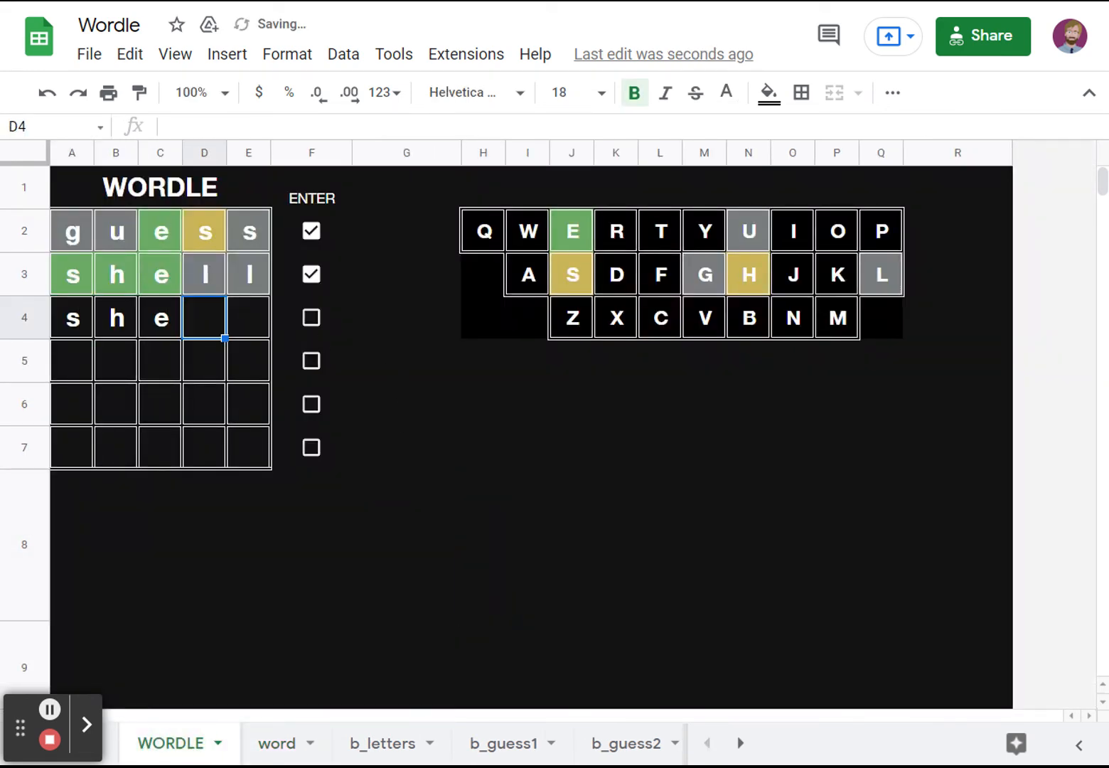
text(e)
key(Tab)
text(t)
key(Tab)
key(space)
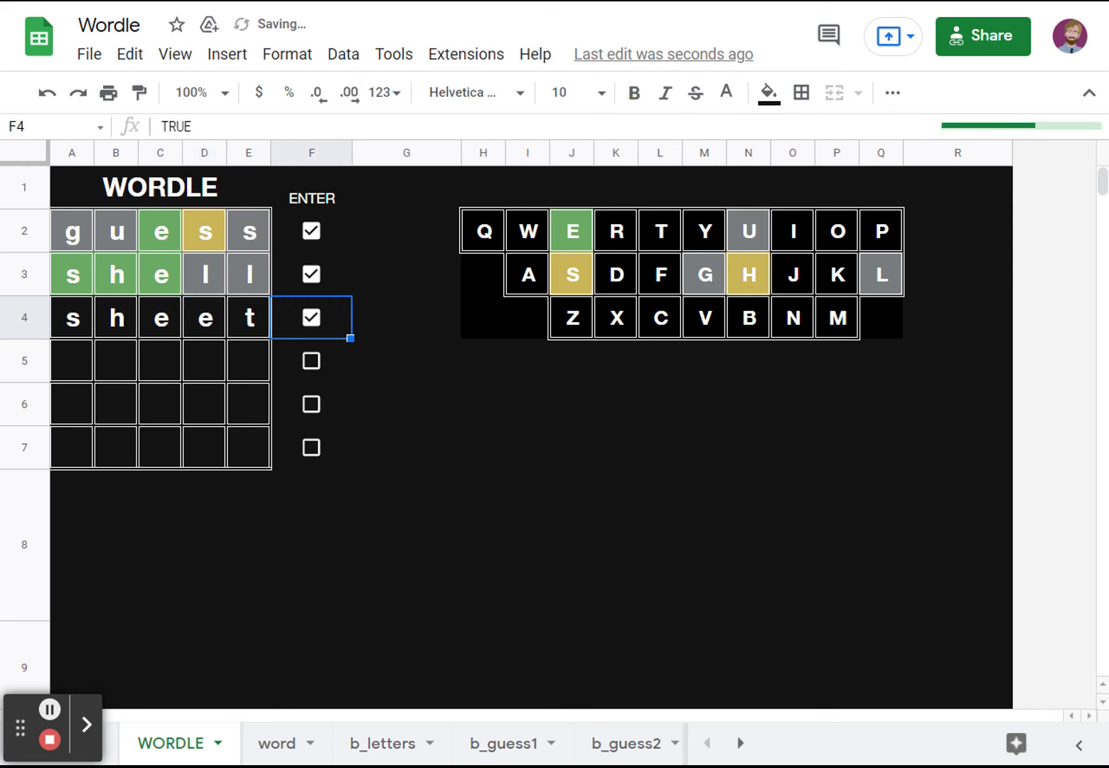
- Open the b_guess2 sheet and examine the Guess 3 letter row in B28:F28
click(741, 744)
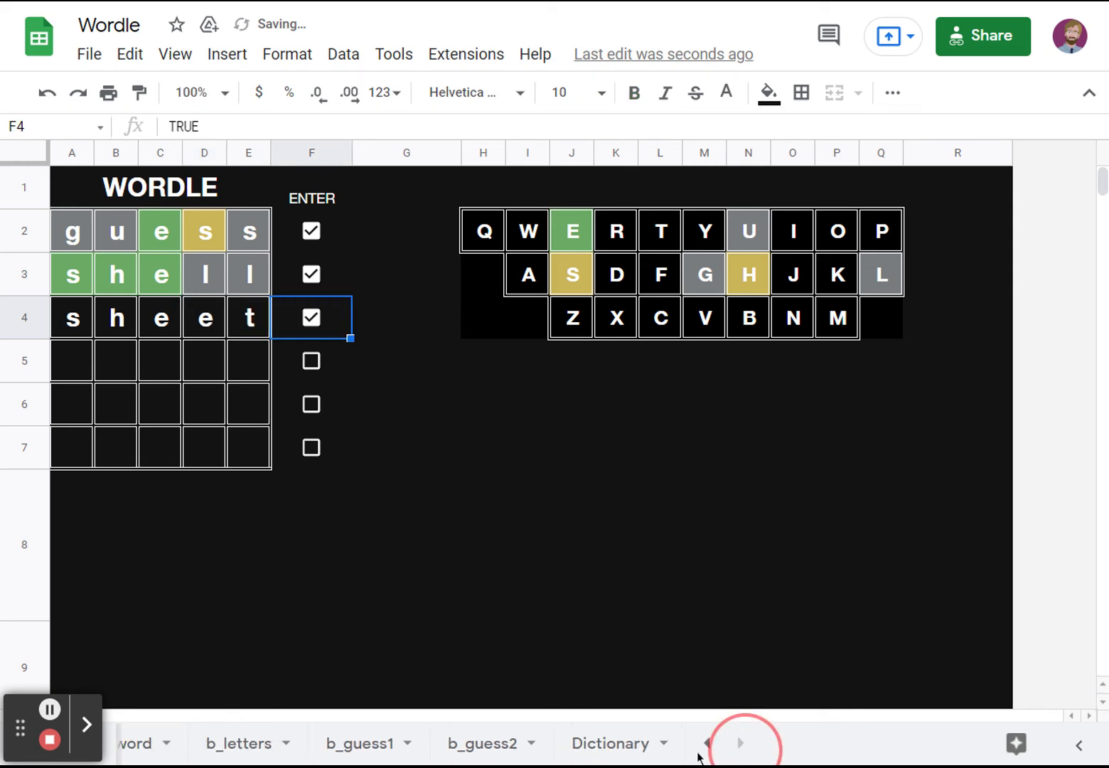
click(530, 743)
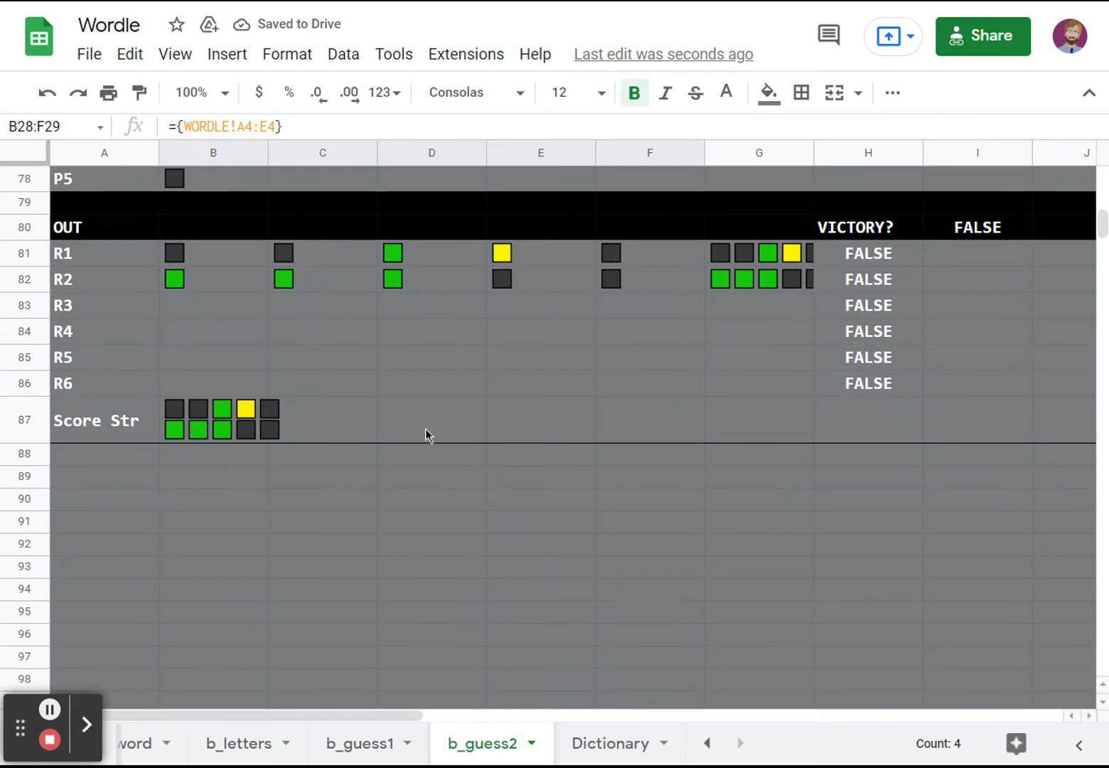
scroll(409, 421, up, 5)
scroll(410, 420, up, 4)
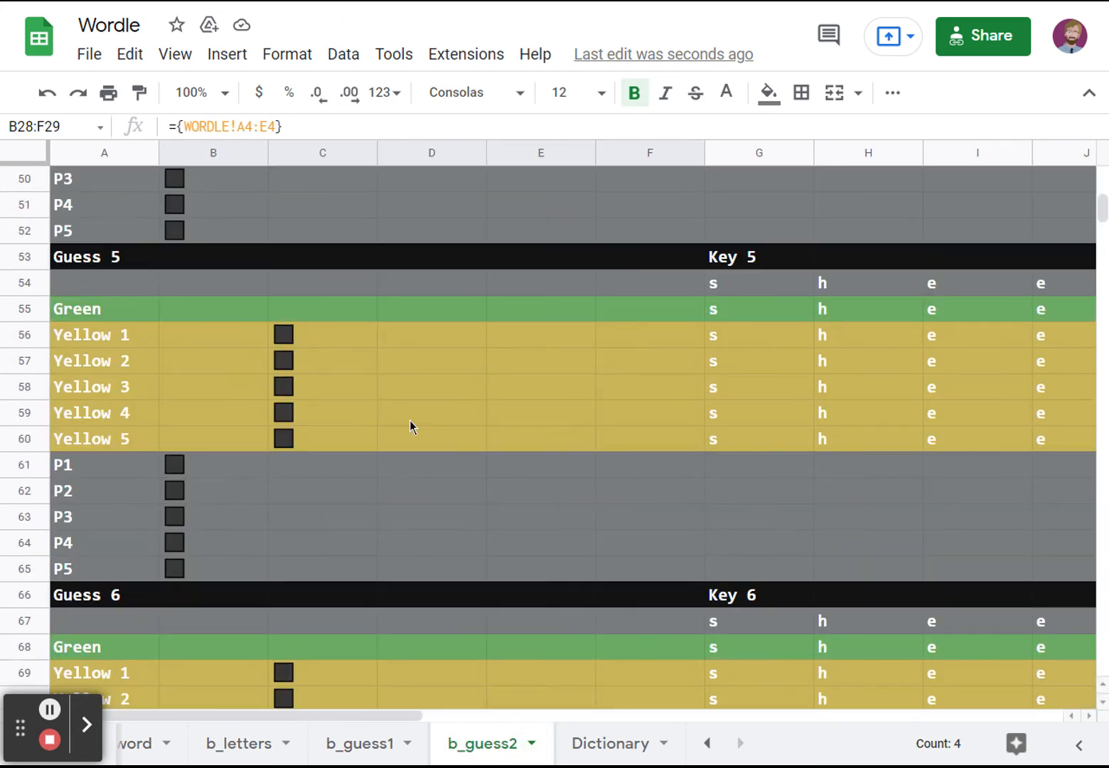
scroll(409, 420, up, 10)
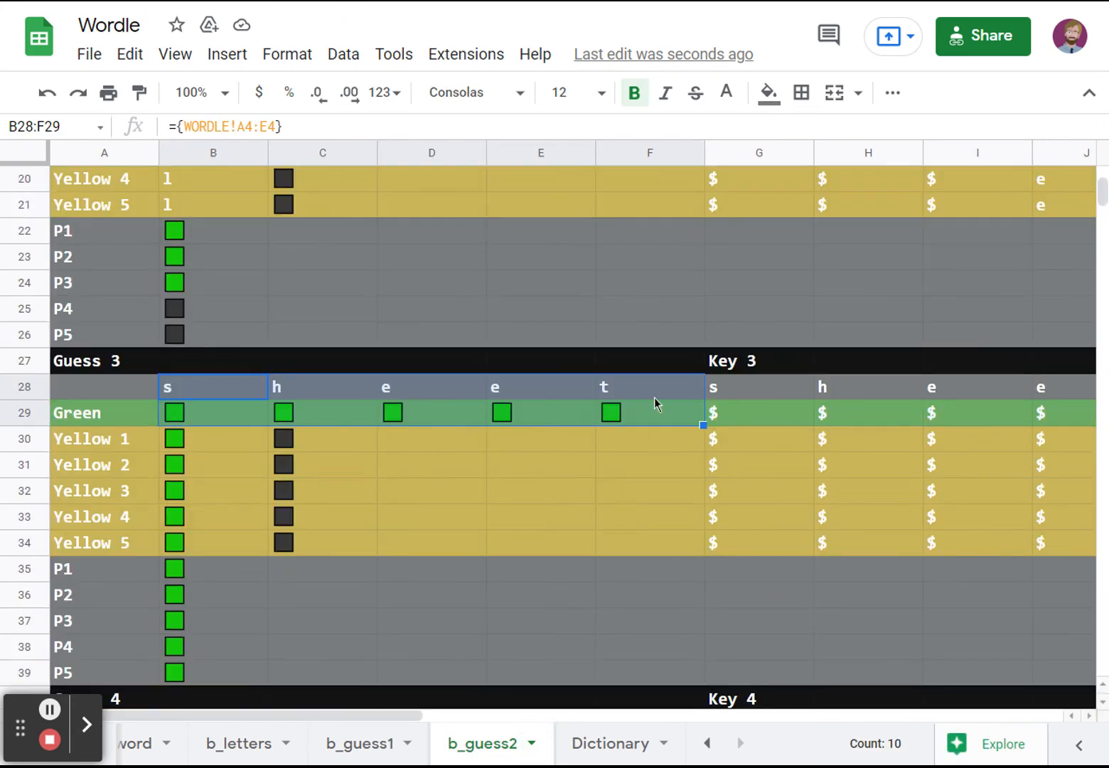
click(329, 359)
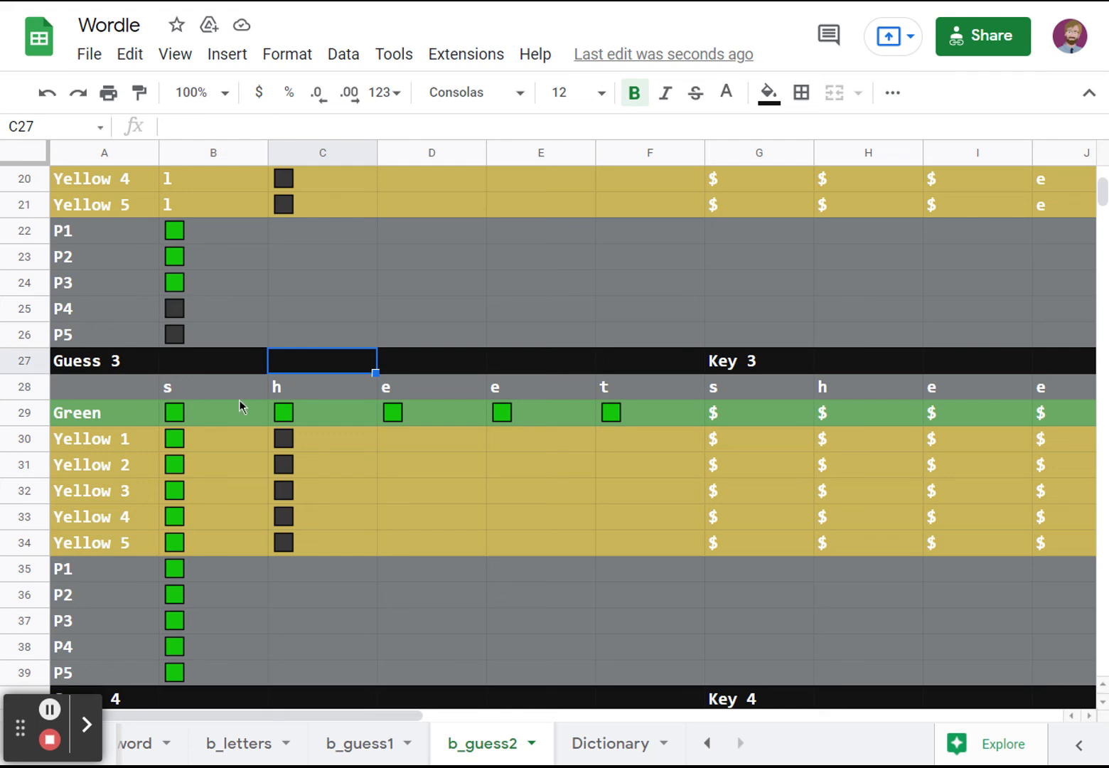
drag(202, 390, 611, 395)
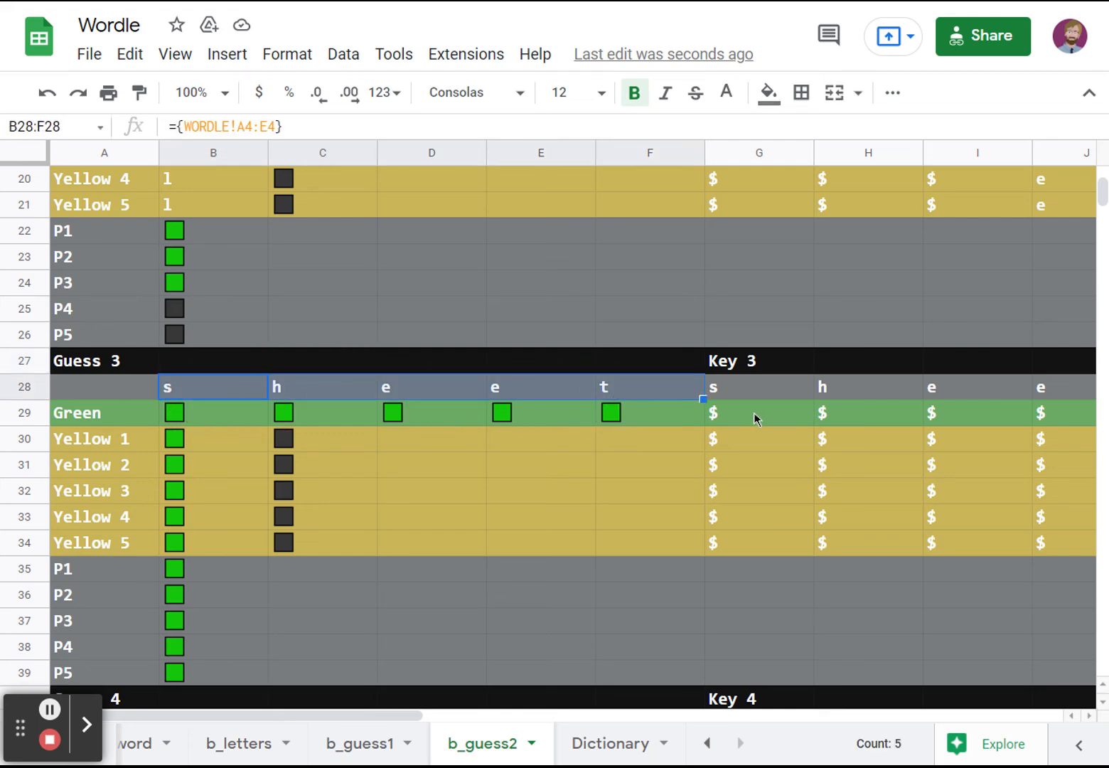
- Compare the first Key 3 letter in G28 with the green-match IF formula in B29
click(743, 384)
click(242, 416)
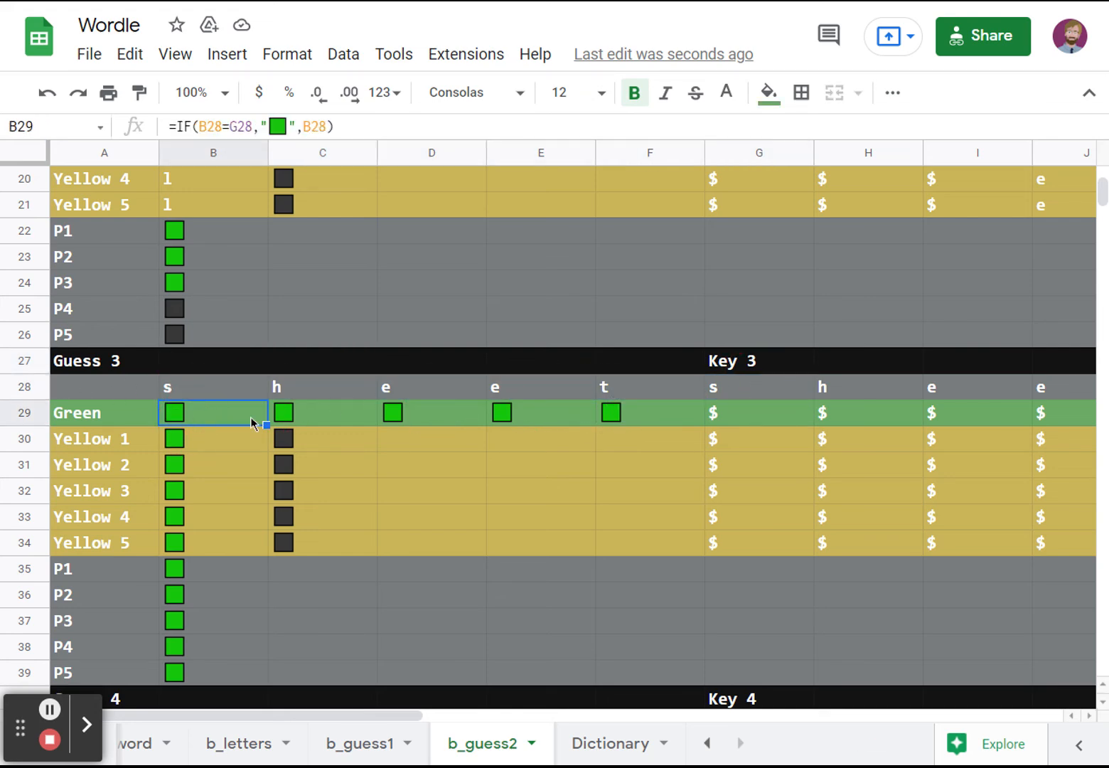
click(772, 389)
click(220, 420)
- Review Guess 3's P1–P5 rows and the OUT section's R1–R6 result grid in B81:F86
scroll(228, 515, down, 1)
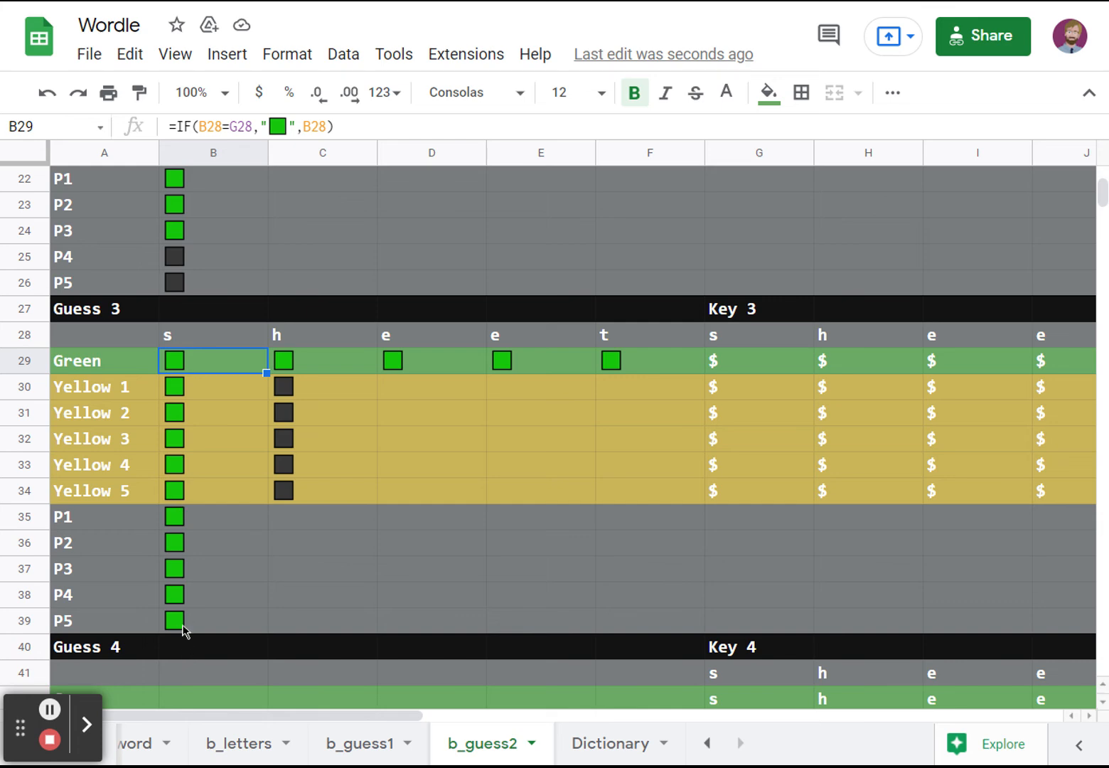
scroll(189, 495, down, 8)
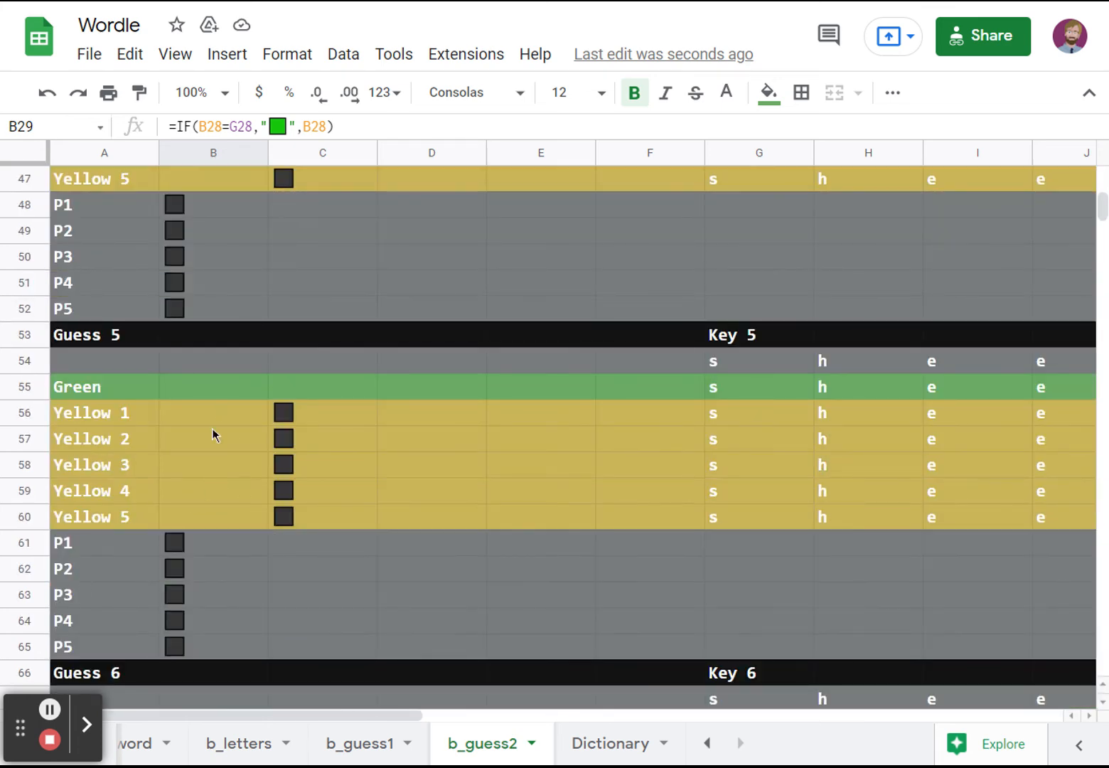
scroll(213, 434, down, 7)
scroll(202, 451, down, 1)
scroll(396, 450, down, 3)
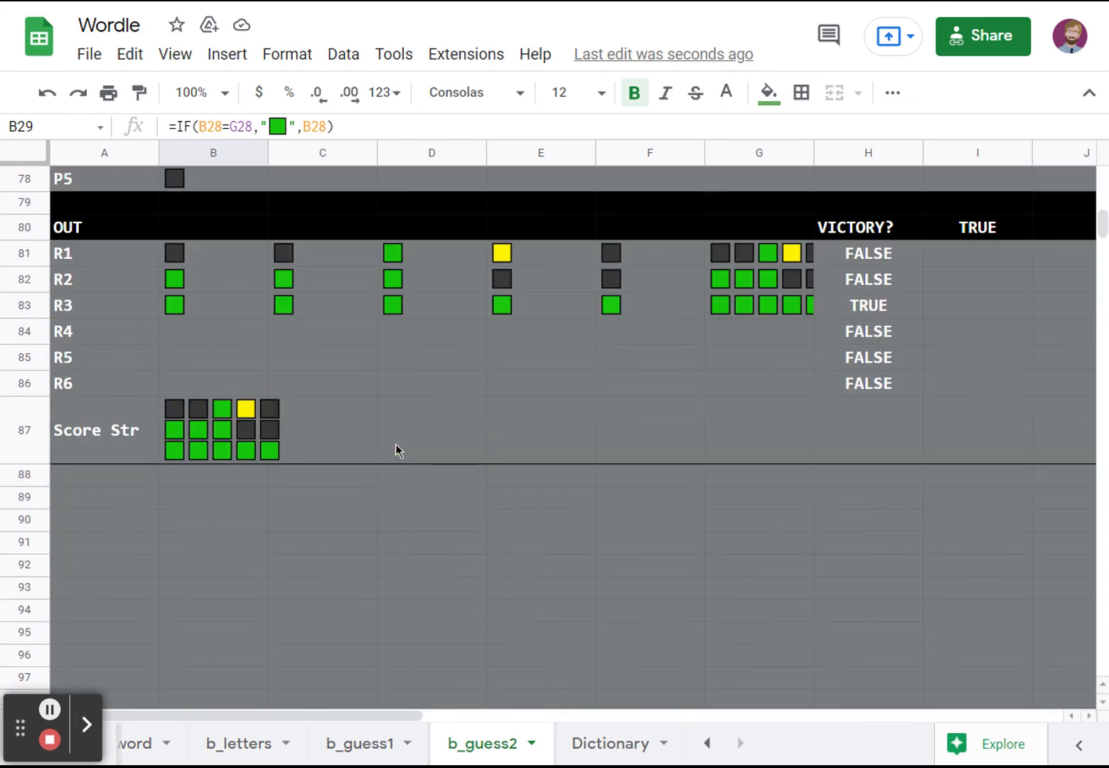
scroll(375, 356, up, 1)
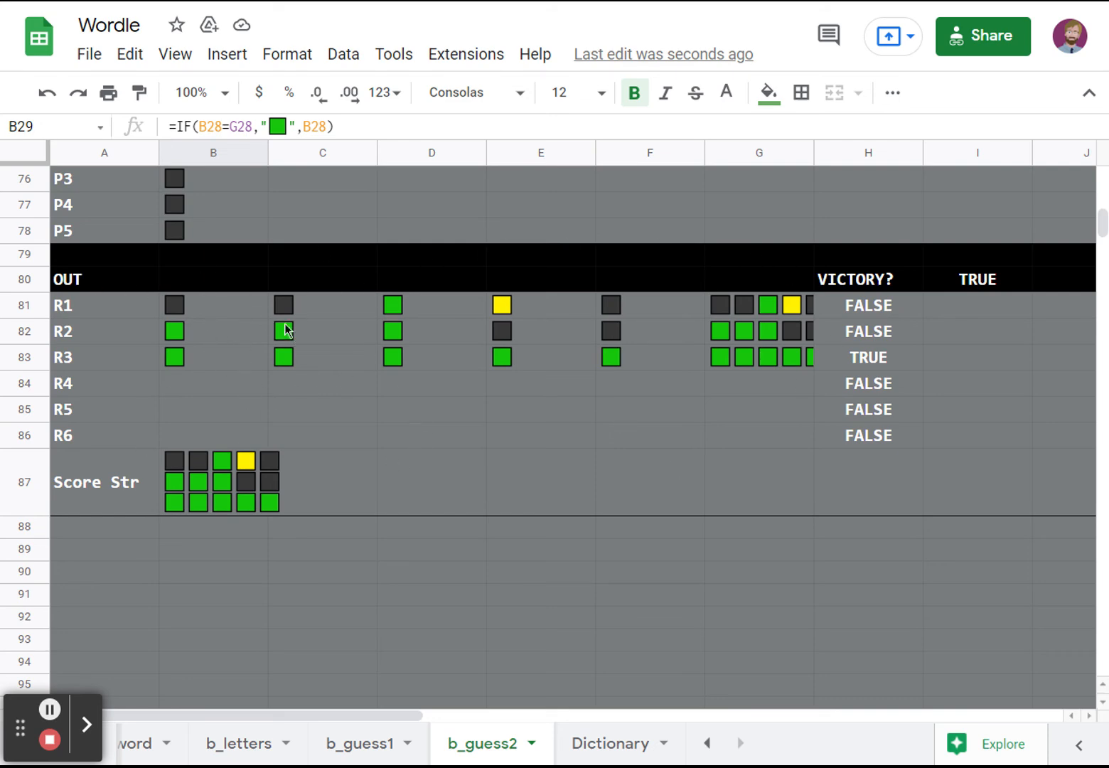
drag(218, 311, 648, 439)
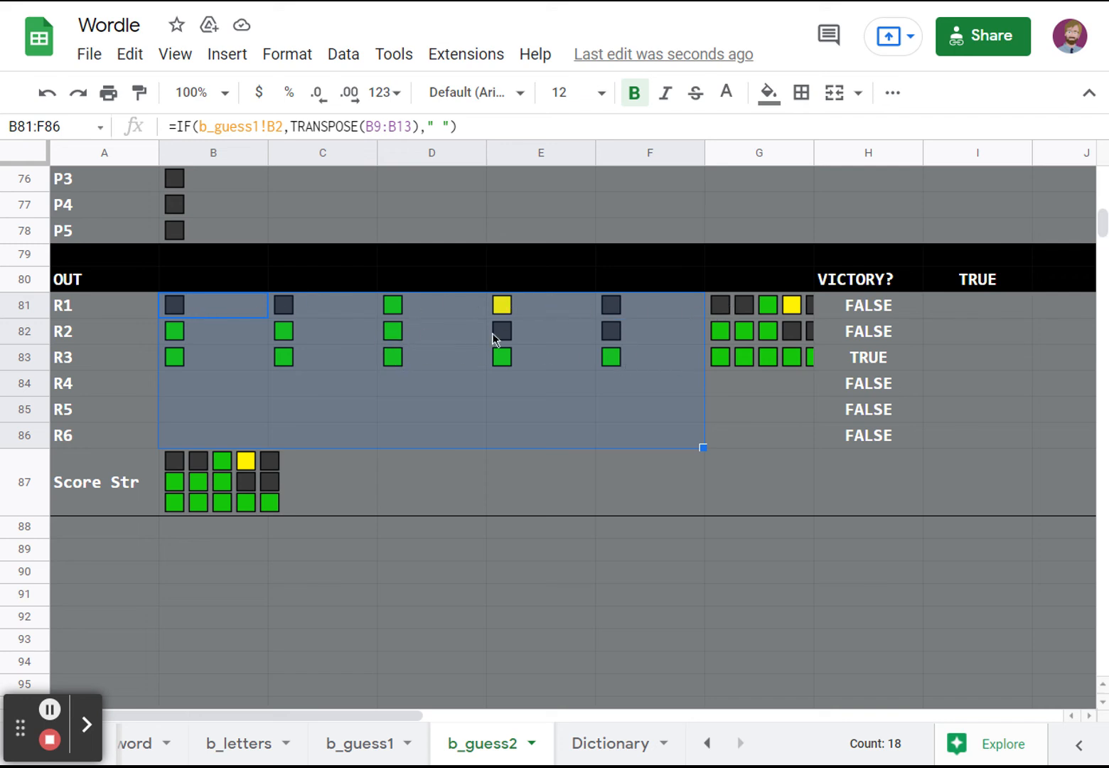
click(493, 397)
- Inspect the R1 formula in B81 that transposes B9:B13 when b_guess1!B2 is true
click(231, 309)
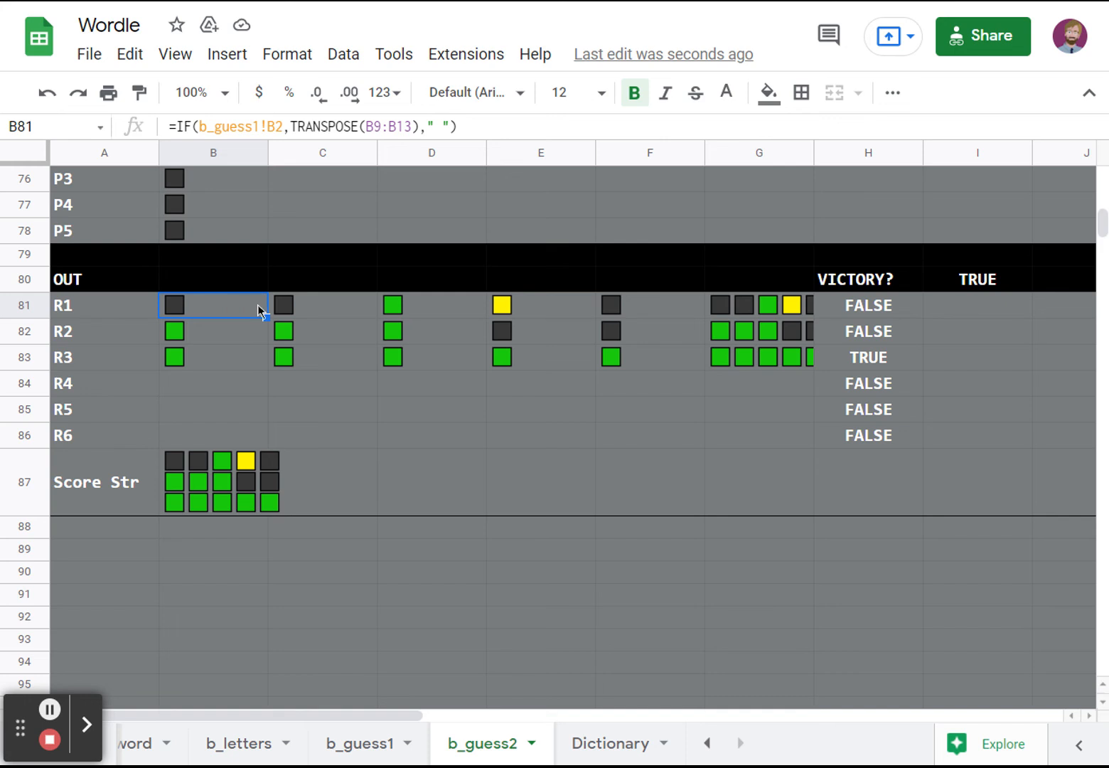
click(300, 303)
click(248, 311)
scroll(213, 474, up, 1)
- Examine the R6 formula in B86, highlighting its TRANSPOSE(B74:B78) part, and leave the formula unedited
click(198, 517)
scroll(199, 518, up, 1)
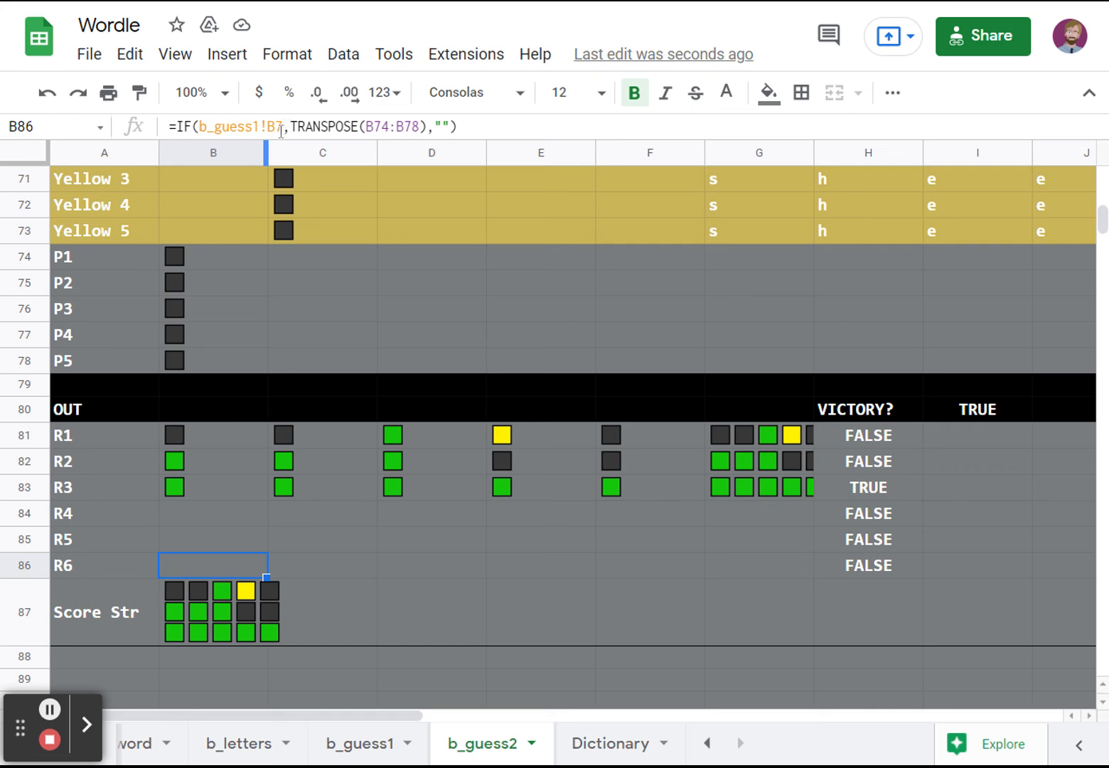
drag(293, 126, 425, 130)
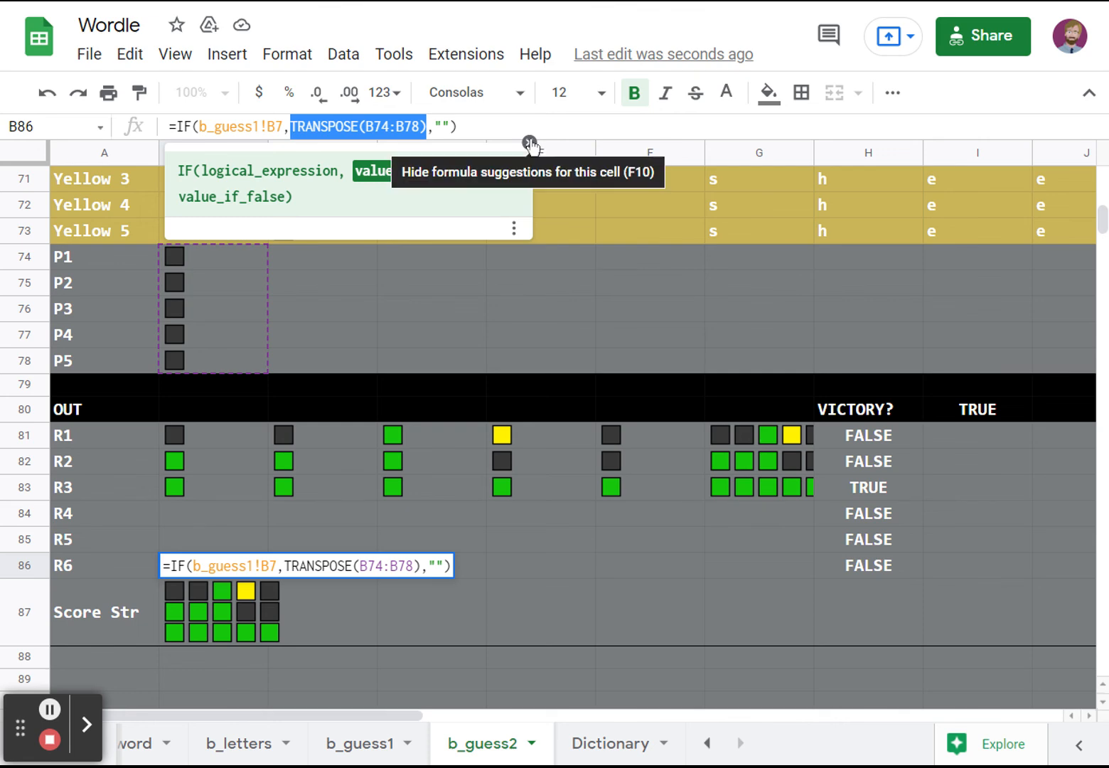
click(530, 143)
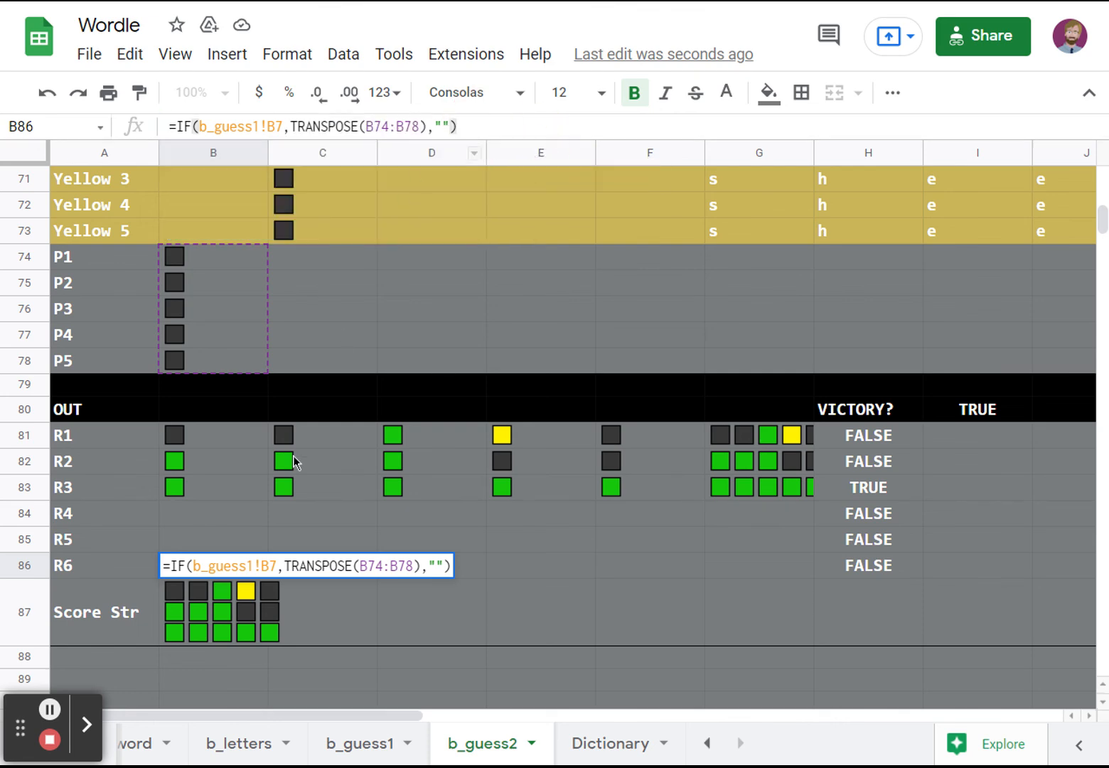
click(296, 506)
click(241, 569)
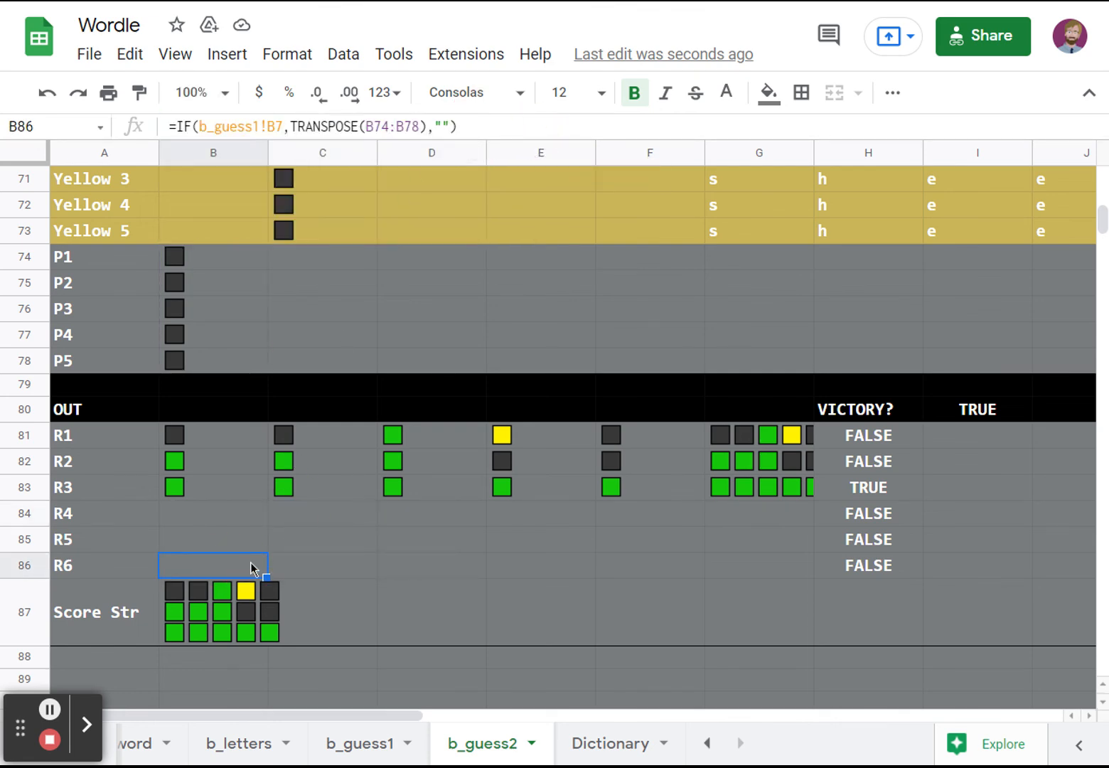
- Compare the vertical P1–P5 results in B74:B78 with the transposed R1 row in B81:F81
click(200, 433)
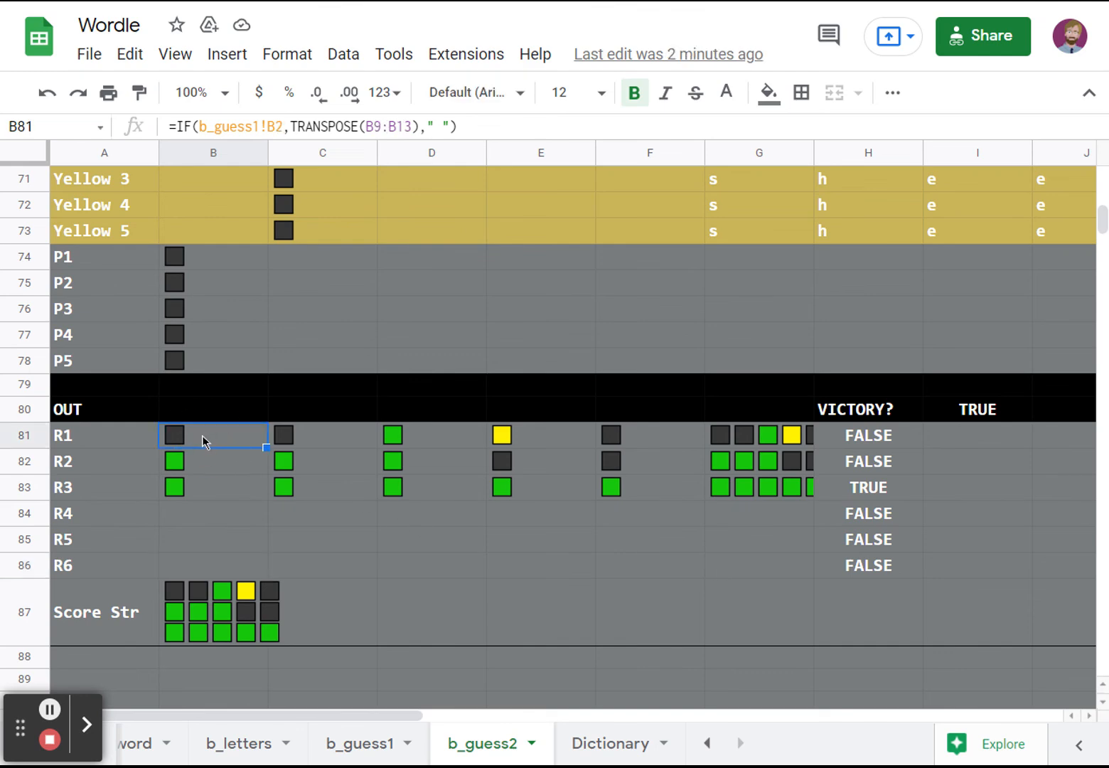
drag(206, 264, 205, 370)
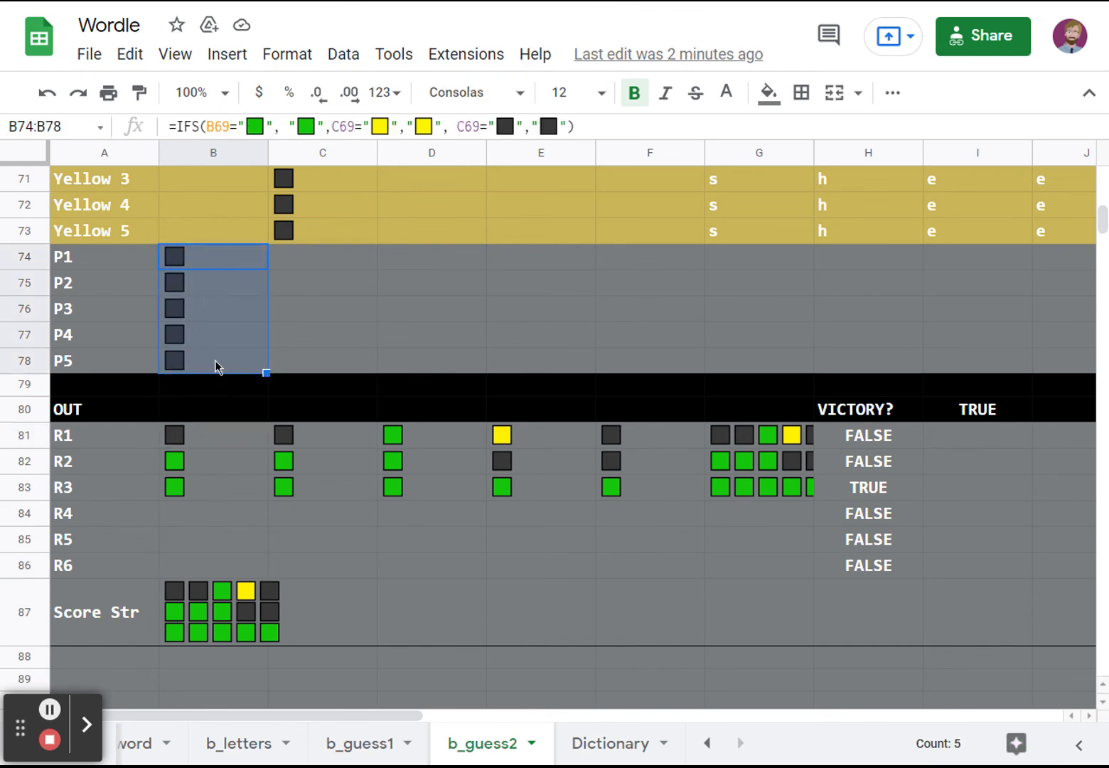
scroll(122, 396, up, 1)
click(211, 495)
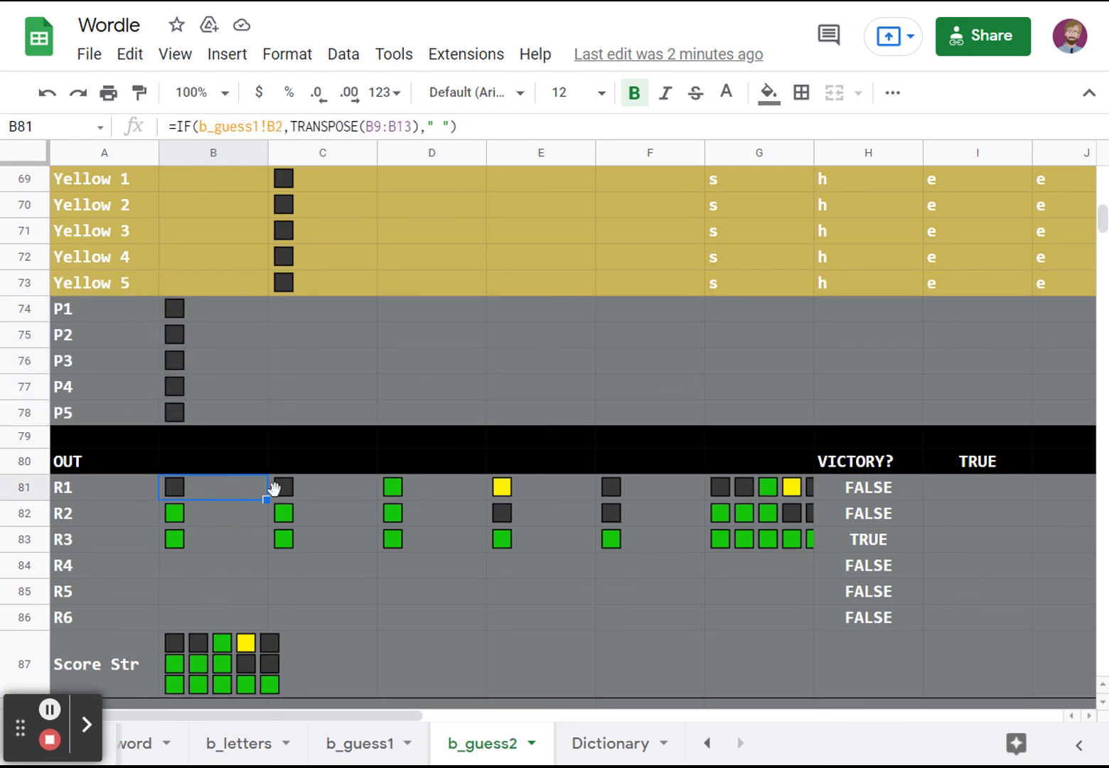
drag(231, 492, 662, 488)
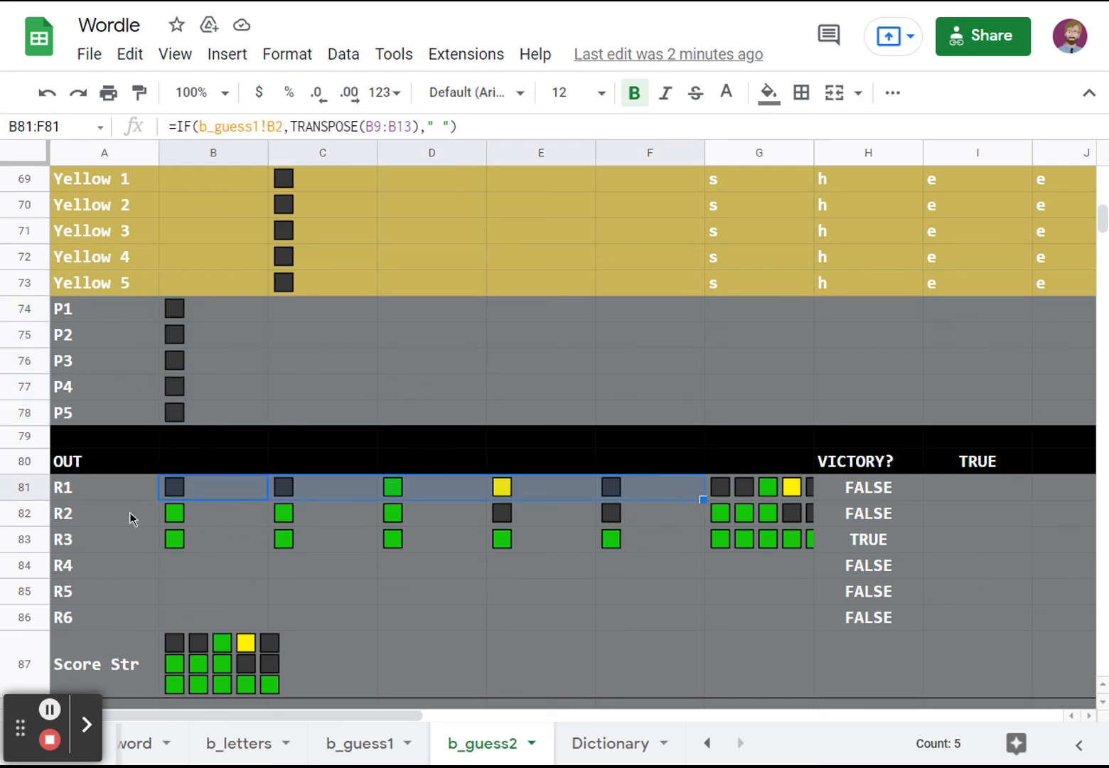
- Inspect the CONCATENATE formulas in G81:G82, the five-green checks in H81 and H83, and the OR victory formula in I80
click(781, 505)
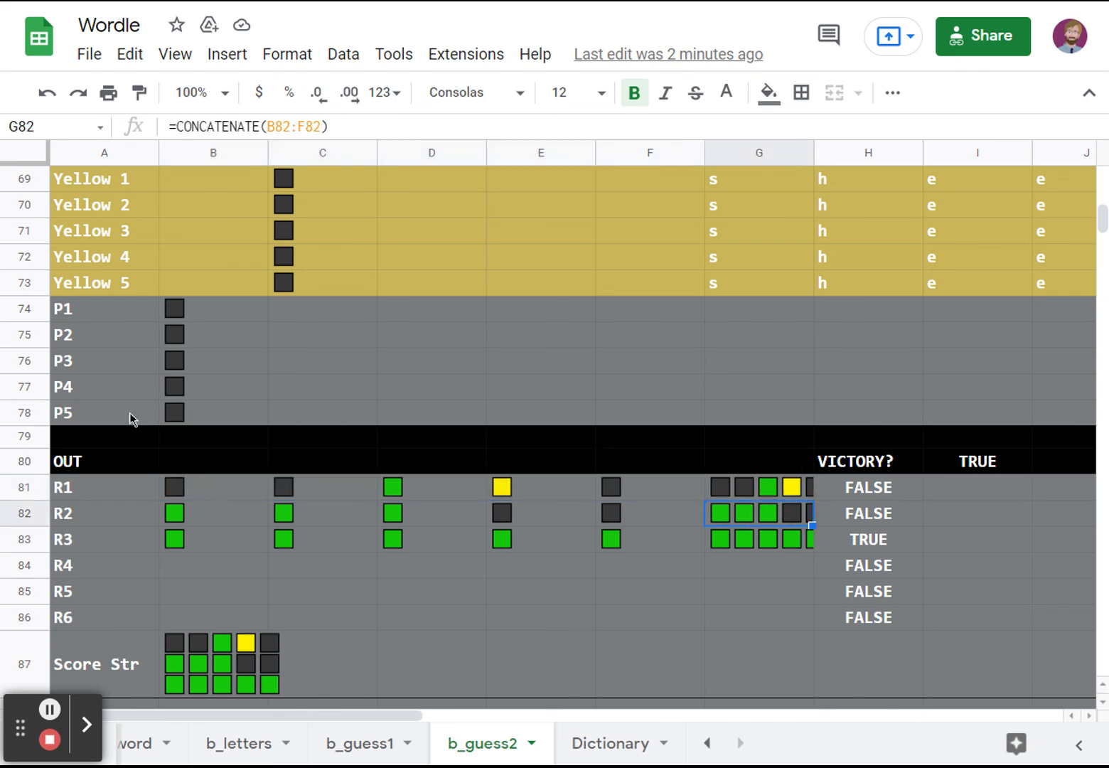
click(903, 495)
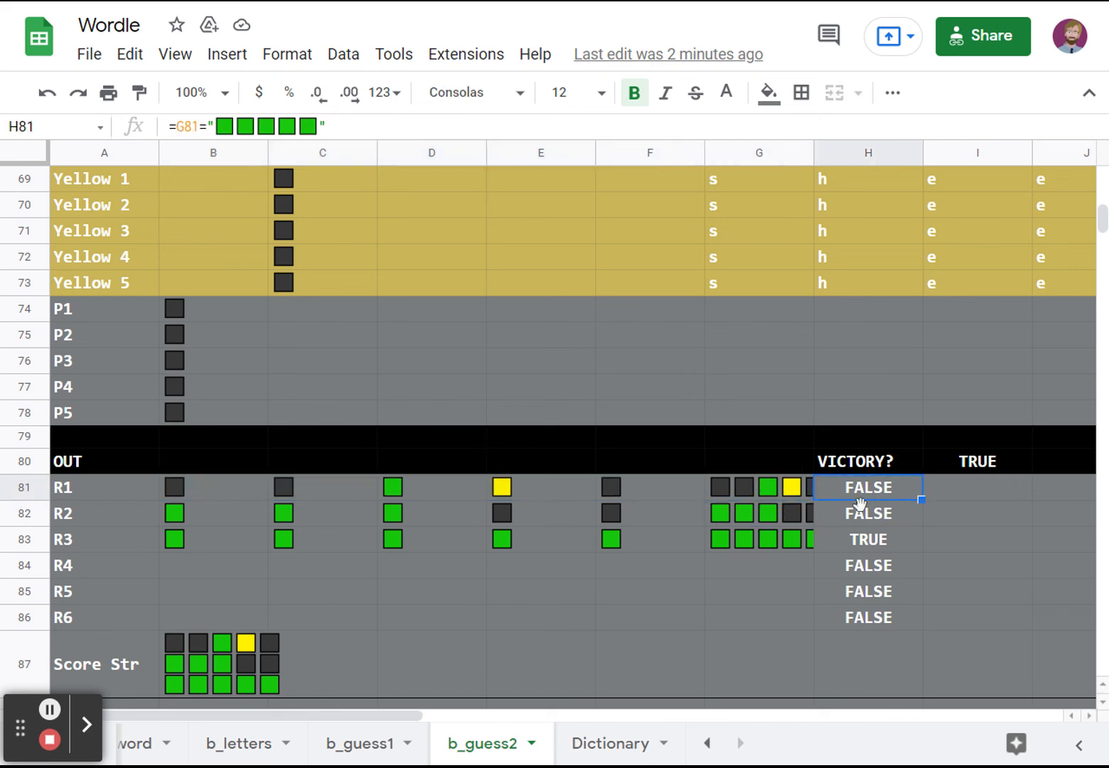
click(982, 468)
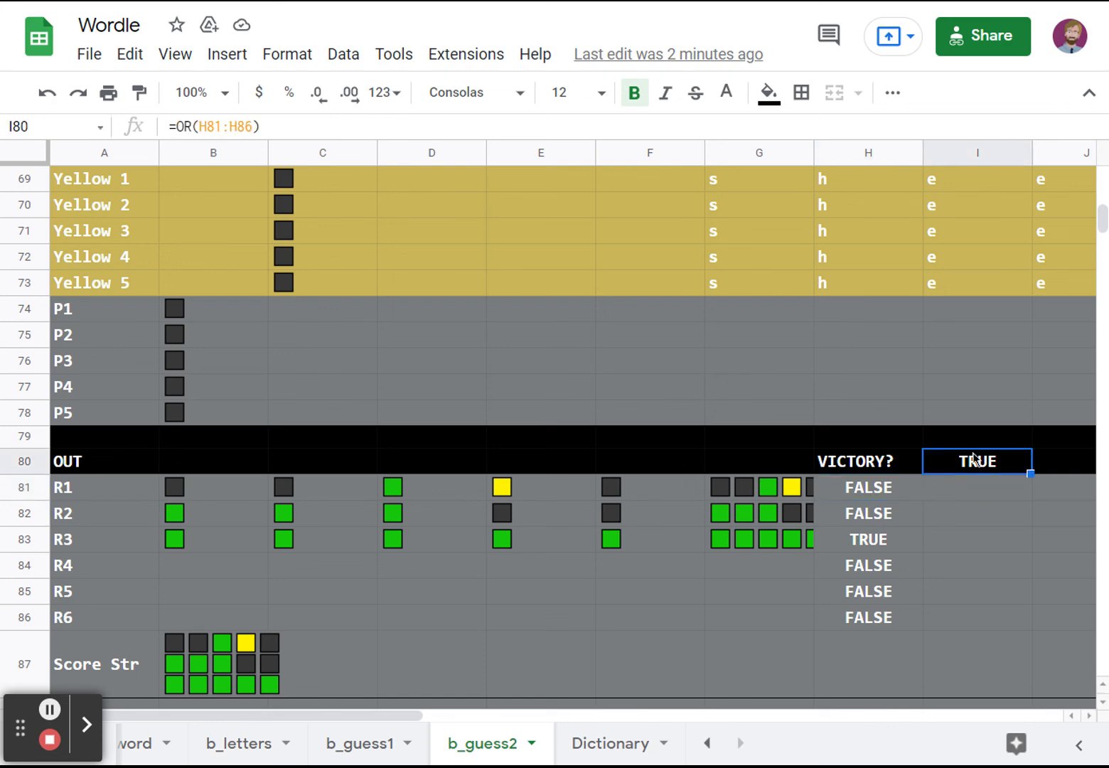
drag(894, 486, 883, 548)
click(883, 548)
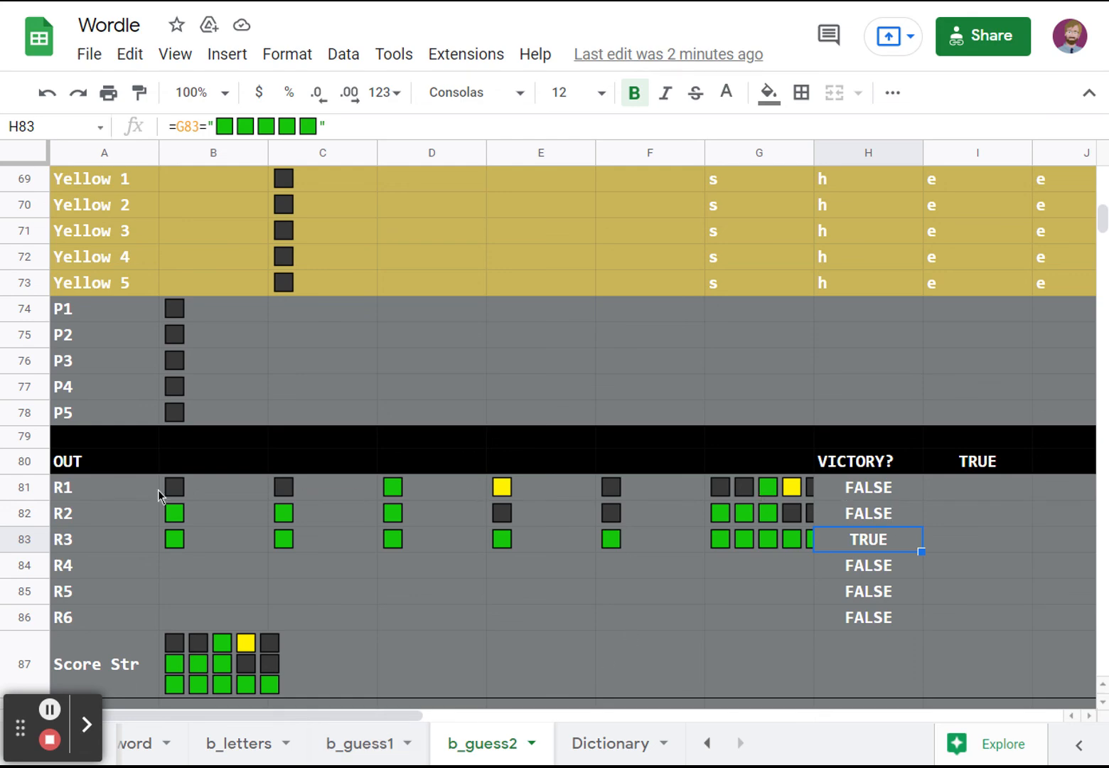
click(776, 484)
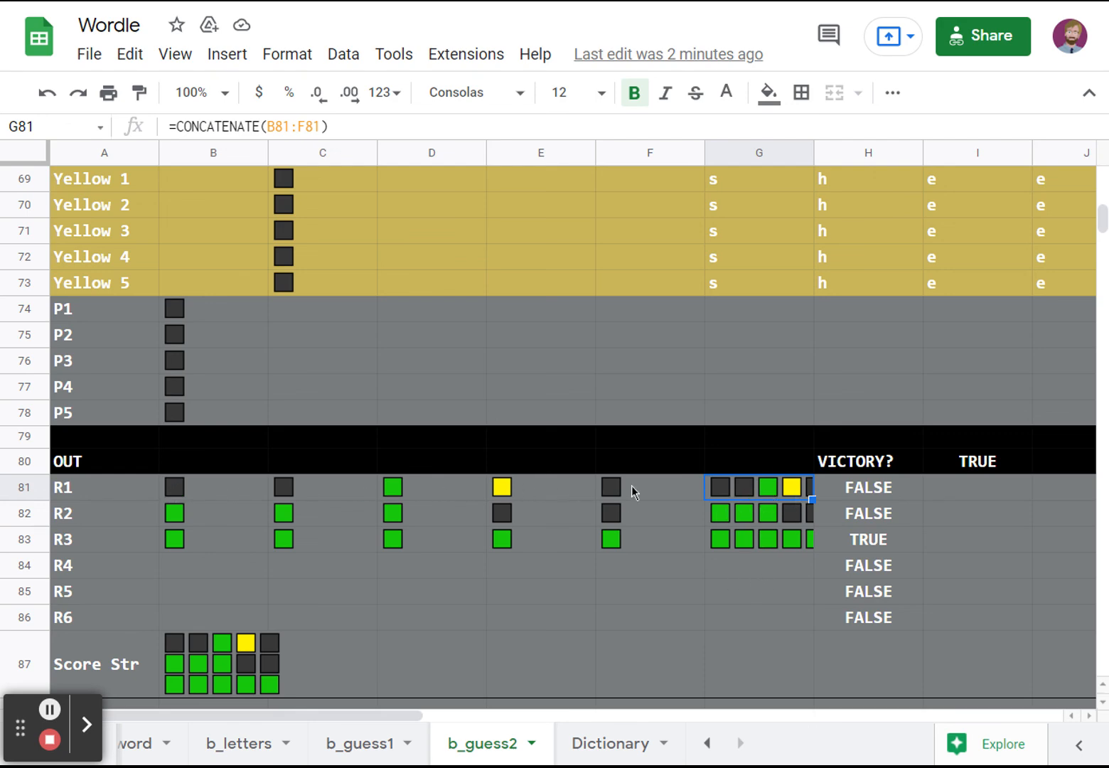
- Expand the formula display to read the full TRIM(JOIN) score string formula in B87, then restore its height
click(229, 651)
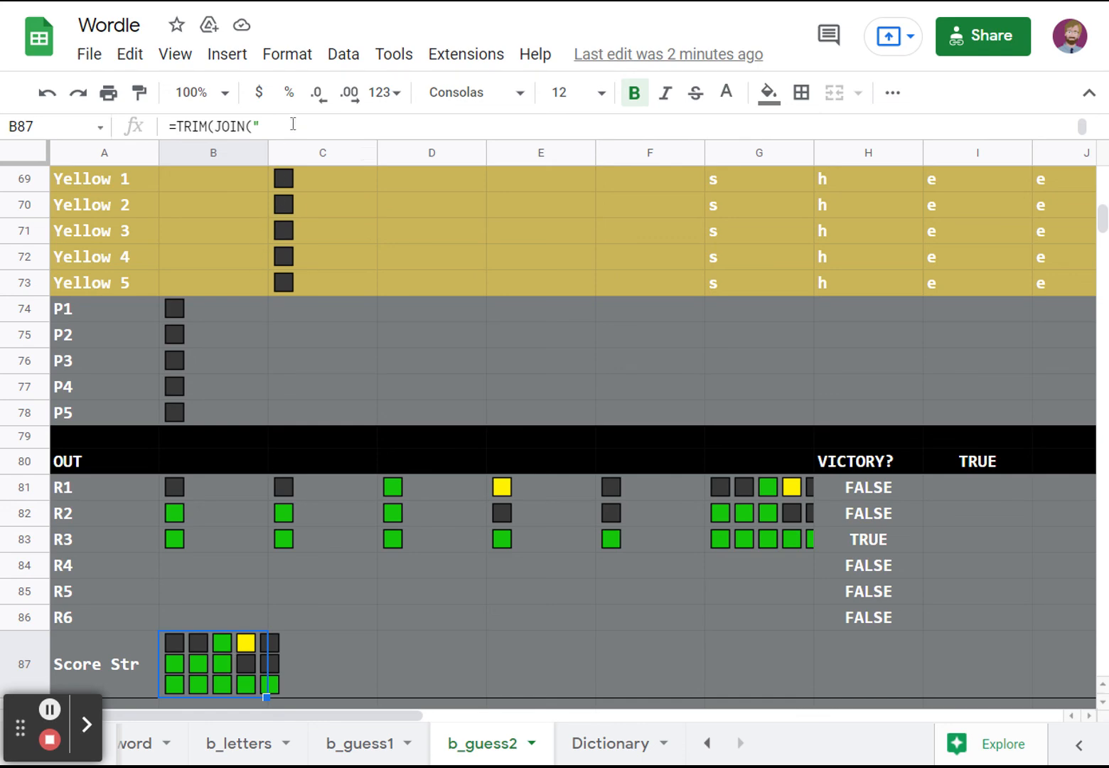
mouse_move(294, 140)
mouse_down()
mouse_move(294, 258)
mouse_move(297, 160)
mouse_up()
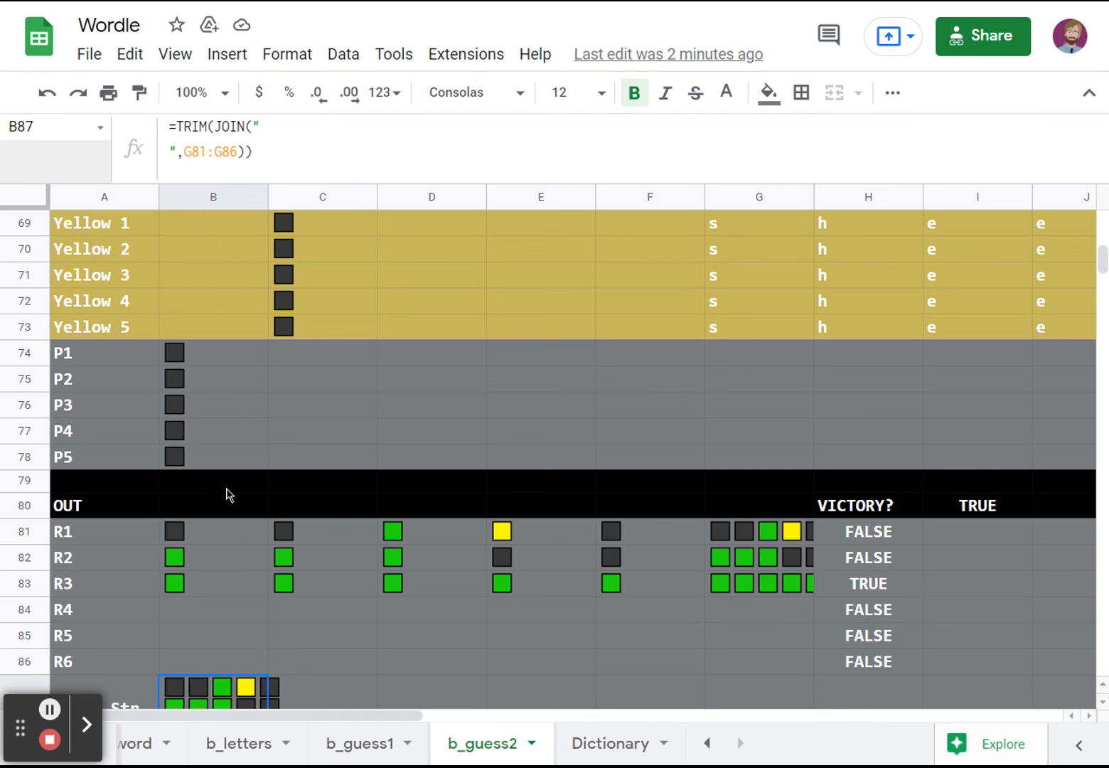
drag(453, 182, 453, 115)
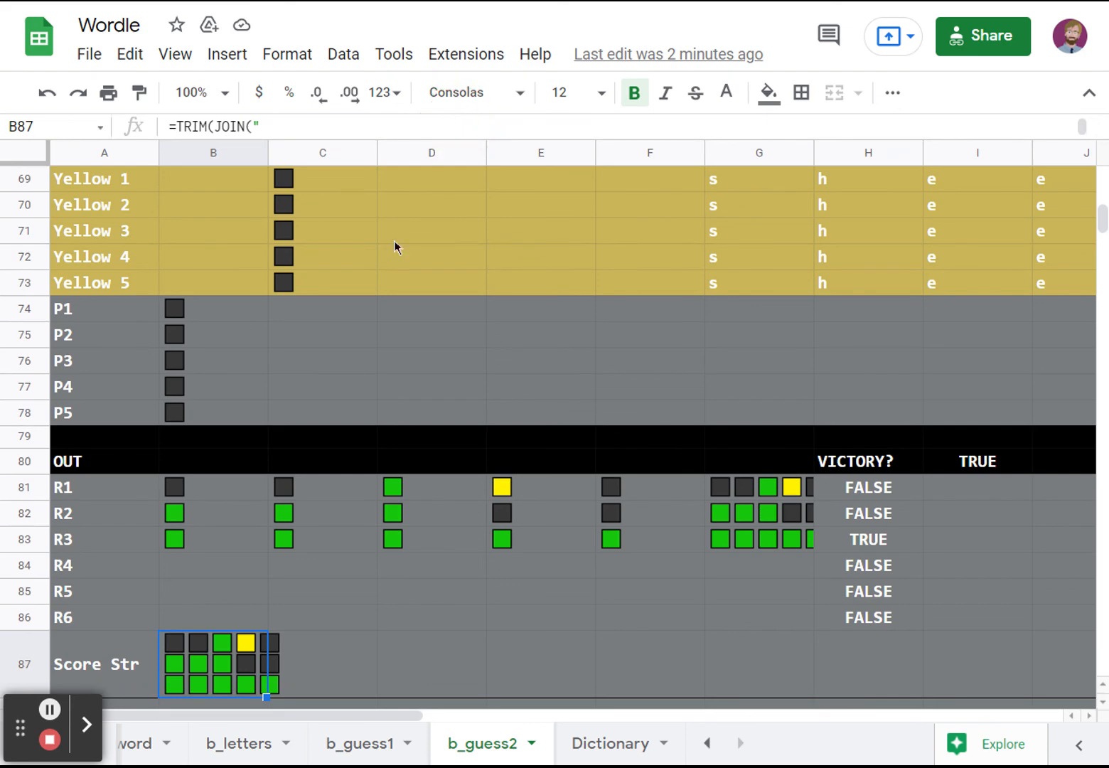
- Open the Dictionary sheet and look over the list of allowed five-letter words in column A
click(324, 619)
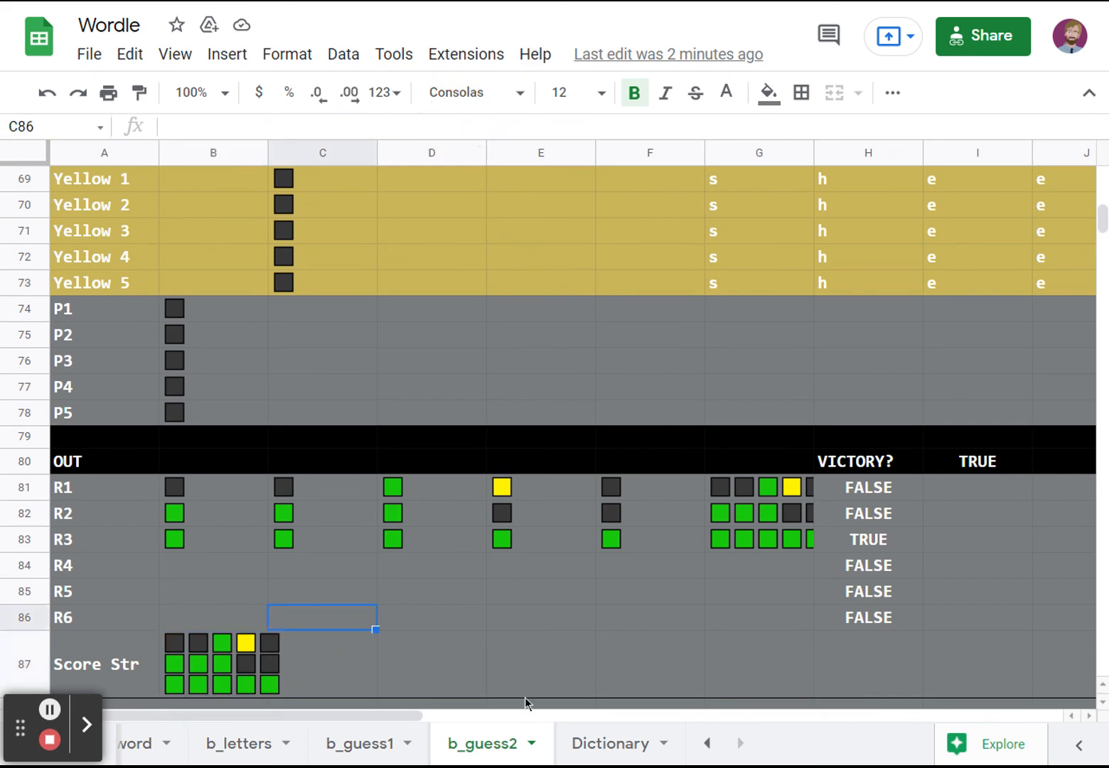
scroll(490, 697, down, 1)
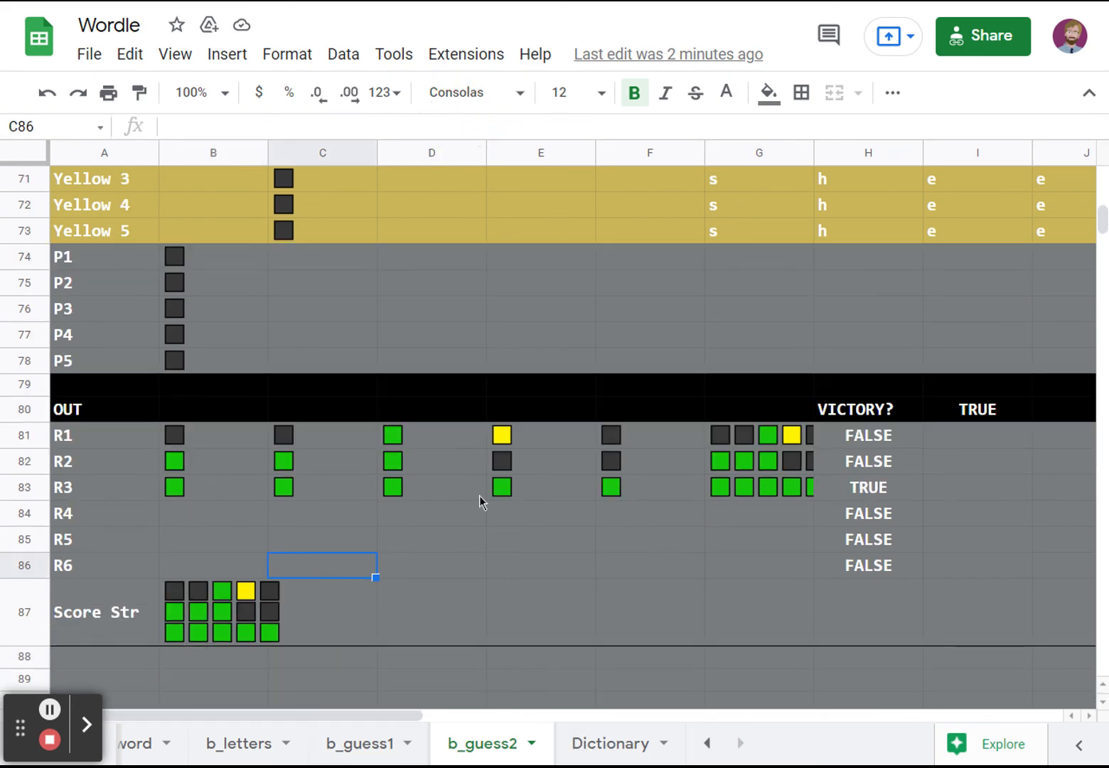
click(617, 745)
scroll(178, 273, down, 1)
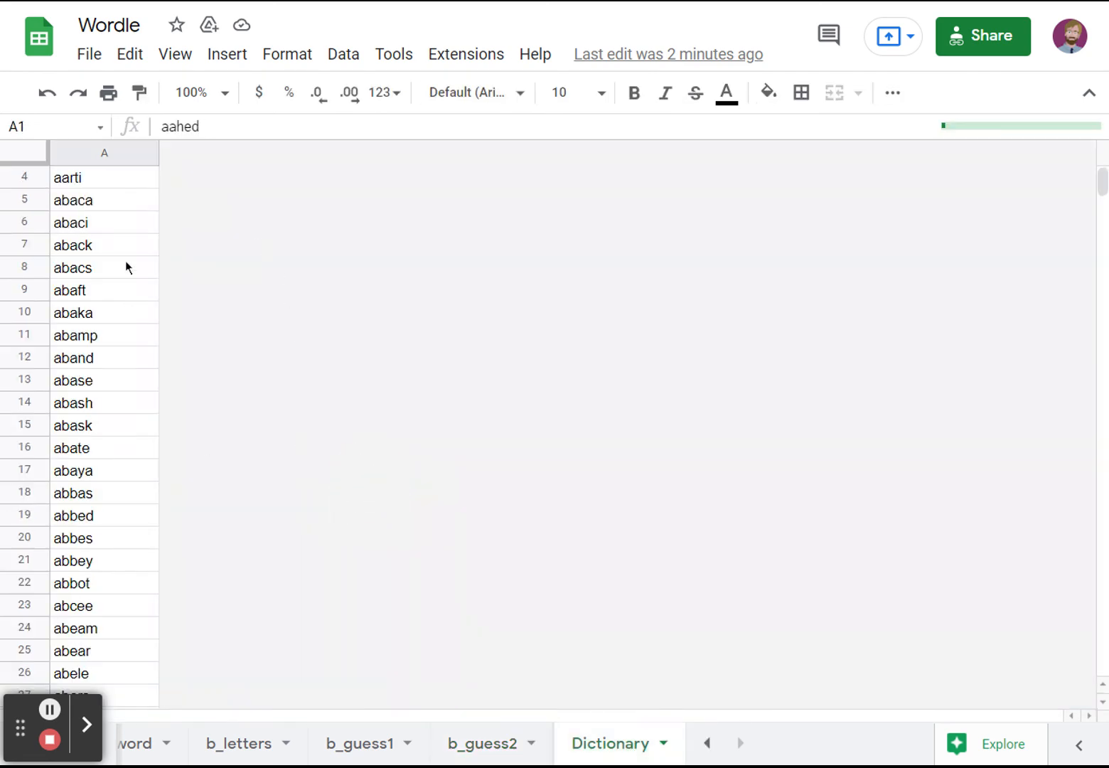
scroll(203, 289, up, 1)
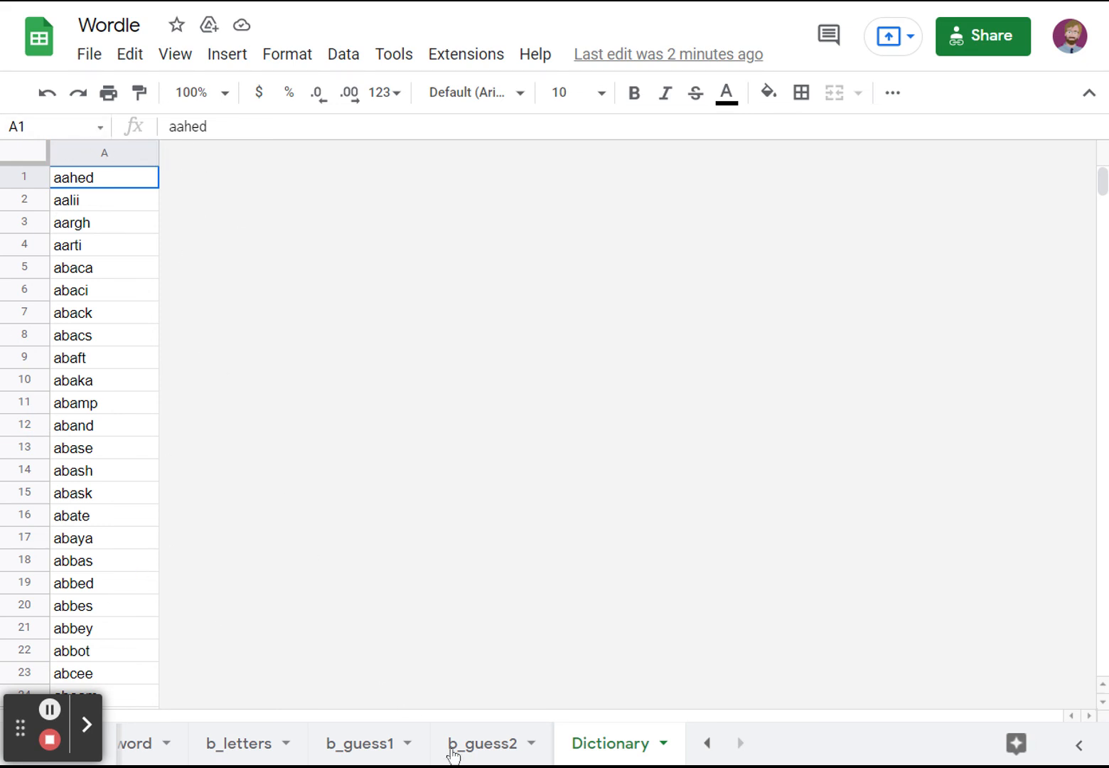
- Return to the WORDLE sheet and expand the formula display to read the full score message formula in A8, then restore its height
click(707, 744)
click(707, 744)
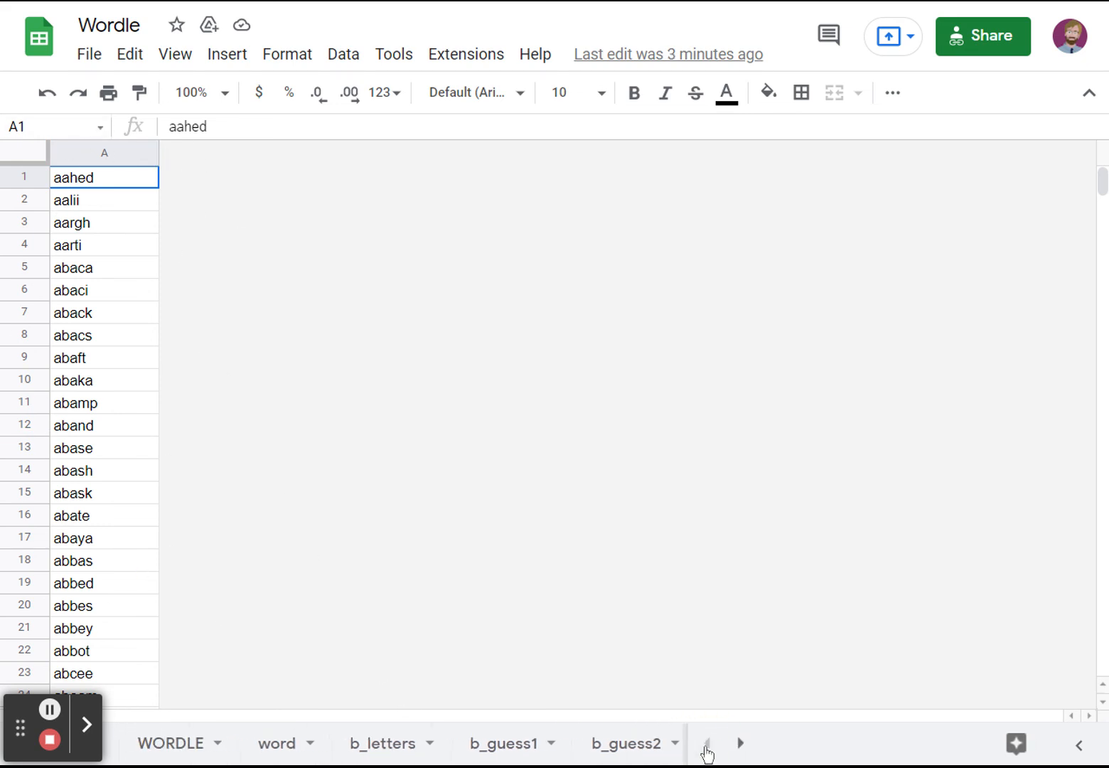
click(707, 746)
click(204, 748)
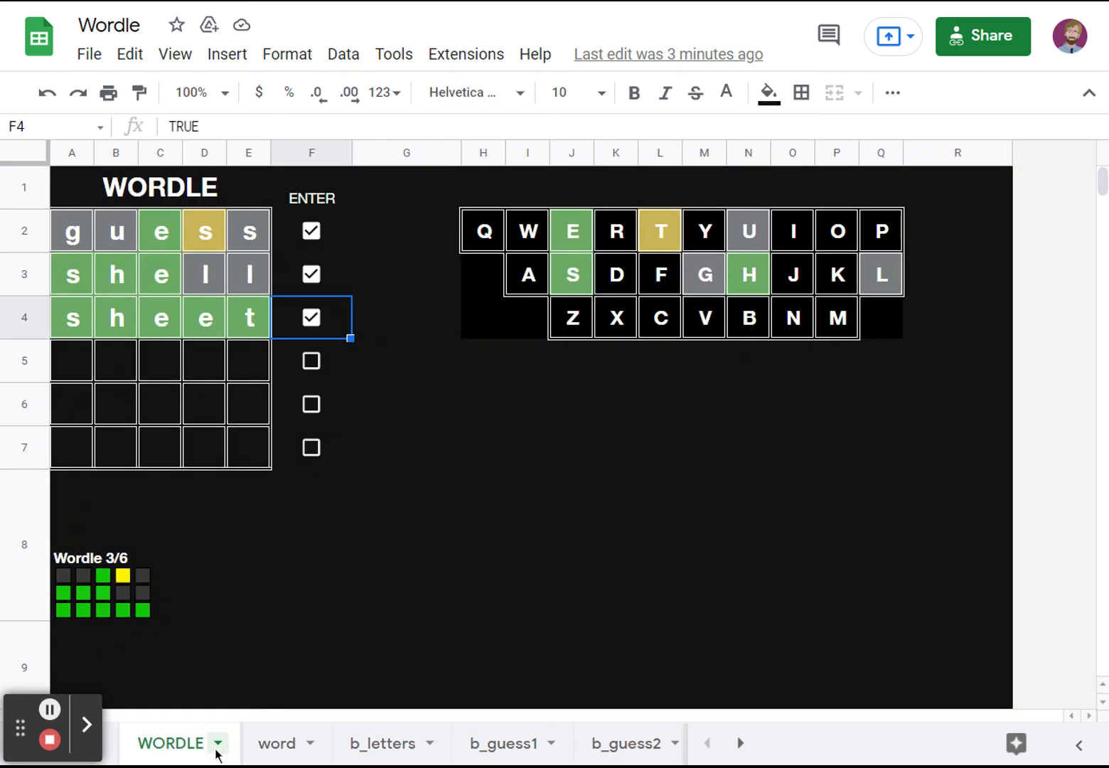
click(212, 579)
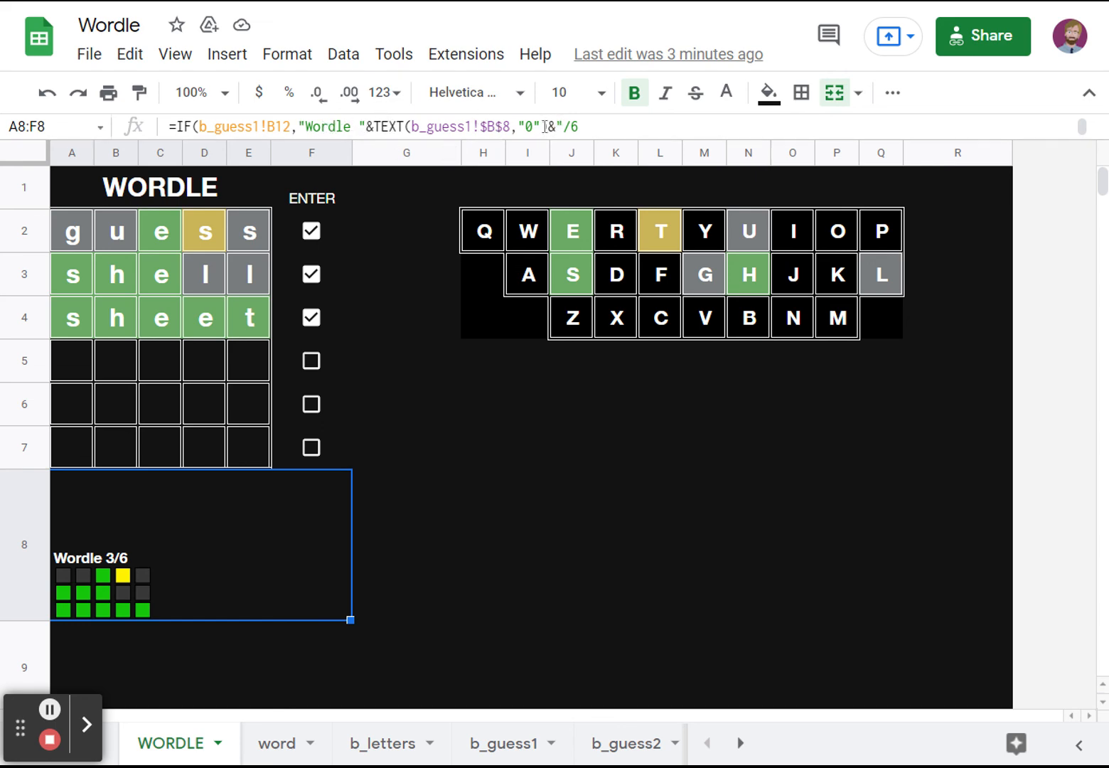
click(599, 128)
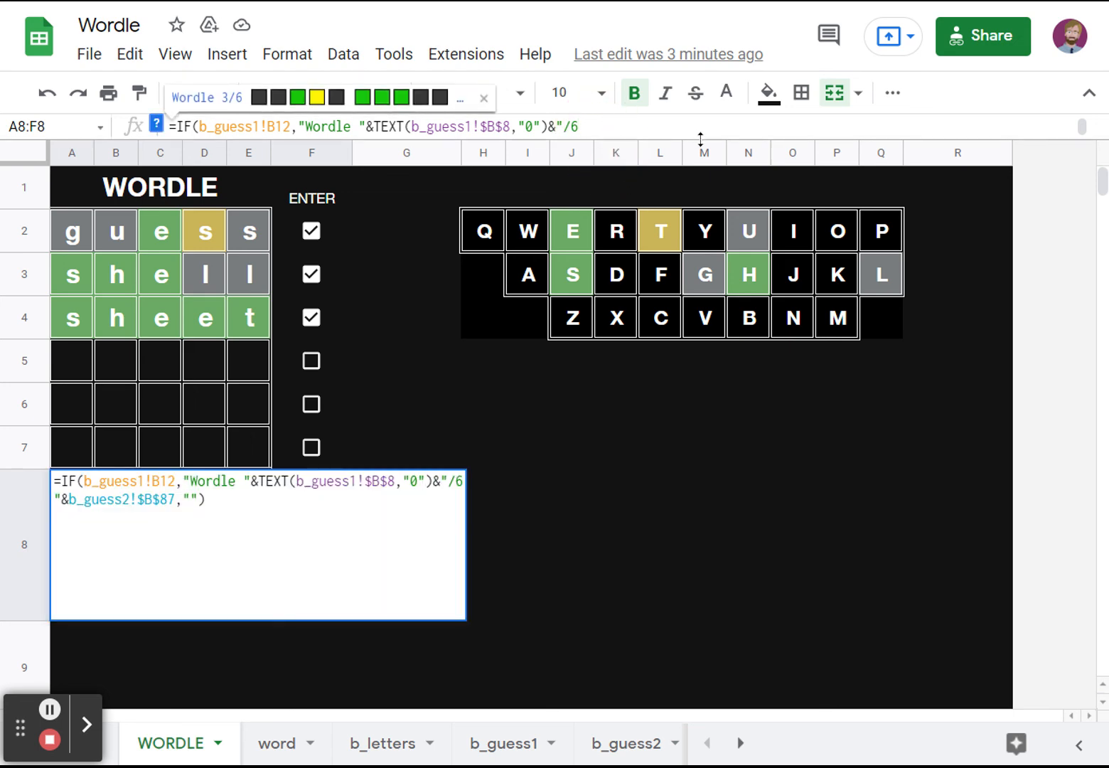
drag(702, 141, 700, 174)
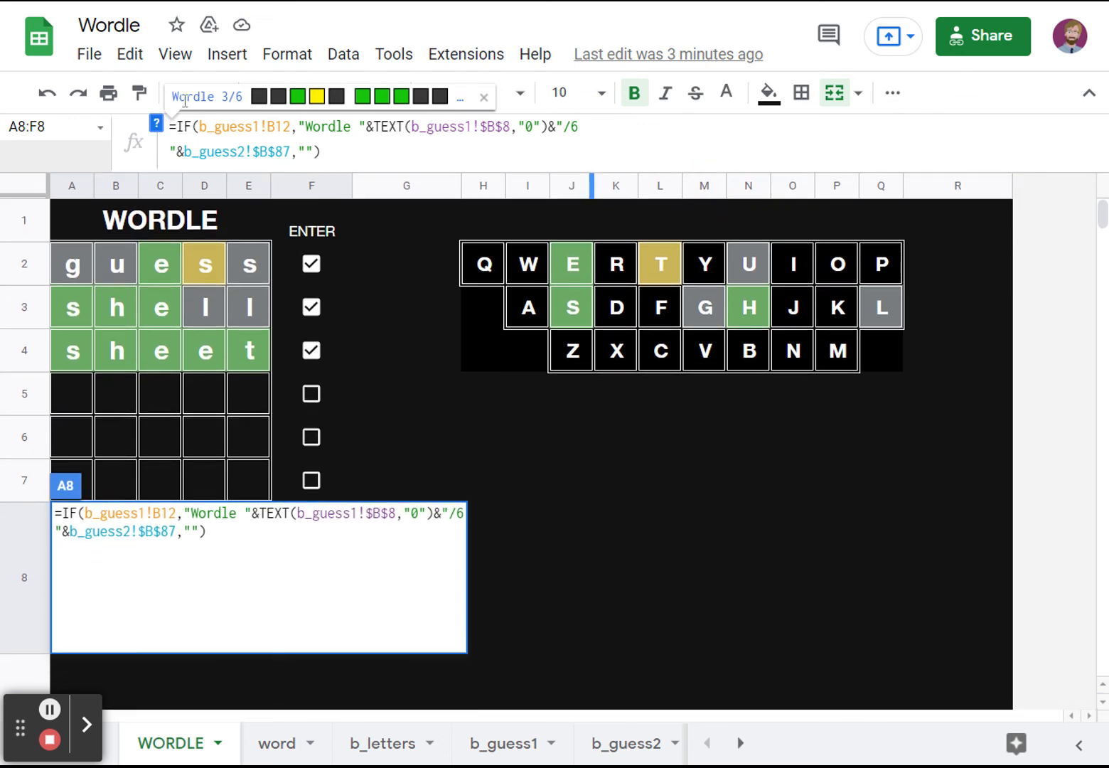
drag(244, 154, 253, 154)
click(253, 154)
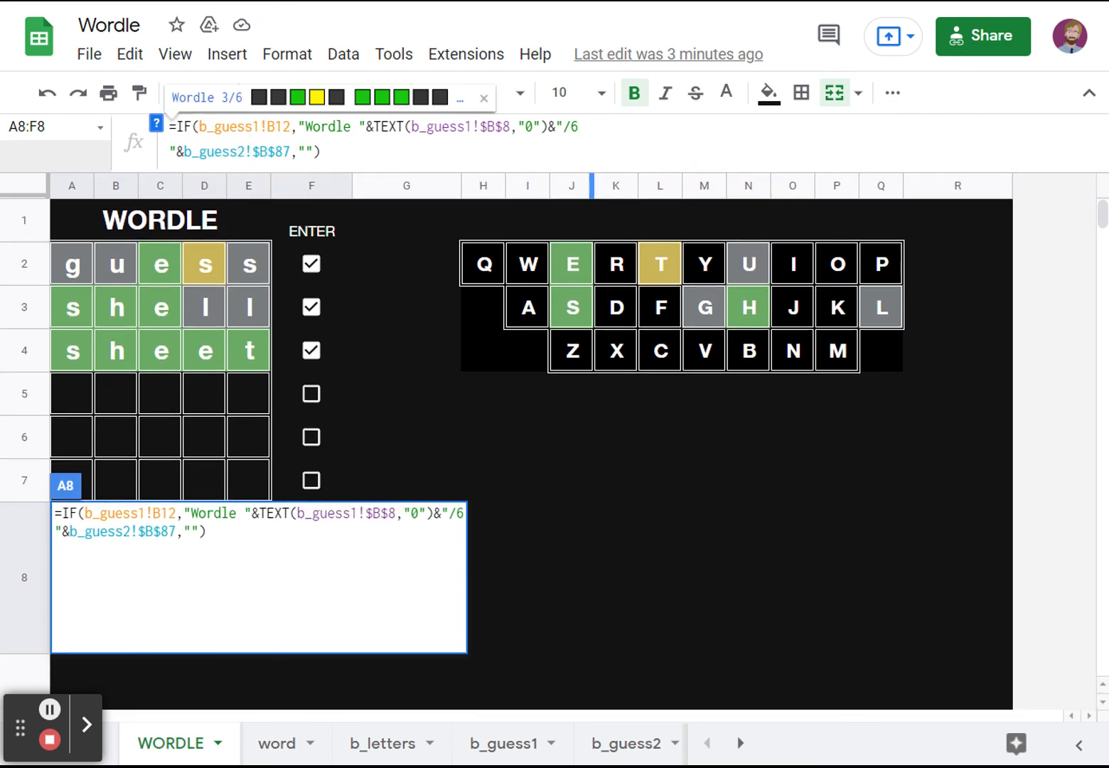
drag(596, 173, 597, 156)
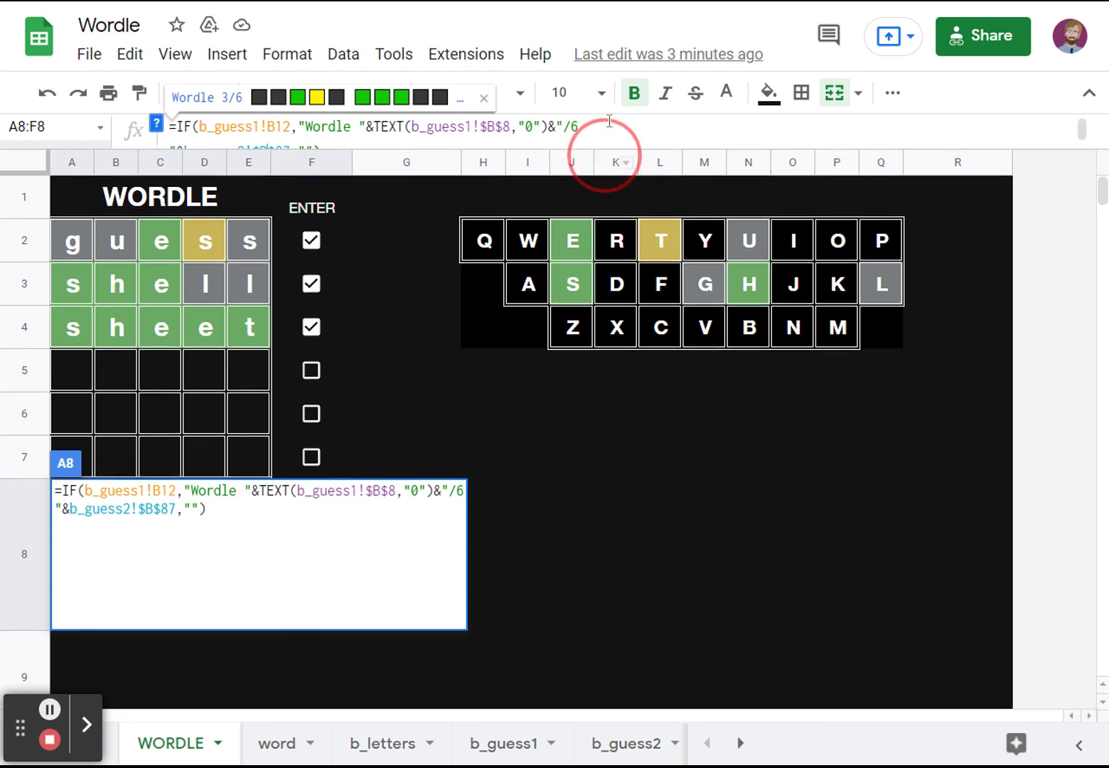
click(634, 443)
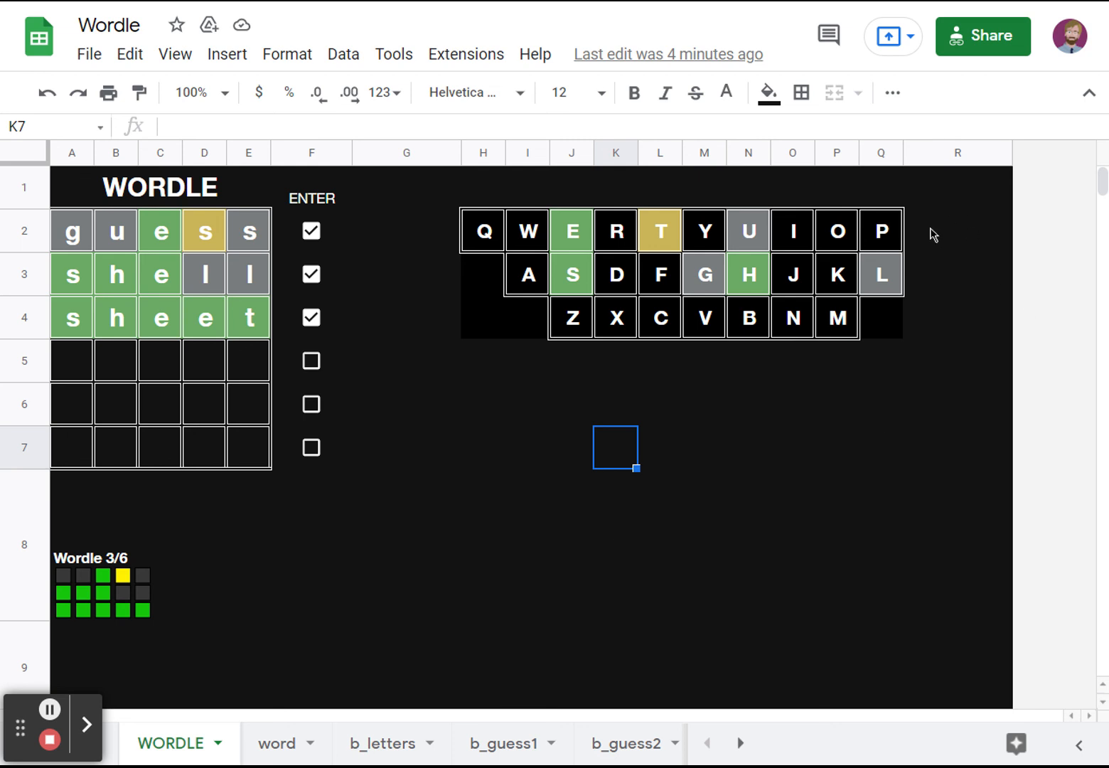
click(917, 326)
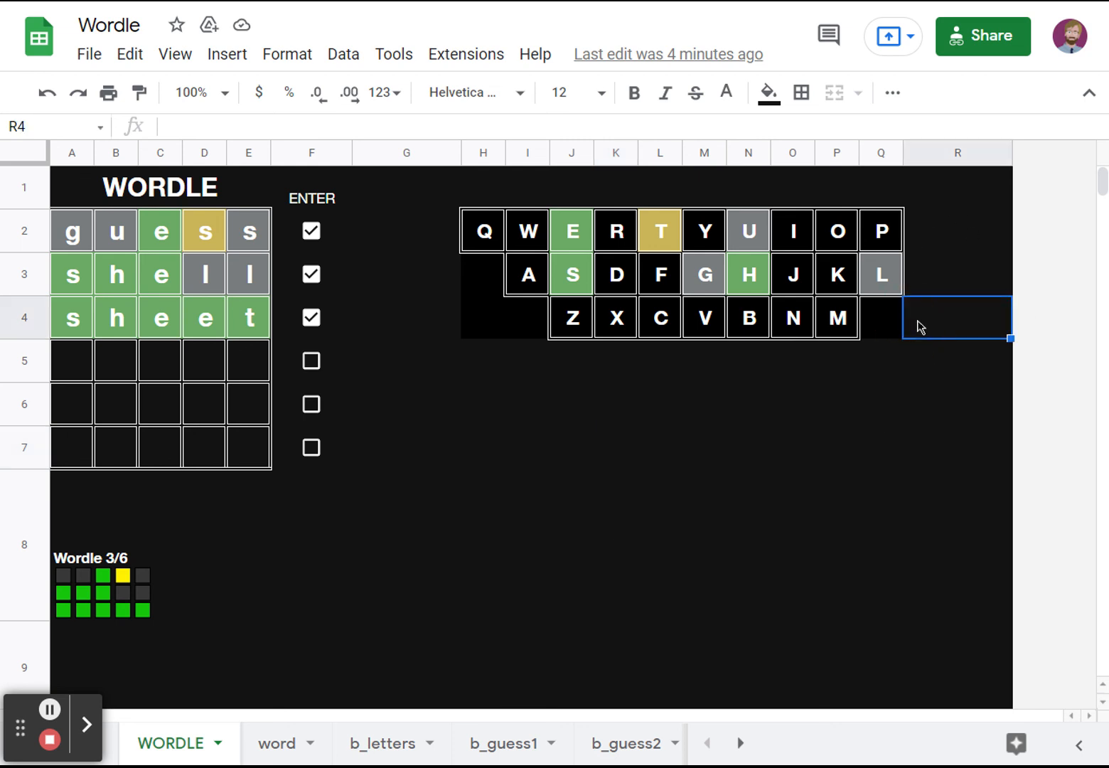
click(928, 377)
drag(426, 379, 1000, 367)
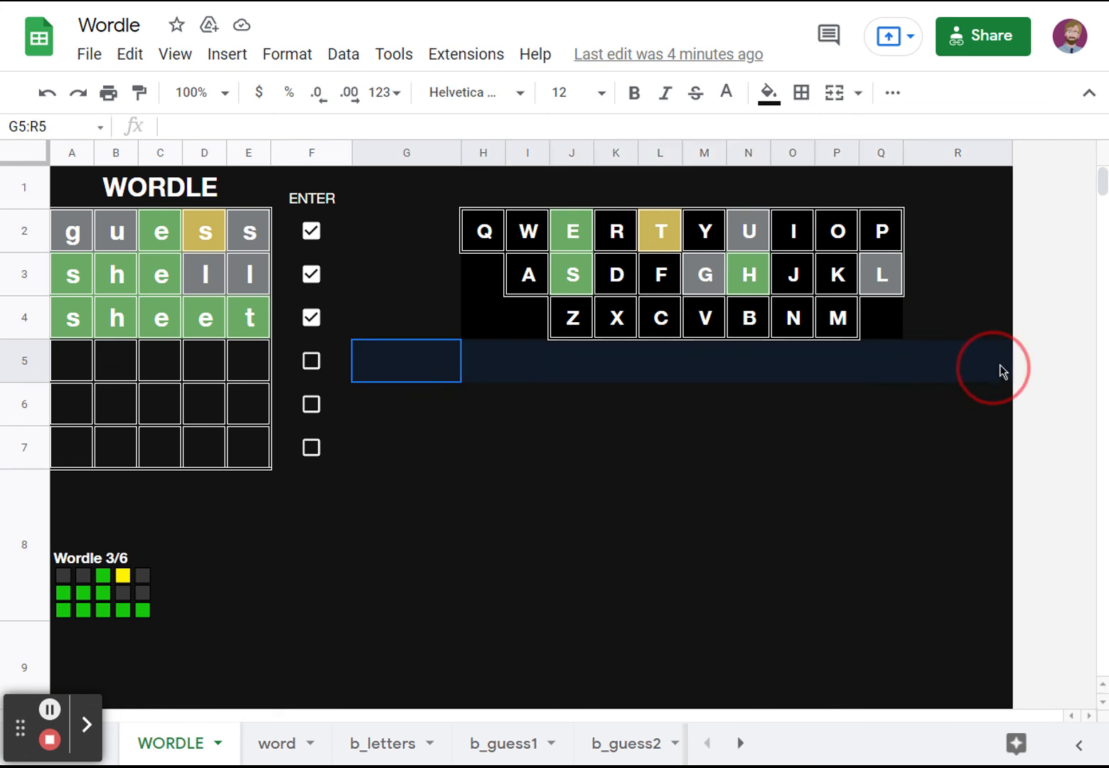